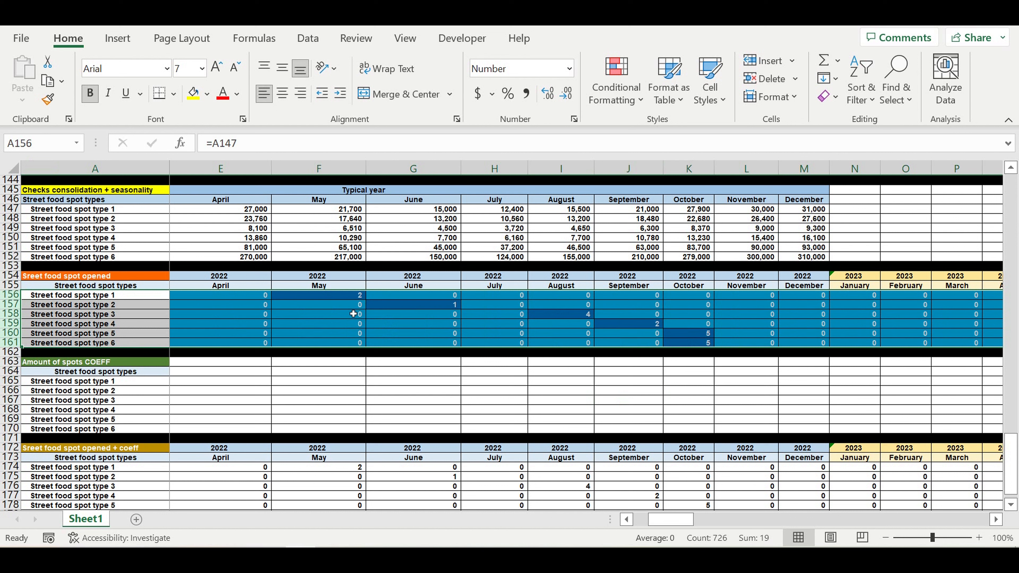
Examine the planned openings for each street food spot type by month in the 2022 opened-spots table.
click(357, 300)
click(411, 307)
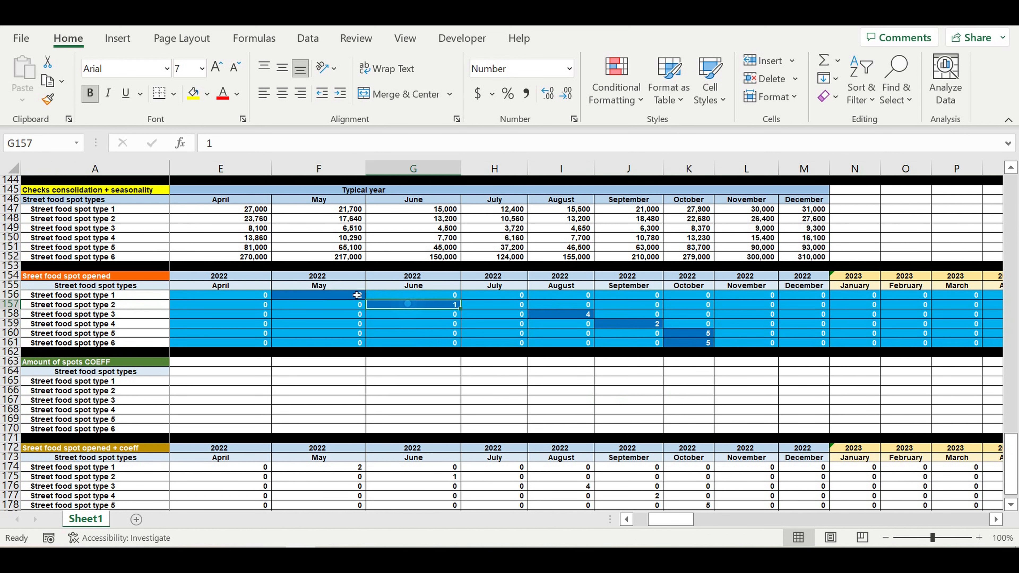
click(336, 298)
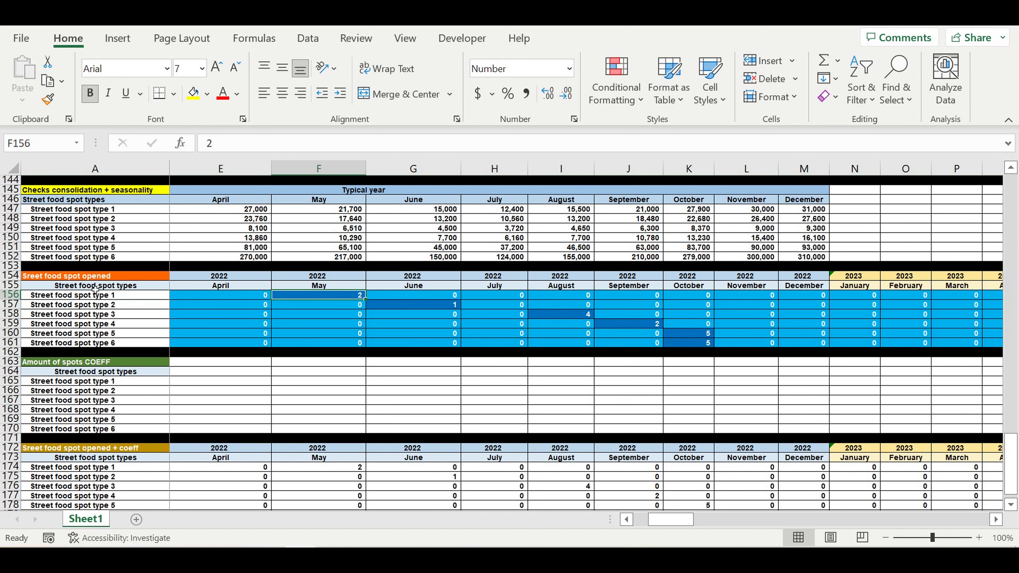
click(69, 299)
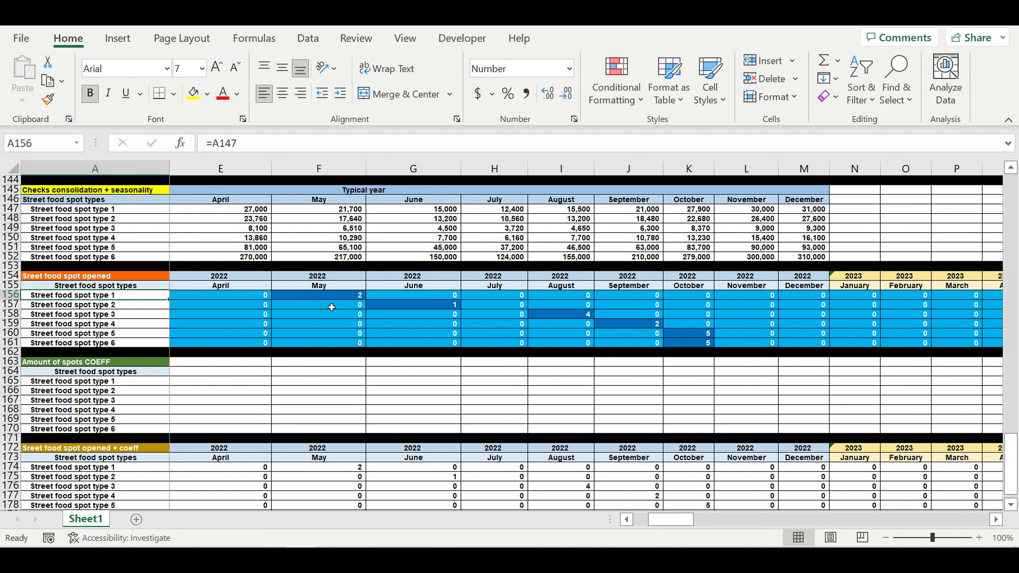
click(335, 299)
click(428, 307)
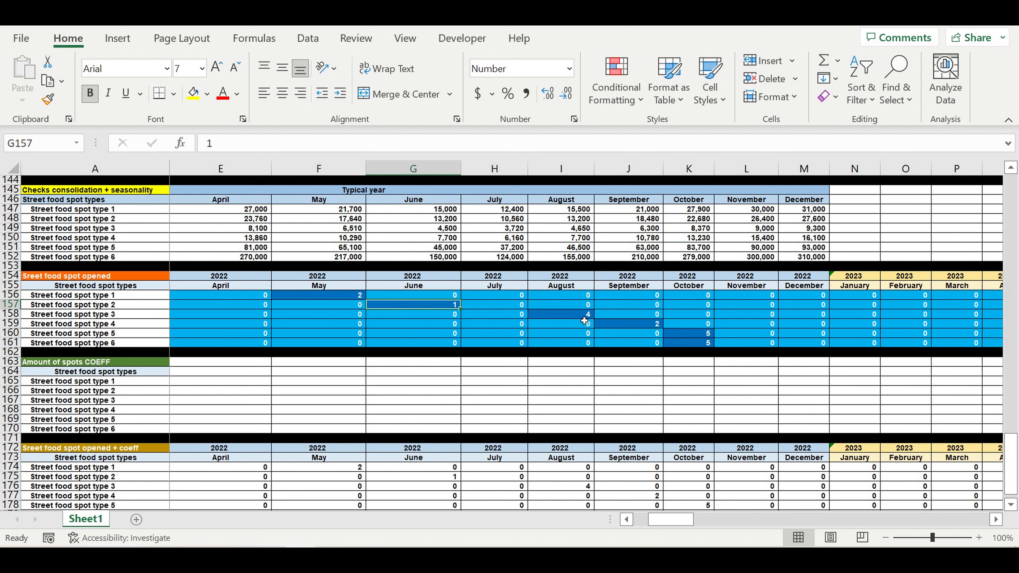
click(581, 318)
click(570, 286)
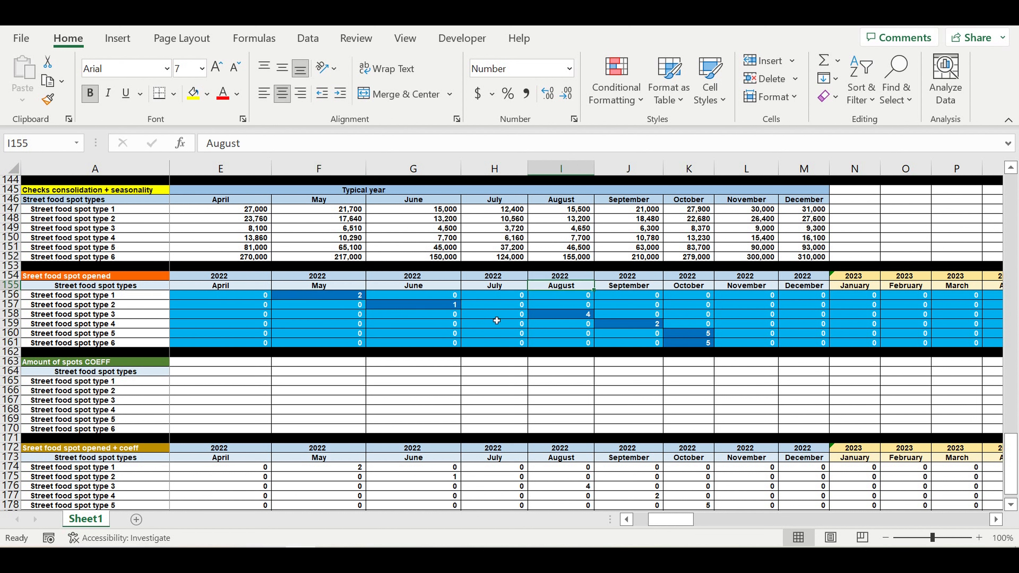
click(324, 296)
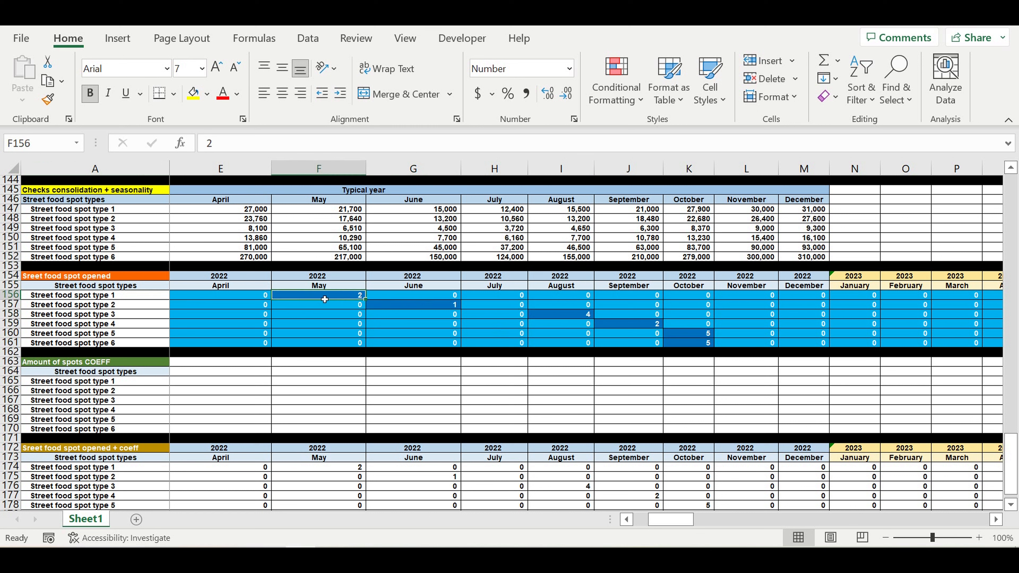
click(49, 301)
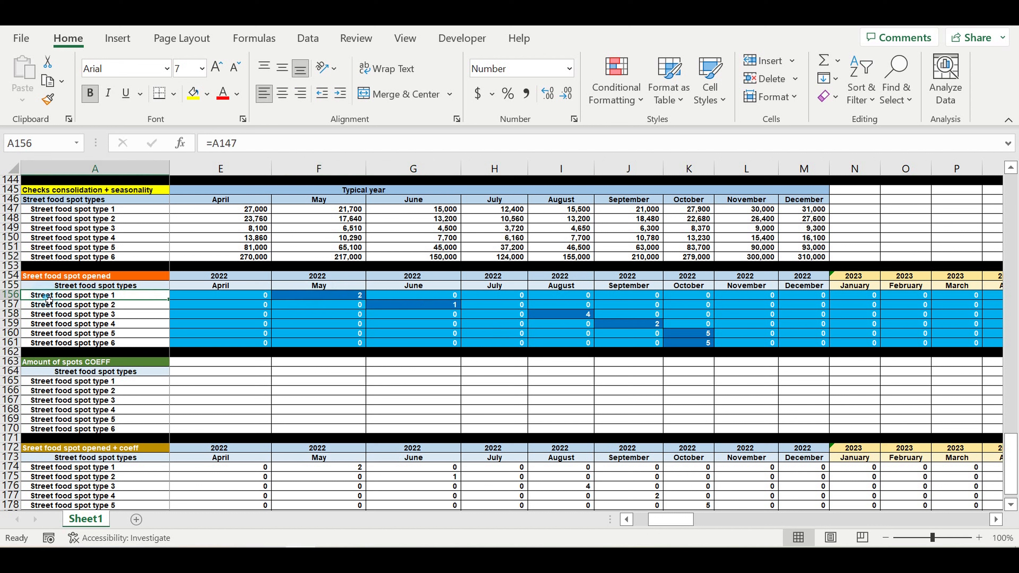
click(452, 306)
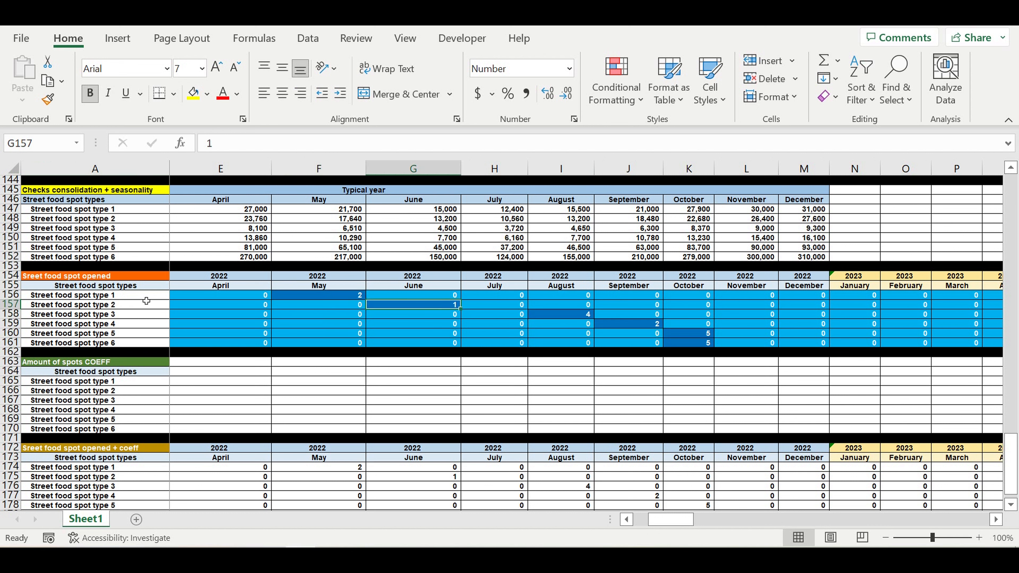
click(138, 308)
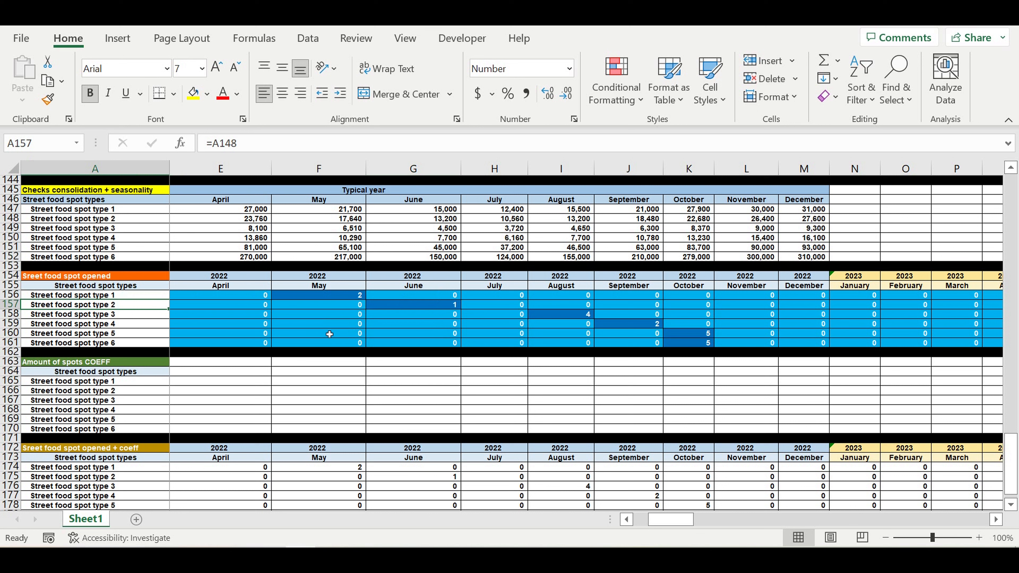
click(581, 316)
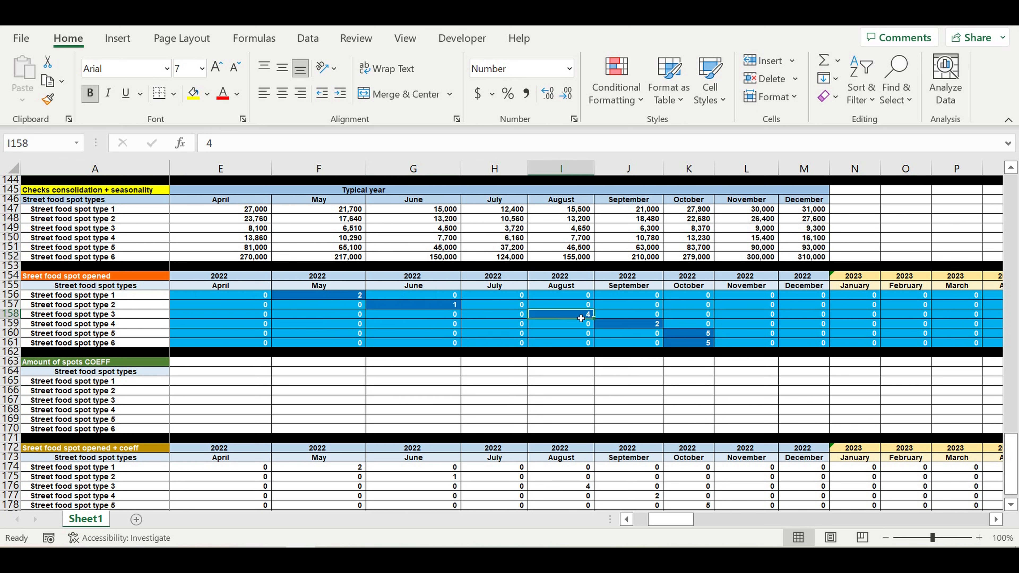
click(100, 316)
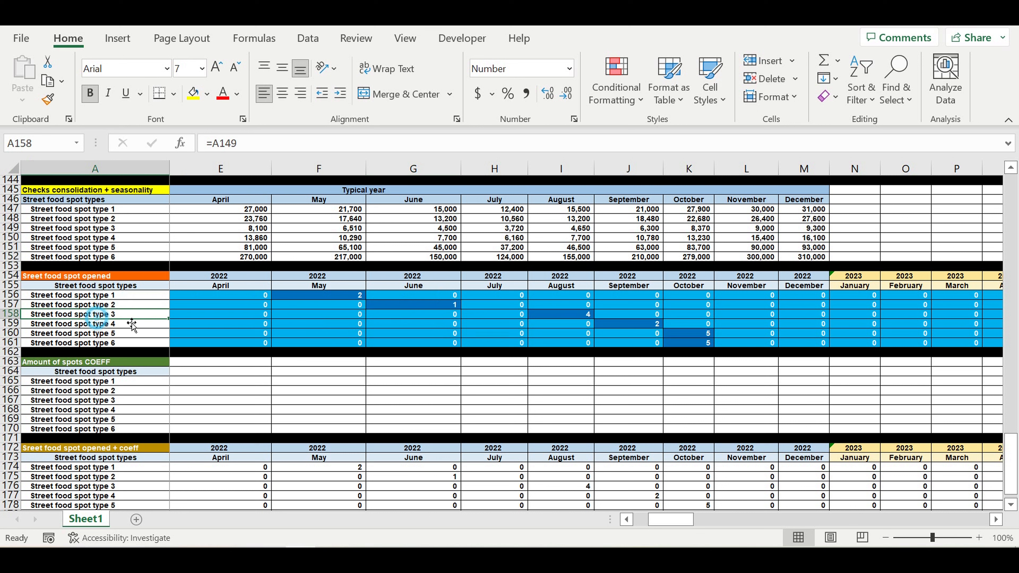
click(562, 288)
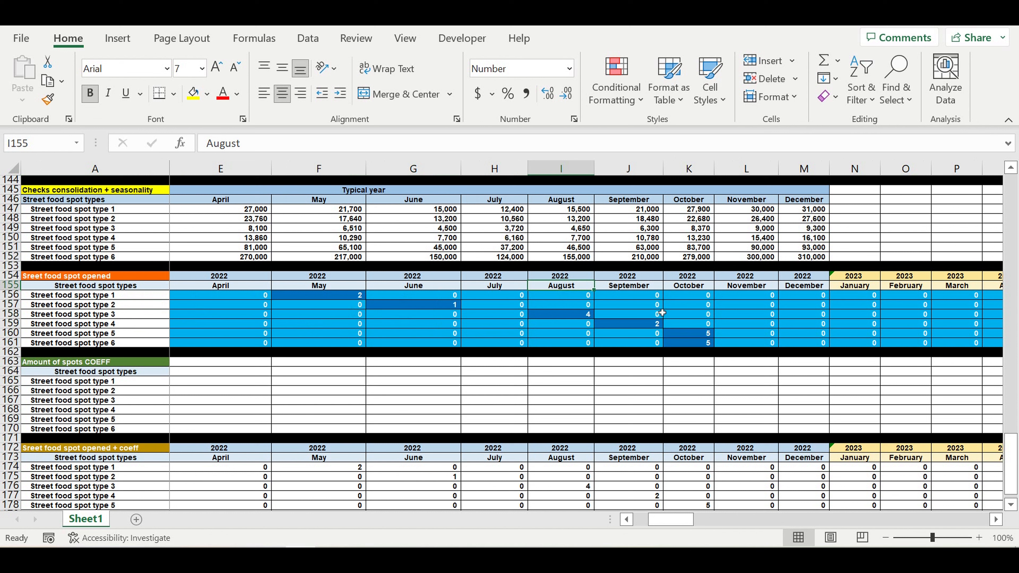
Enter 2 opened spots for street food spot type 1 in September 2022, cell J156.
click(636, 298)
text(2)
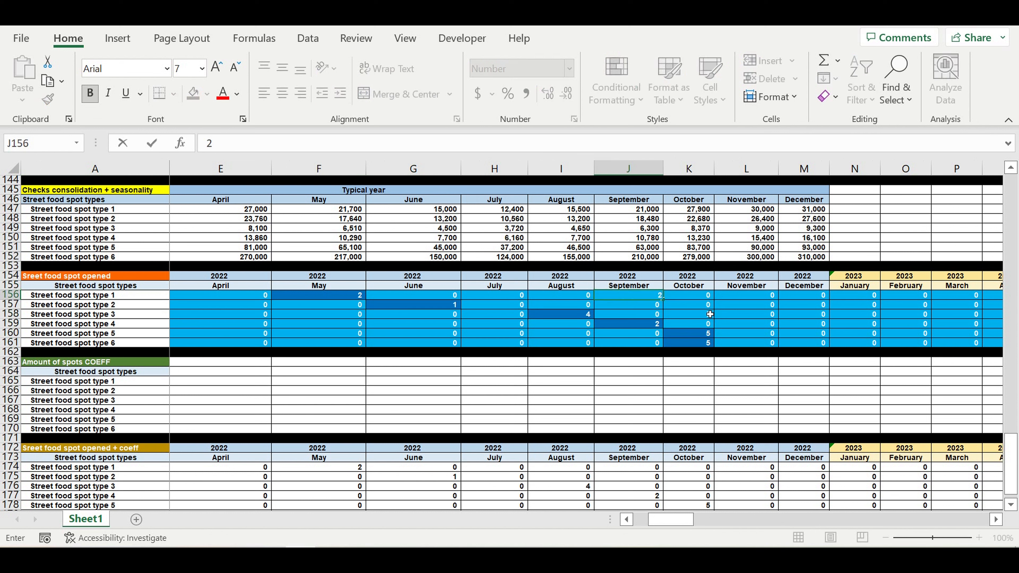
key(Return)
click(647, 298)
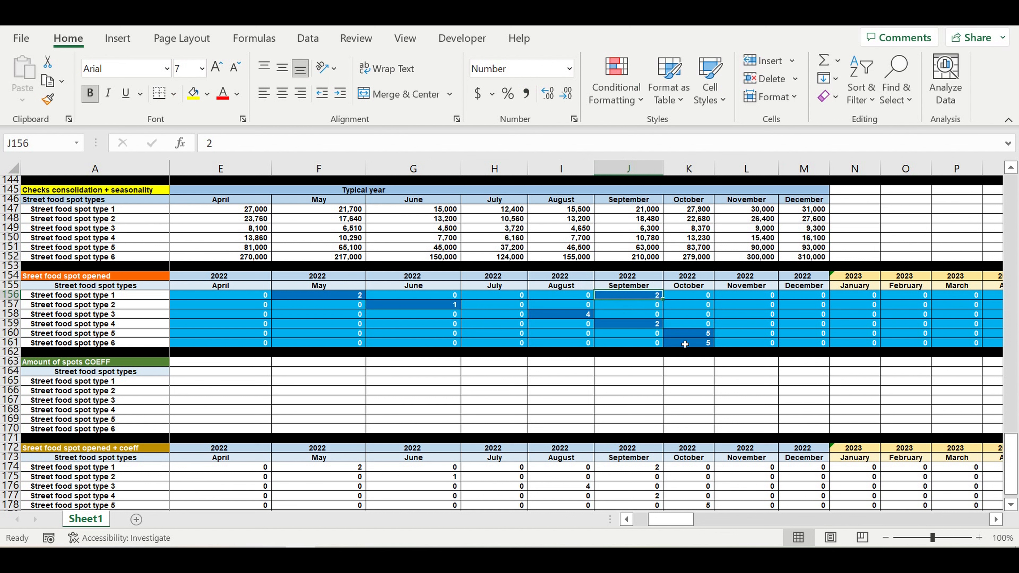
Examine the opened-spots inputs from November 2022 through March 2024 and the local and global coefficients for the number of spots.
drag(749, 299, 954, 354)
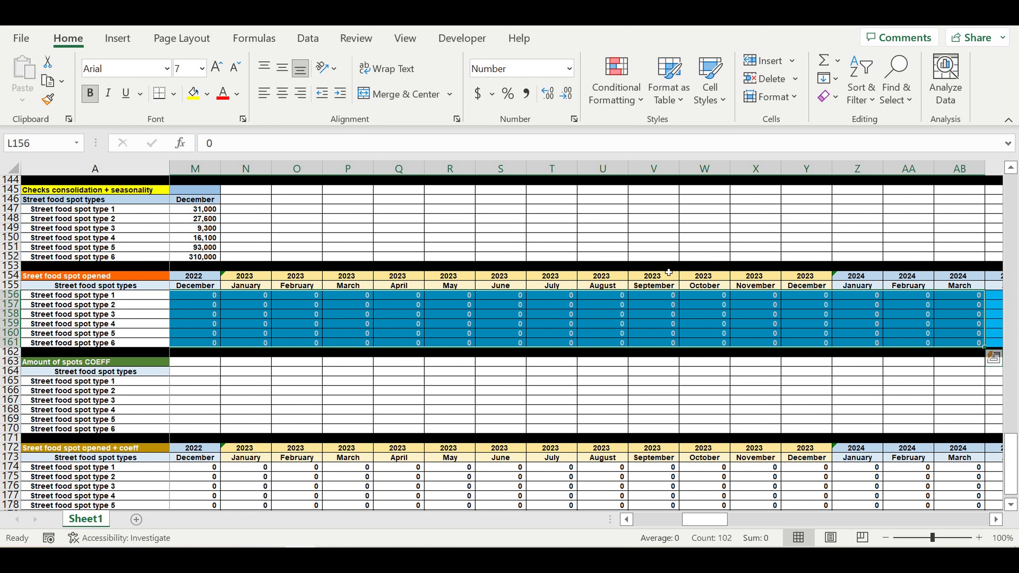
click(594, 317)
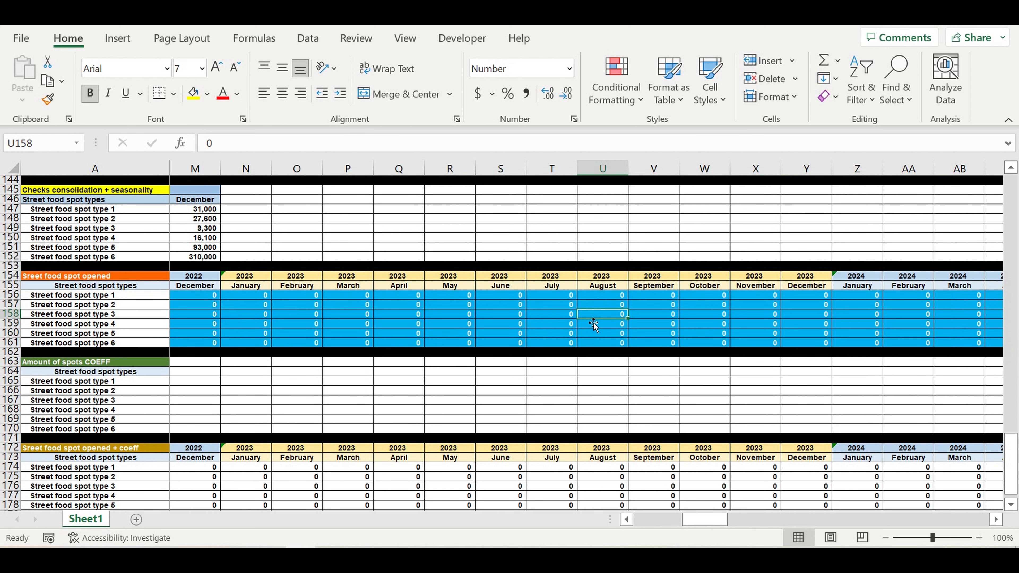
drag(701, 523, 647, 524)
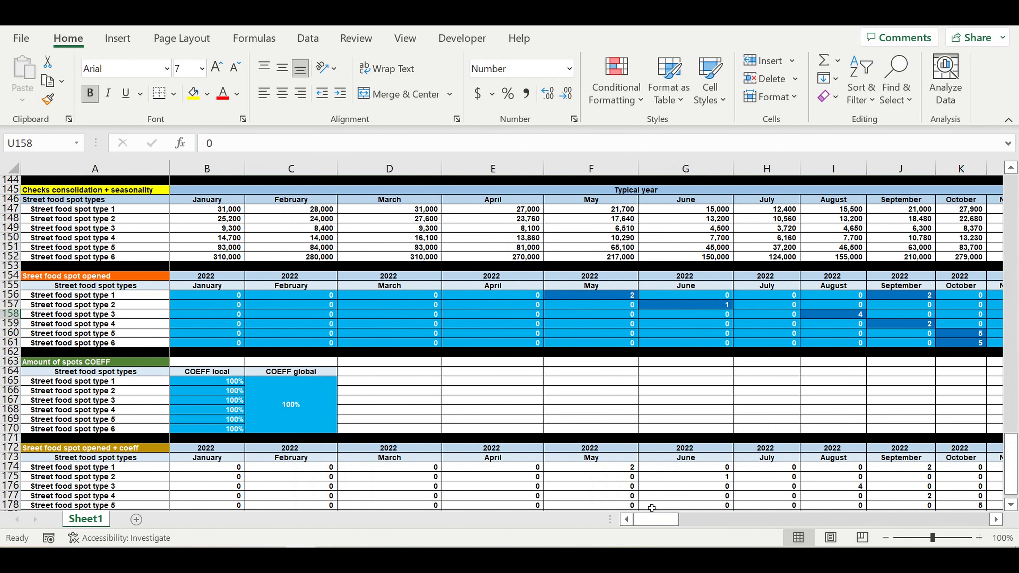
scroll(583, 413, down, 1)
drag(232, 354, 236, 400)
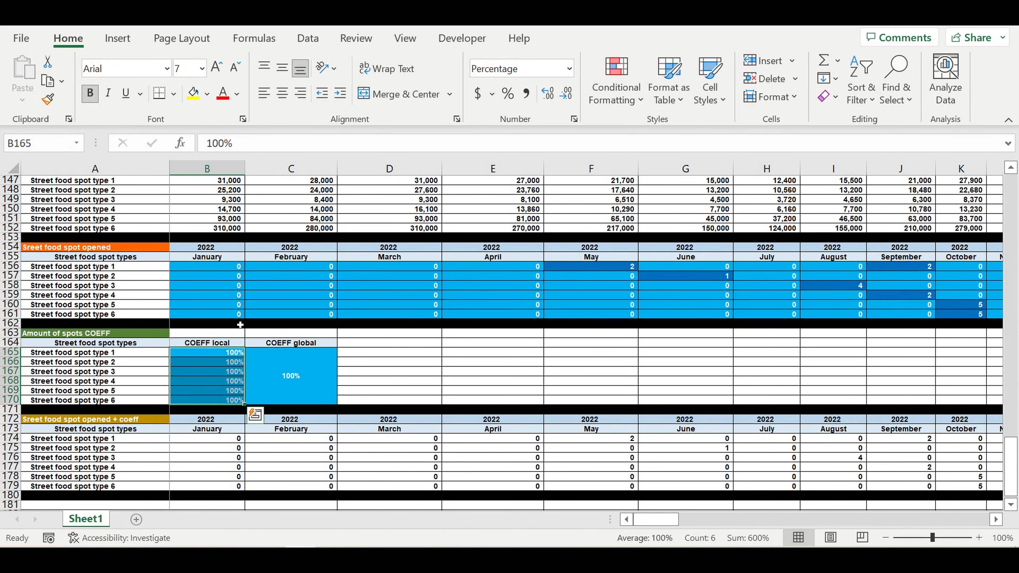
drag(209, 268, 208, 319)
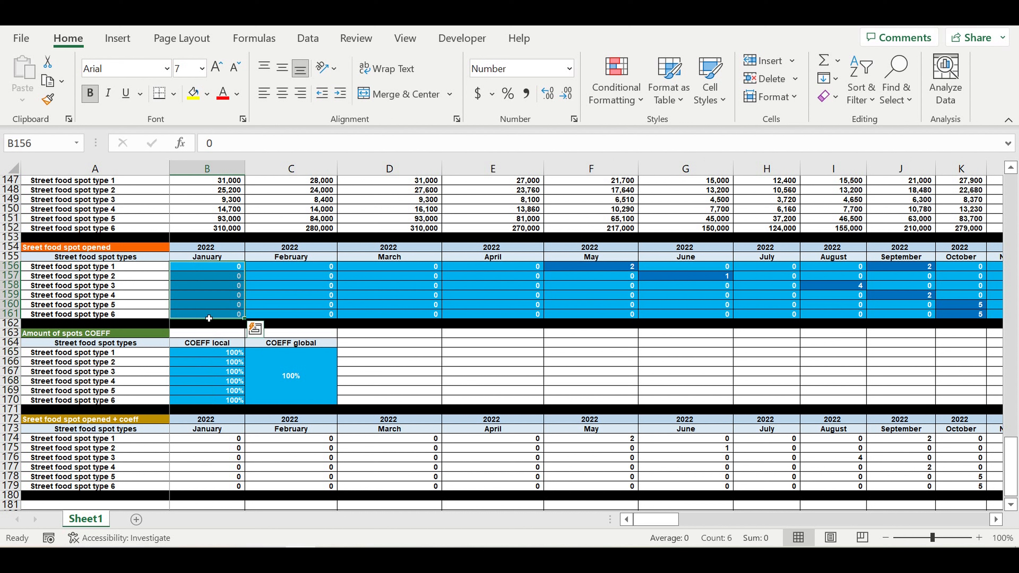
click(221, 353)
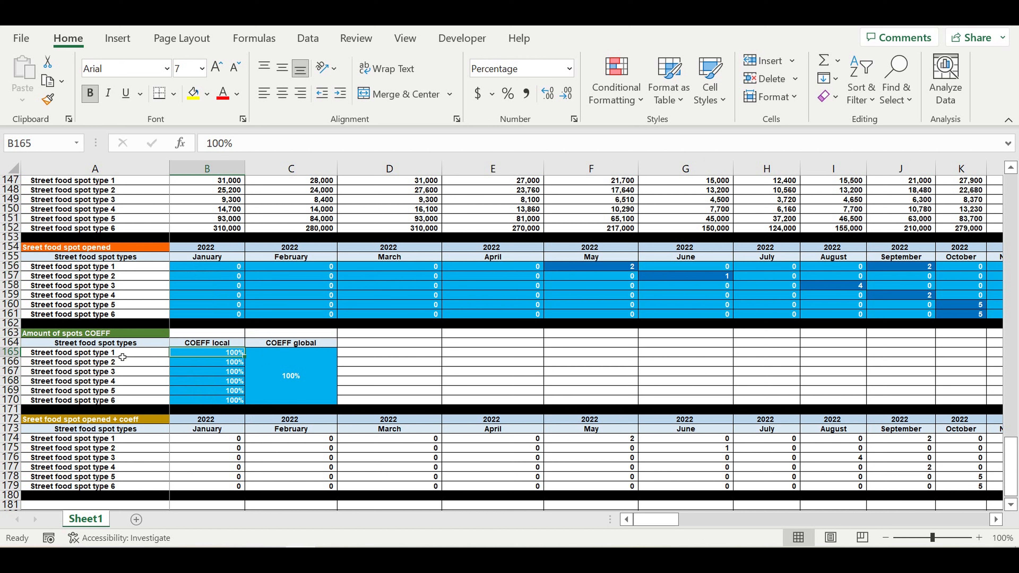
click(303, 381)
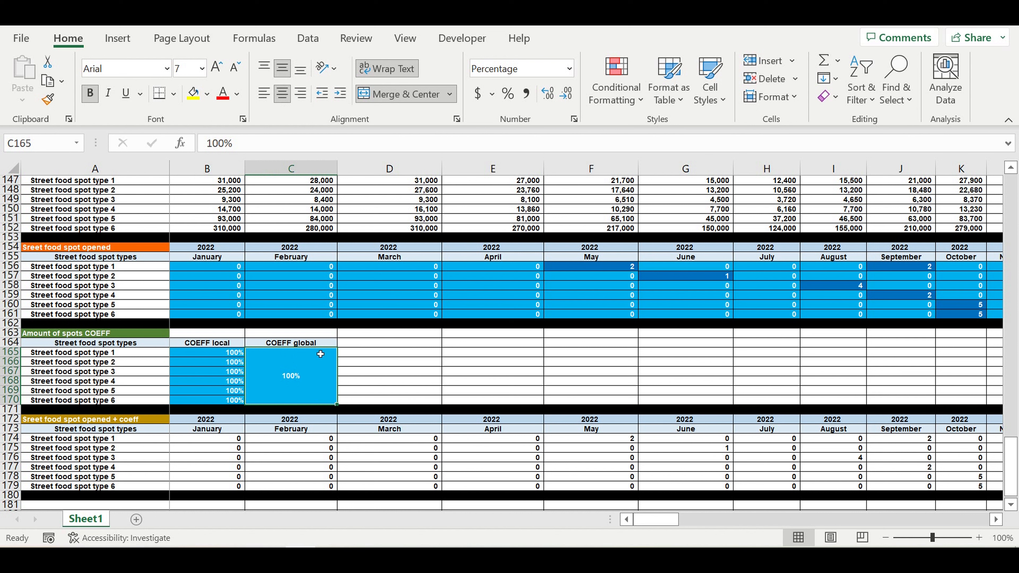
click(669, 276)
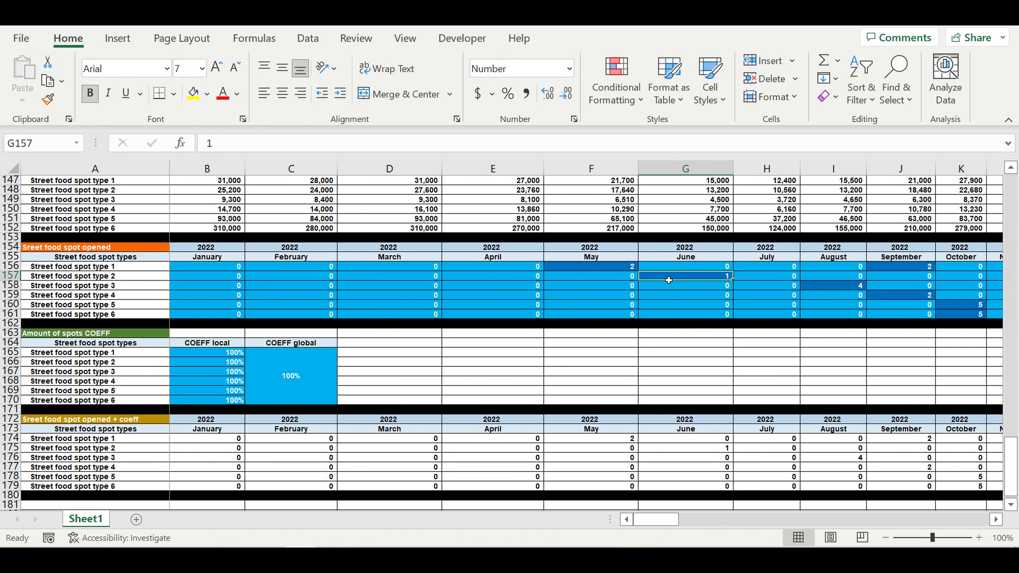
click(330, 358)
drag(626, 267, 626, 305)
click(230, 371)
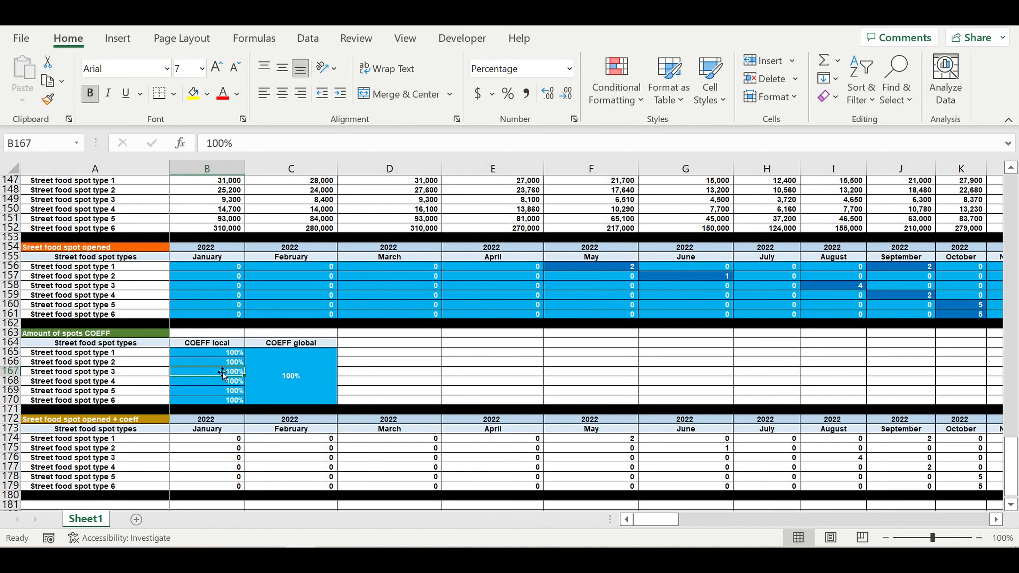
click(293, 378)
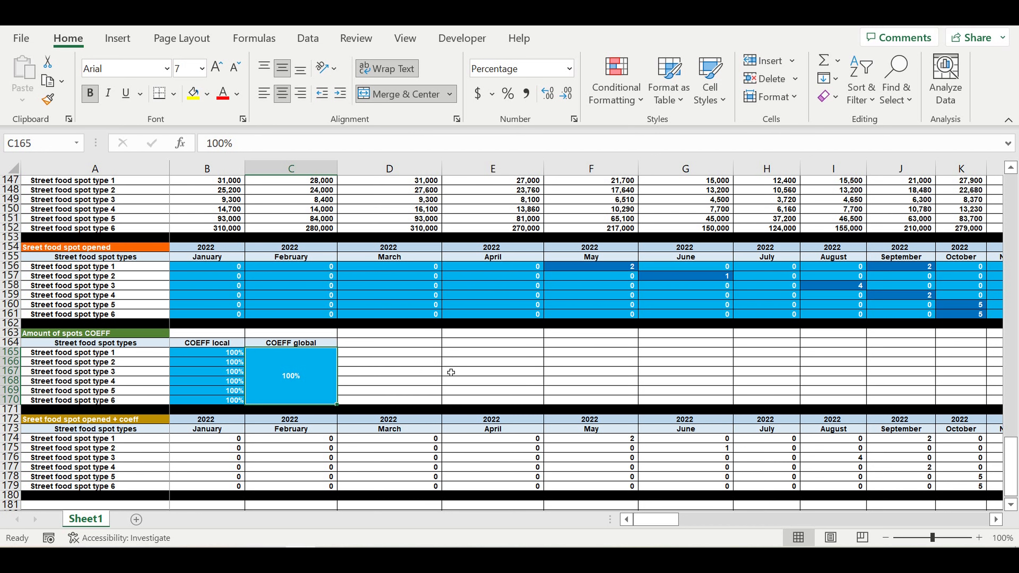
Link cell A181 to the street food spot type 1 label in A174.
scroll(451, 372, down, 2)
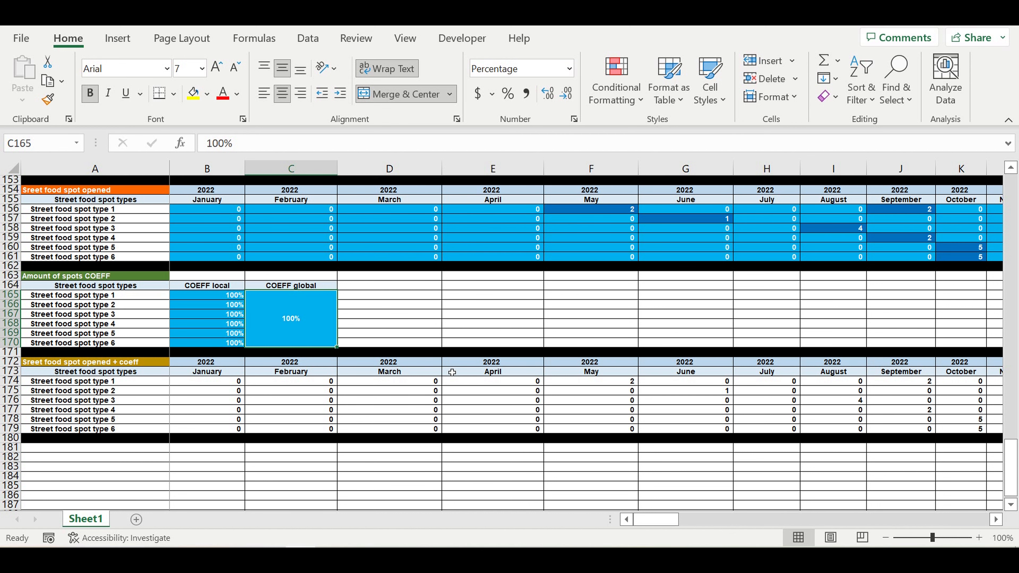
scroll(427, 400, down, 3)
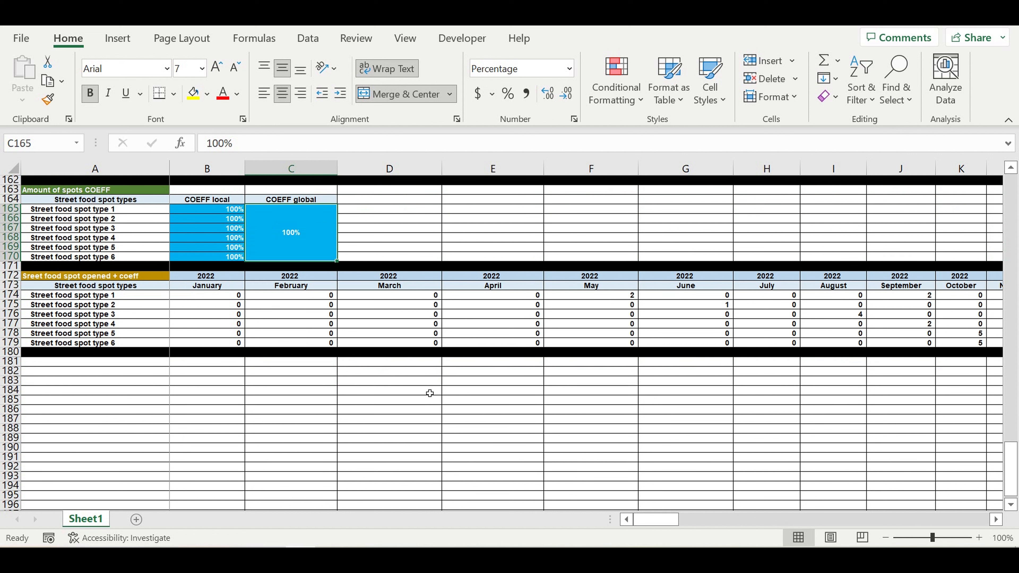
click(263, 394)
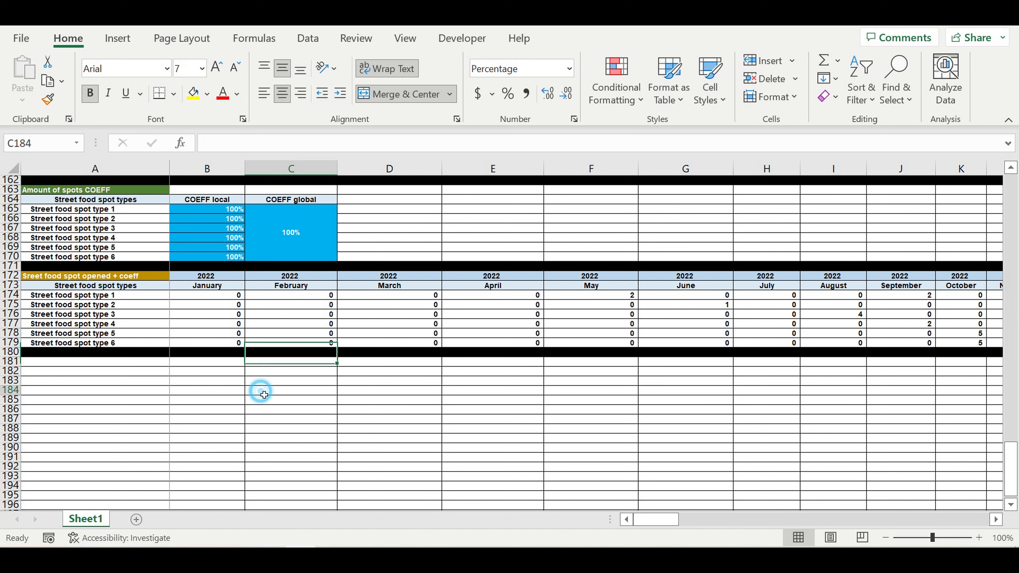
click(151, 362)
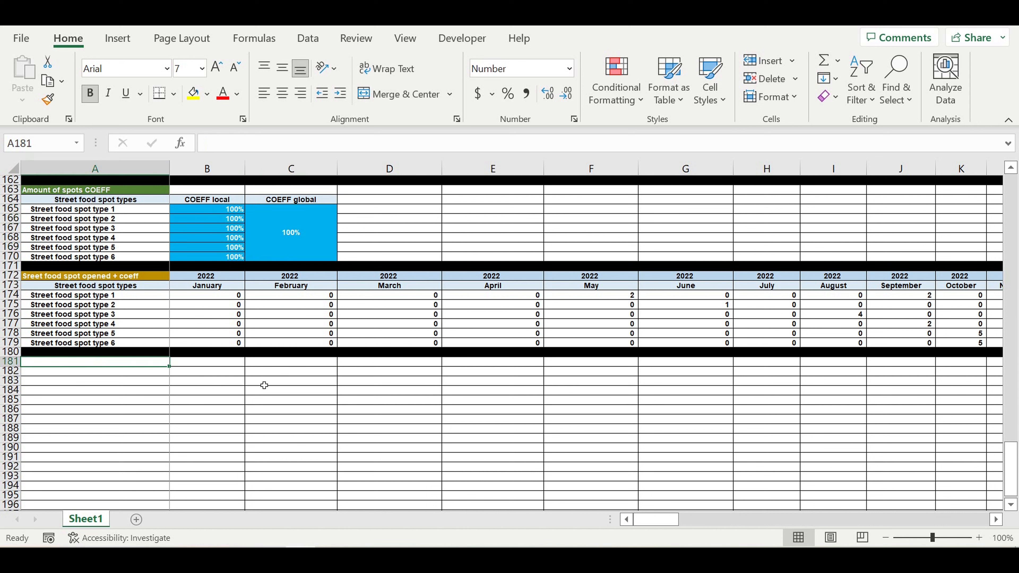
text(=)
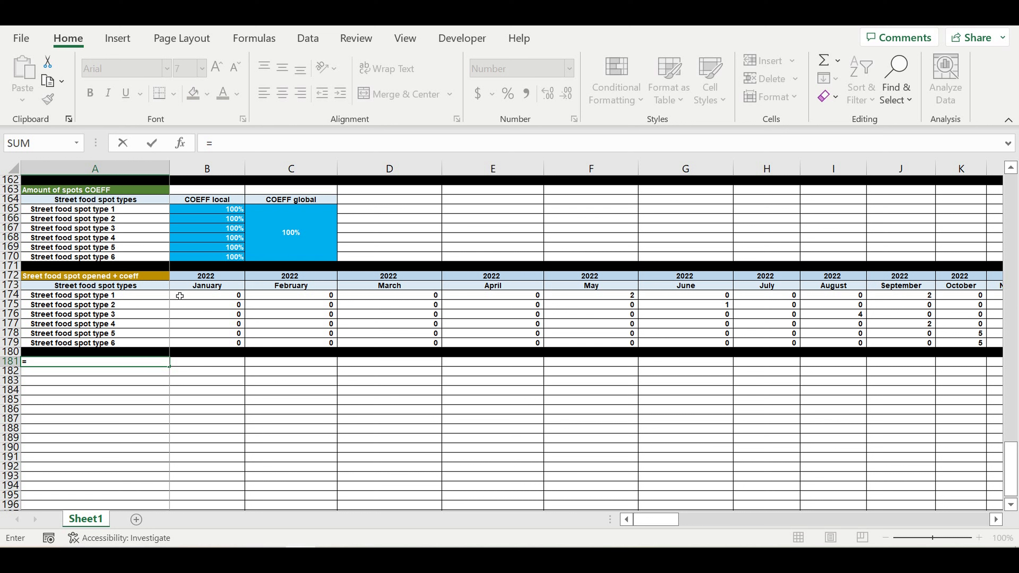
click(54, 300)
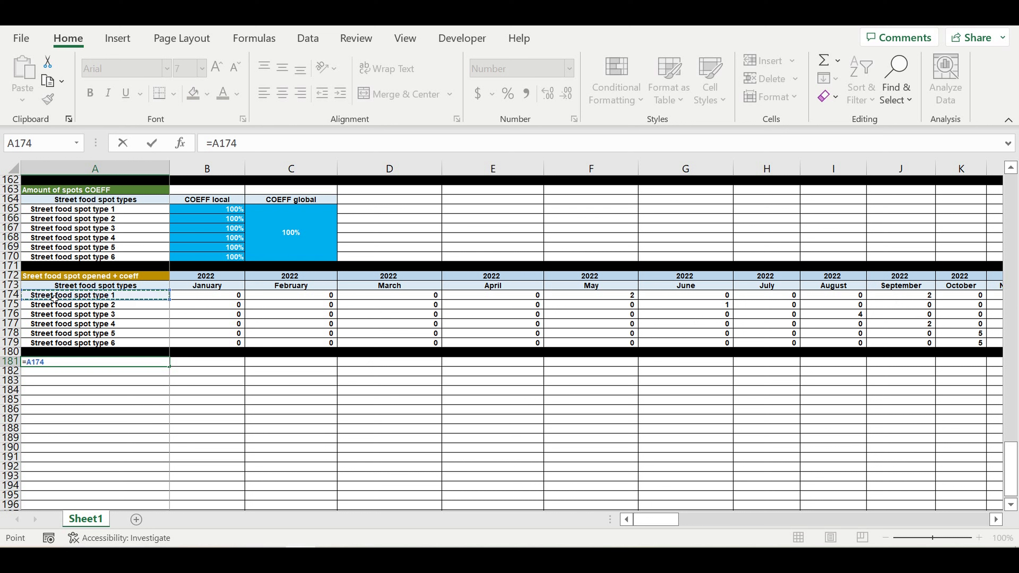
key(Return)
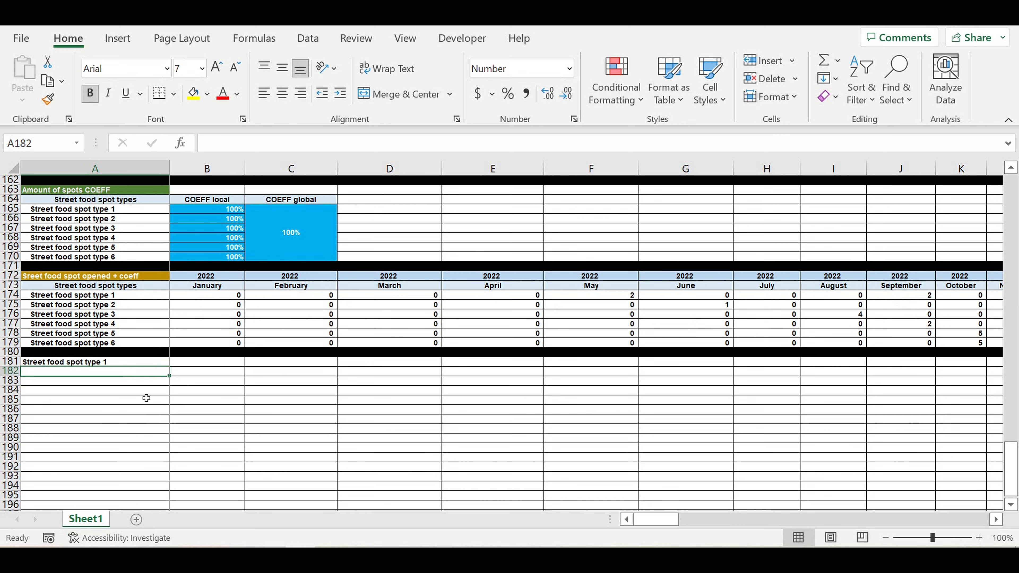
click(200, 371)
click(204, 361)
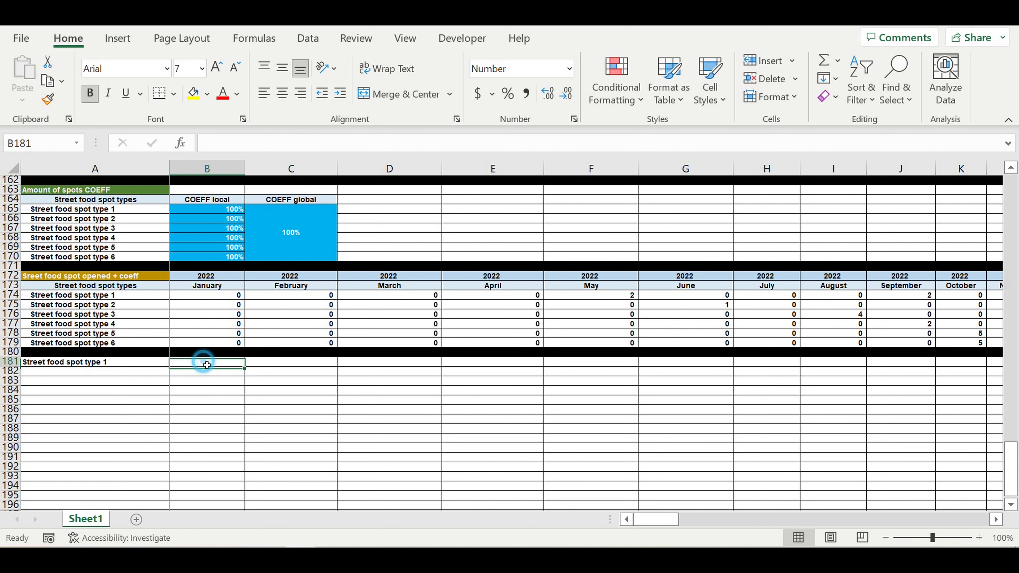
Copy header rows 172 and 173 of the opened spots plus coefficient table into the sheet starting at row 181.
drag(11, 275, 11, 285)
key(ctrl+c)
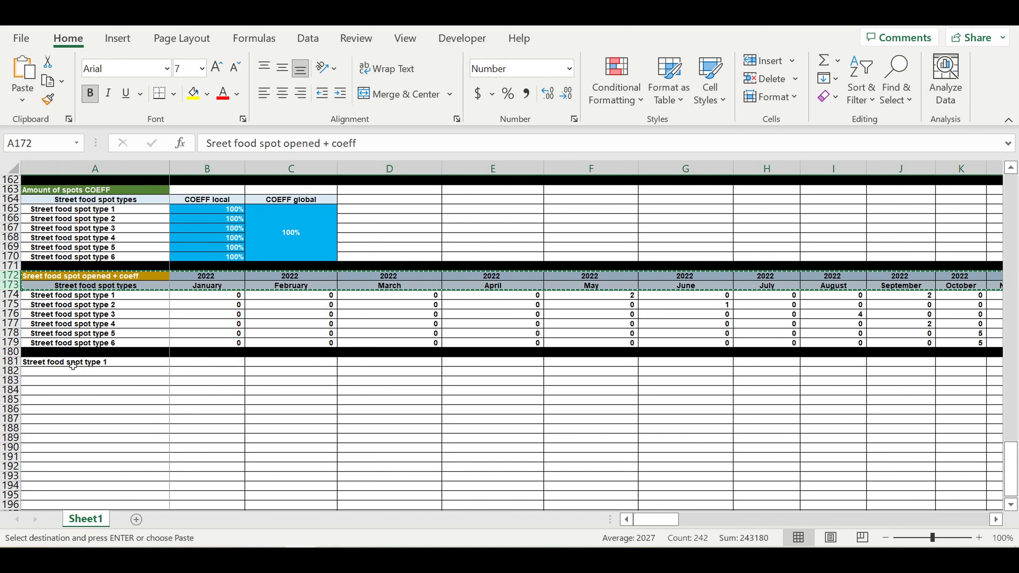
click(120, 362)
key(ctrl+v)
click(257, 430)
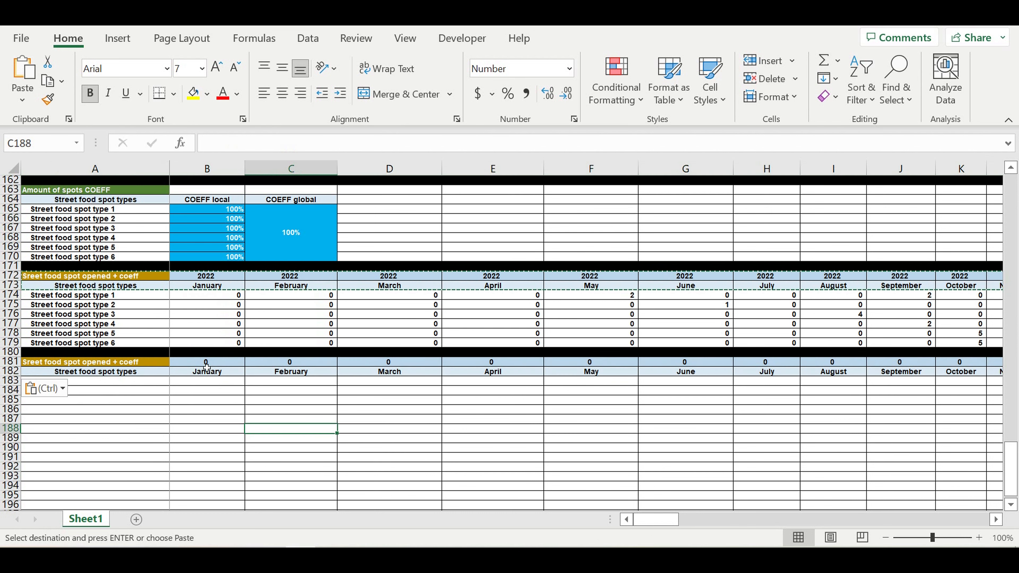
Link the January year header in B181 to the year in B172.
click(206, 364)
text(=)
click(206, 276)
key(Return)
click(291, 426)
click(208, 380)
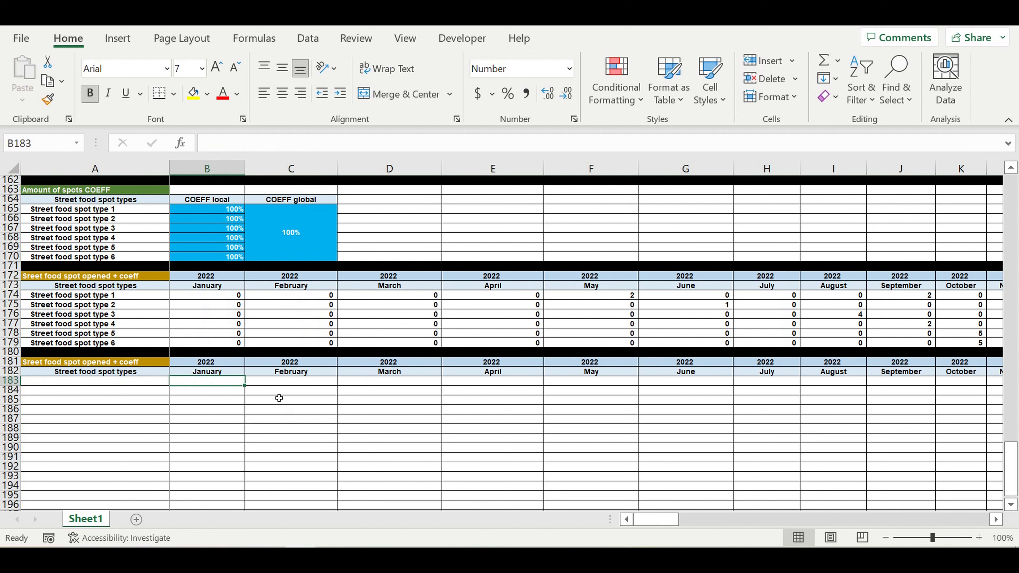
Enter 1 under January in B183 and the formula =B183+1 under February in C183.
text(1)
click(293, 419)
click(291, 381)
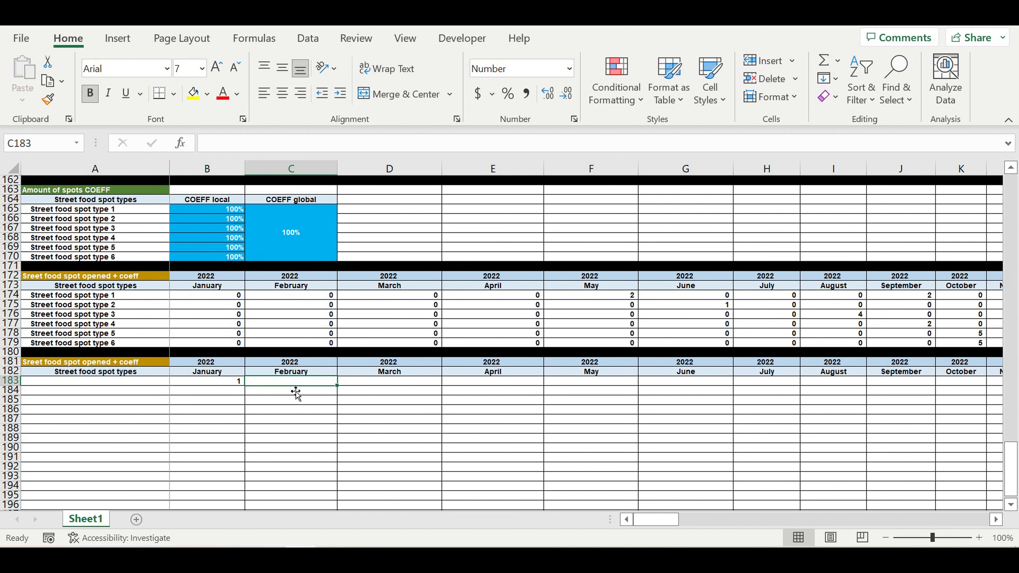
text(=)
click(226, 384)
text(+)
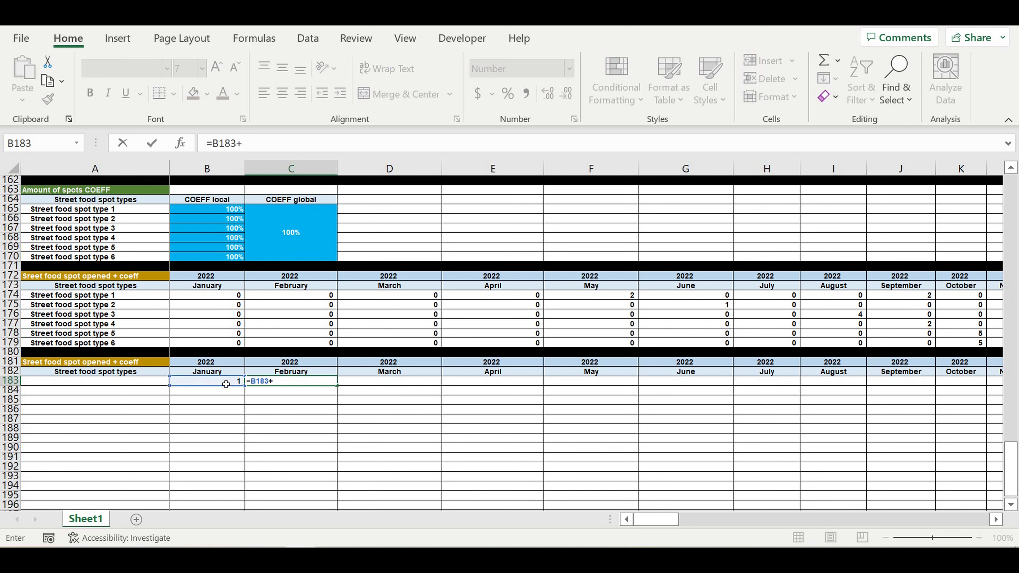
text(1)
key(Return)
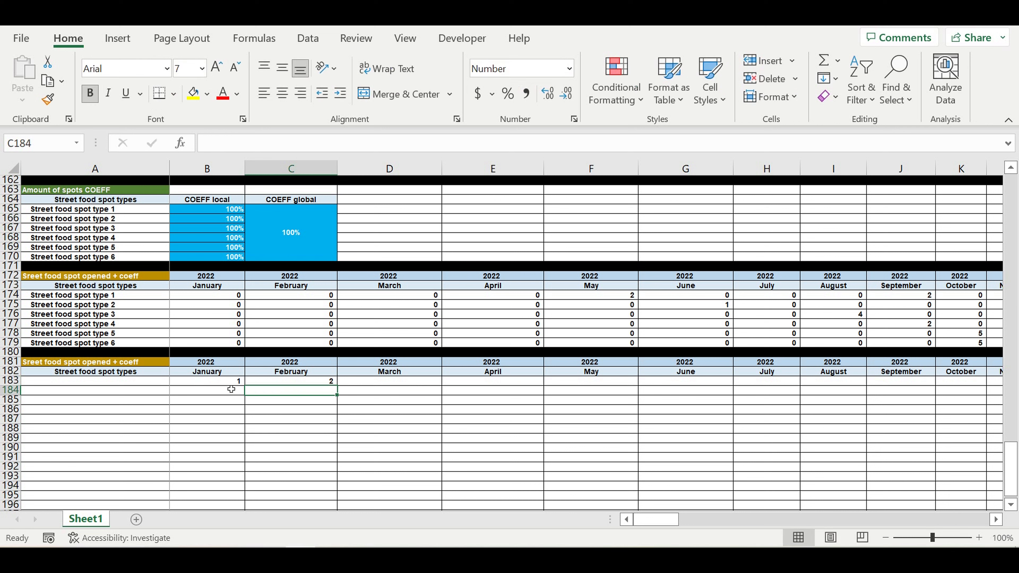
Center the month numbers in B183:C183 and give A183:C183 a light gold fill.
click(225, 386)
drag(226, 388, 269, 384)
click(280, 94)
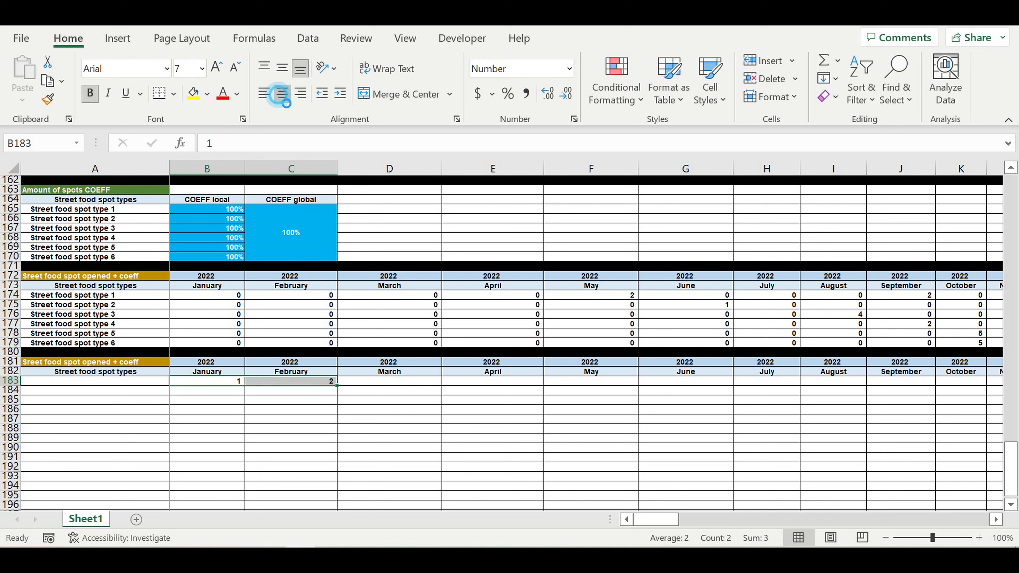
click(207, 94)
click(289, 163)
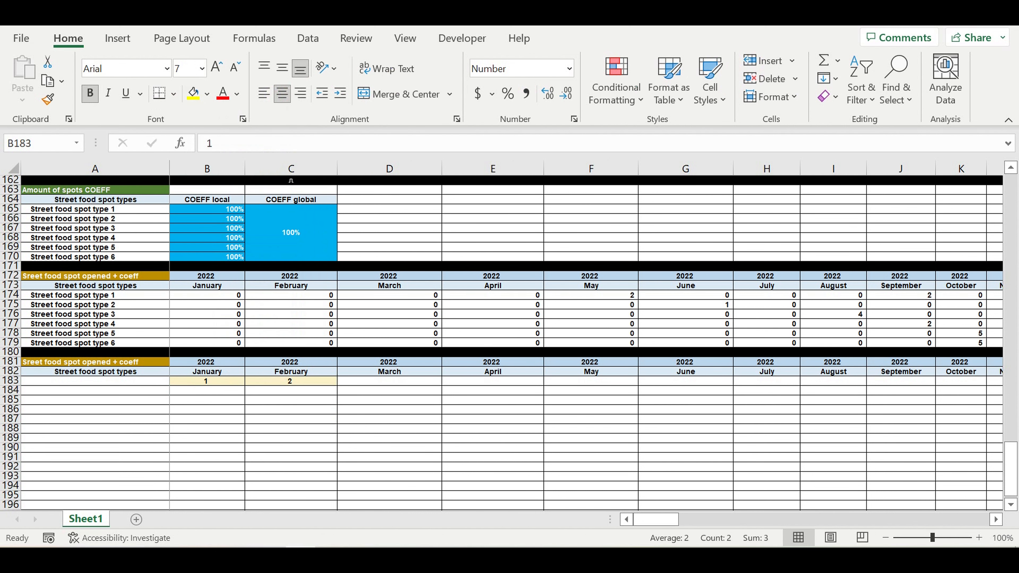
click(160, 385)
click(193, 94)
click(293, 455)
click(294, 380)
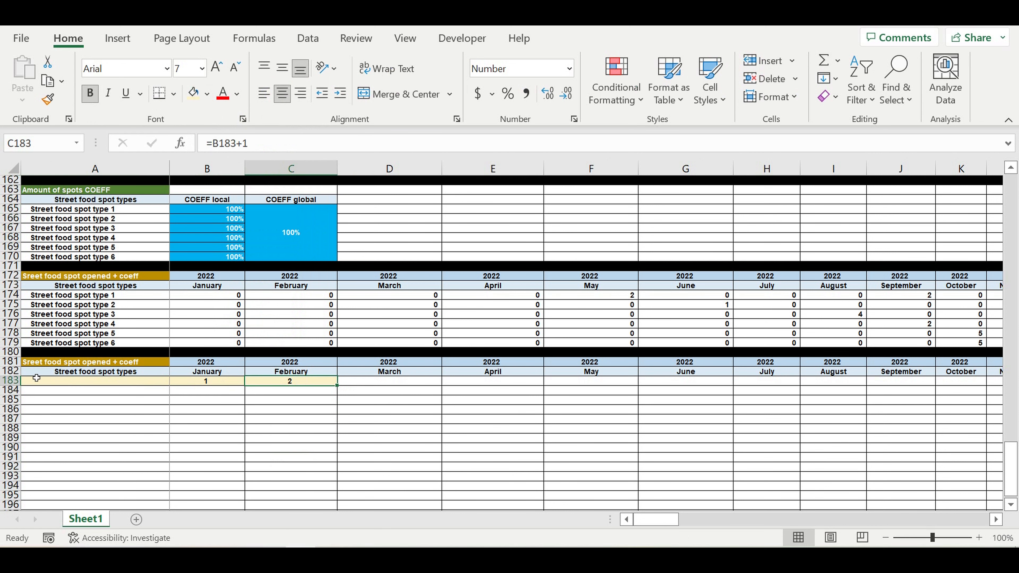
Fill the month-number formula from C183 across row 183 to the December 2031 column, DQ.
click(12, 382)
click(299, 381)
drag(342, 394, 933, 405)
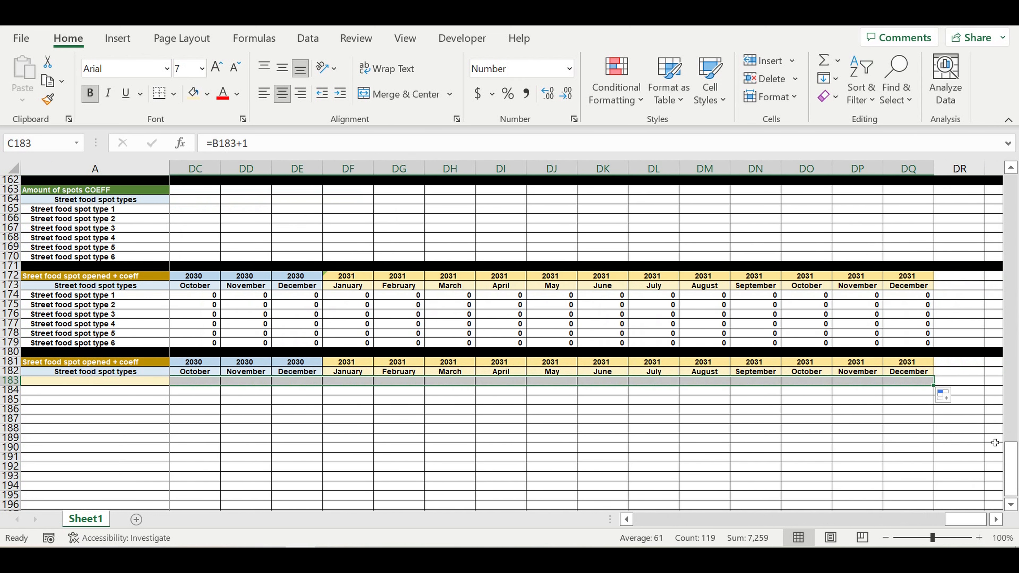
click(881, 453)
click(965, 381)
drag(986, 520, 674, 520)
Extend the light gold formatting of A183 down to A185 and enter 1 in A184.
click(149, 383)
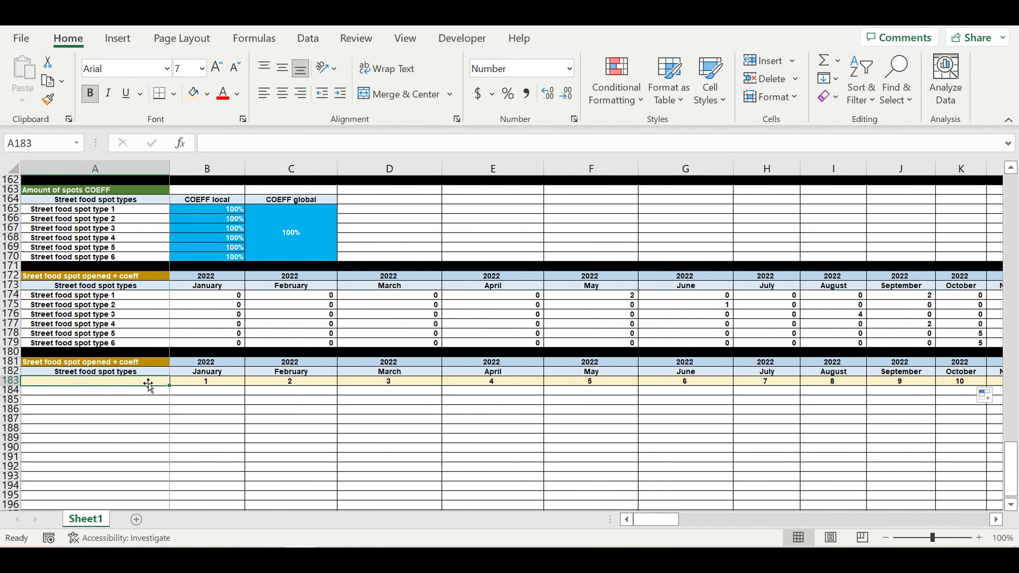
mouse_move(169, 385)
mouse_down()
mouse_move(165, 401)
mouse_move(159, 395)
mouse_up()
click(159, 396)
text(1)
click(164, 428)
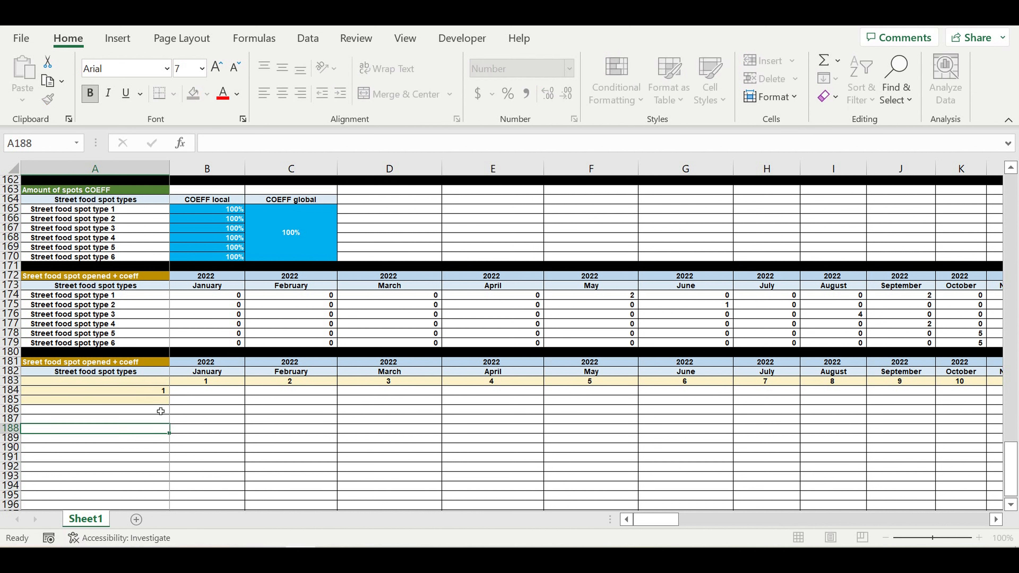
Enter the formula =A184+1 in A185.
click(155, 401)
text(=)
click(155, 392)
text(+1)
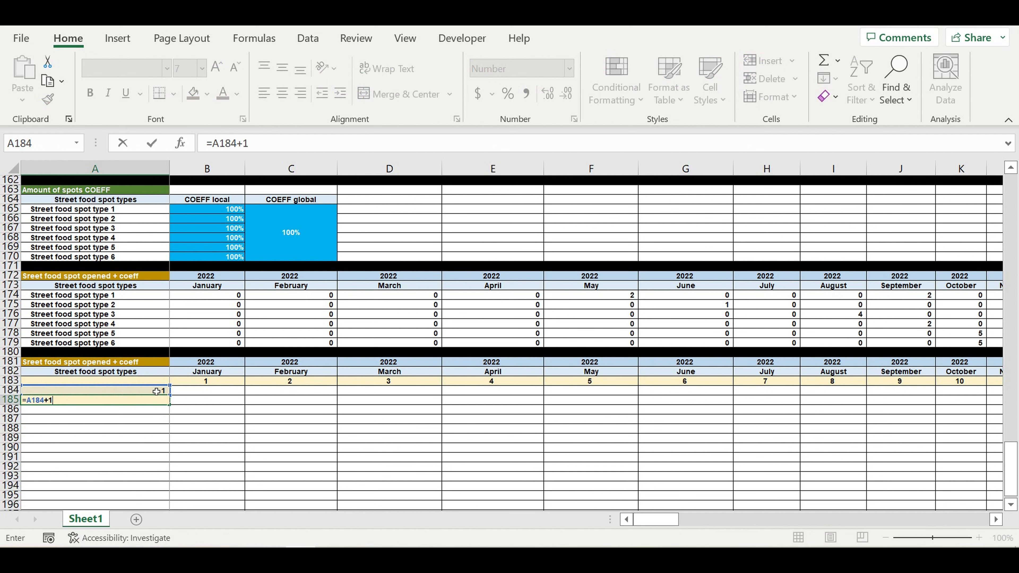
key(Return)
scroll(182, 409, down, 1)
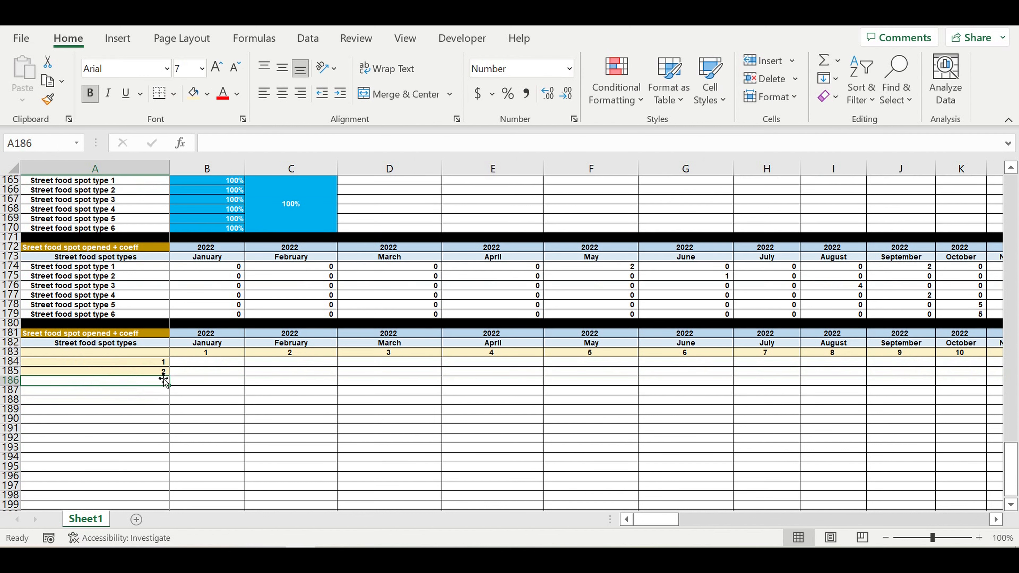
Fill the A185 formula down column A to row 303 so the numbering runs to 120.
click(160, 371)
scroll(204, 383, down, 4)
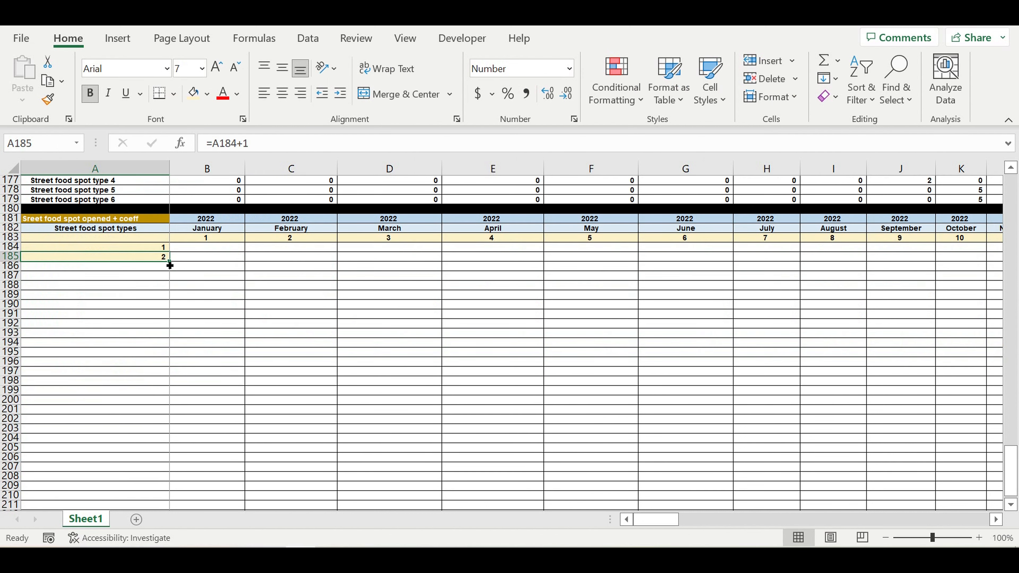
click(141, 221)
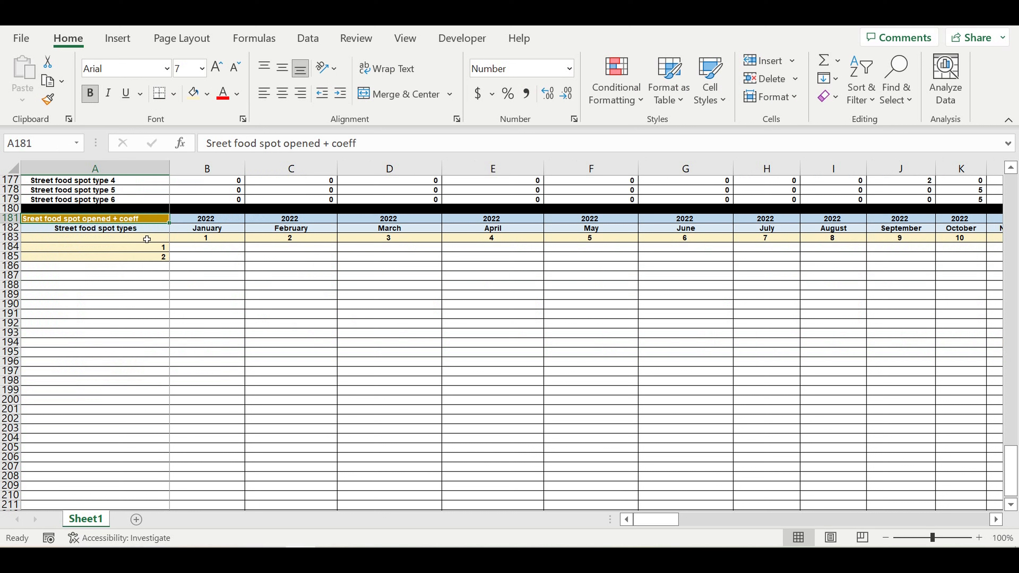
click(130, 231)
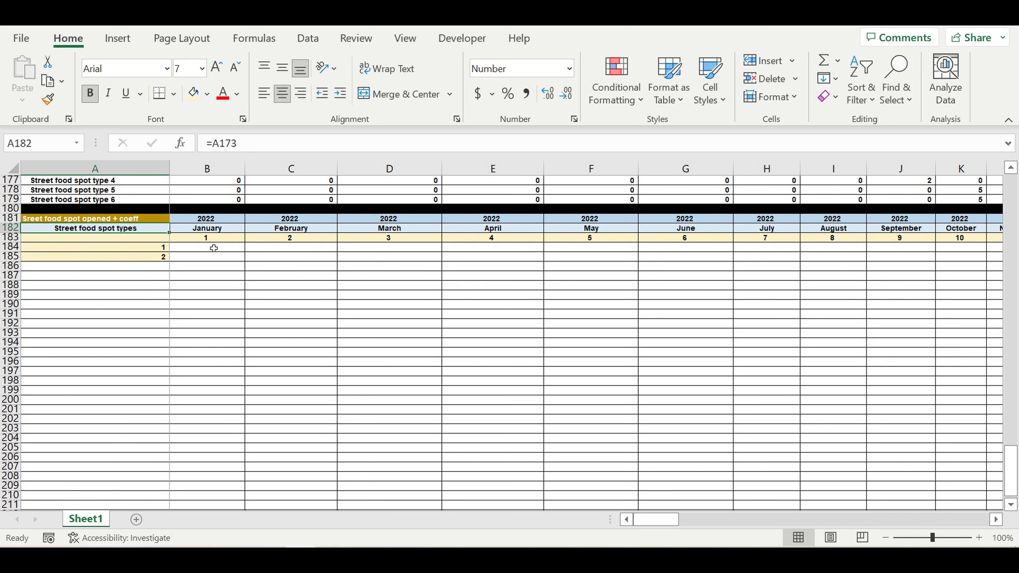
click(159, 258)
drag(169, 262, 149, 478)
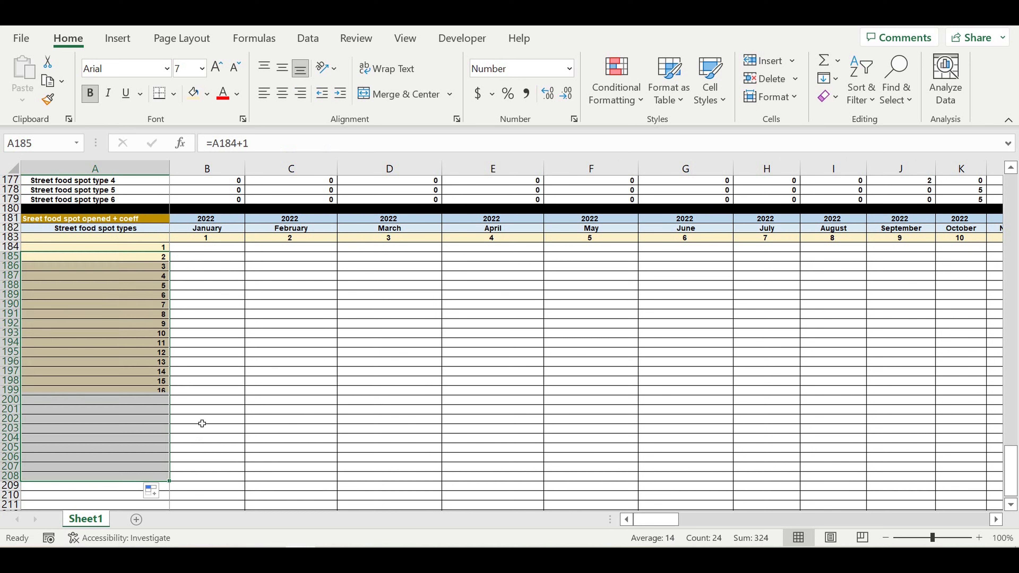
scroll(202, 382, down, 5)
drag(170, 339, 151, 501)
scroll(196, 361, down, 6)
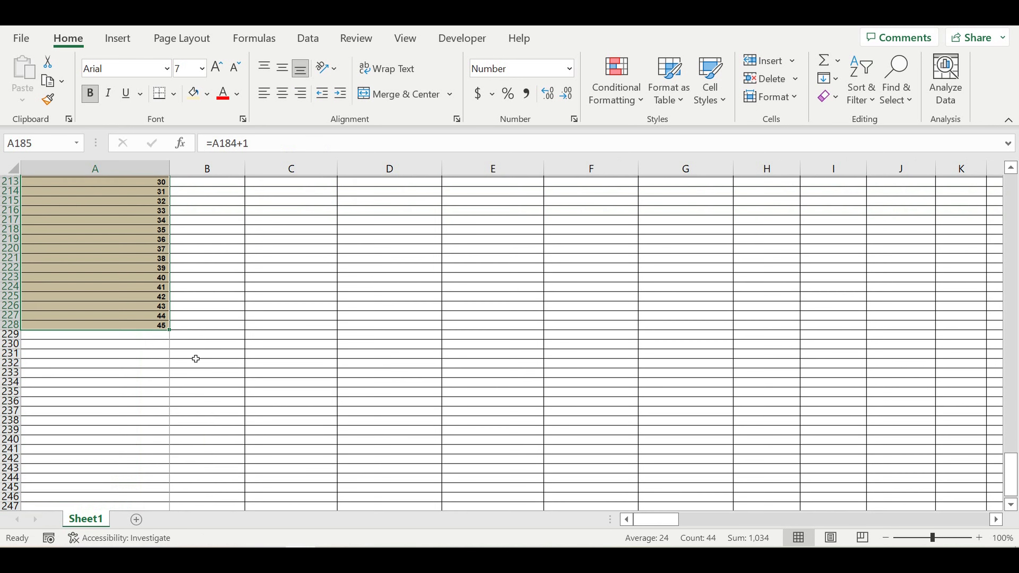
drag(169, 330, 177, 499)
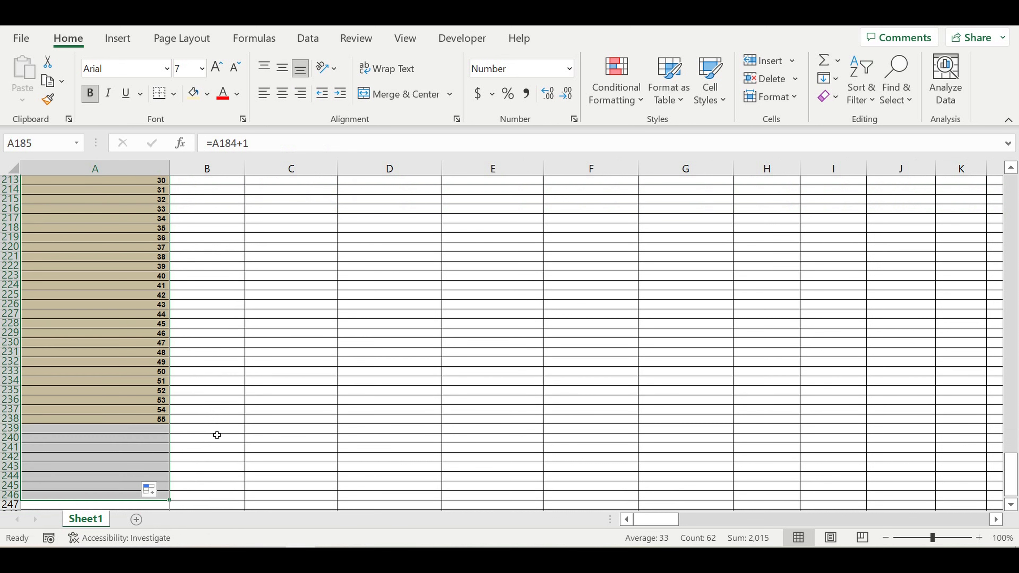
scroll(200, 394, down, 5)
drag(176, 365, 156, 507)
scroll(211, 358, down, 8)
drag(173, 275, 162, 530)
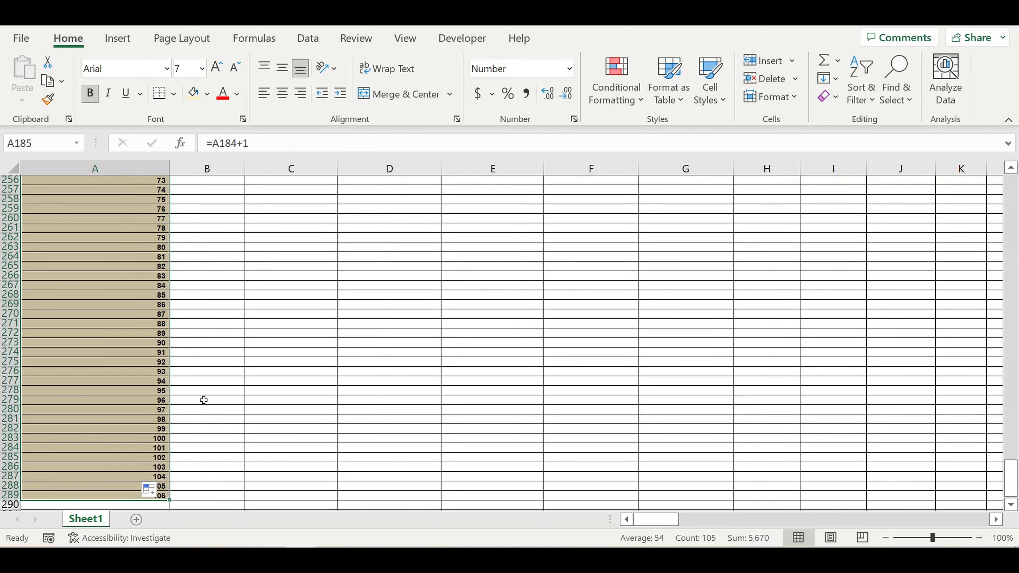
scroll(204, 400, down, 5)
drag(170, 357, 161, 457)
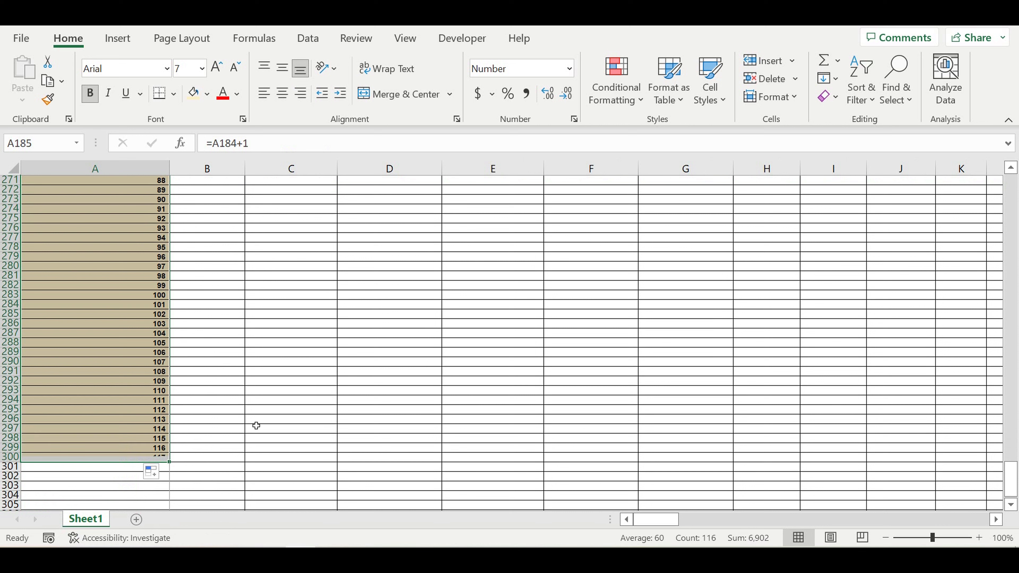
scroll(172, 393, down, 3)
drag(176, 382, 213, 430)
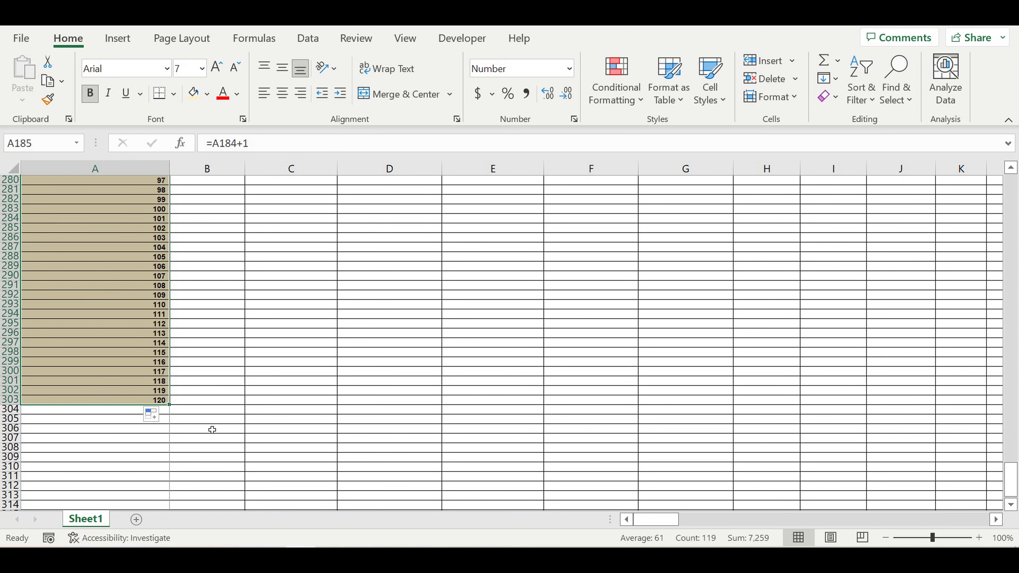
Fill the whole row 304 with black as a separator below the numbered rows.
click(10, 410)
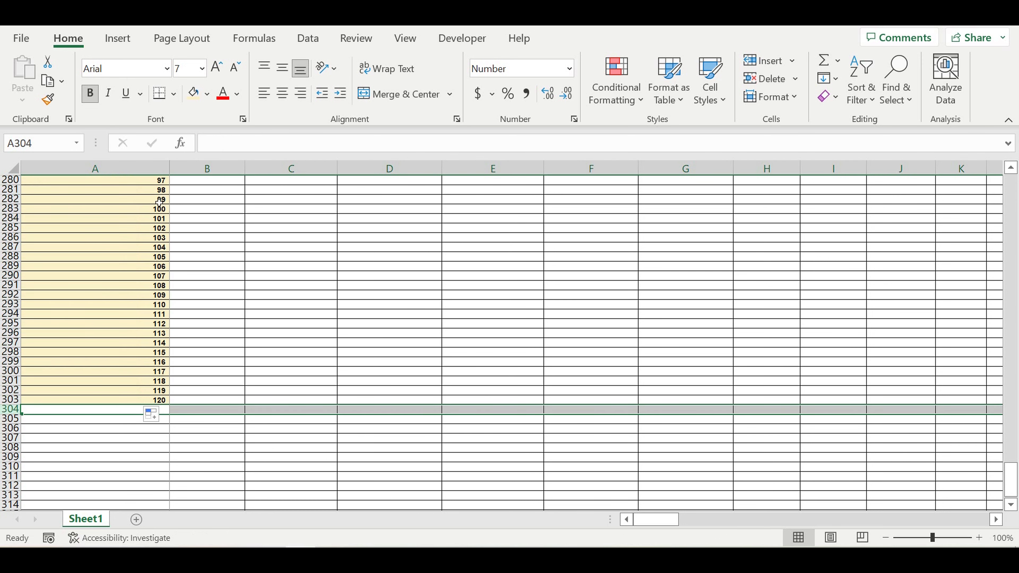
click(208, 94)
click(212, 135)
click(263, 267)
Retitle the new table in A181 as "Step 1 traspose".
scroll(266, 312, up, 20)
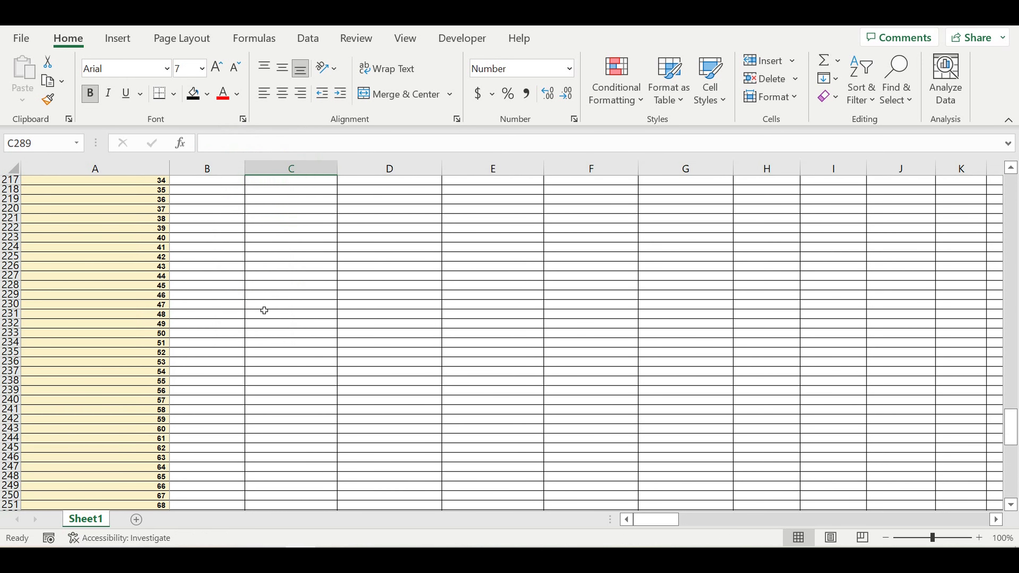
scroll(266, 312, up, 6)
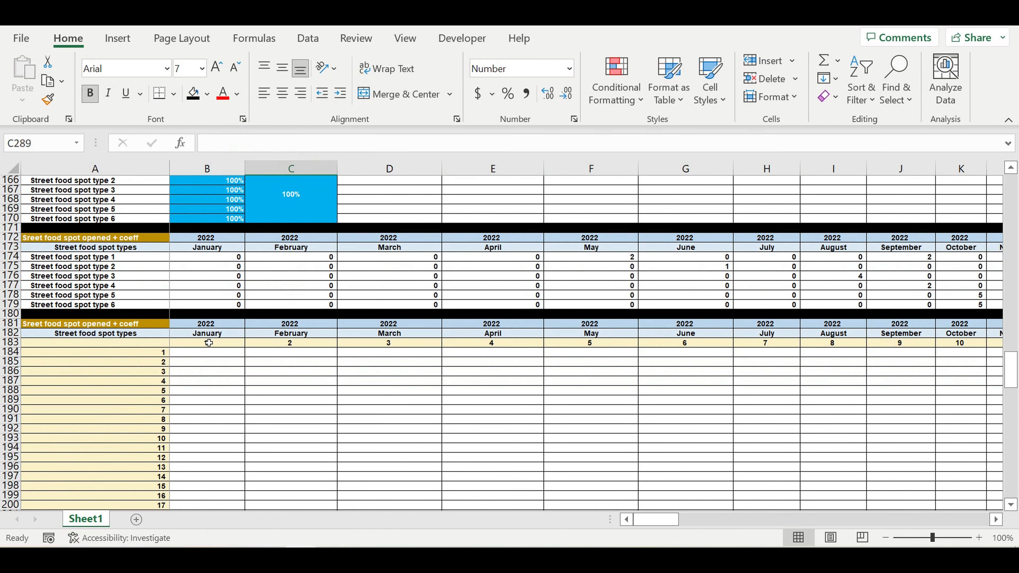
click(152, 325)
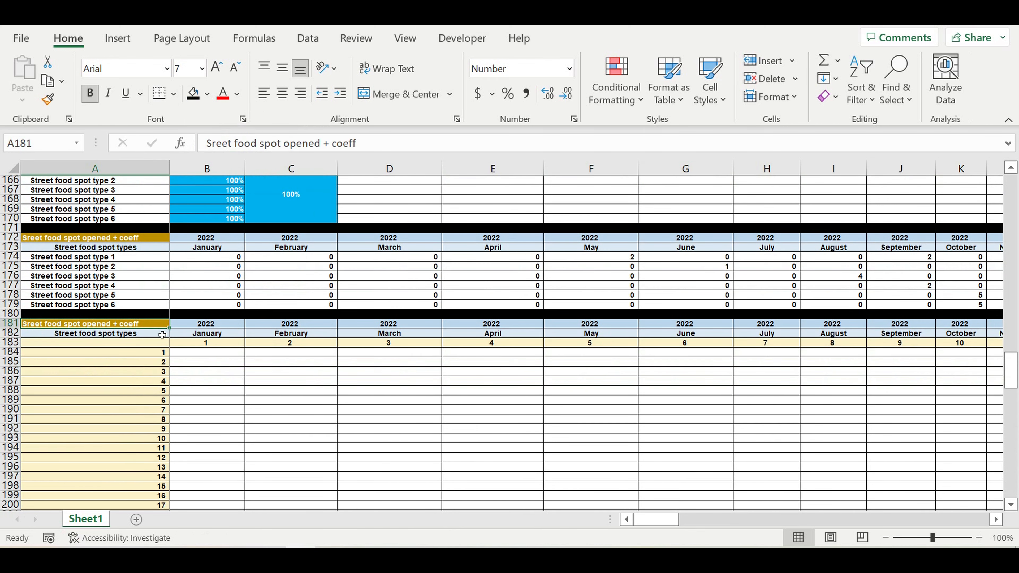
click(140, 339)
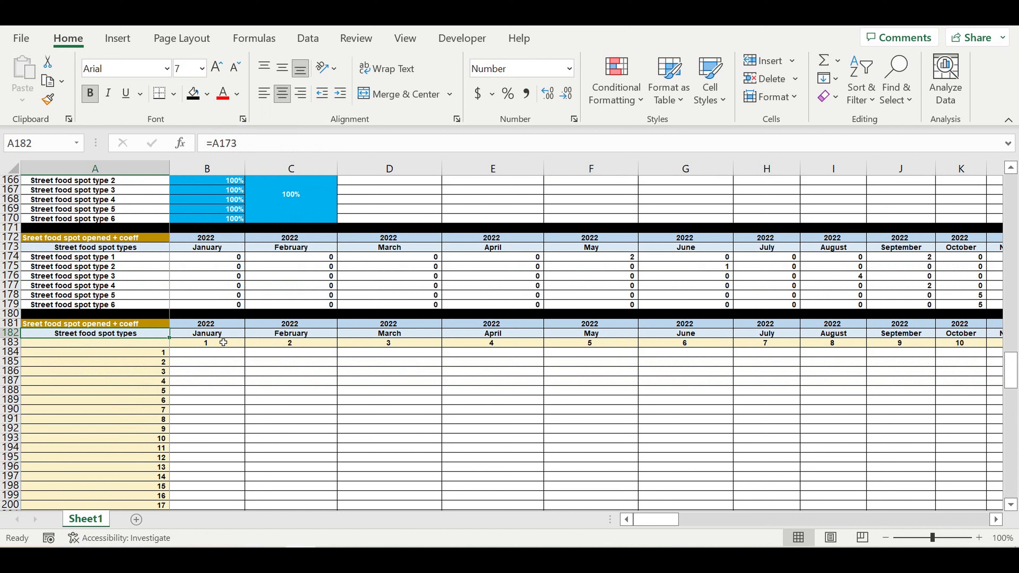
click(86, 323)
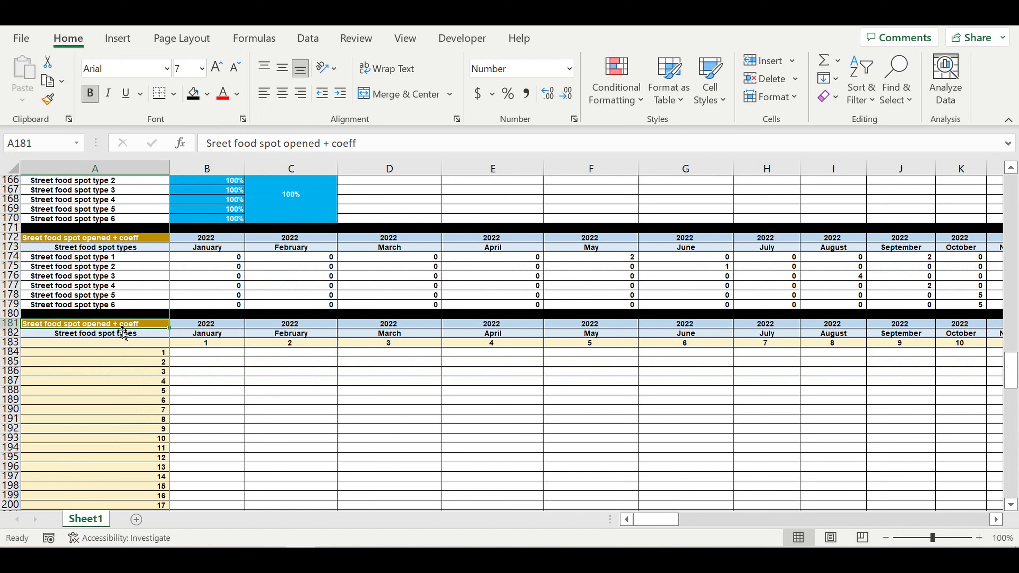
text(Step 1 traspos)
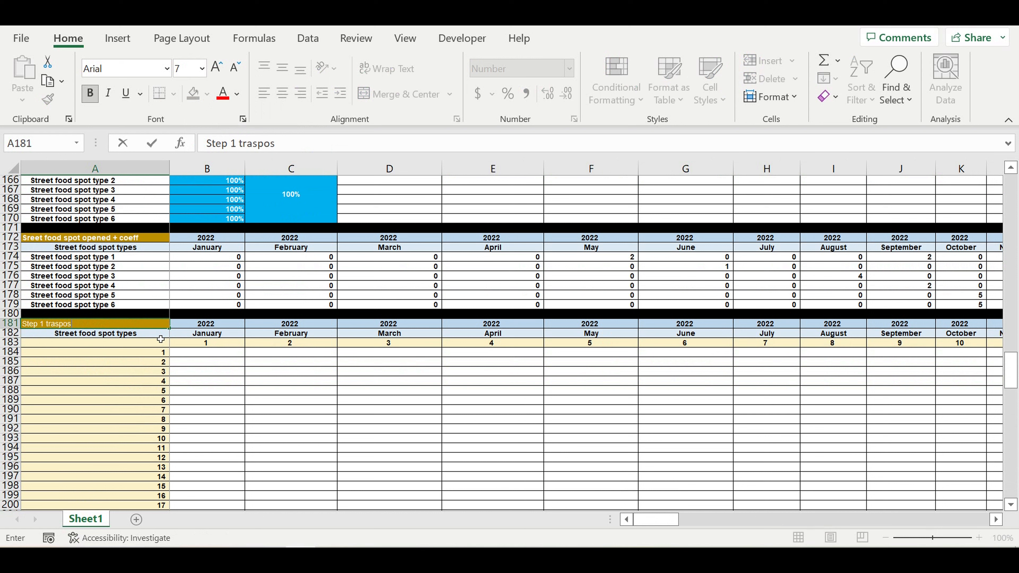
text(e)
key(Return)
click(160, 325)
Link A182 to the street food spot type 1 label in A174 and left-align it.
click(628, 259)
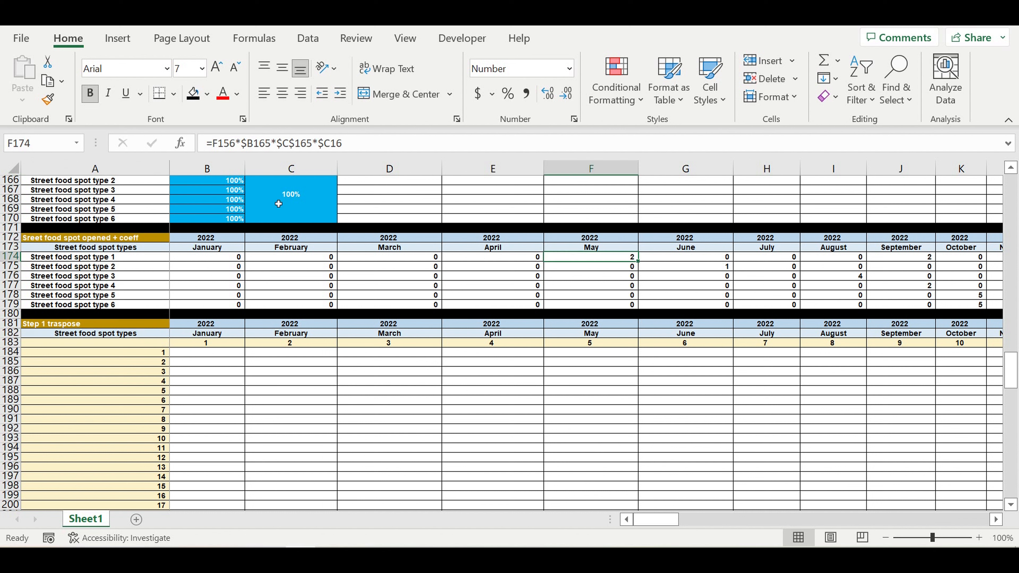
click(132, 337)
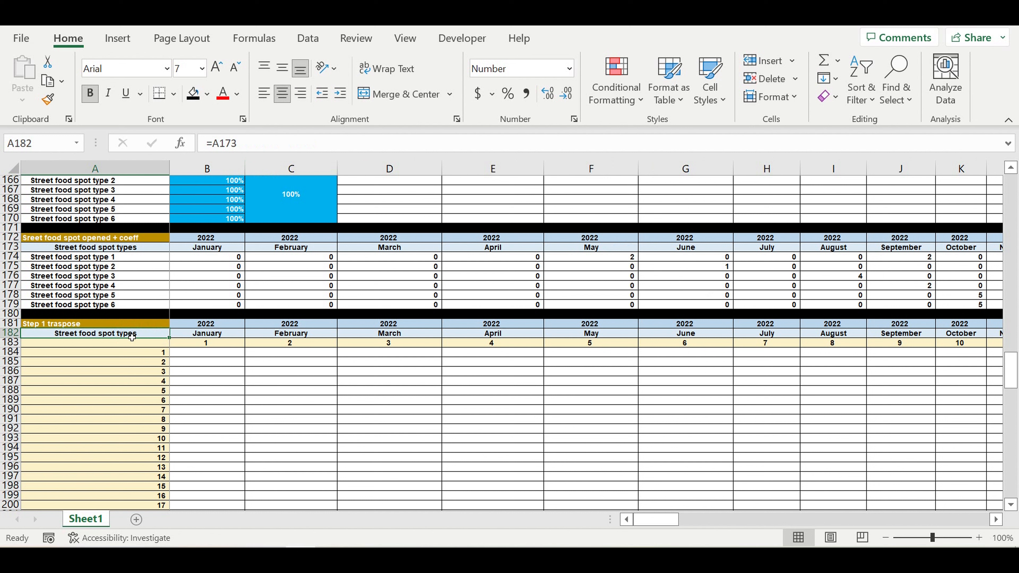
text(=)
click(135, 257)
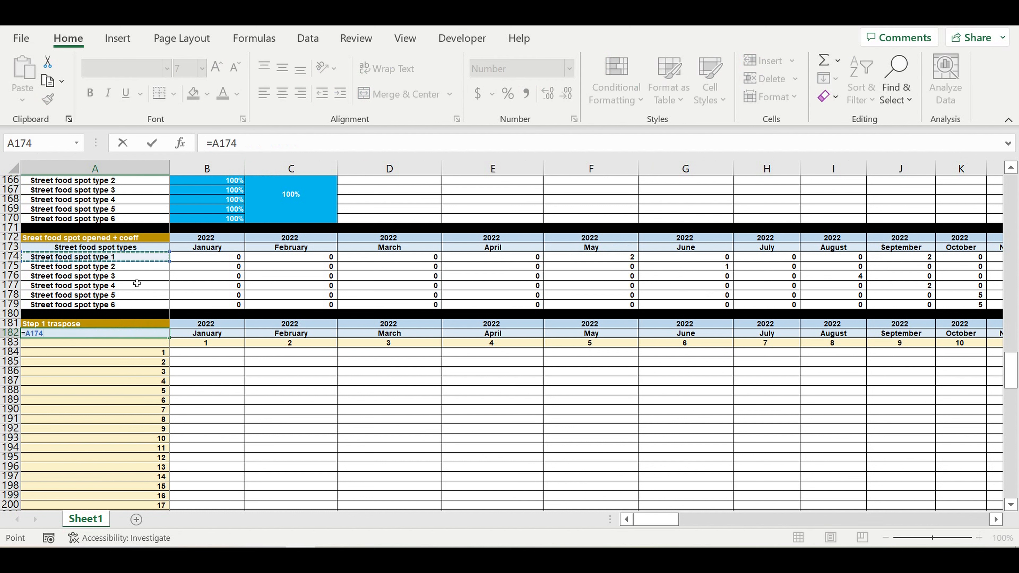
key(Return)
key(Up)
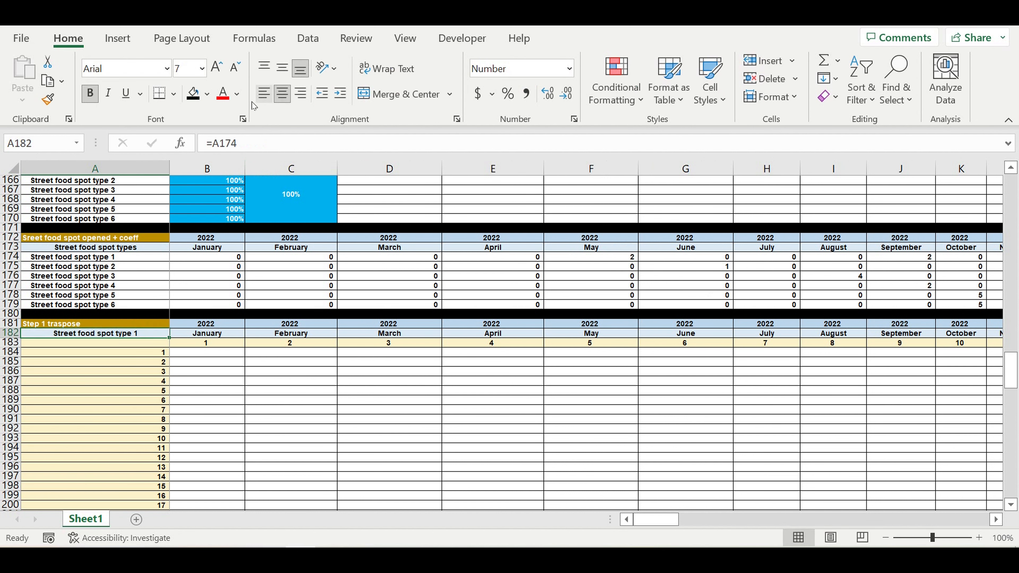
click(264, 93)
Give the table title cell A181 a purple fill.
key(Up)
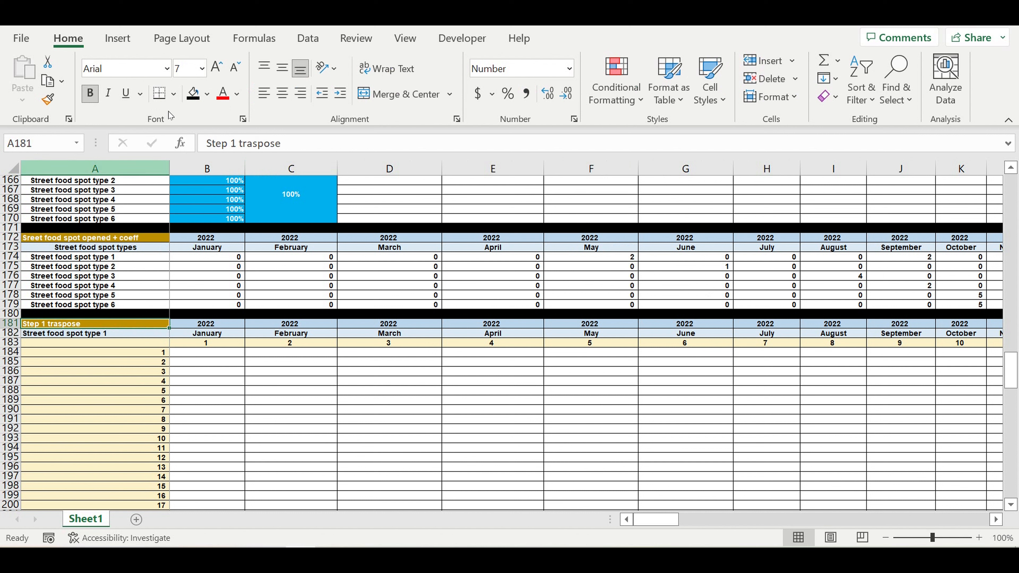
click(208, 94)
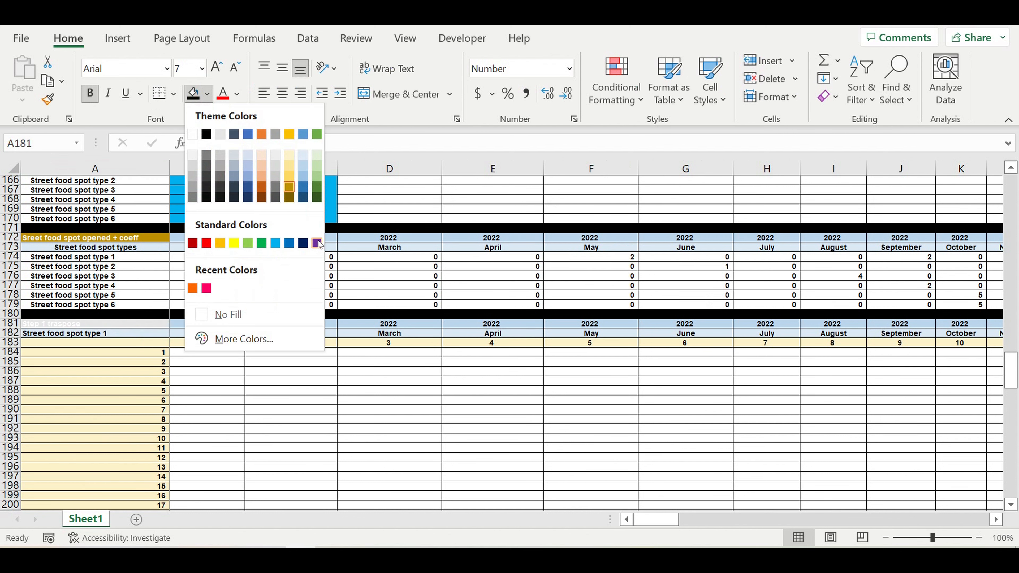
click(317, 243)
Give the street food spot type 1 label in A182 a red fill and white text.
click(94, 333)
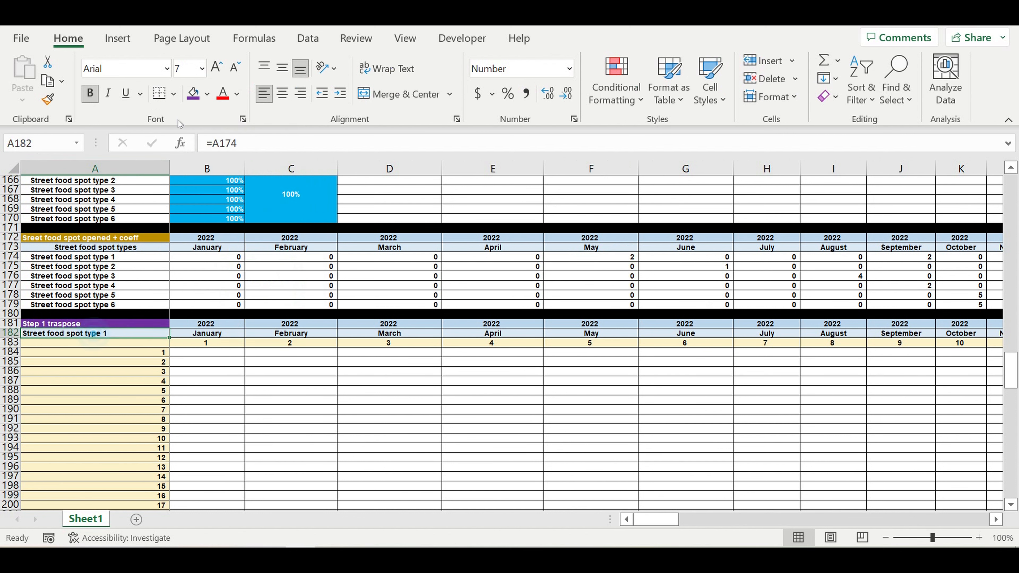
click(207, 94)
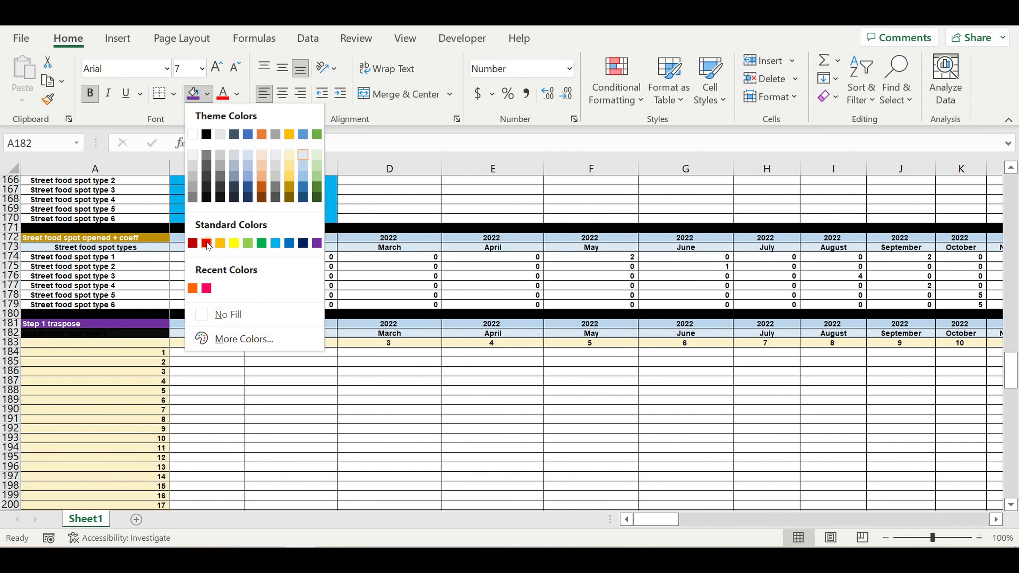
click(207, 244)
click(237, 94)
click(232, 160)
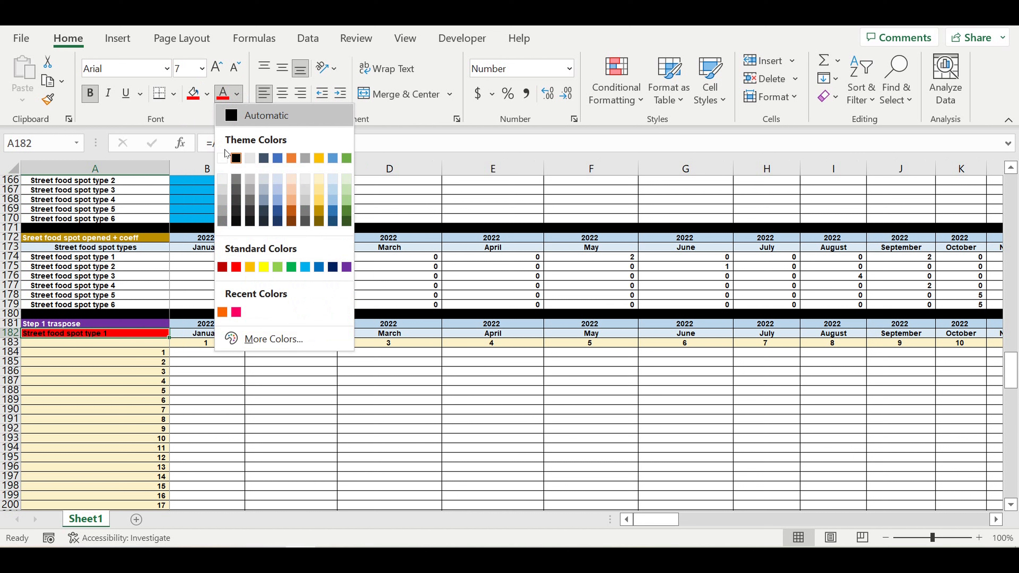
click(224, 158)
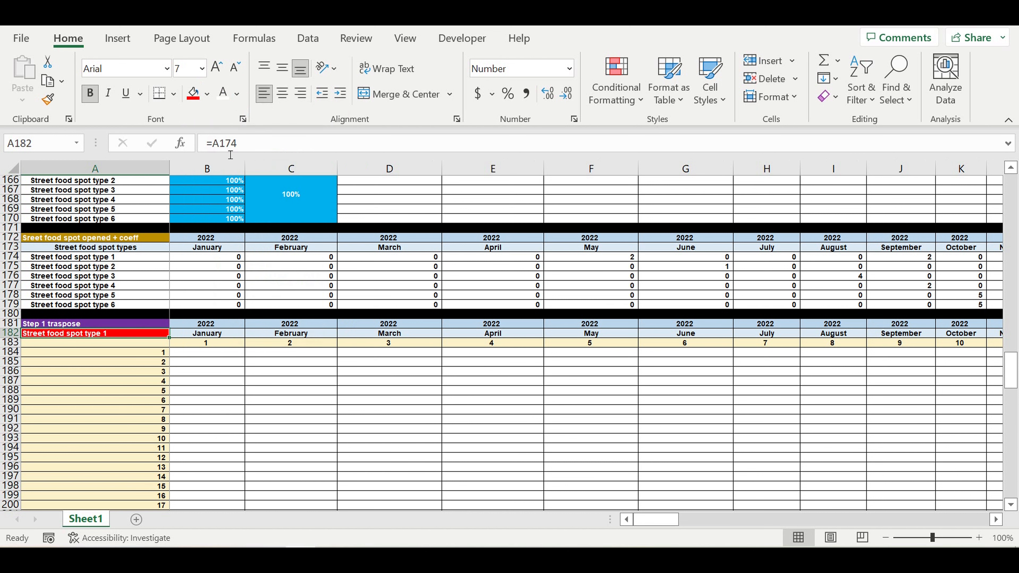
Start an IF formula in B184 that tests whether B$183 equals $A184, with row 183 and column A locked.
click(229, 411)
click(212, 355)
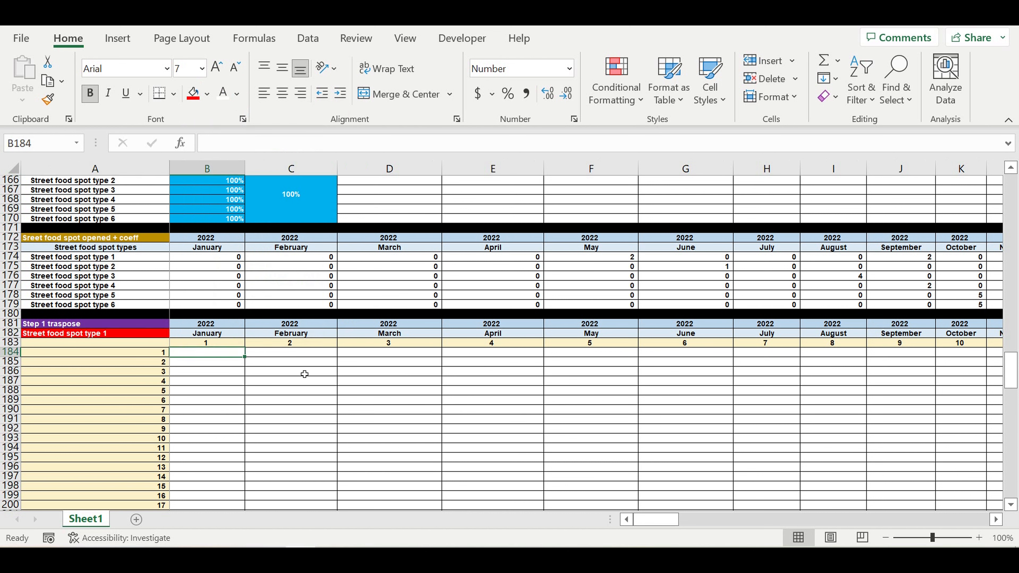
text(=if()
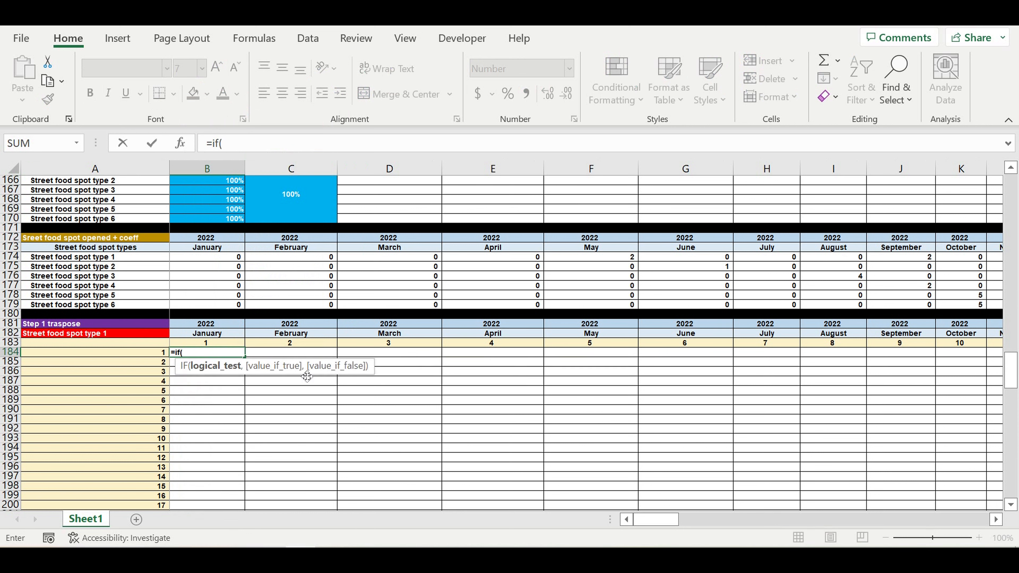
click(214, 344)
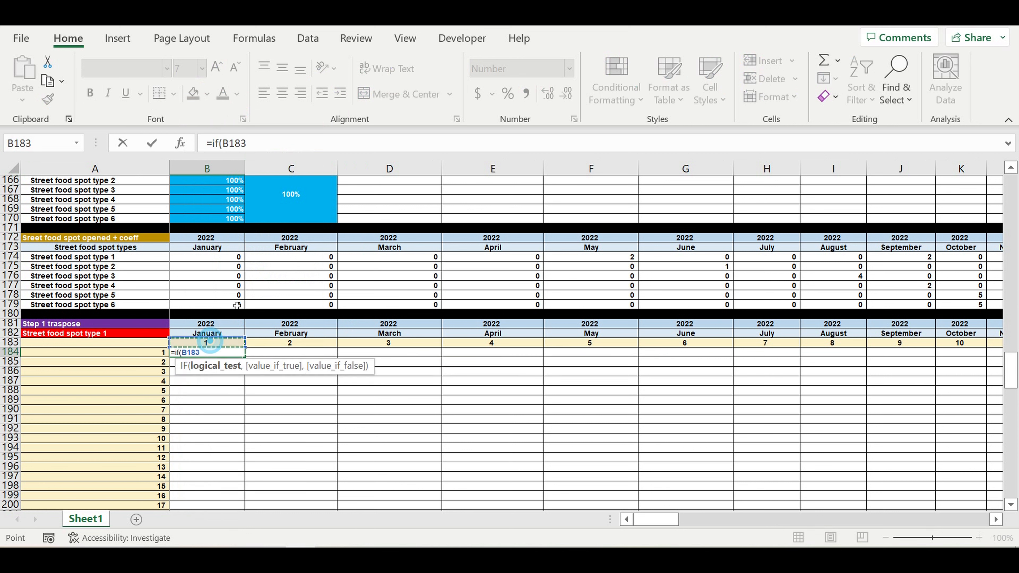
click(229, 143)
text($)
click(271, 142)
text(=)
click(150, 357)
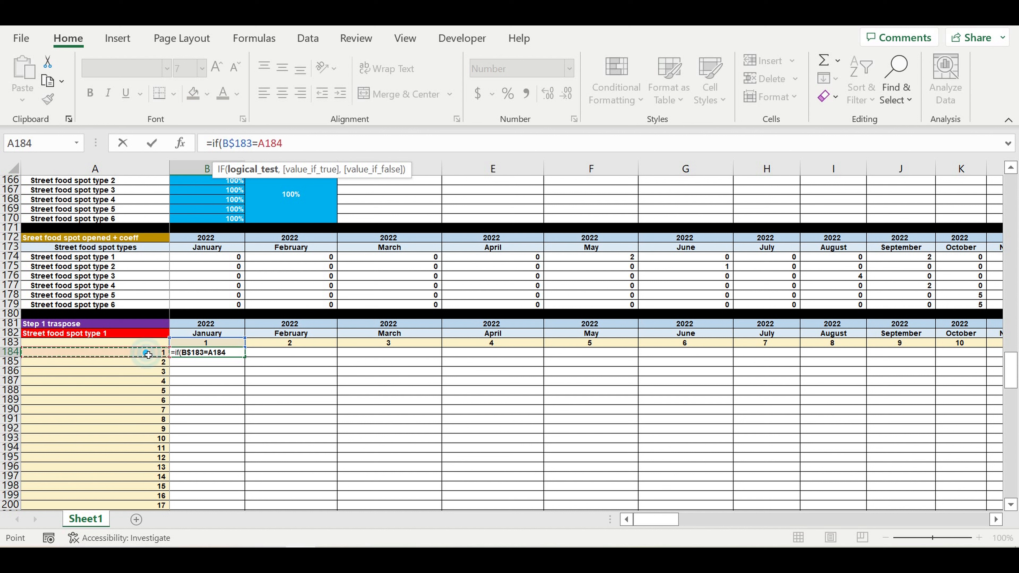
click(268, 147)
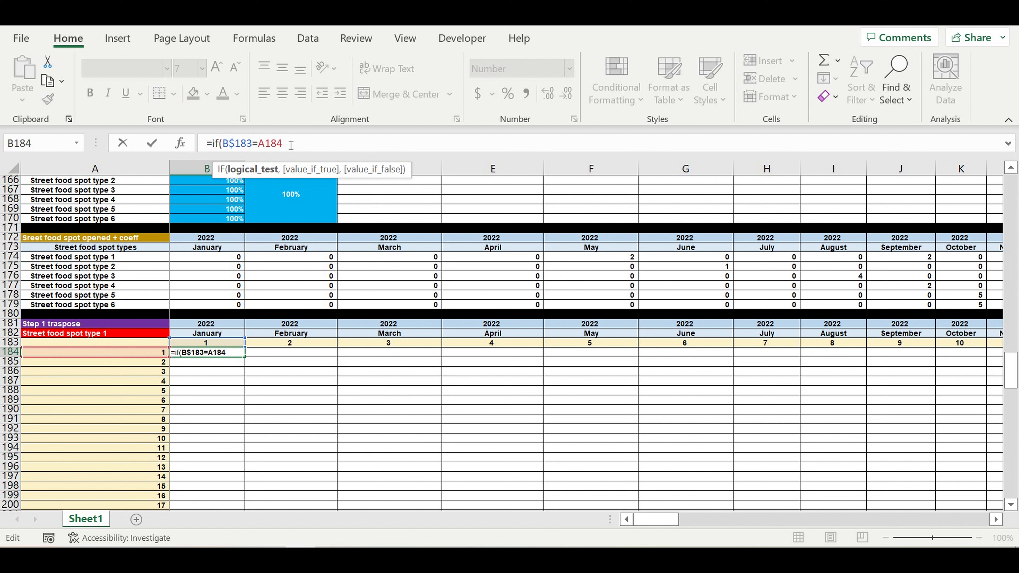
text($)
click(316, 147)
text(,)
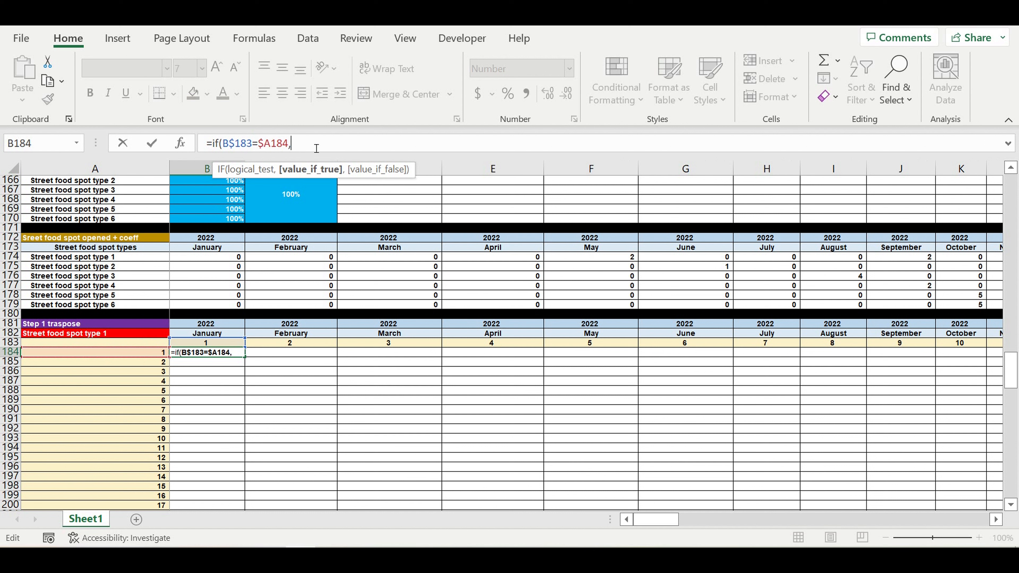
Complete the B184 formula so it returns B$174 when the test is true and 0 otherwise.
click(192, 260)
click(332, 147)
text($174)
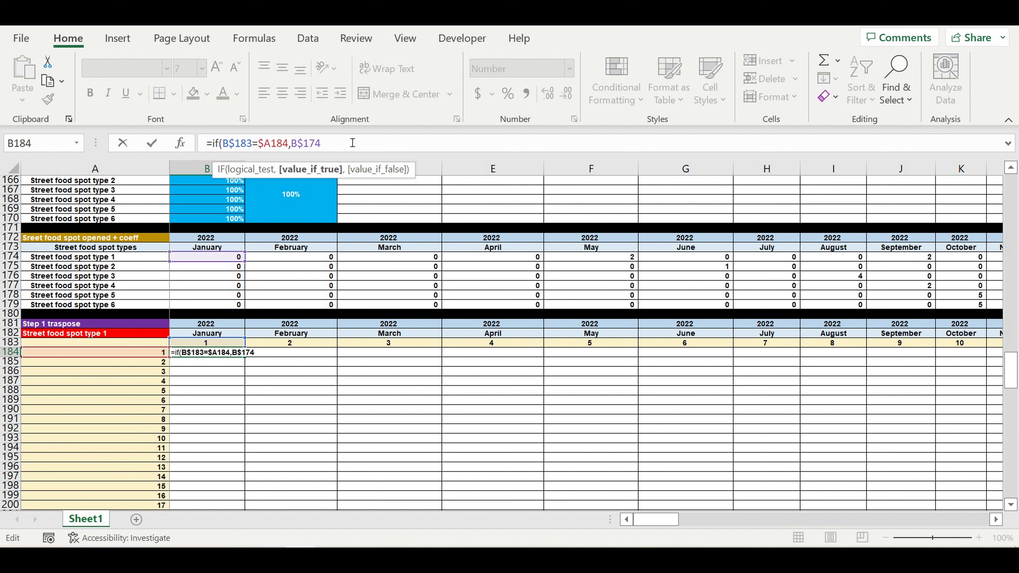
text(,0))
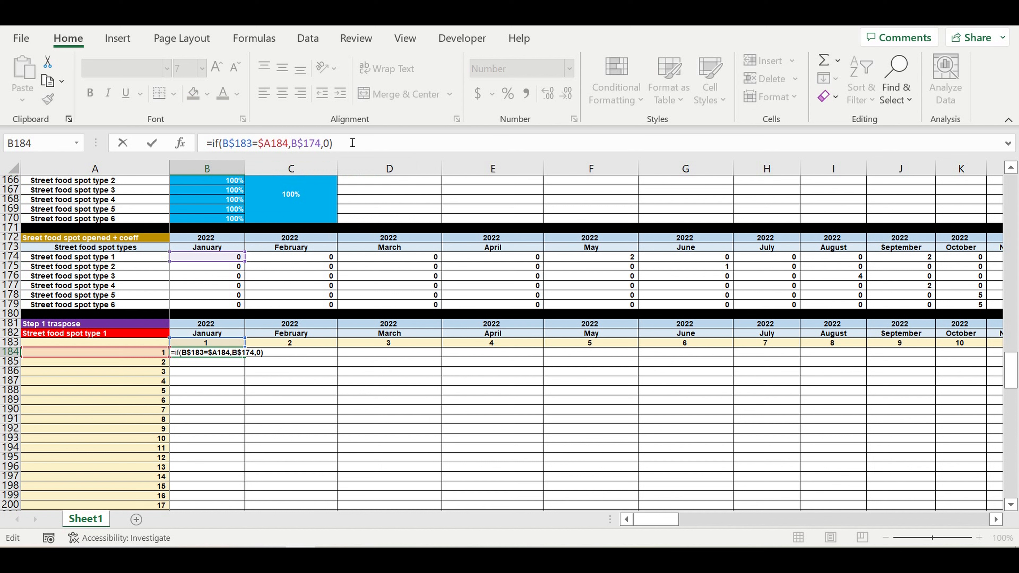
key(Return)
Fill the B184 formula down to row 303 and across to column DQ.
click(216, 352)
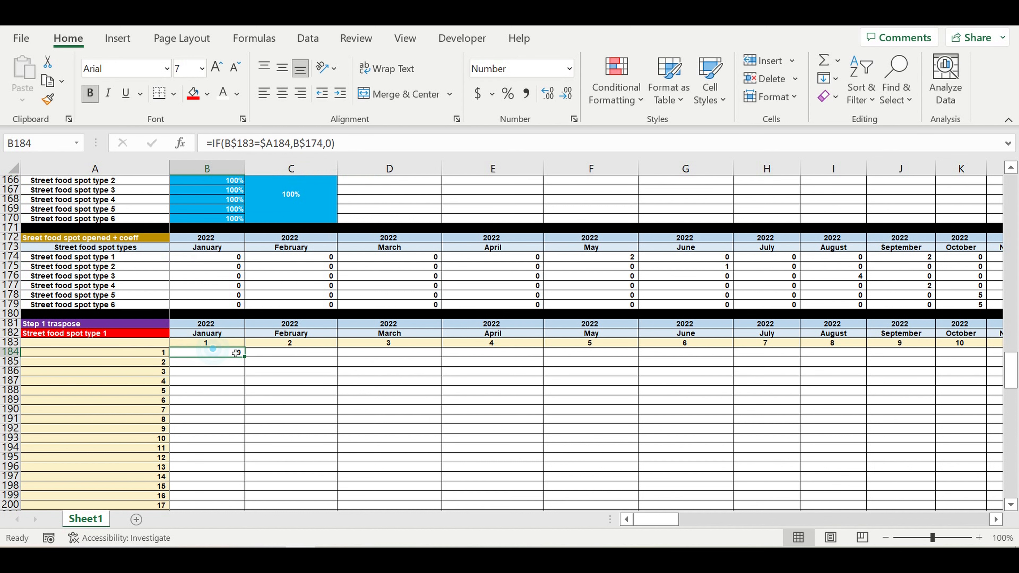
drag(244, 356, 241, 496)
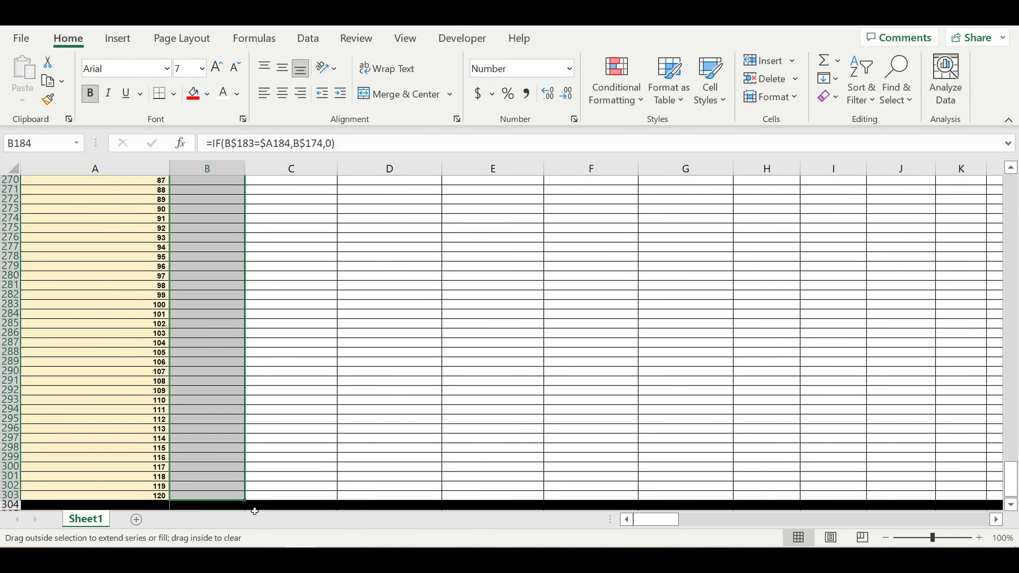
drag(244, 500, 925, 363)
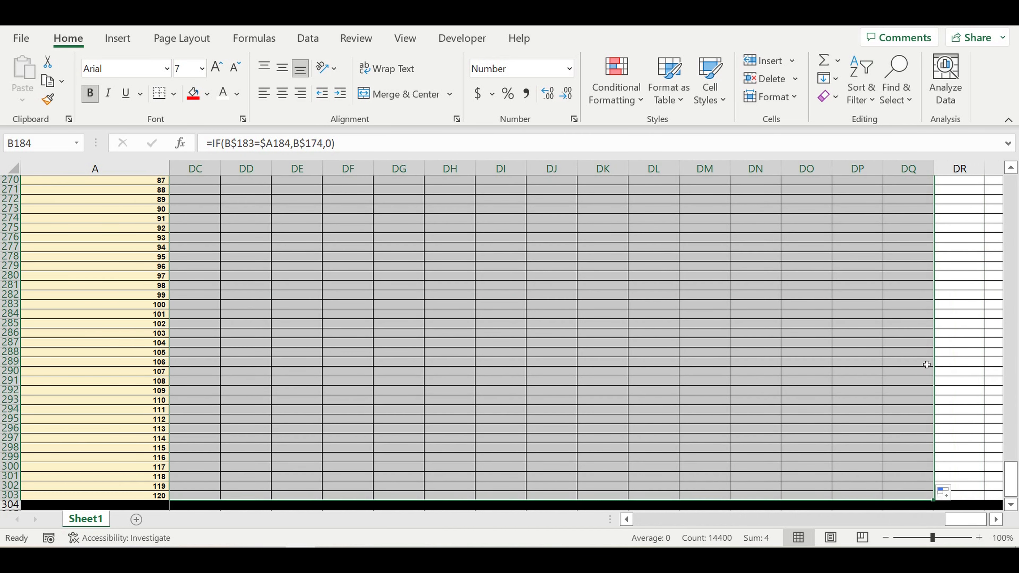
Add a centred "totals" heading with yellow fill in DR183, beside month 120.
scroll(885, 324, up, 6)
scroll(885, 324, up, 20)
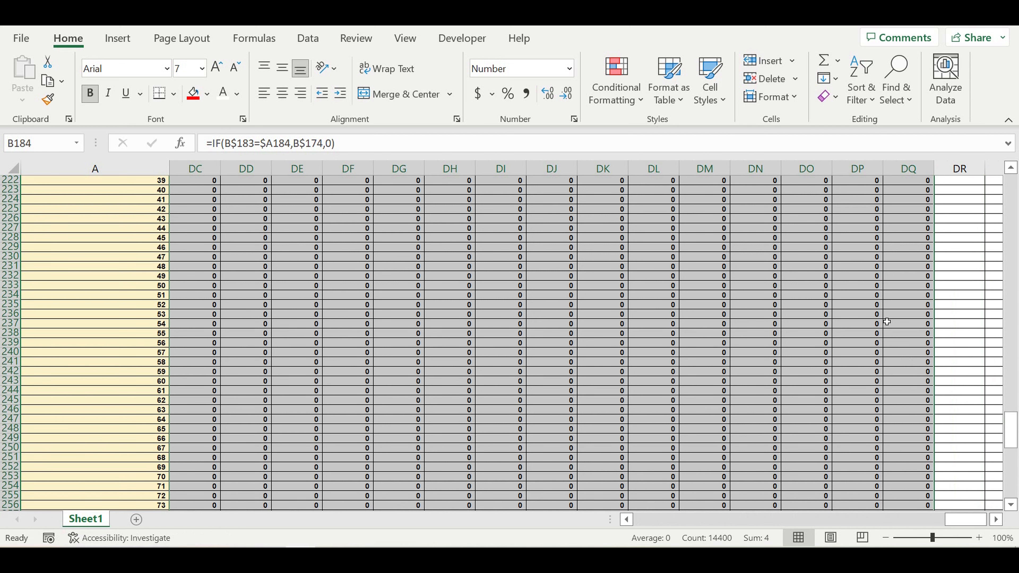
scroll(950, 386, down, 3)
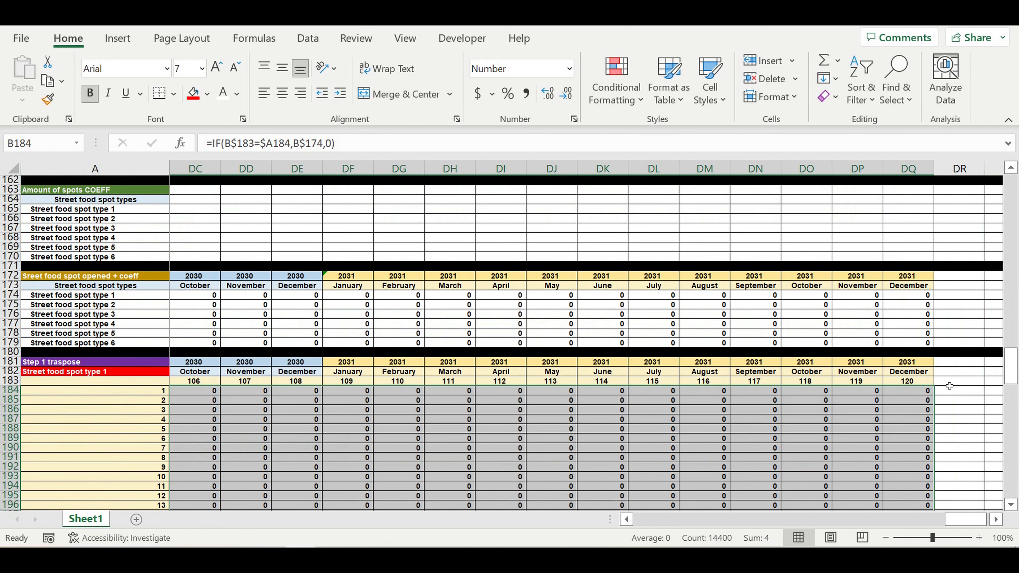
click(966, 382)
text(totals)
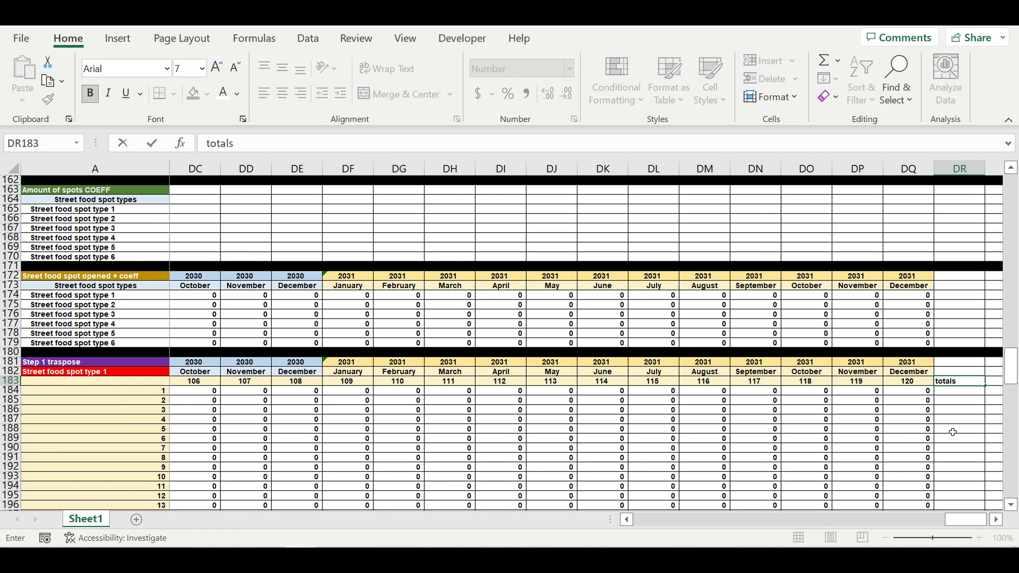
key(Return)
click(967, 382)
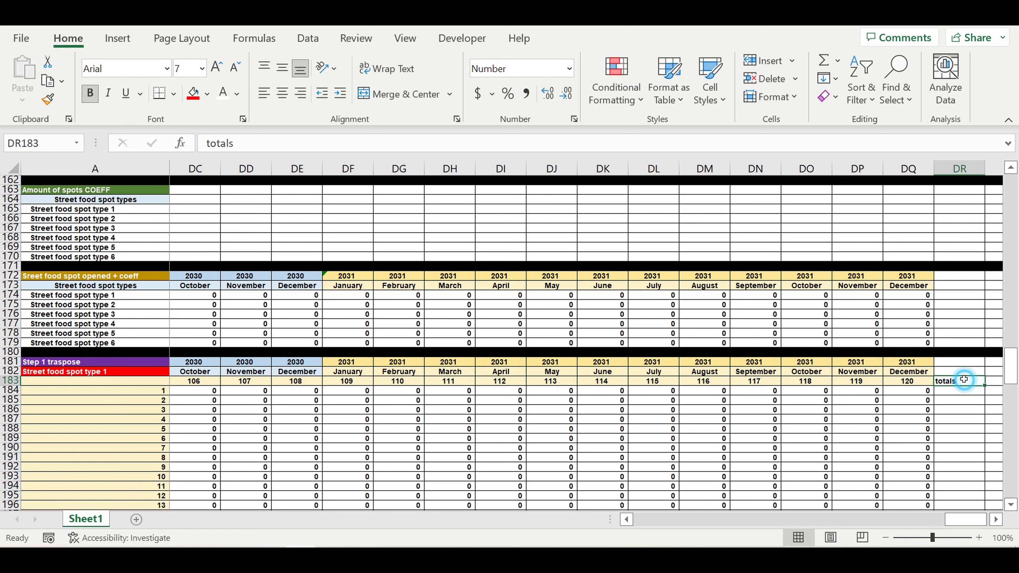
click(282, 93)
click(208, 94)
click(235, 243)
Sum B184:DQ184 in the totals cell DR184.
click(959, 391)
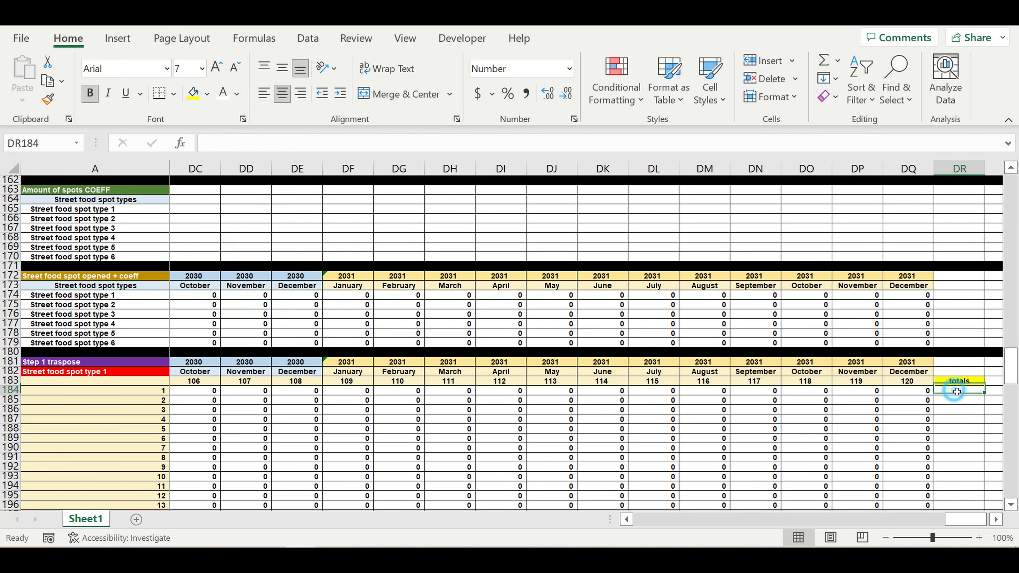
click(823, 62)
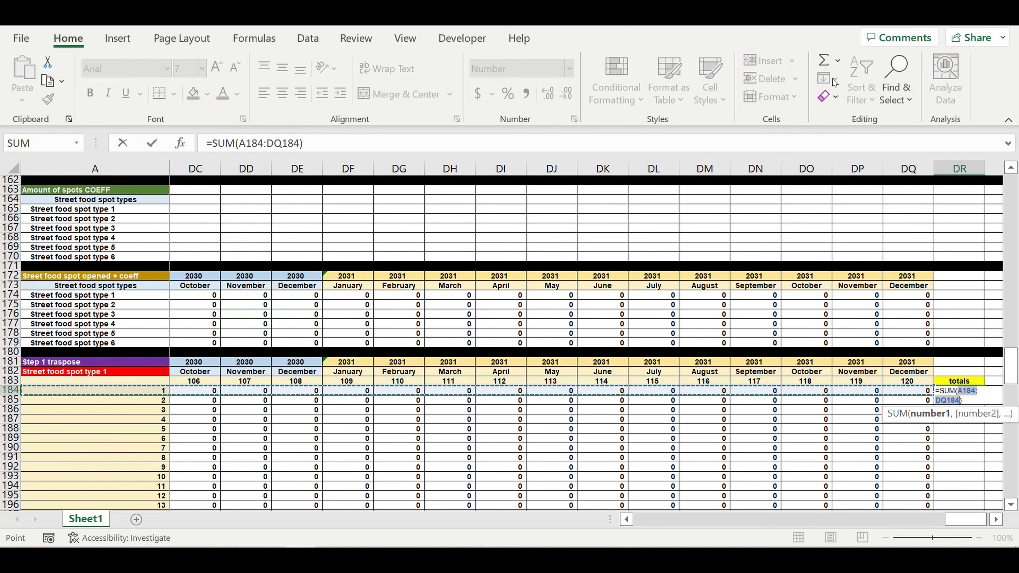
click(241, 144)
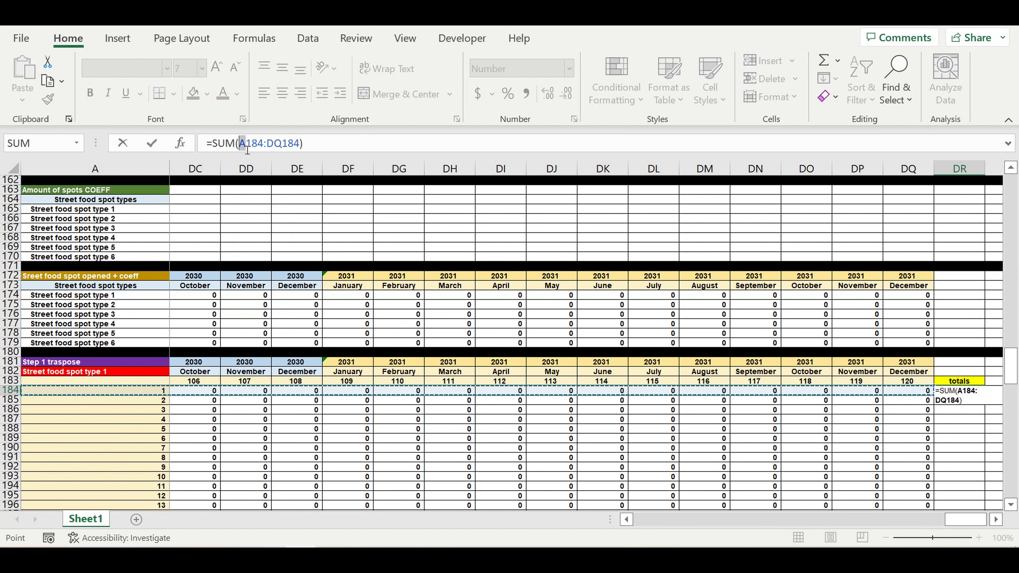
text(b)
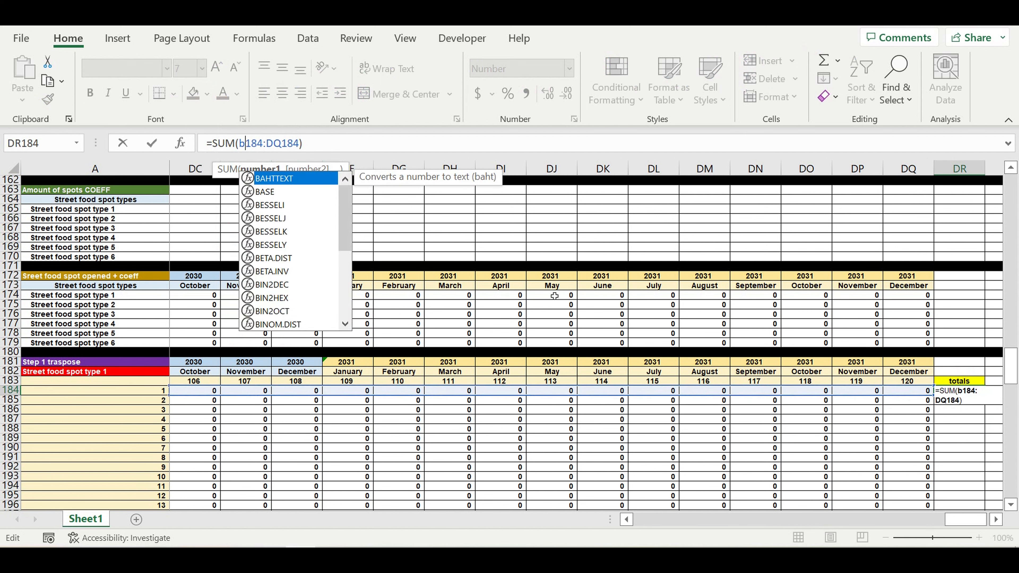
key(Return)
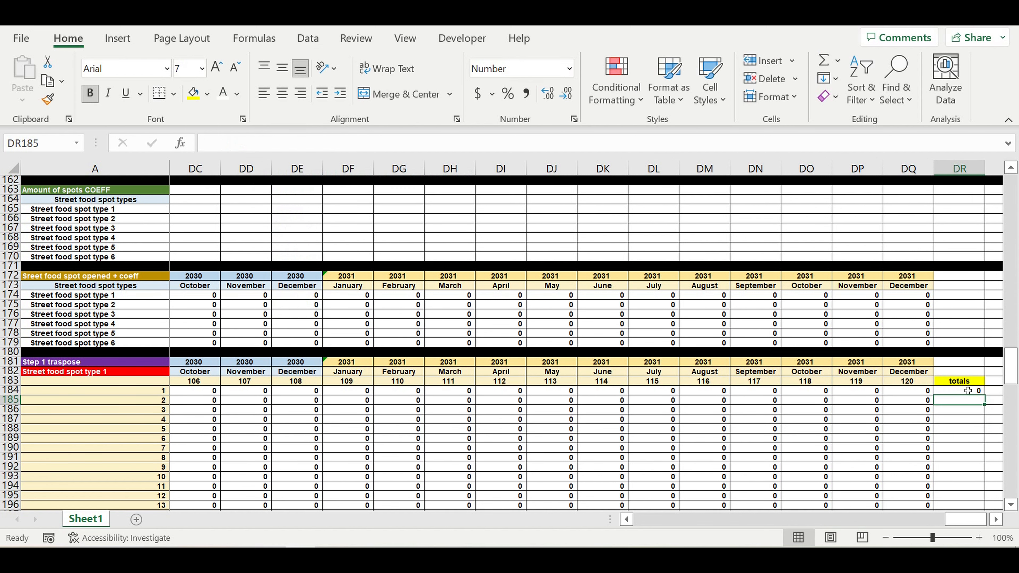
Give DR184 a light orange fill and copy its sum down the totals column to row 303.
click(969, 391)
click(207, 94)
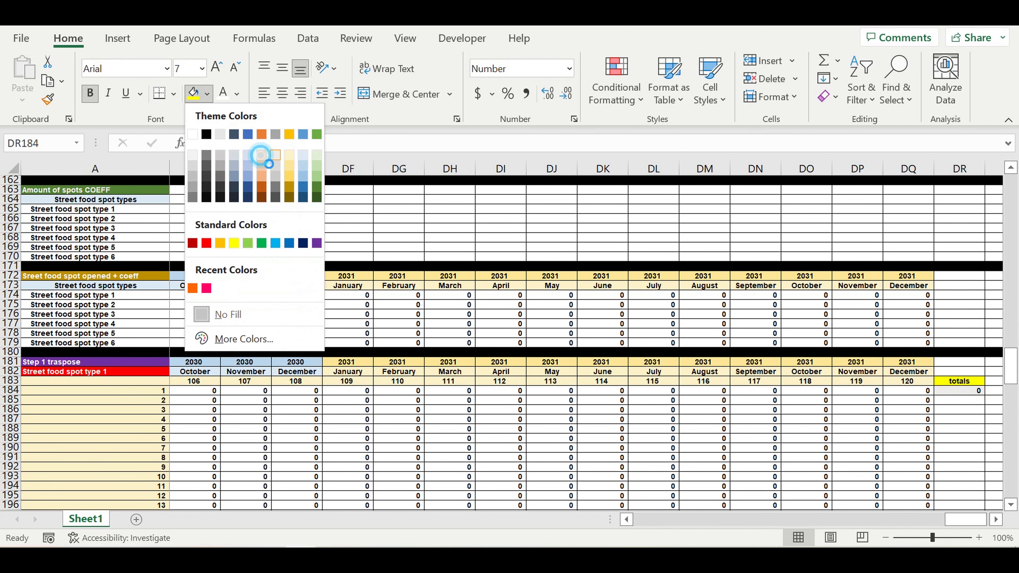
click(260, 155)
drag(991, 399, 951, 490)
Check the month 9 total in DR192 against J192 and the September spot type 1 figure in J174.
scroll(863, 406, up, 16)
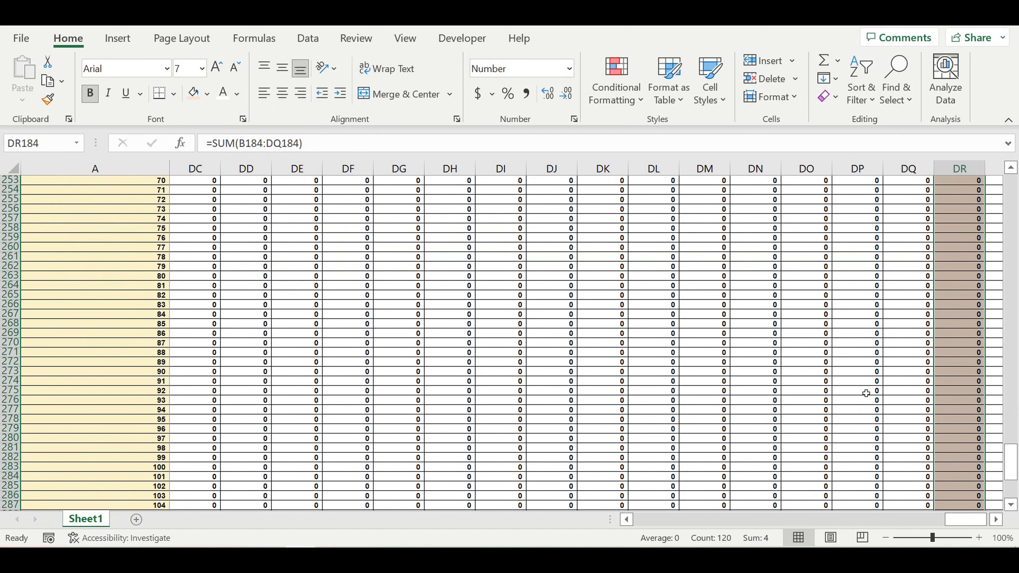
scroll(887, 397, up, 18)
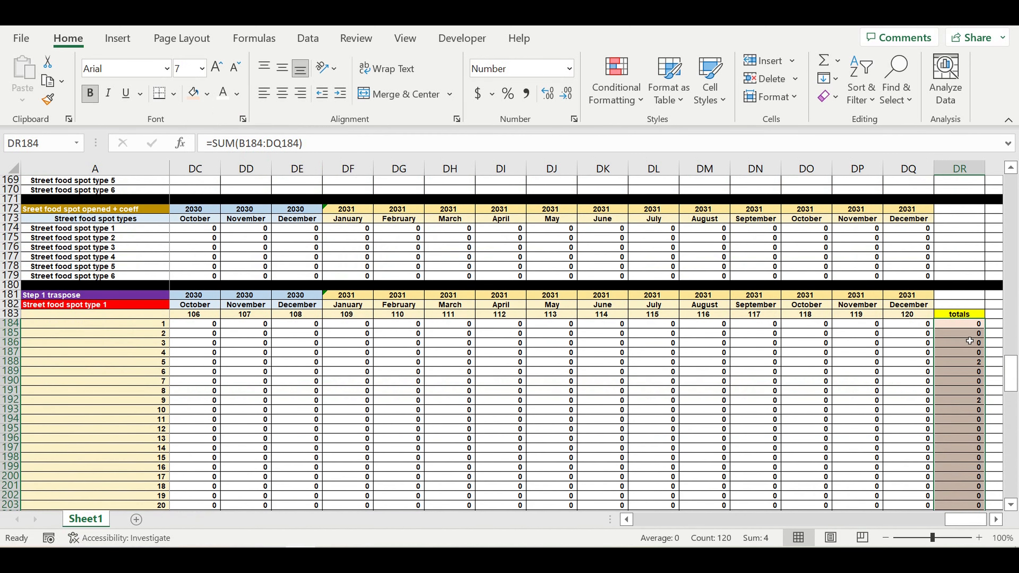
drag(967, 325, 964, 481)
click(978, 401)
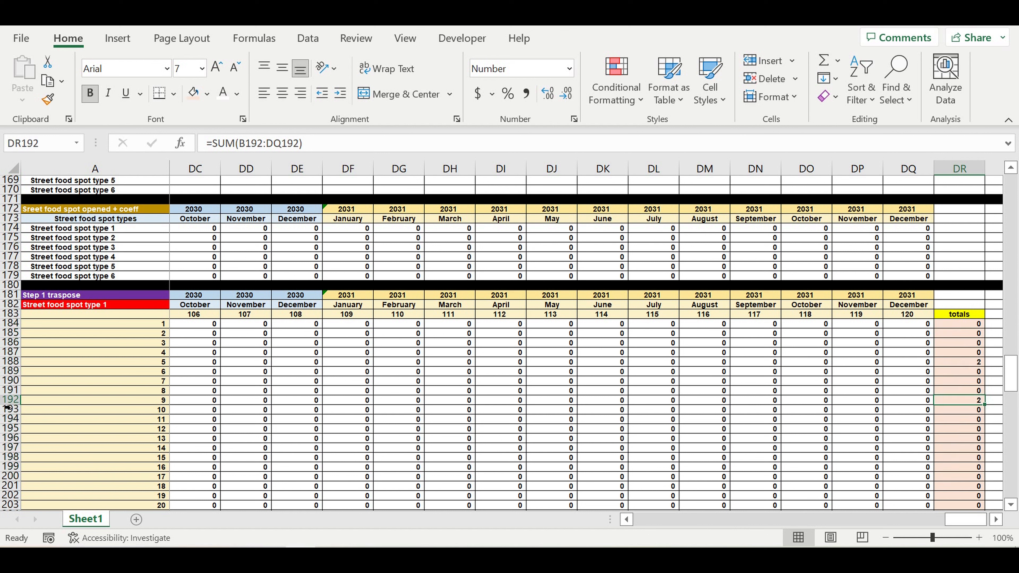
click(15, 401)
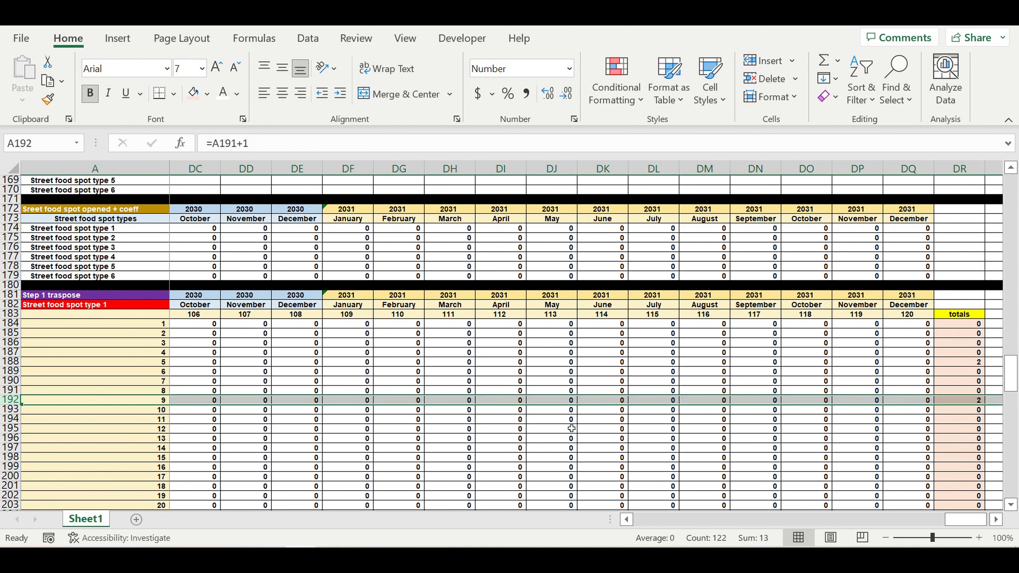
drag(964, 522, 957, 523)
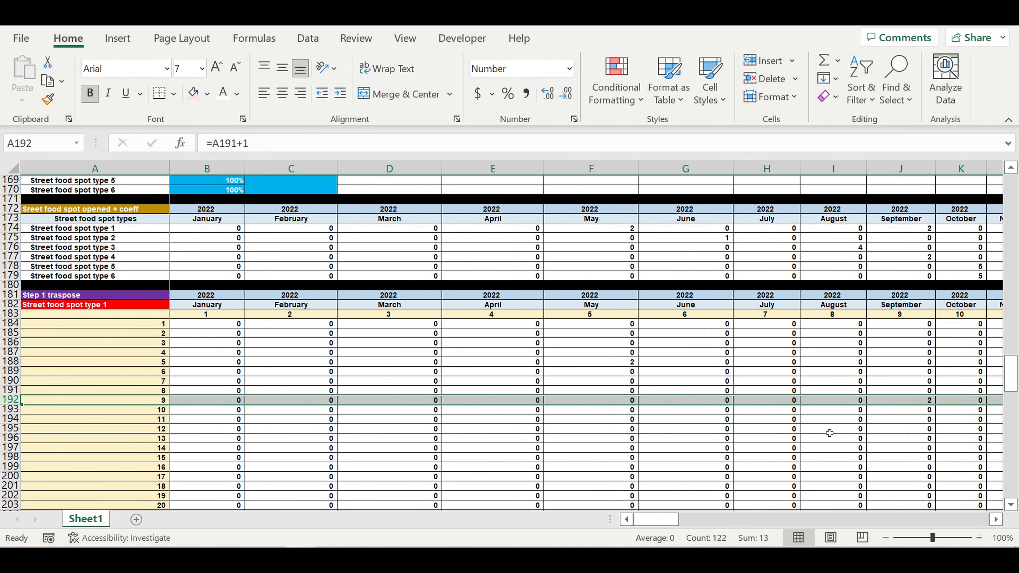
click(915, 403)
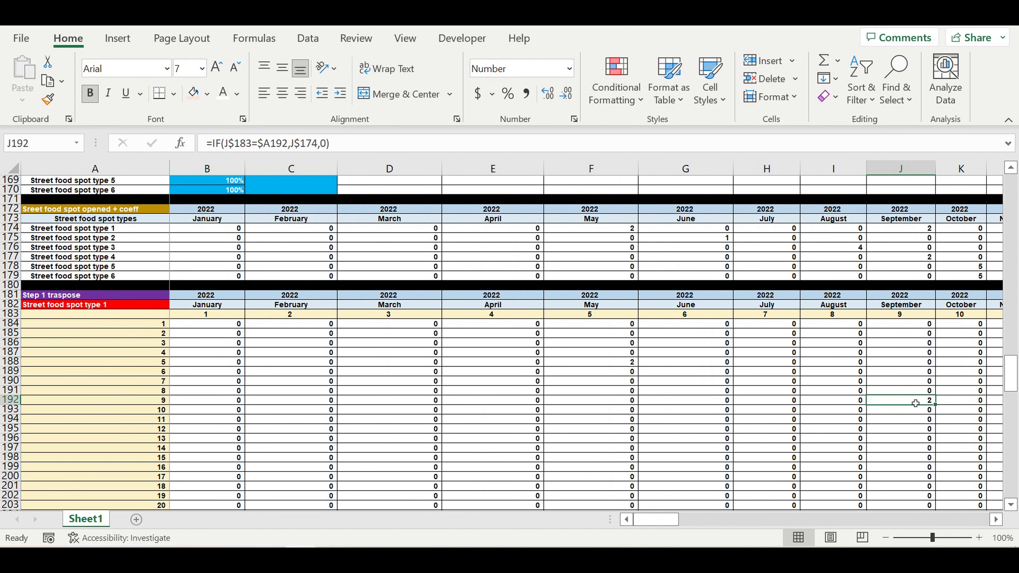
click(919, 229)
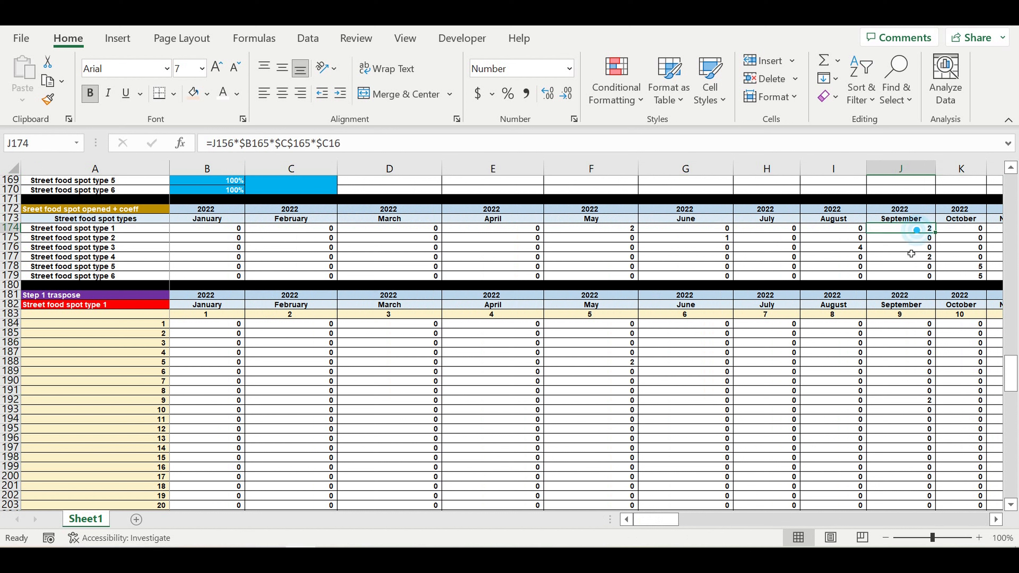
click(909, 404)
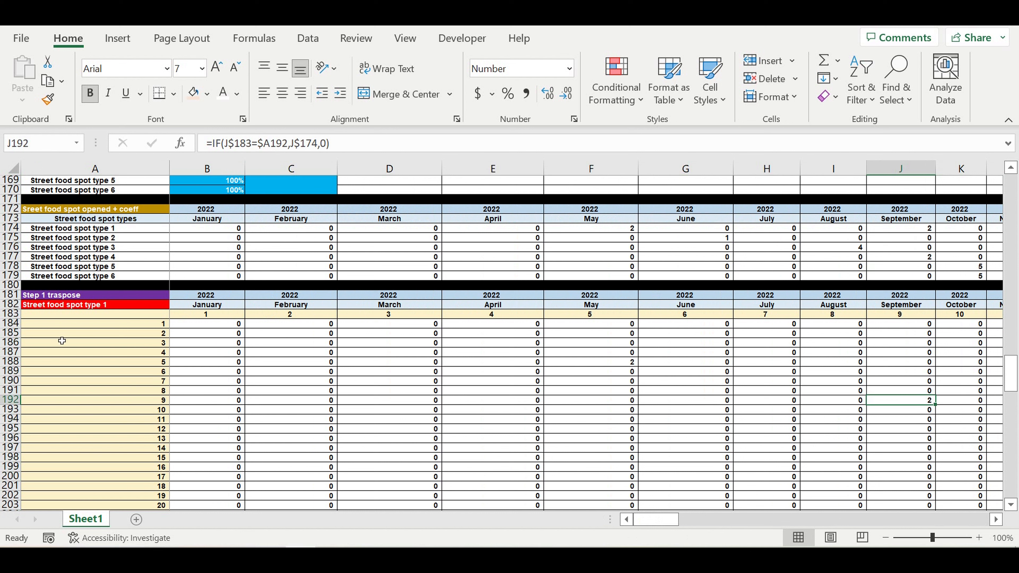
Group rows 183 to 303 of the spot type 1 transpose table and collapse the group.
click(59, 327)
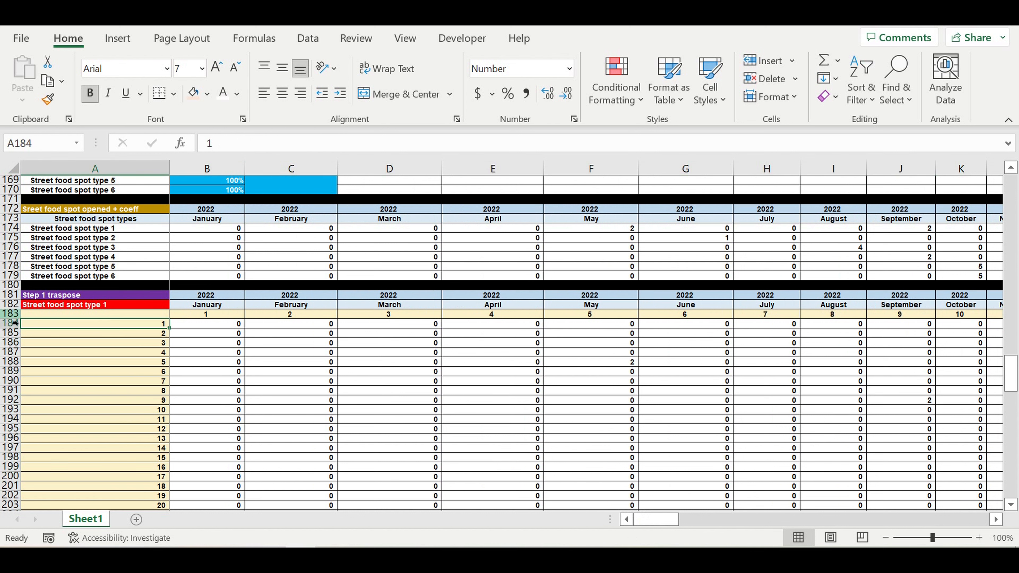
drag(15, 324, 4, 492)
click(418, 38)
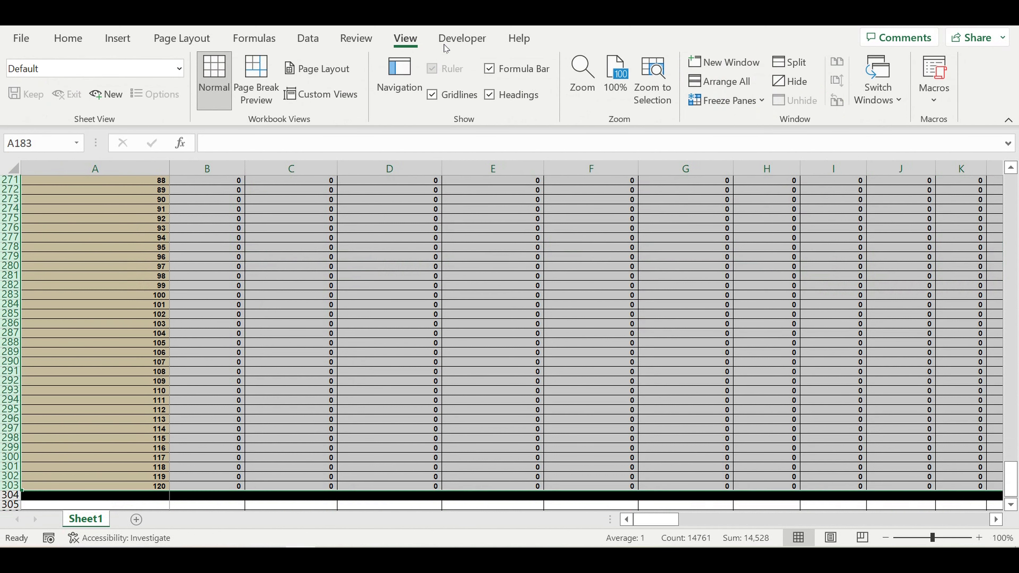
click(308, 38)
click(957, 81)
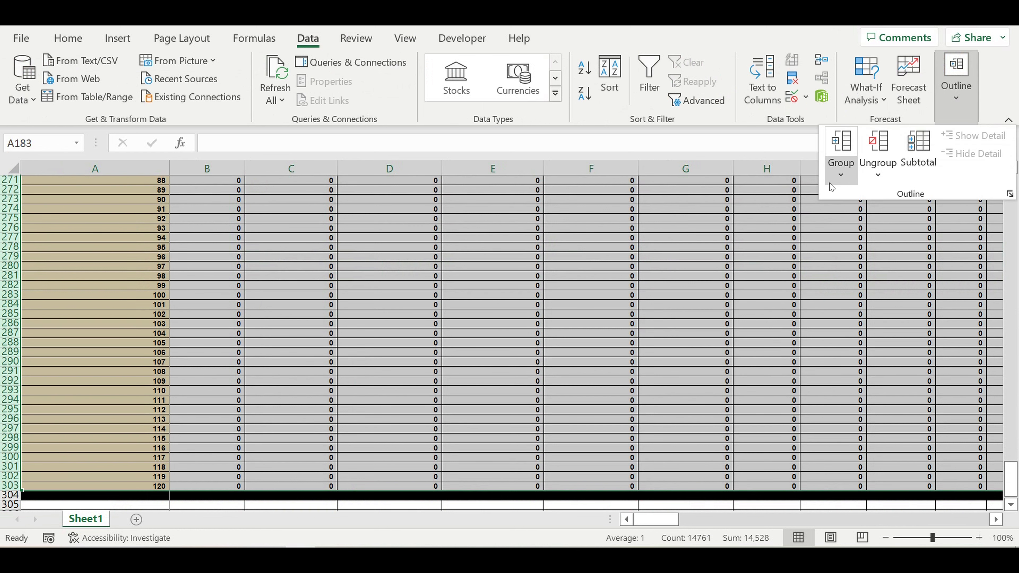
click(841, 174)
click(870, 194)
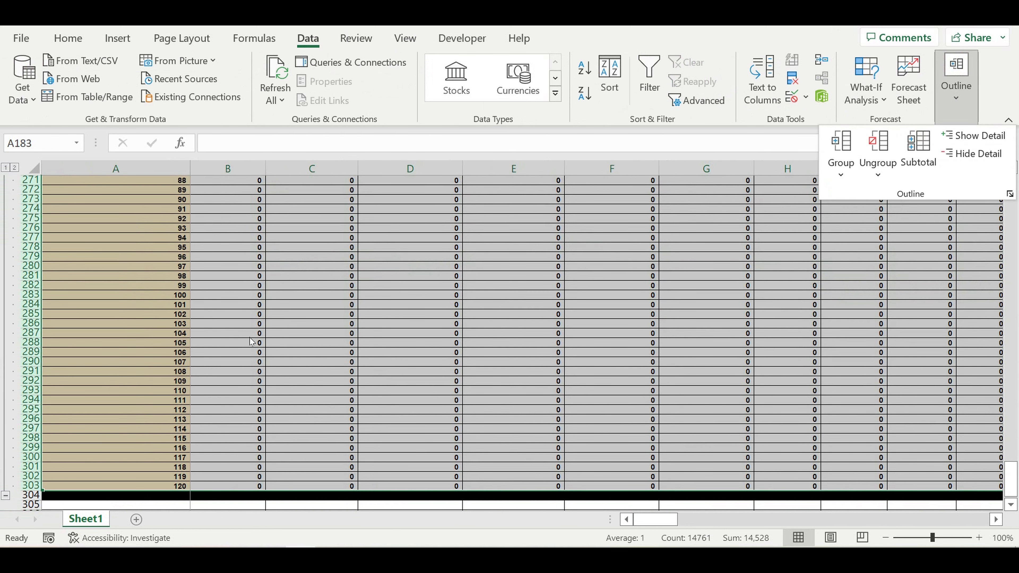
click(3, 494)
click(6, 498)
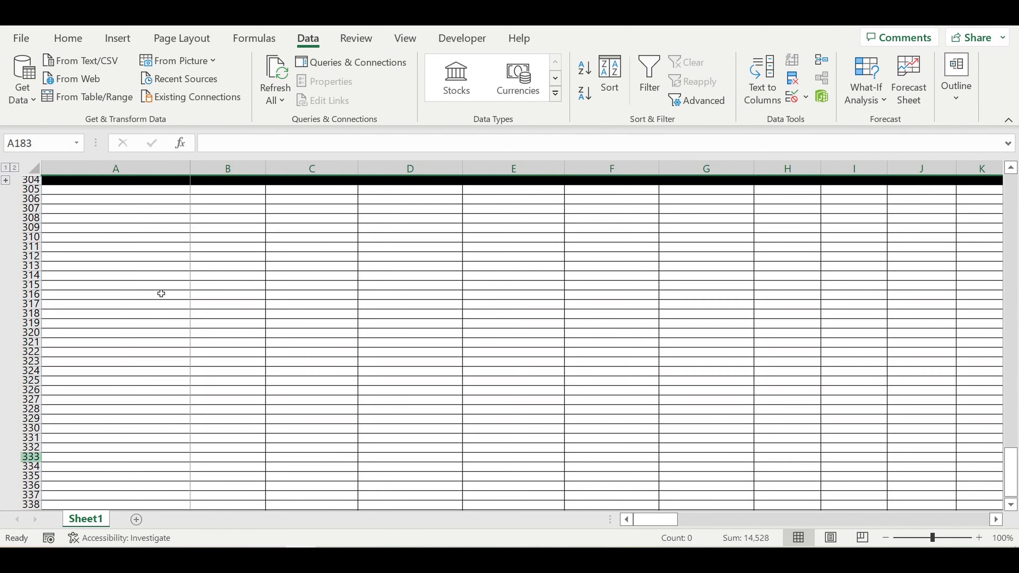
Copy the collapsed spot type 1 block, rows 181 to 304, and paste it starting at A305.
click(159, 291)
scroll(152, 287, up, 3)
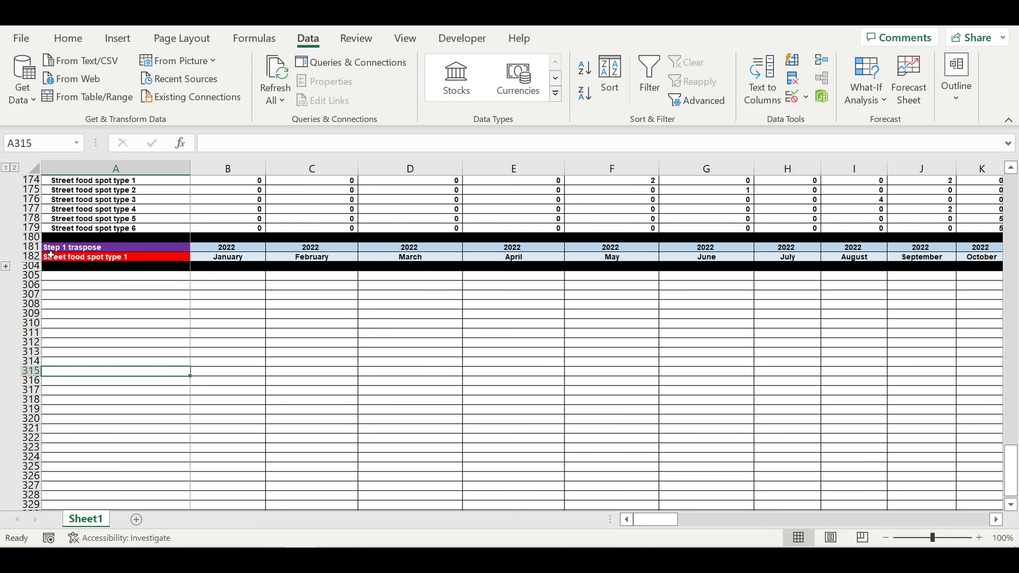
drag(34, 247, 36, 265)
key(ctrl+c)
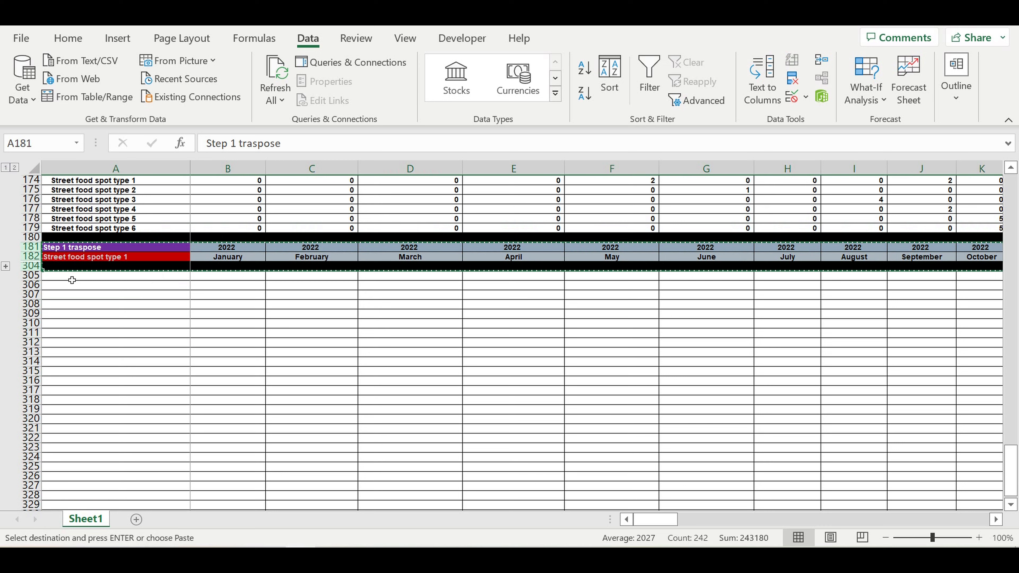
click(72, 277)
key(ctrl+v)
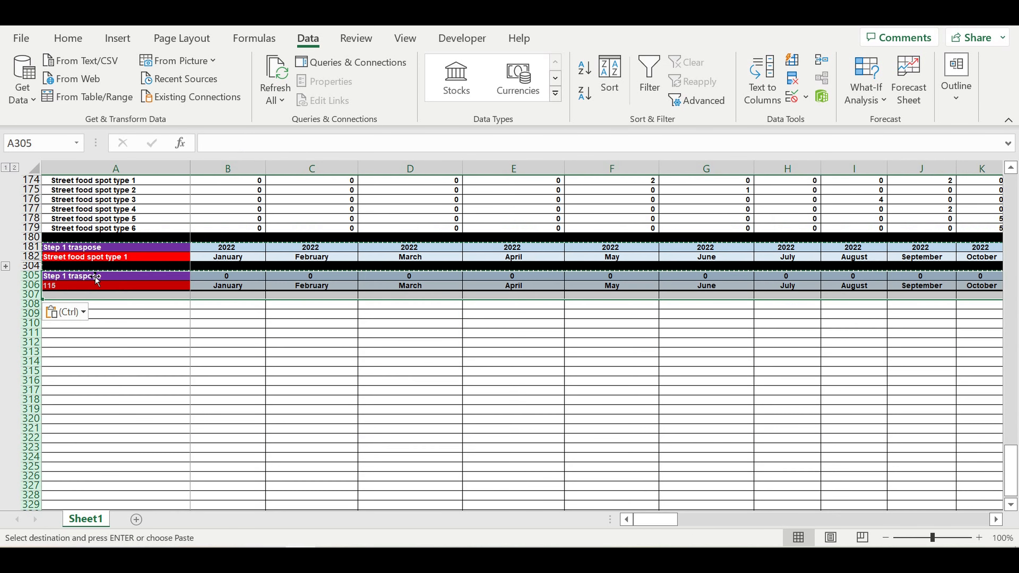
Link the January year cell B305 of the copied block to B181.
click(218, 277)
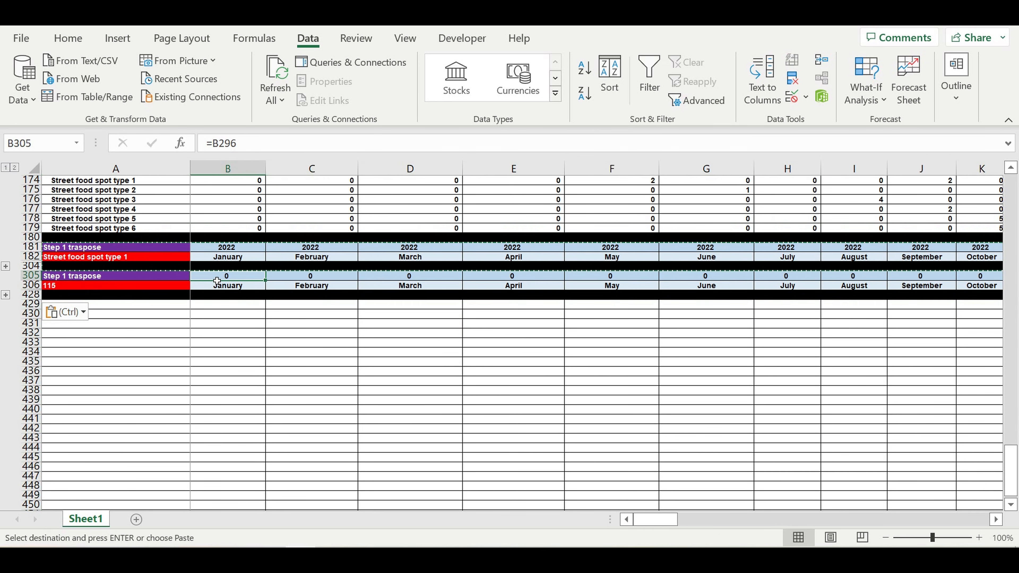
text(=)
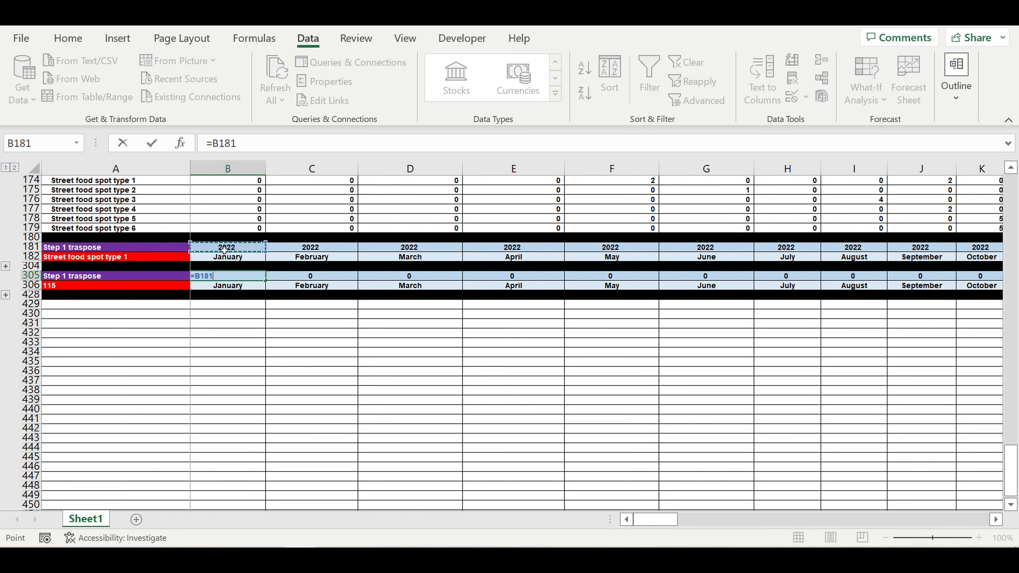
key(Return)
click(177, 325)
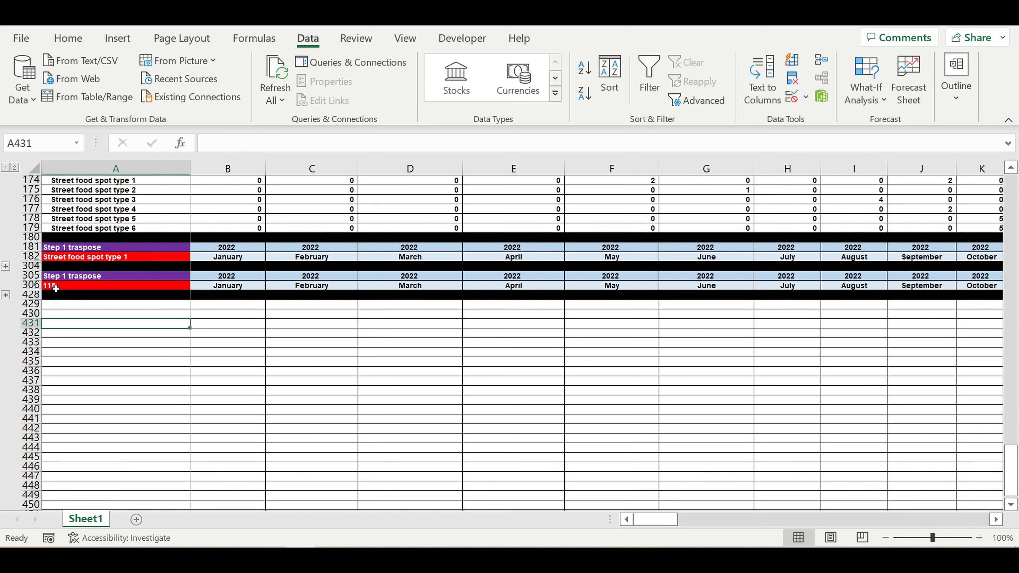
Copy the block in rows 305 to 428 and paste it at A429, A553, A677 and A801.
drag(28, 275, 35, 304)
key(ctrl+c)
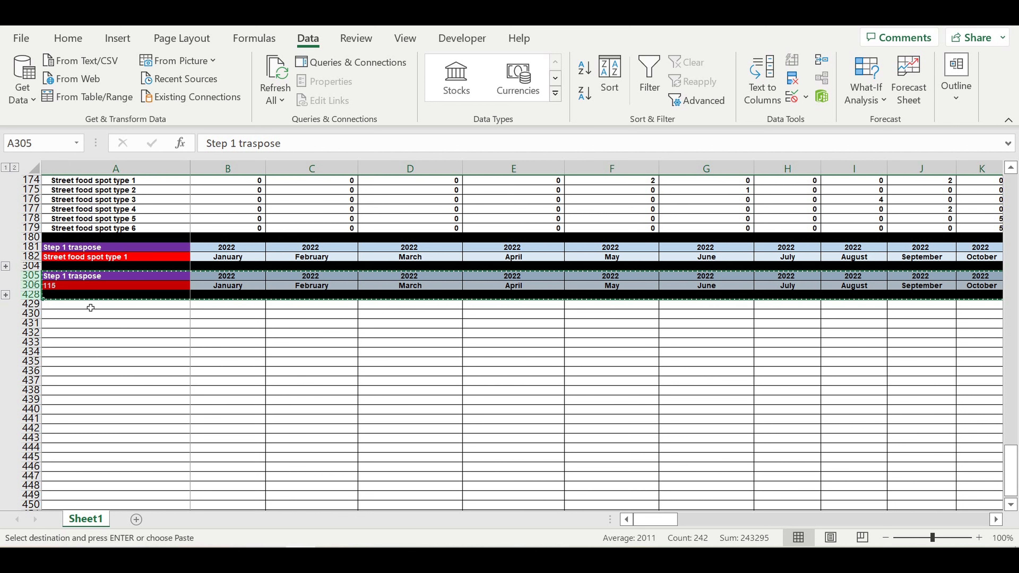
click(90, 307)
key(ctrl+v)
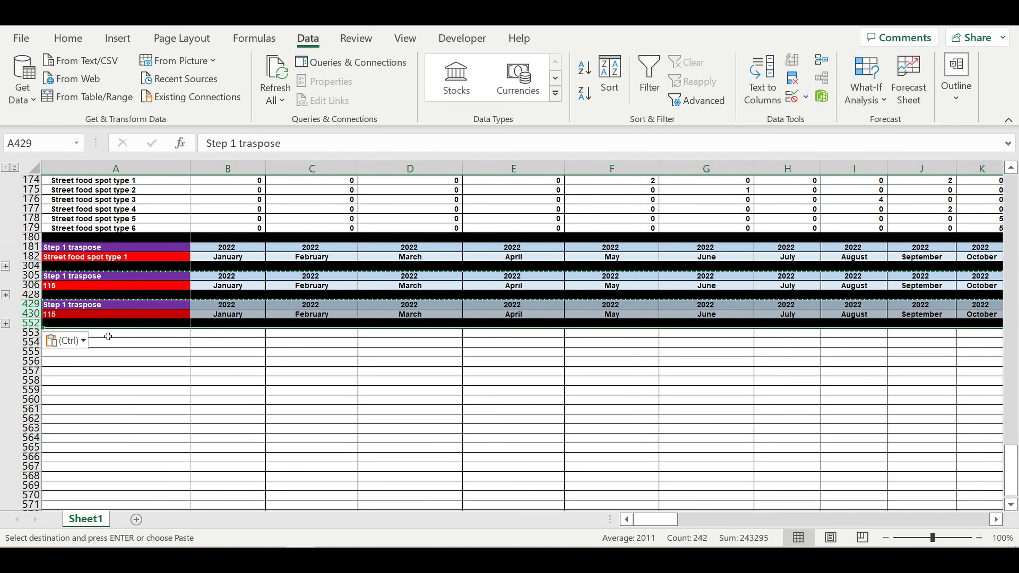
click(110, 334)
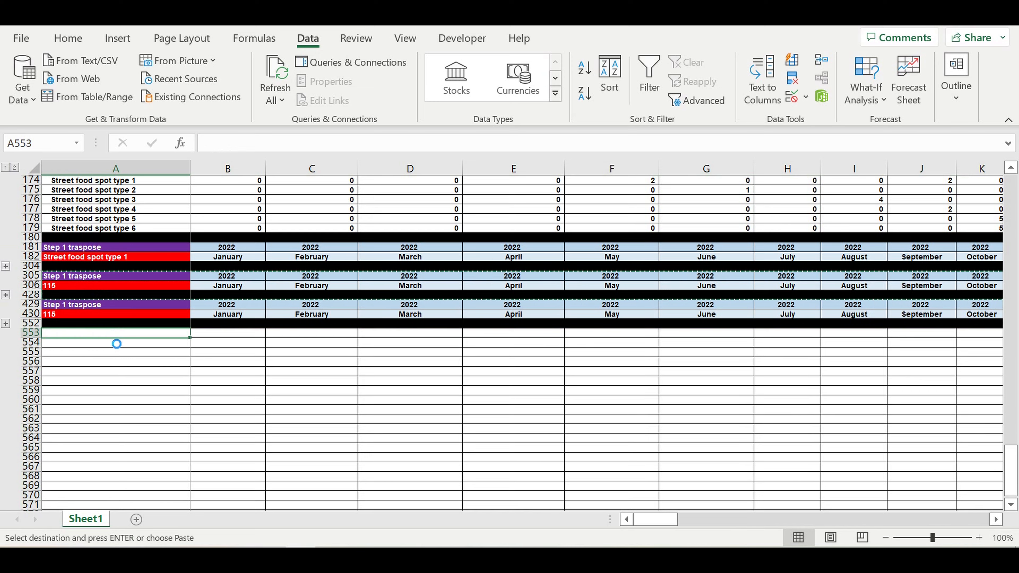
key(ctrl+v)
click(155, 364)
key(ctrl+v)
click(176, 394)
key(ctrl+v)
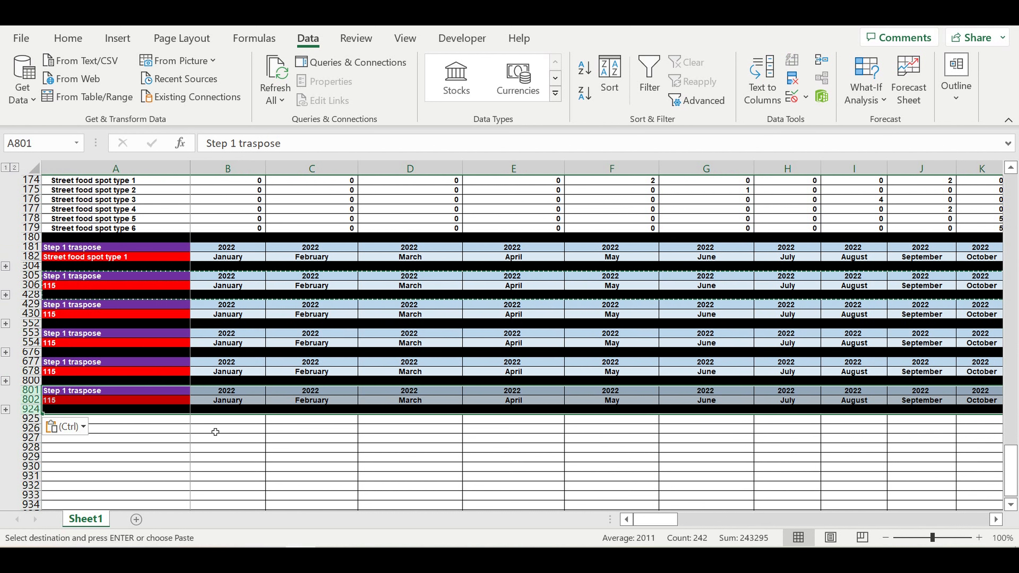
click(215, 431)
Link the second block's red heading in A306 to the spot type 2 label in A175.
click(76, 277)
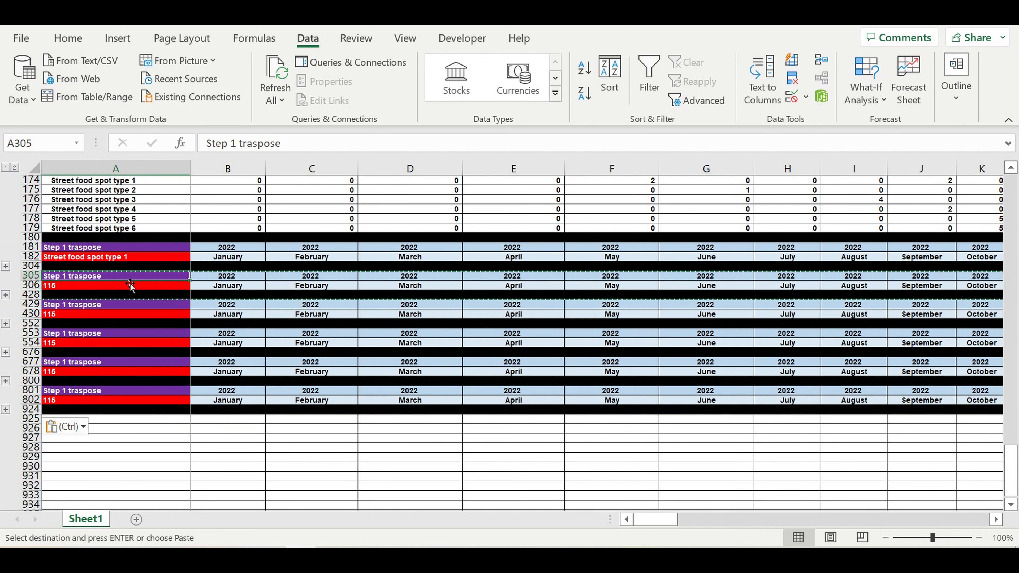
click(78, 289)
text(=)
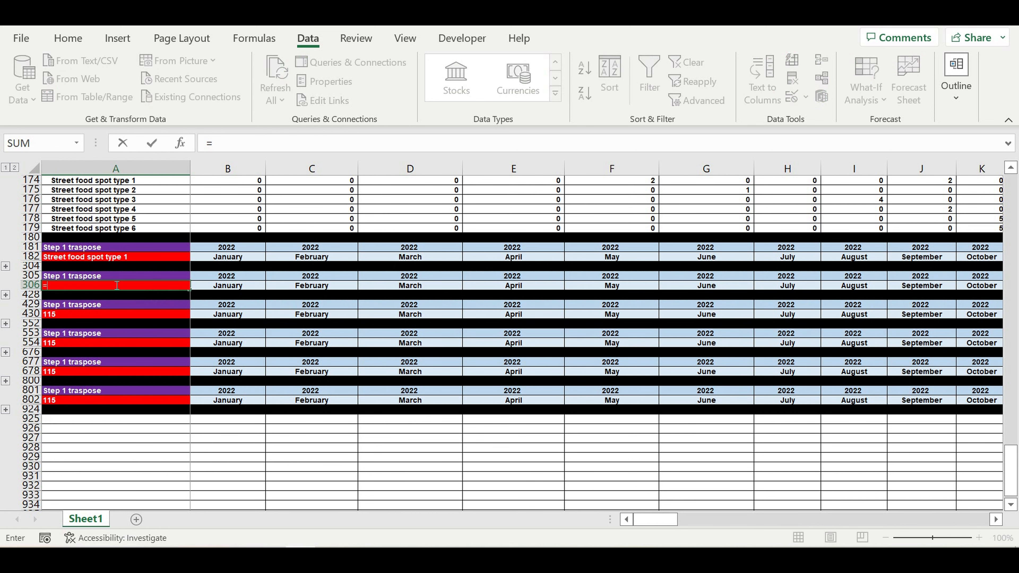
scroll(121, 301, up, 6)
click(130, 364)
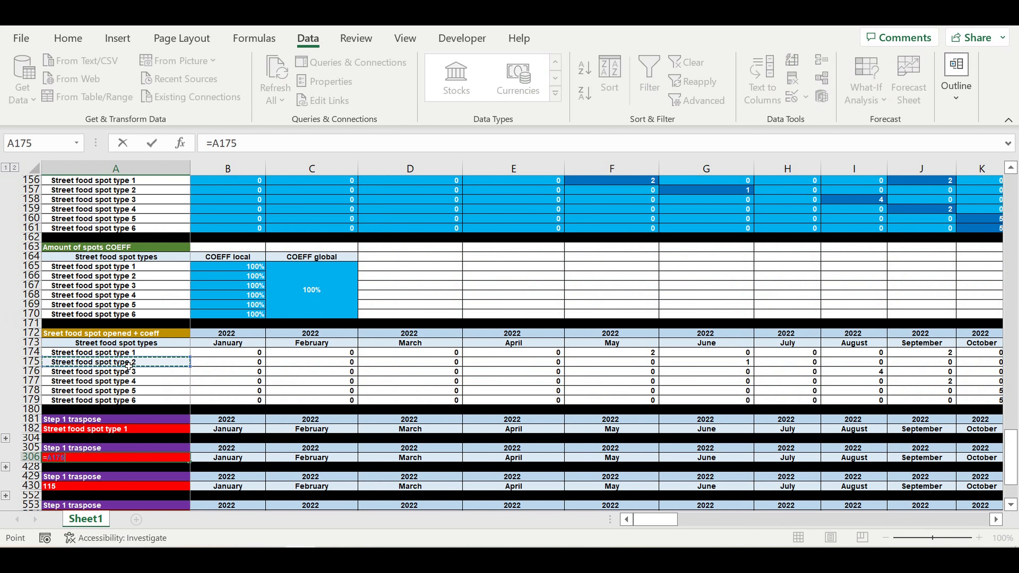
key(Return)
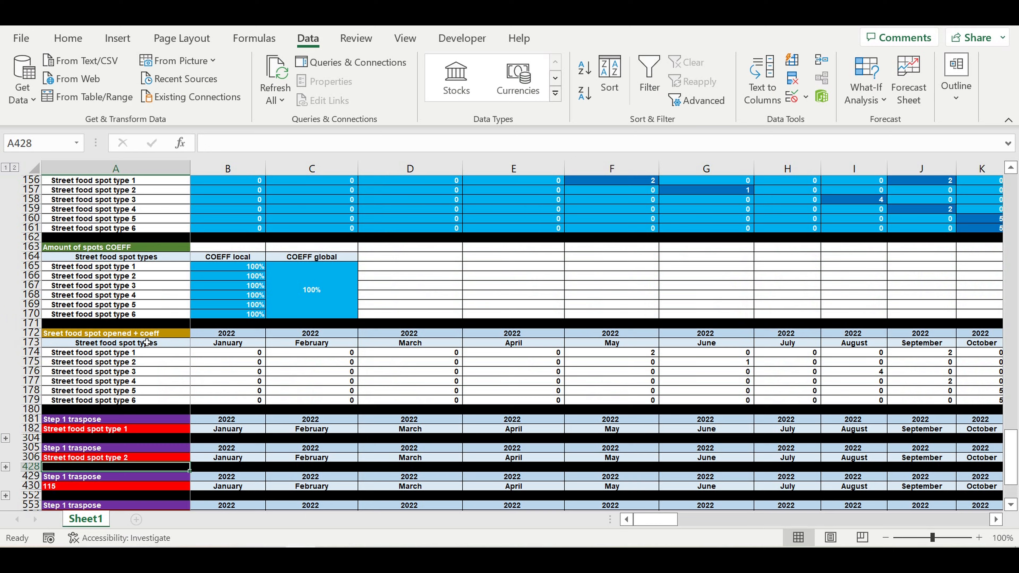
Link heading A430 to the spot type 3 label in A176 and heading A554 to the spot type 4 label in A177.
scroll(147, 342, down, 4)
click(97, 374)
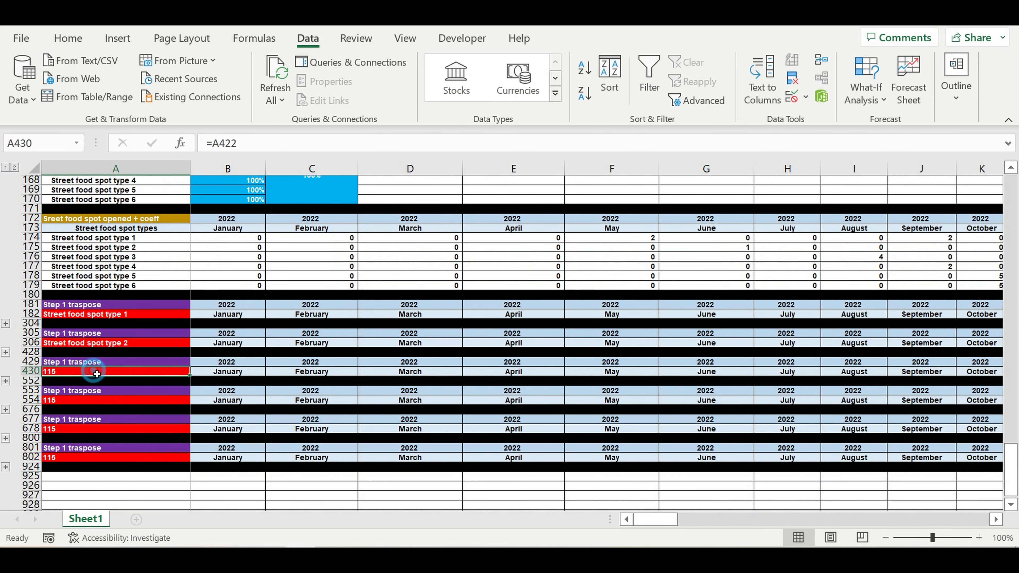
text(=)
click(117, 259)
key(Return)
click(117, 404)
text(=)
click(116, 267)
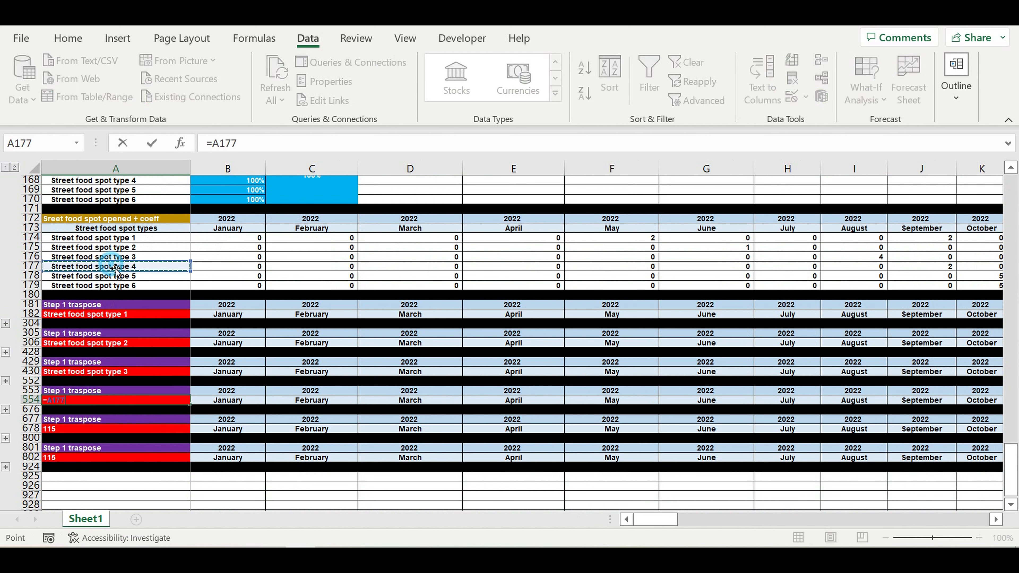
key(Return)
Link heading A678 to the spot type 5 label in A178 and heading A802 to the spot type 6 label in A179.
click(122, 433)
text(=)
click(114, 277)
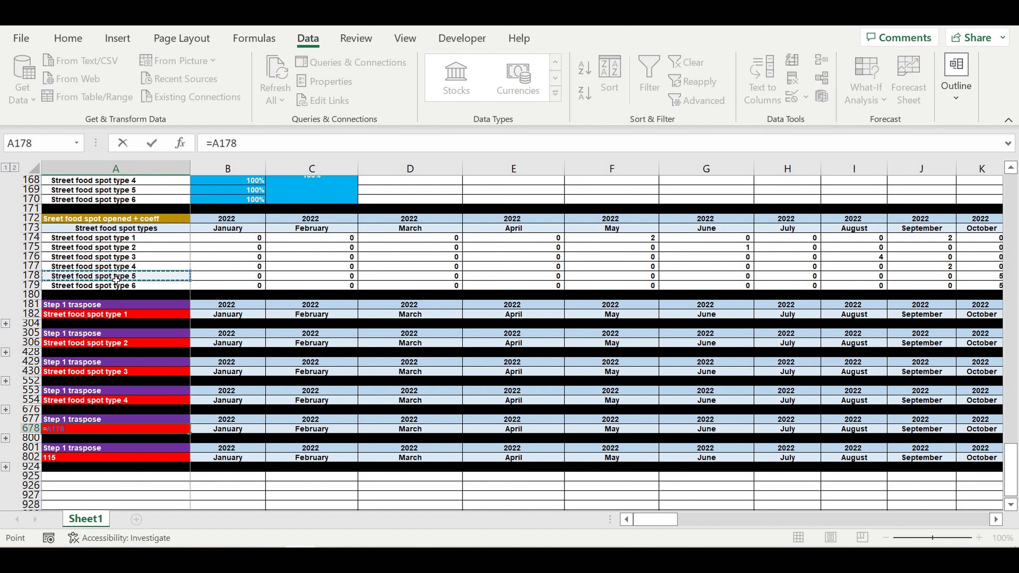
key(Return)
click(148, 460)
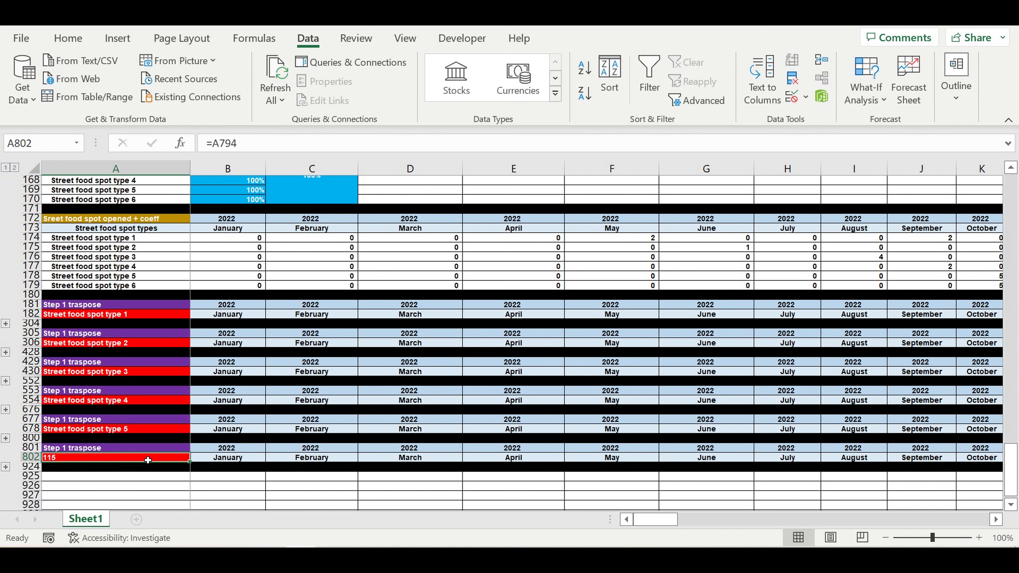
text(=)
click(110, 285)
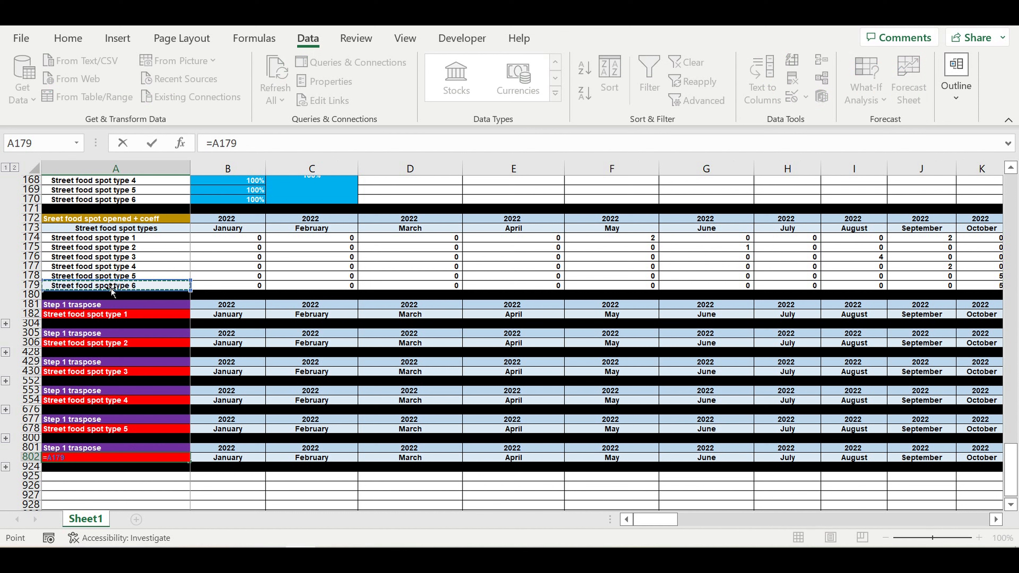
key(Return)
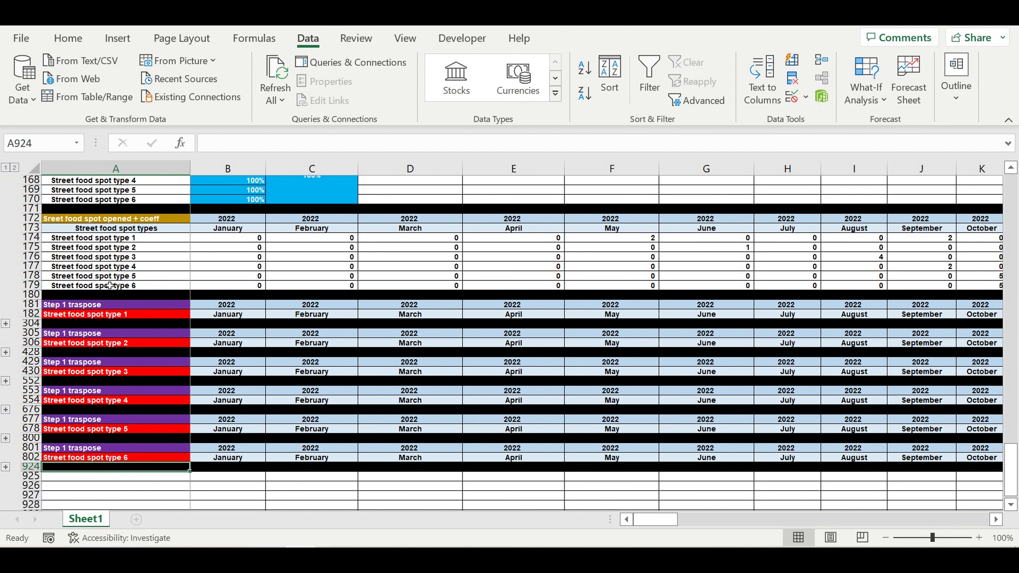
Expand the spot type 2 group and change B308's formula to return B$175, the type 2 row.
click(6, 353)
scroll(168, 352, down, 20)
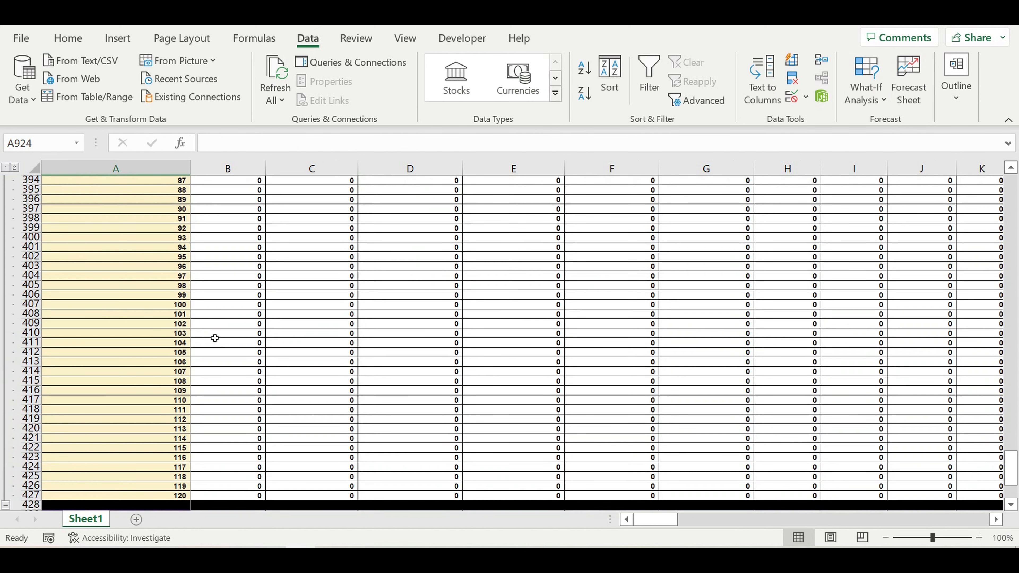
scroll(211, 329, up, 20)
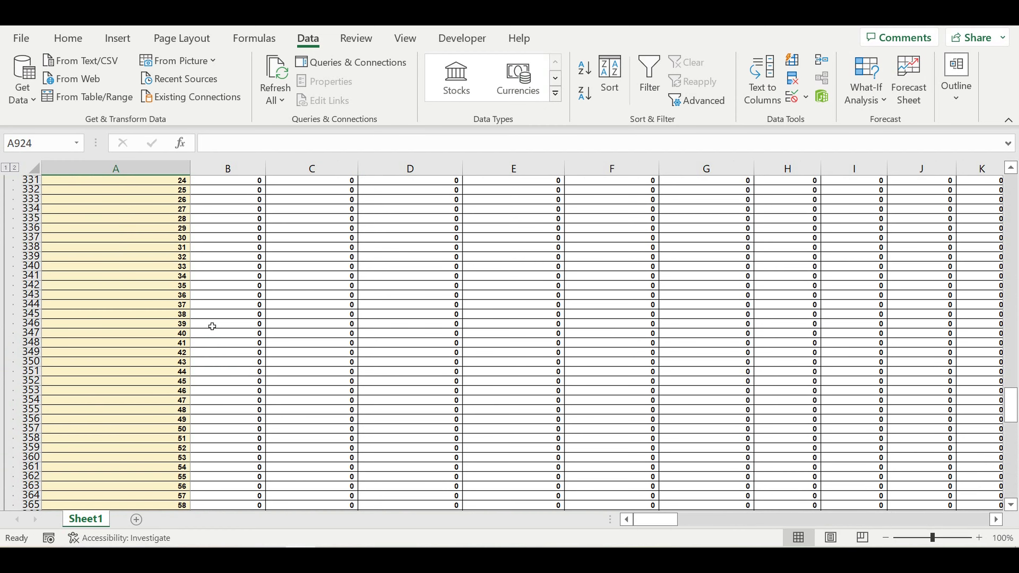
scroll(212, 327, up, 5)
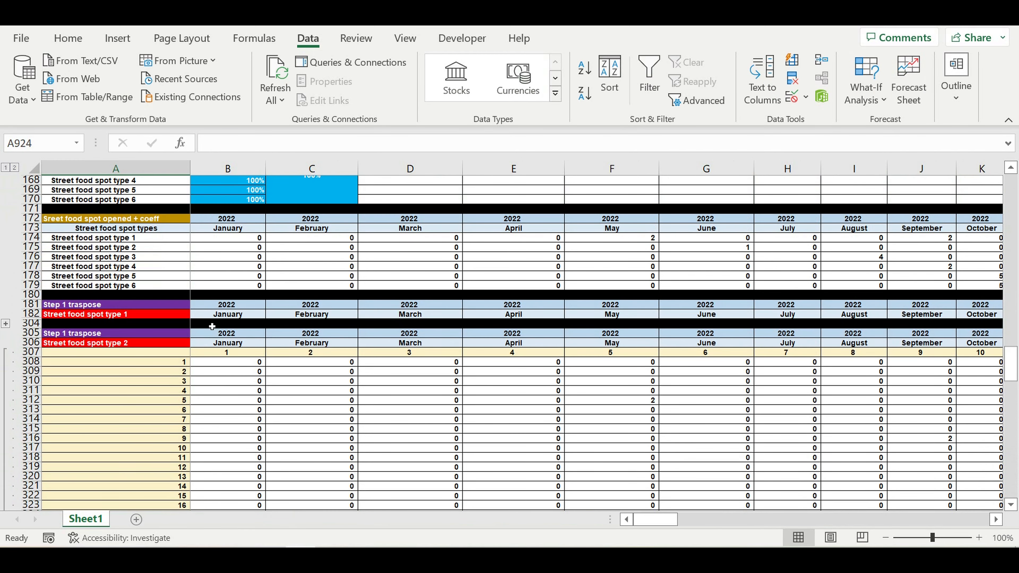
click(239, 362)
click(289, 148)
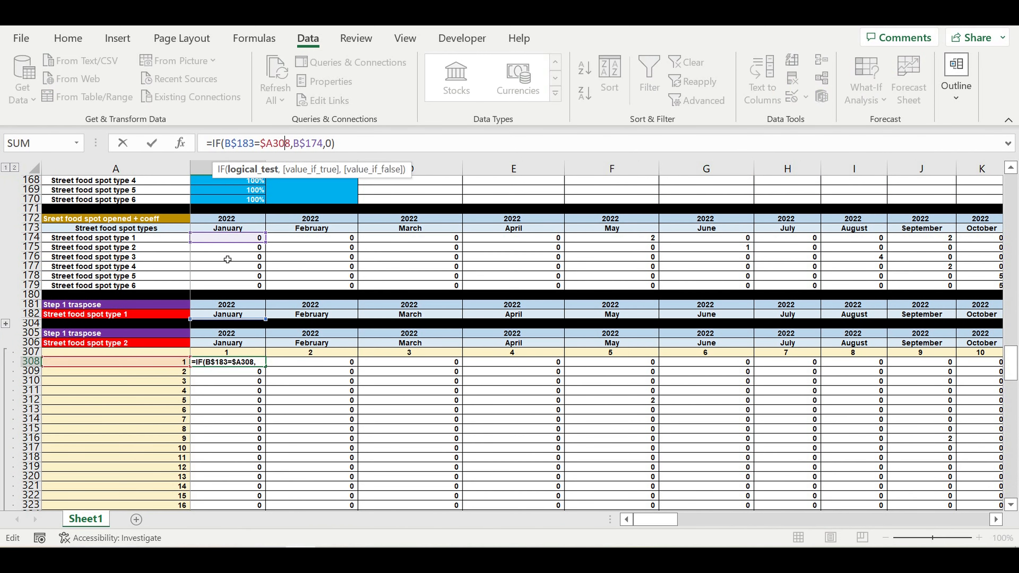
drag(220, 243, 220, 253)
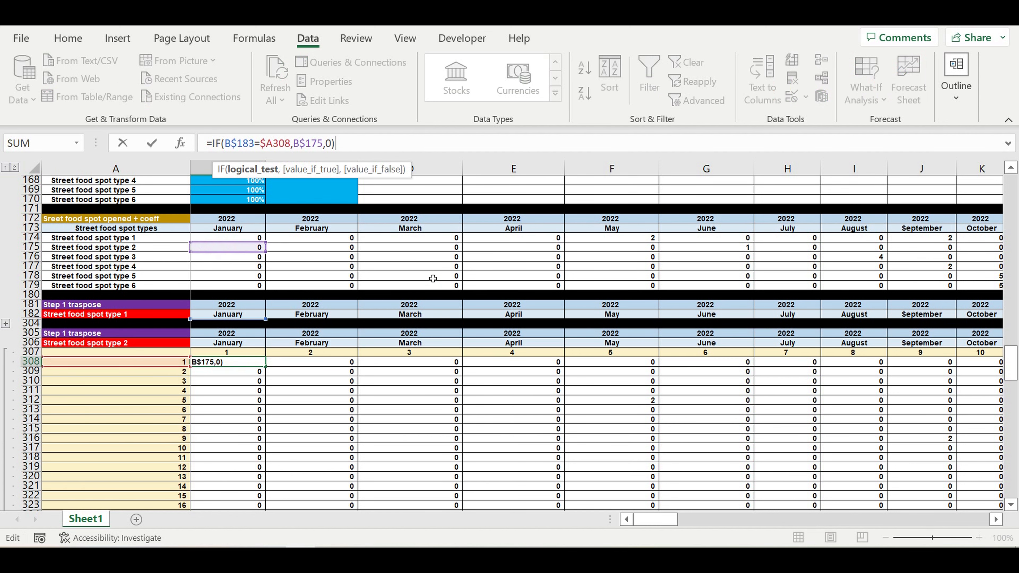
key(Return)
Fill B308's formula across the whole 120-by-120 spot type 2 grid down to row 427, and collapse the group.
click(253, 361)
mouse_move(265, 367)
mouse_down()
mouse_move(263, 509)
mouse_move(263, 500)
mouse_move(266, 509)
mouse_move(999, 500)
mouse_move(903, 500)
mouse_move(1016, 473)
mouse_move(863, 473)
mouse_move(891, 477)
mouse_move(965, 522)
mouse_move(654, 520)
mouse_up()
scroll(130, 381, down, 5)
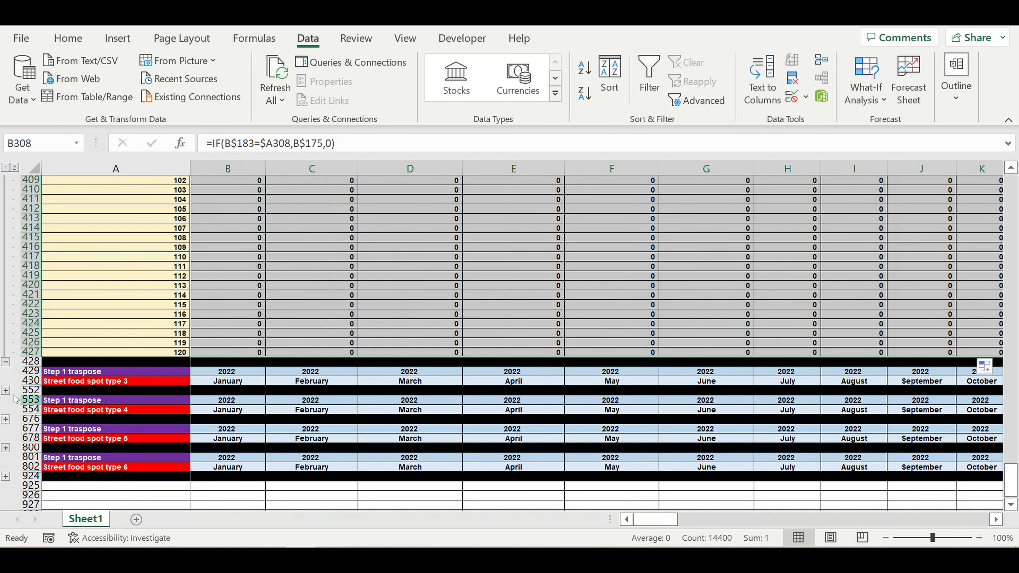
click(6, 361)
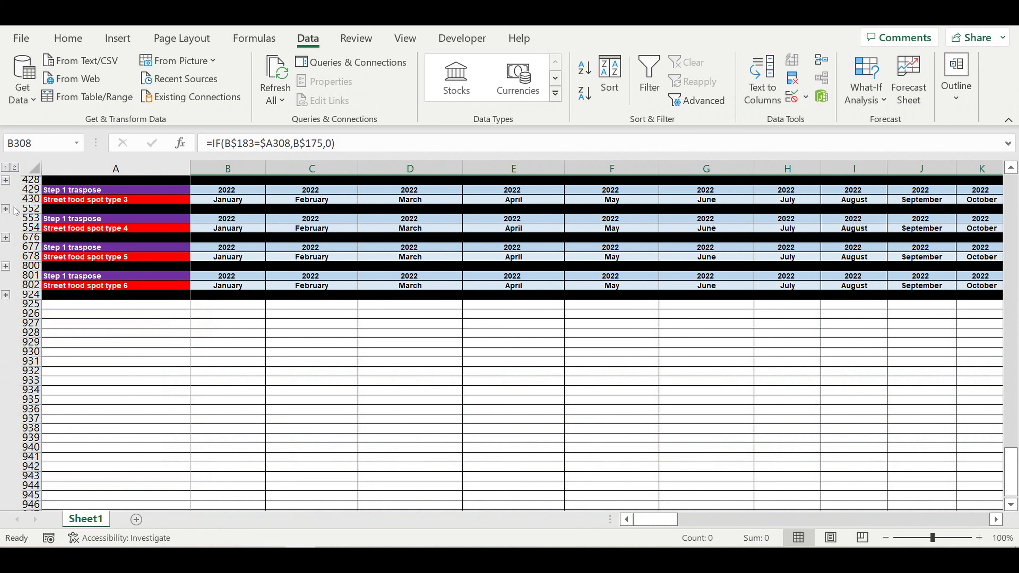
Expand the spot type 3 group and change B432's formula to return B$176, the type 3 row.
click(7, 209)
scroll(277, 281, down, 20)
scroll(282, 293, up, 20)
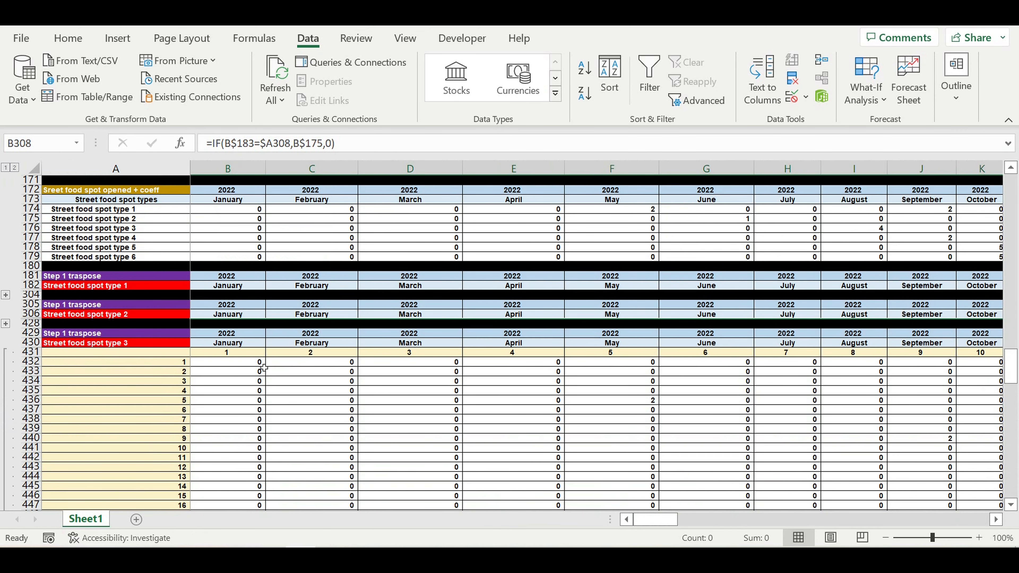
click(261, 364)
click(290, 146)
drag(212, 213, 213, 230)
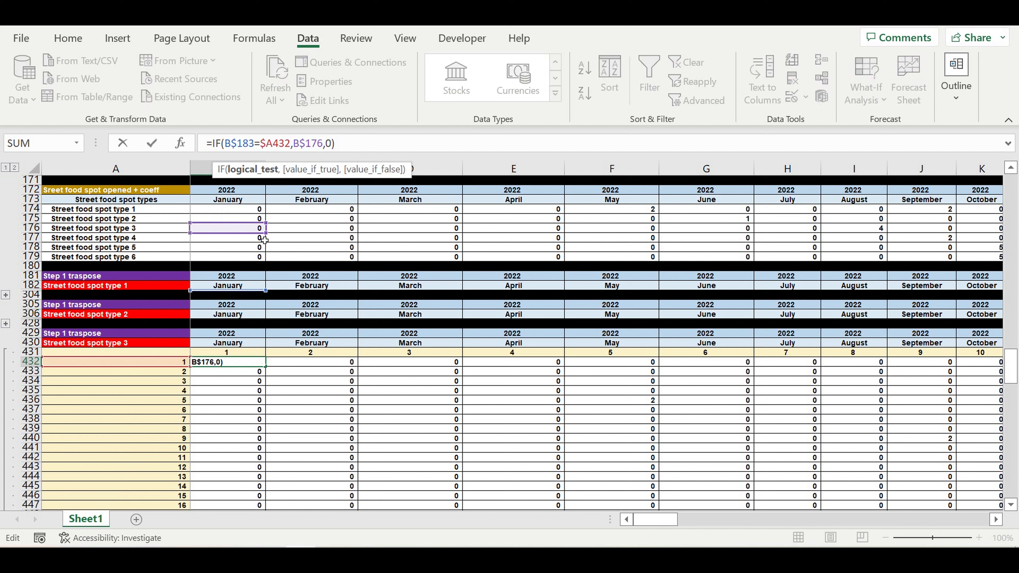
click(240, 374)
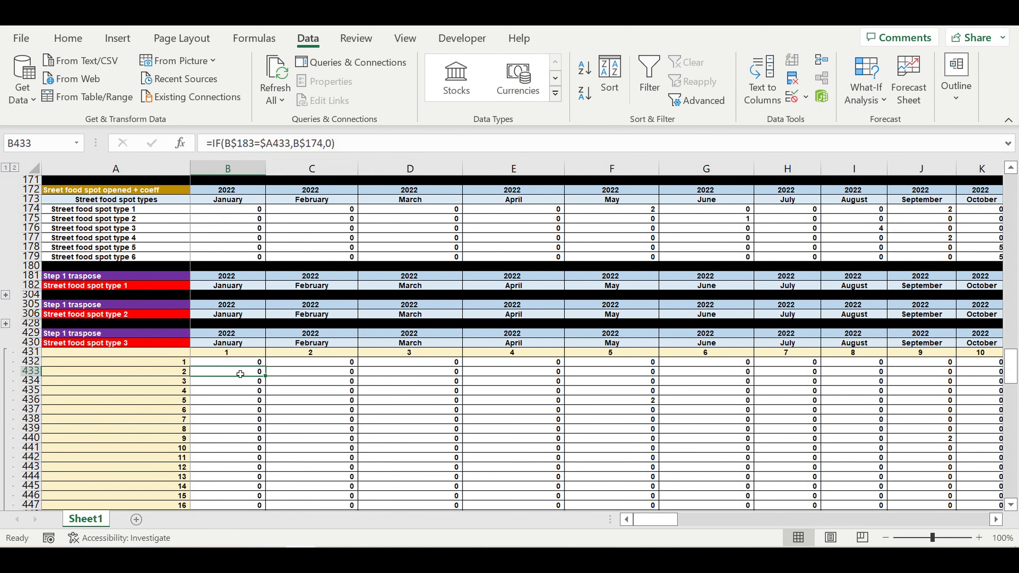
Fill B432's formula across the whole 120-by-120 spot type 3 grid down to row 551, and collapse the group.
click(240, 366)
mouse_move(268, 369)
mouse_down()
mouse_move(266, 508)
mouse_move(284, 492)
mouse_move(281, 510)
mouse_move(267, 501)
mouse_move(971, 498)
mouse_move(967, 485)
mouse_move(918, 482)
mouse_move(928, 493)
mouse_move(836, 525)
mouse_move(505, 533)
mouse_move(434, 518)
mouse_up()
scroll(277, 379, down, 6)
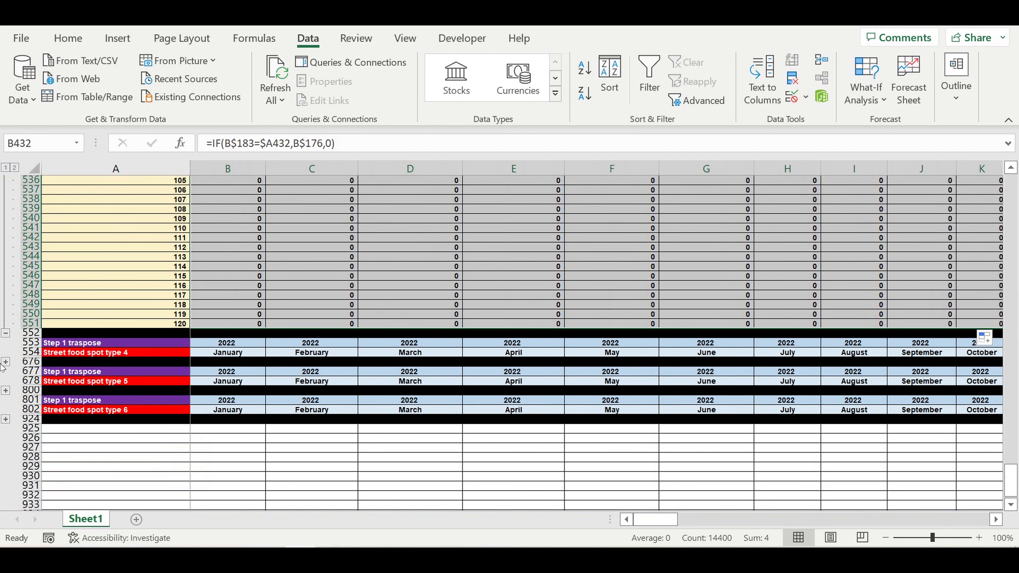
click(5, 333)
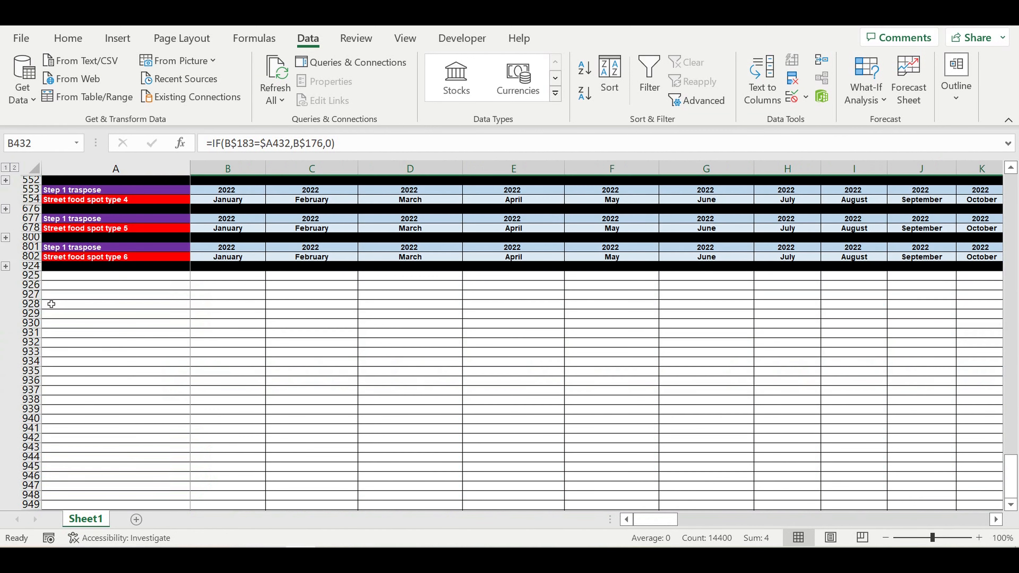
Expand the spot type 4 group and change B556's formula to return B$177, the type 4 row.
click(6, 209)
scroll(176, 265, down, 20)
scroll(200, 296, up, 4)
scroll(203, 299, up, 20)
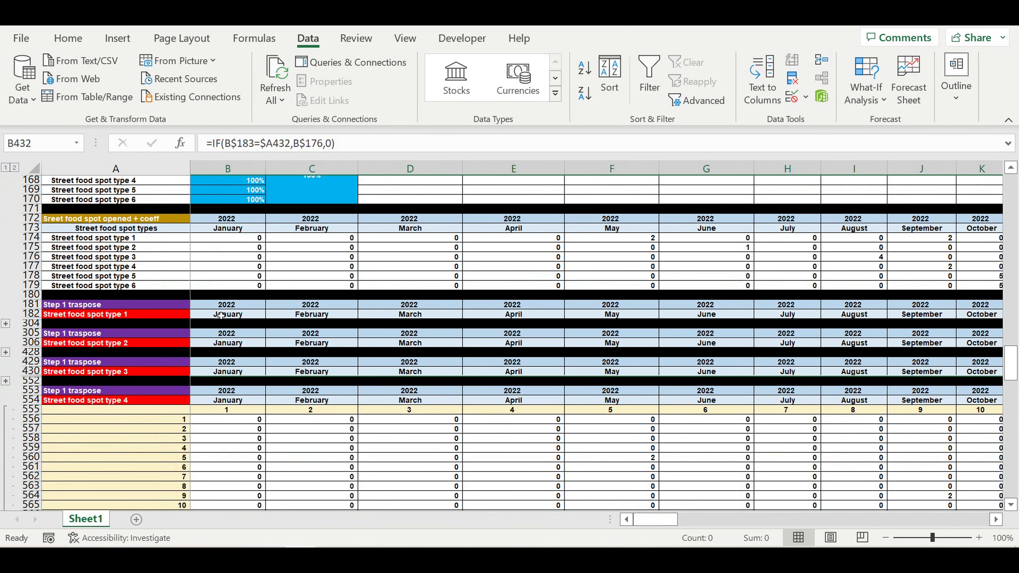
click(237, 419)
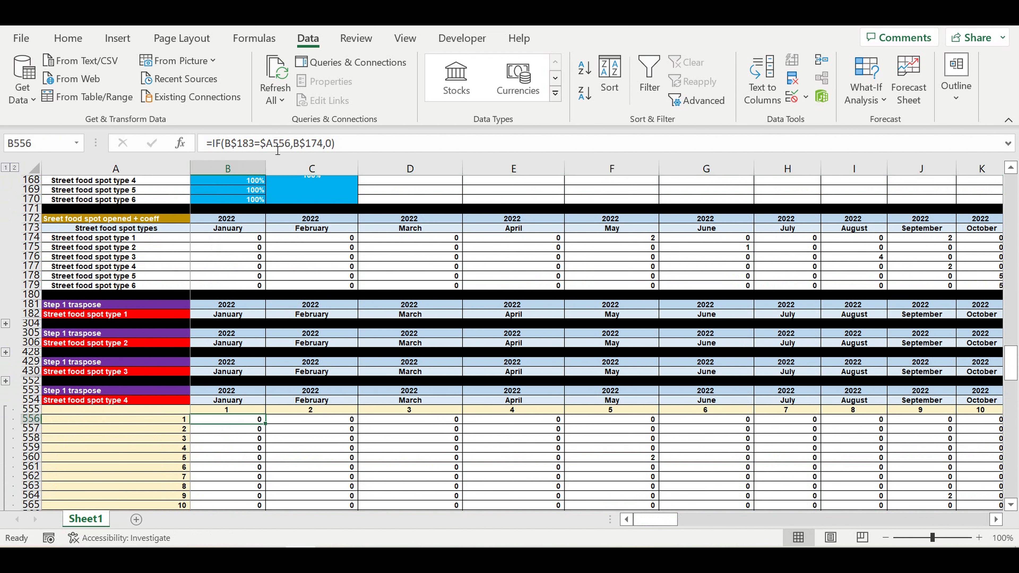
click(272, 143)
drag(216, 243, 201, 267)
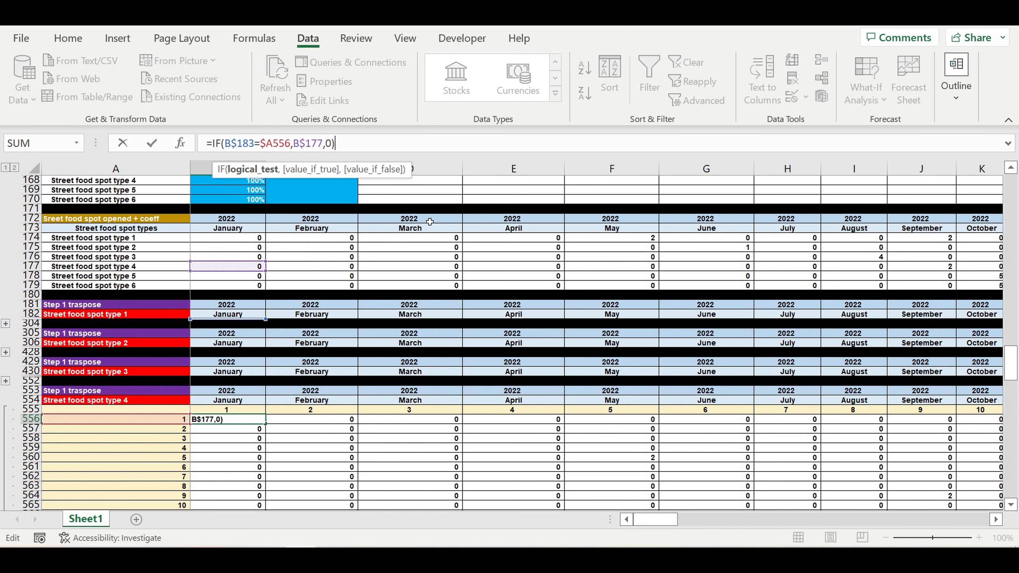
key(Return)
Fill B556's formula across the whole 120-by-120 spot type 4 grid down to row 675, and collapse the group.
scroll(295, 313, down, 6)
click(242, 249)
mouse_move(266, 252)
mouse_down()
mouse_move(263, 502)
mouse_move(991, 500)
mouse_move(802, 501)
mouse_move(904, 500)
mouse_move(944, 476)
mouse_move(862, 479)
mouse_up()
drag(930, 517, 477, 535)
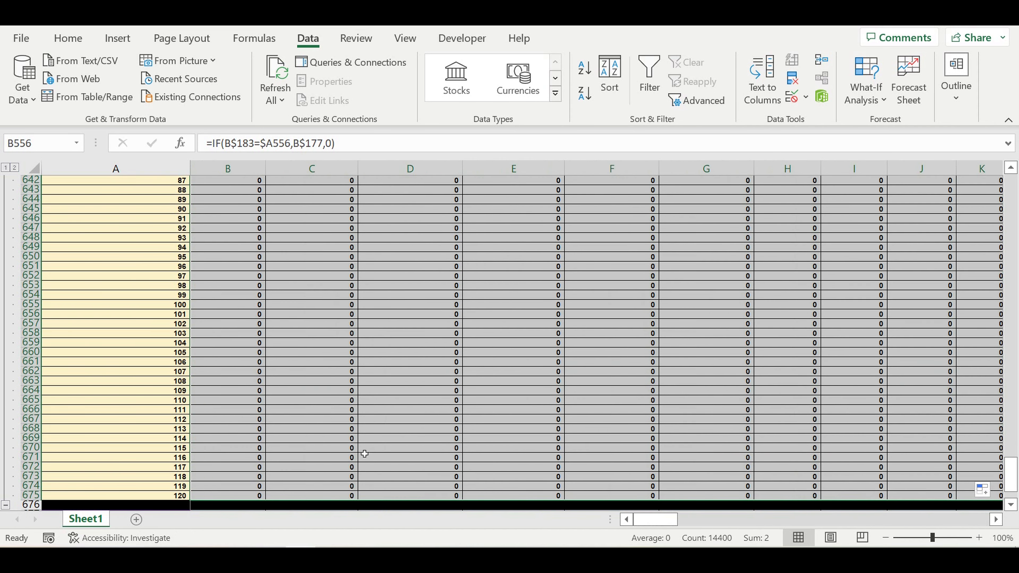
scroll(38, 362, down, 6)
click(6, 333)
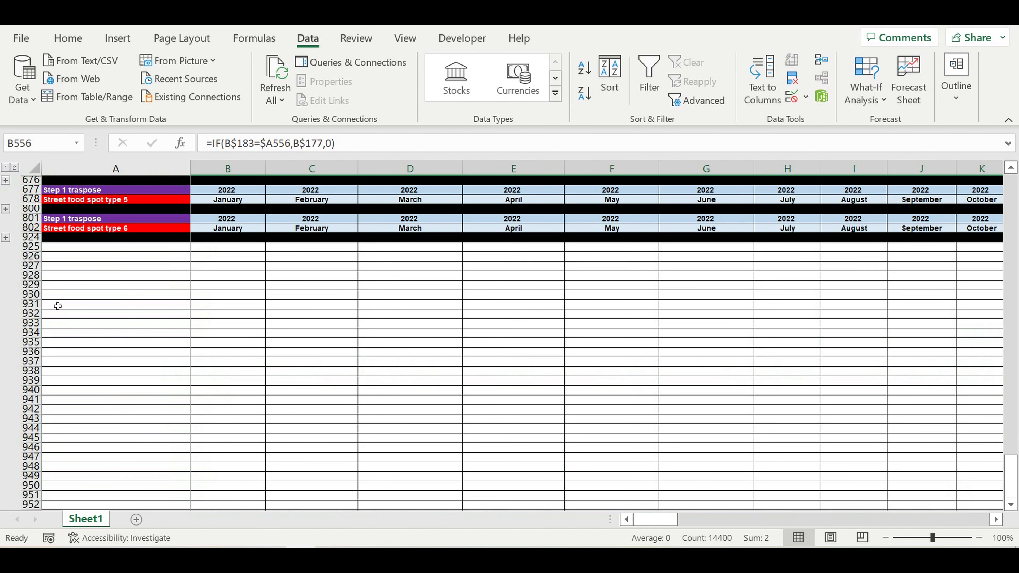
Expand the spot type 5 group and change B680's formula to return B$178, the type 5 row.
click(6, 209)
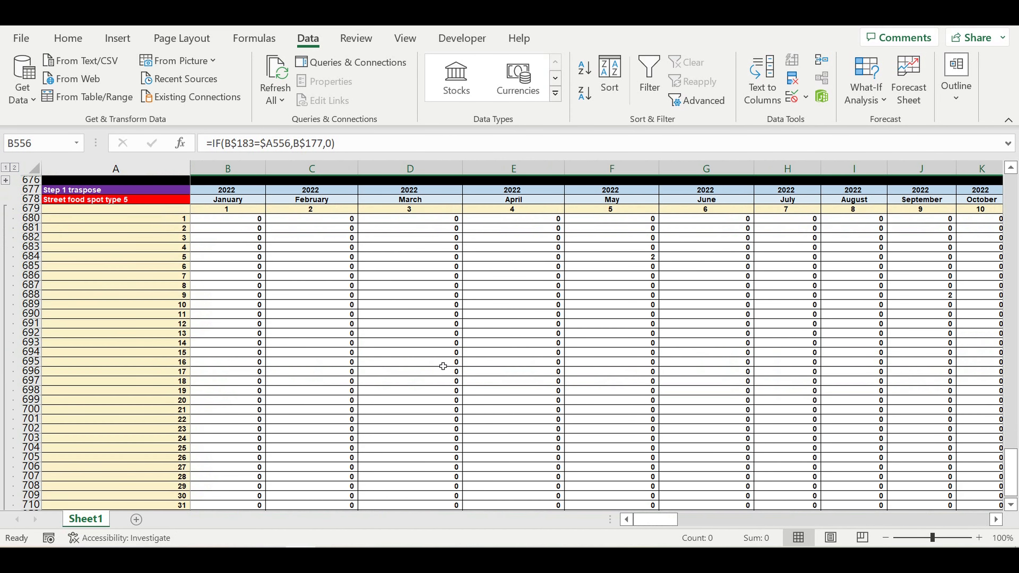
scroll(443, 366, down, 20)
click(657, 526)
scroll(273, 378, up, 20)
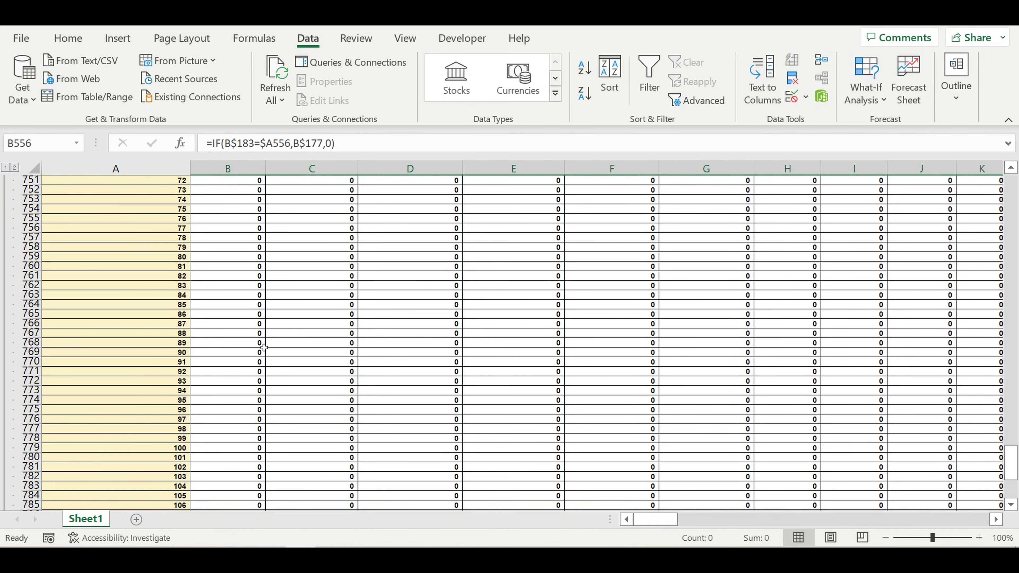
scroll(267, 344, up, 12)
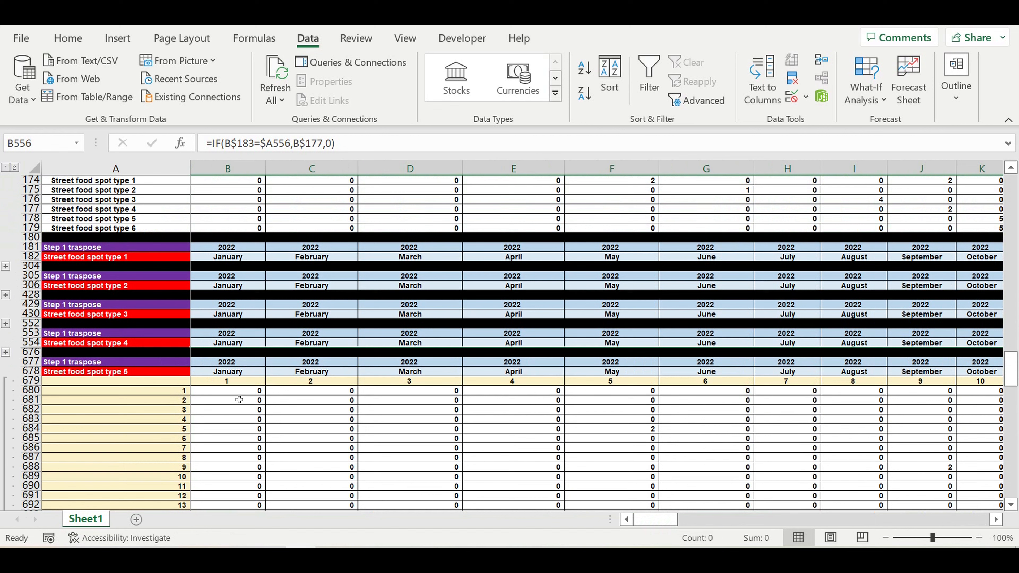
click(232, 389)
click(273, 145)
scroll(224, 277, up, 3)
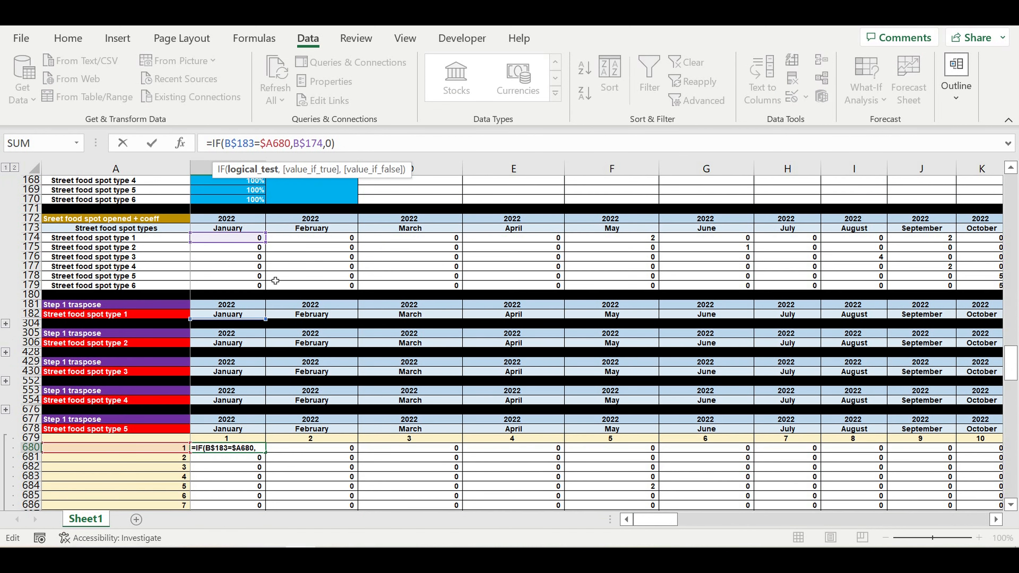
drag(225, 276, 225, 313)
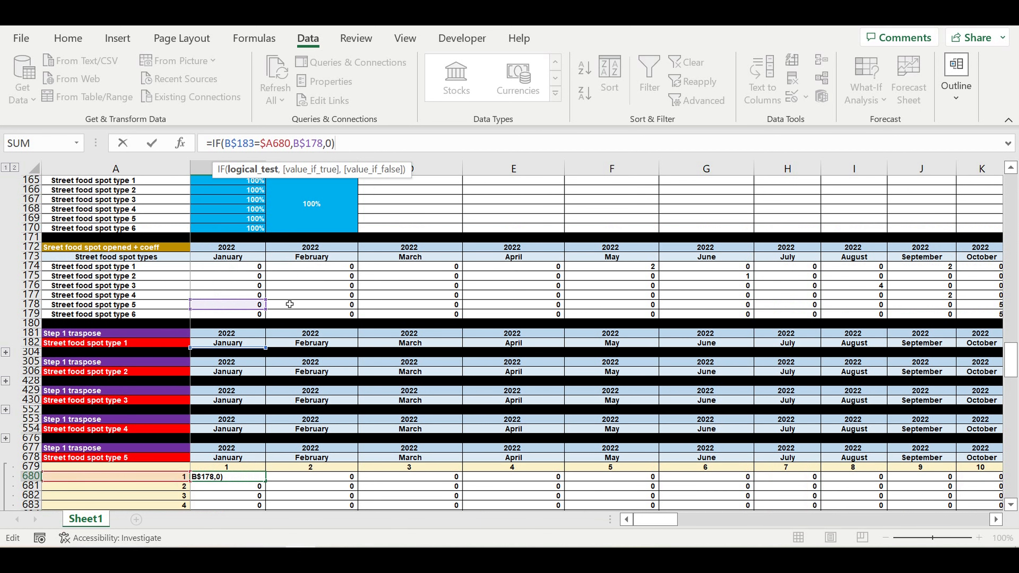
key(Return)
Fill B680's formula across the whole 120-by-120 spot type 5 grid down to row 799, and collapse the group.
scroll(333, 311, down, 6)
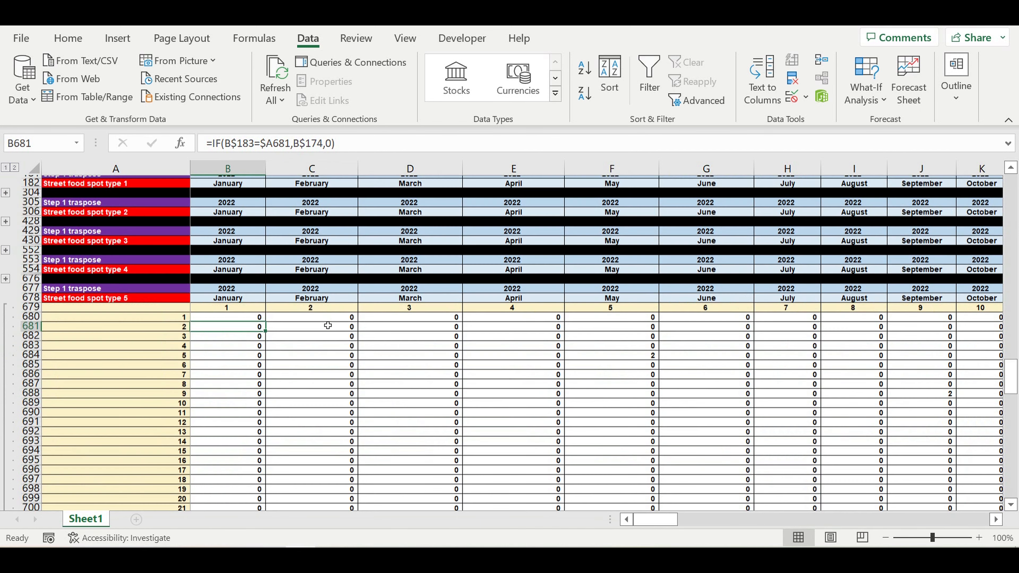
click(257, 307)
mouse_move(266, 311)
mouse_down()
mouse_move(273, 512)
mouse_move(280, 467)
mouse_move(268, 533)
mouse_move(274, 482)
mouse_move(270, 495)
mouse_move(999, 493)
mouse_move(802, 493)
mouse_move(999, 493)
mouse_move(853, 481)
mouse_up()
drag(966, 529, 654, 519)
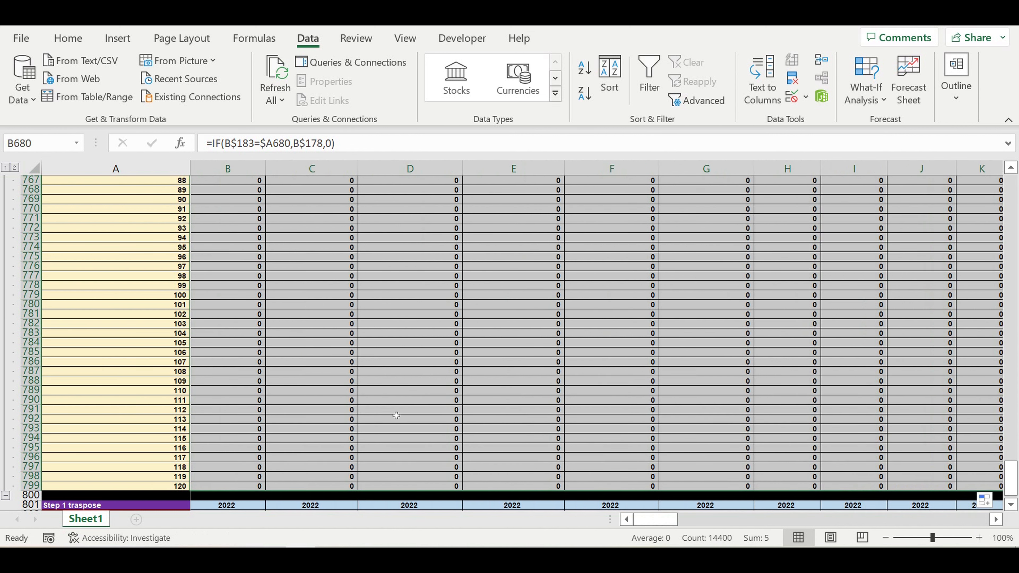
scroll(396, 415, down, 6)
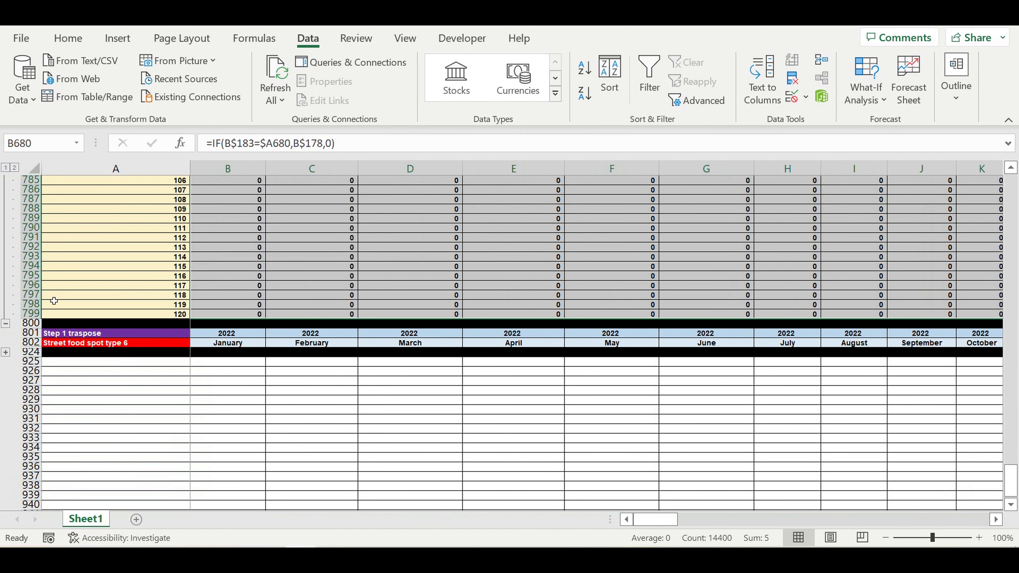
click(6, 324)
Expand the spot type 6 group and change B804's formula to return B$179, the type 6 row.
click(5, 208)
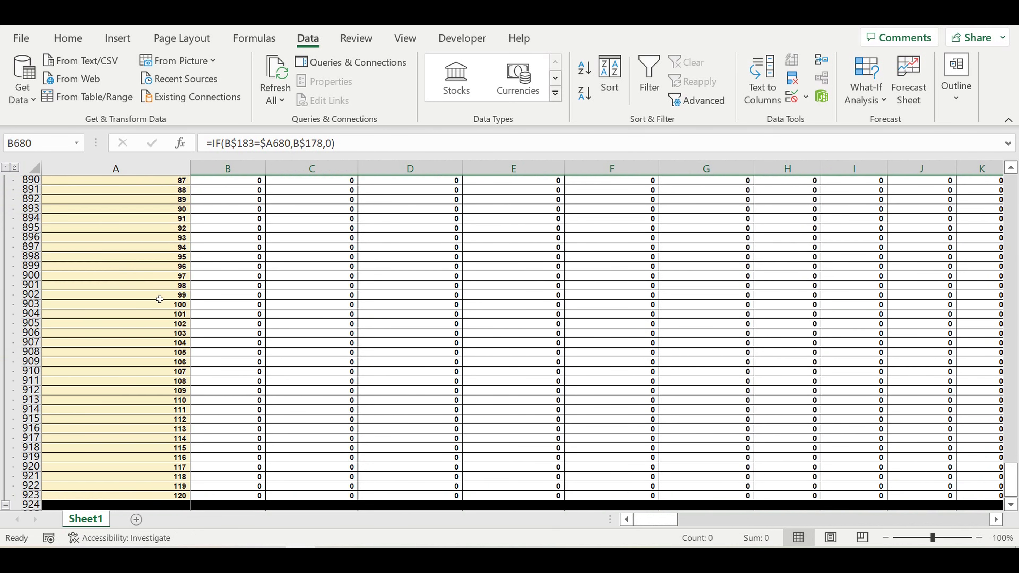
scroll(157, 297, up, 18)
scroll(167, 302, up, 14)
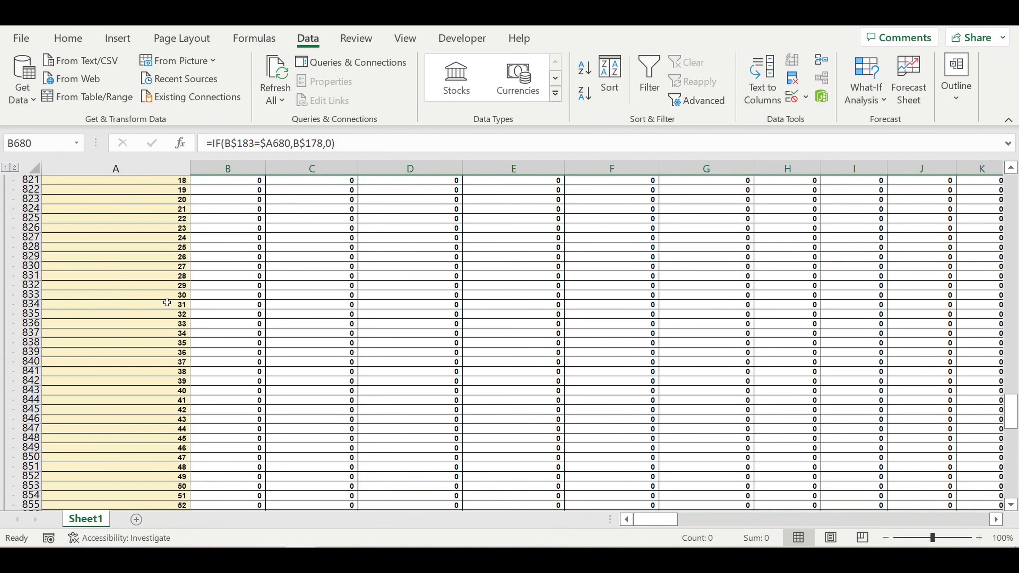
scroll(186, 304, up, 1)
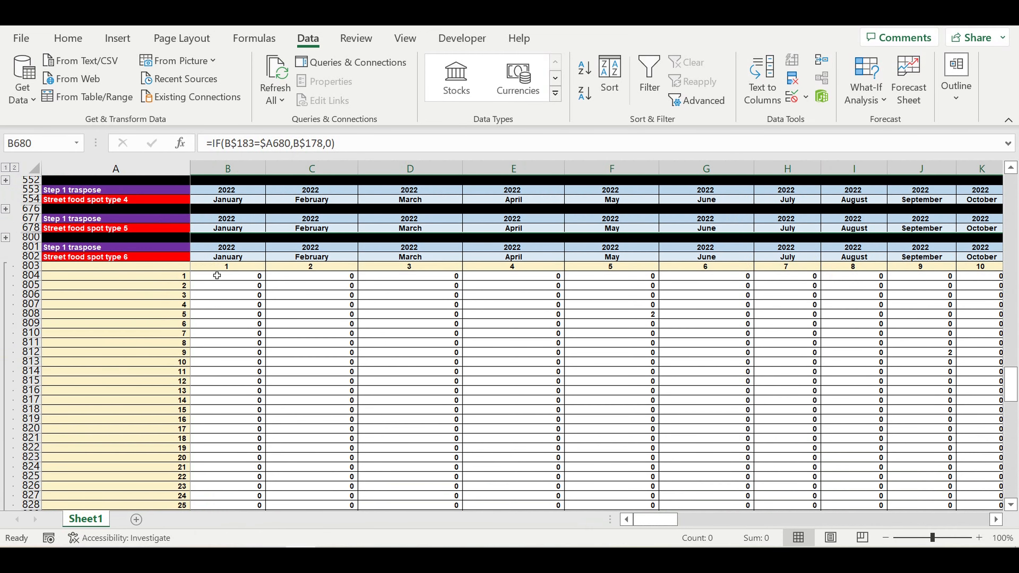
click(218, 278)
click(292, 151)
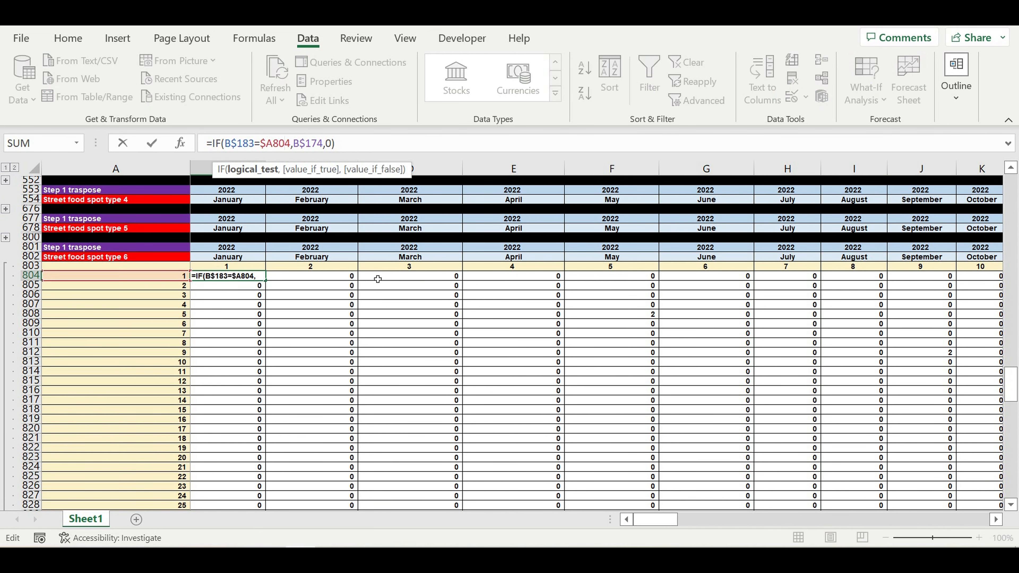
scroll(295, 281, up, 8)
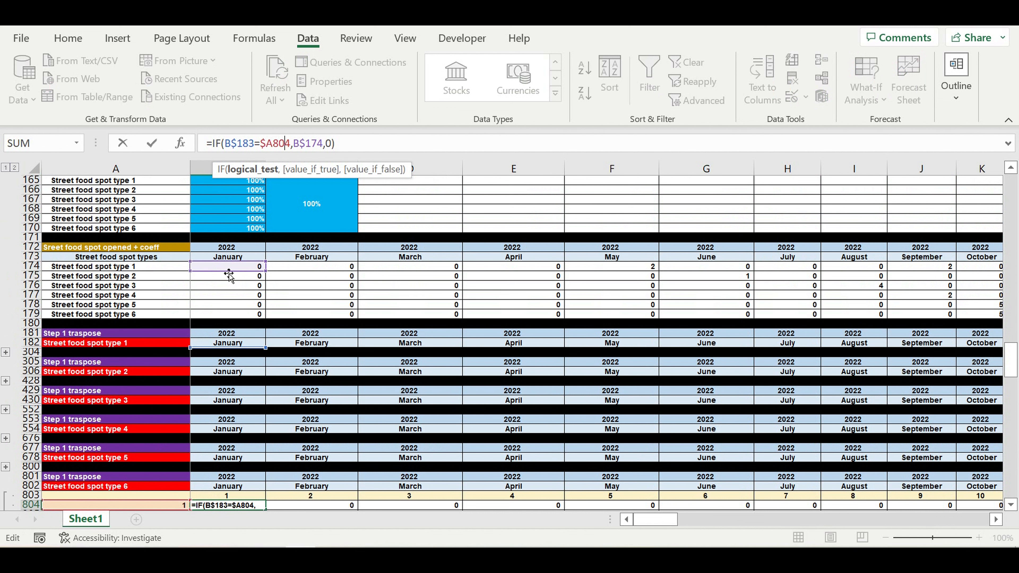
drag(223, 273, 219, 318)
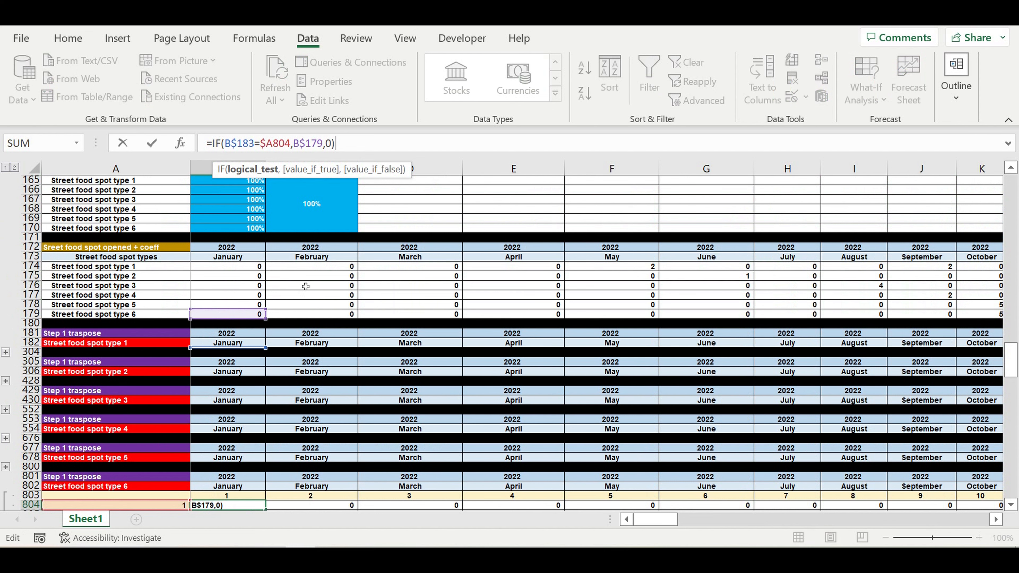
key(Return)
Fill B804's formula across the whole 120-by-120 spot type 6 grid down to row 923, and collapse the group.
scroll(297, 283, down, 9)
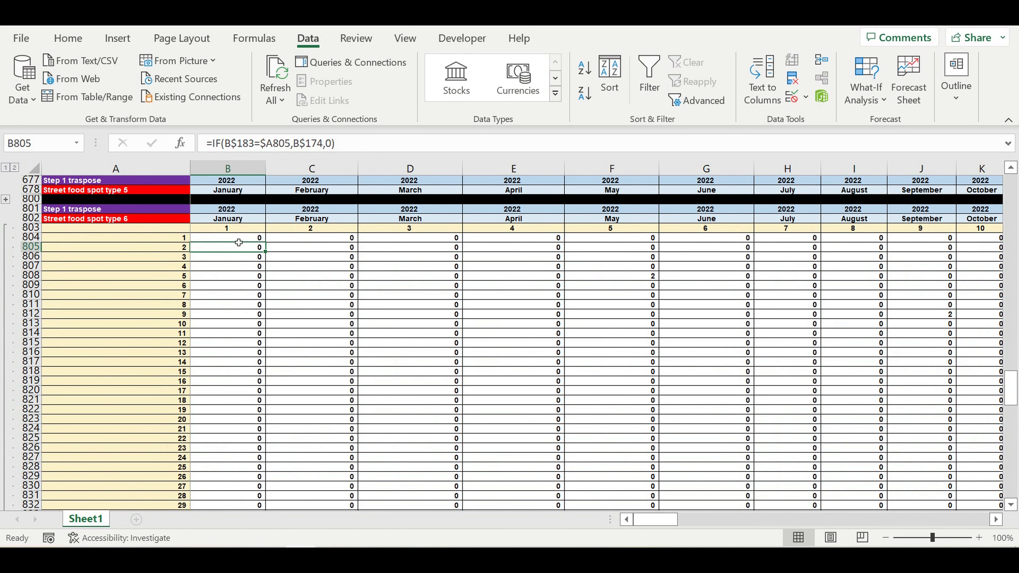
click(239, 242)
mouse_move(265, 247)
mouse_down()
mouse_move(263, 509)
mouse_move(283, 487)
mouse_move(268, 498)
mouse_move(955, 498)
mouse_move(798, 497)
mouse_move(941, 498)
mouse_move(917, 462)
mouse_move(865, 466)
mouse_up()
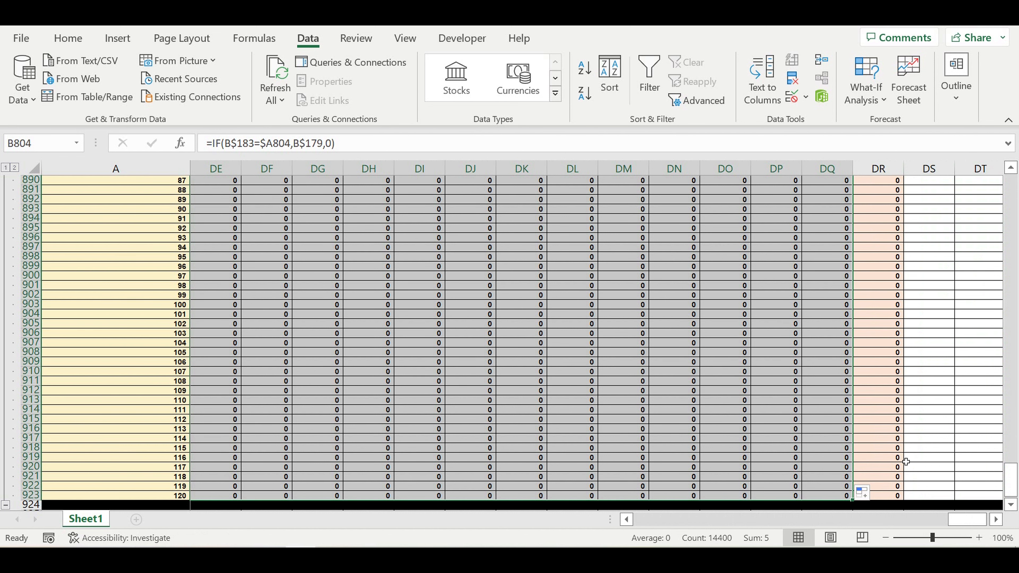
click(939, 420)
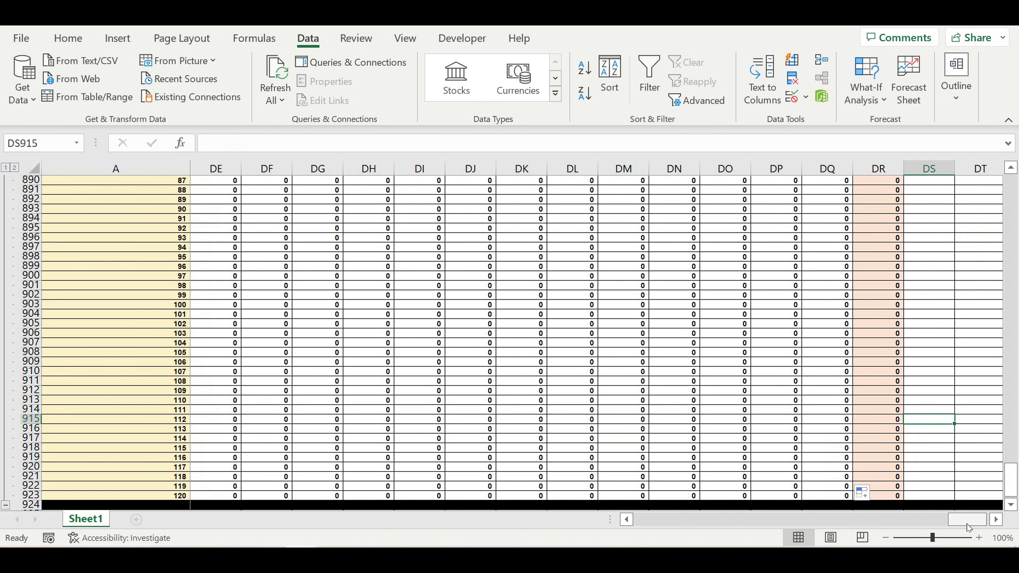
drag(967, 525, 4, 478)
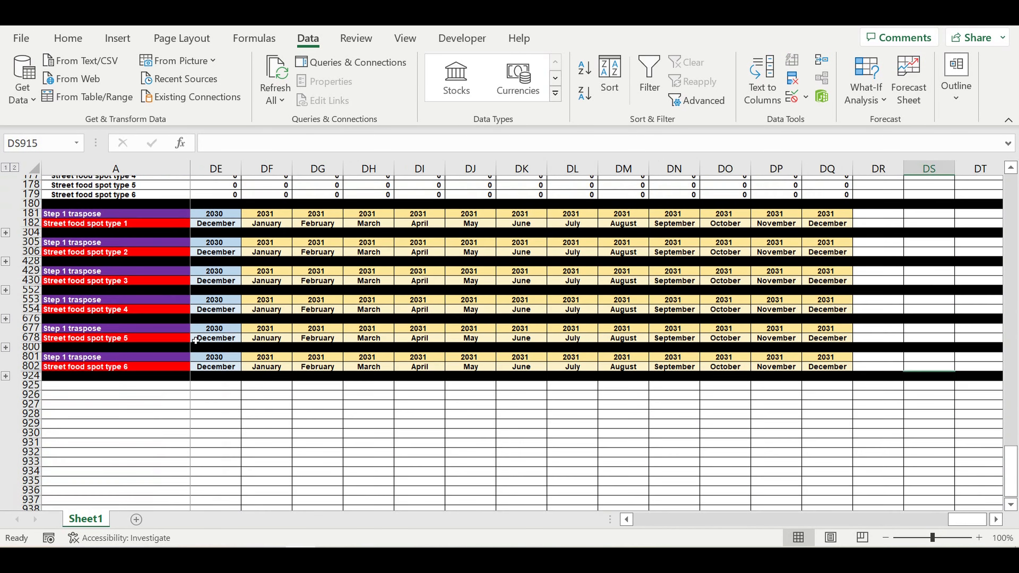
scroll(195, 341, up, 1)
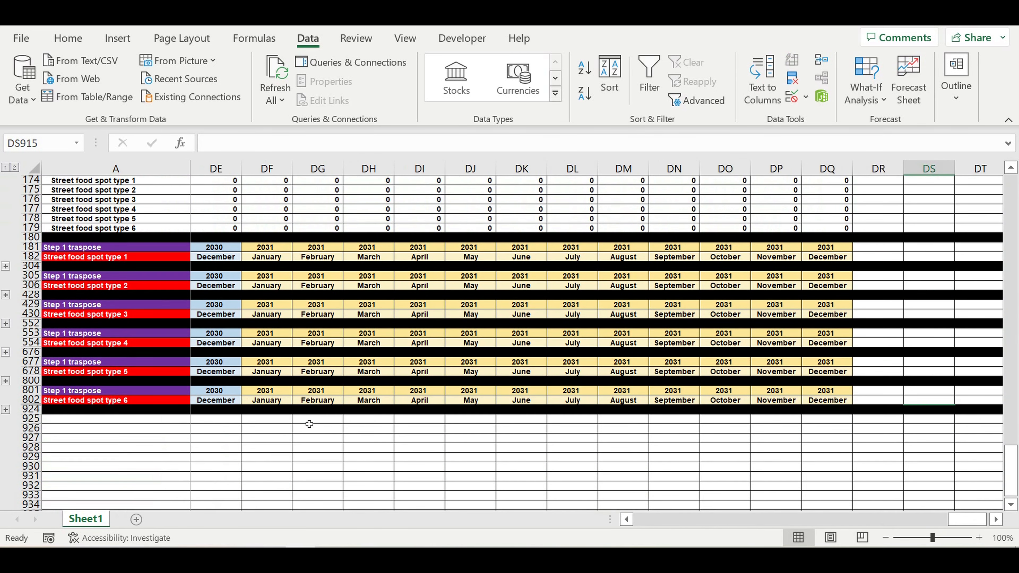
click(313, 420)
Review the model's earlier sections back up to the spot types table and examine the Lifecycle (months) values in M16:M21.
drag(957, 521, 547, 465)
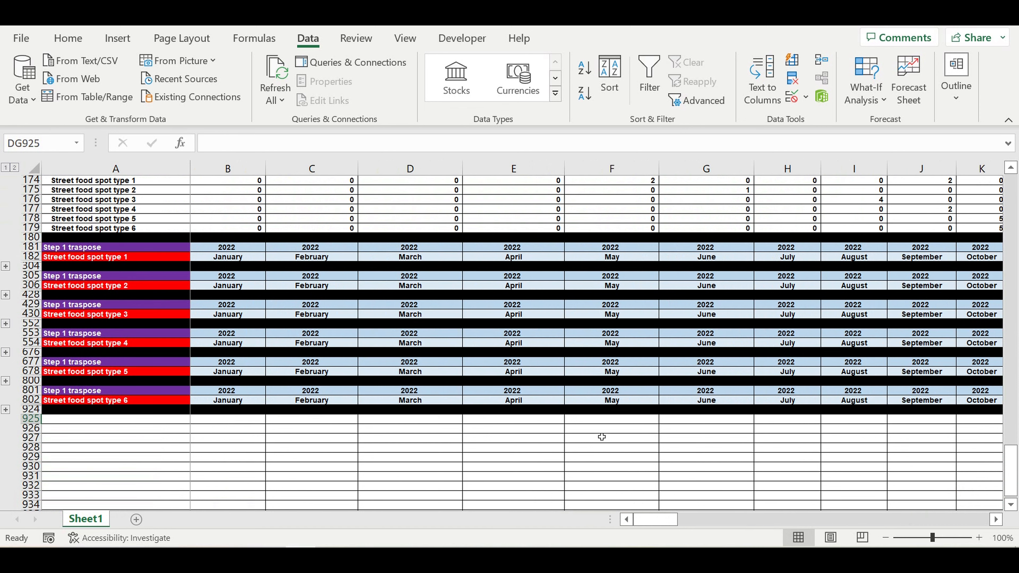
scroll(560, 404, up, 13)
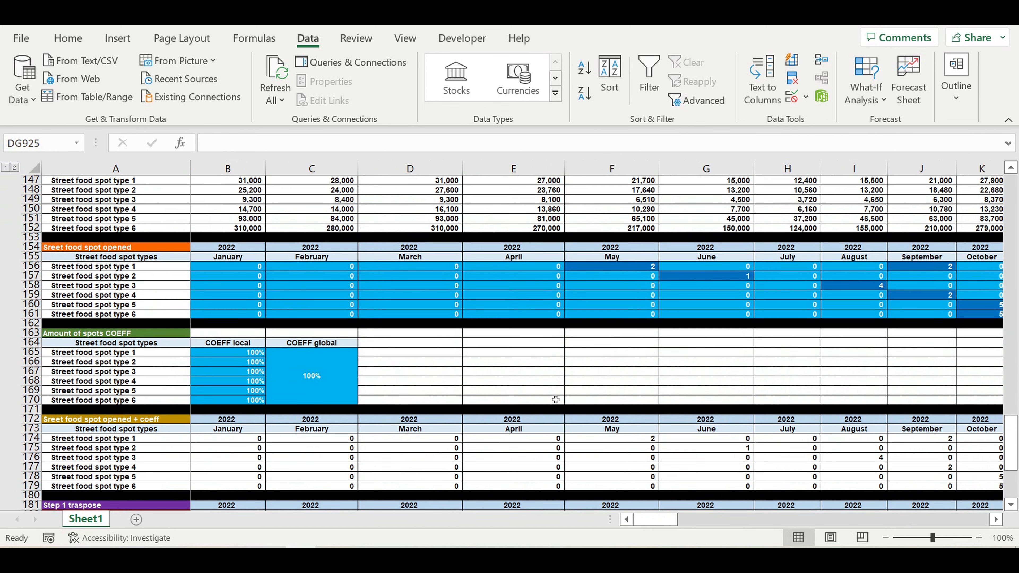
scroll(556, 400, up, 15)
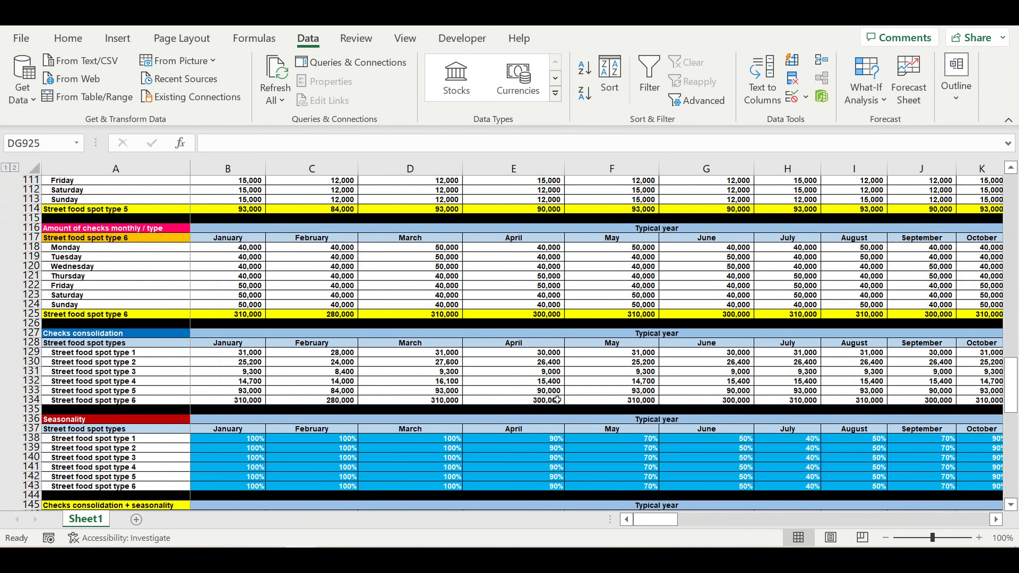
scroll(556, 404, up, 20)
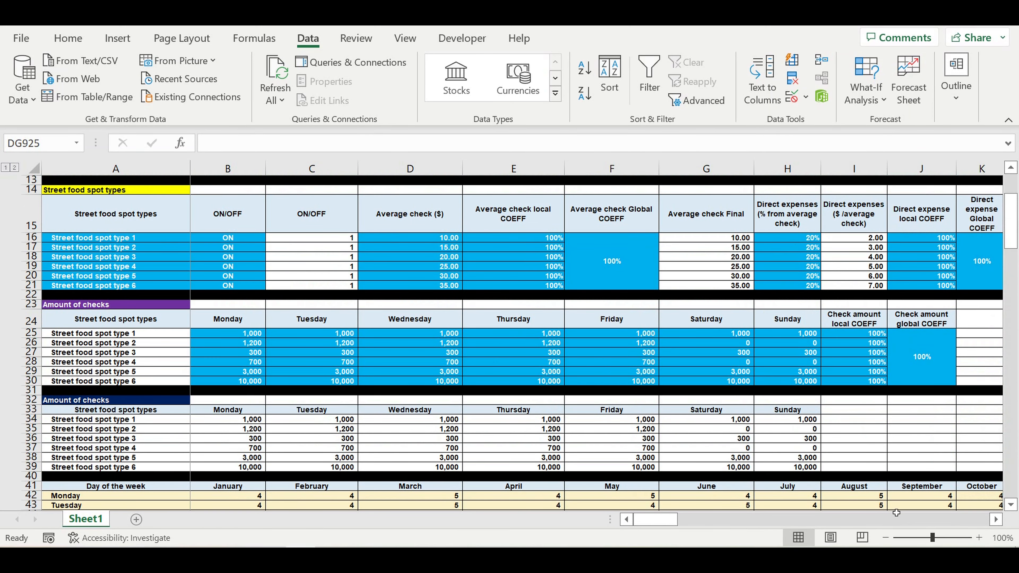
click(997, 520)
click(997, 519)
click(996, 520)
drag(825, 244, 825, 295)
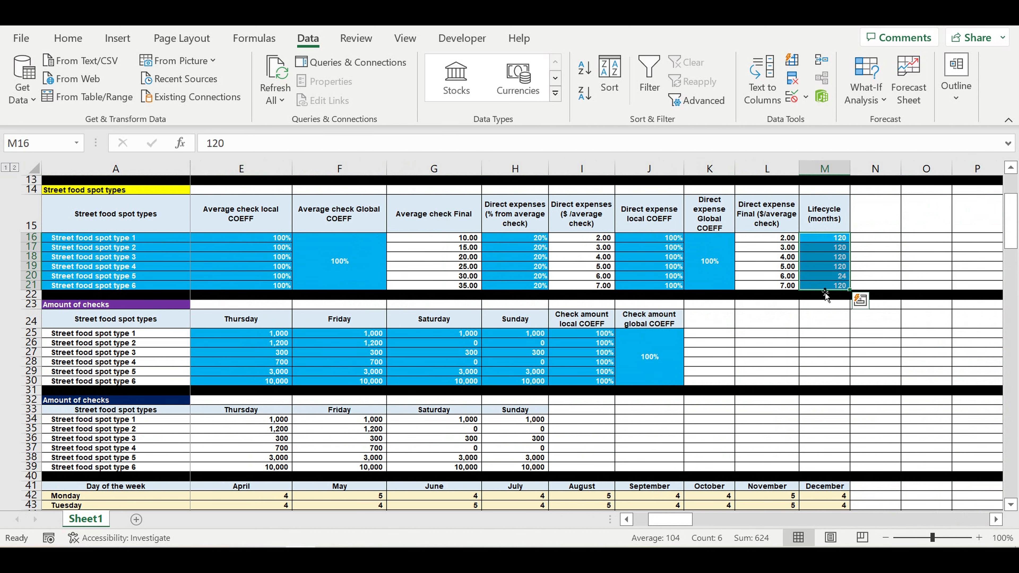
Examine spot type 5's parameters in the spot types table, its daily check amounts in row 29 and its lifecycle in M20.
drag(146, 279, 970, 286)
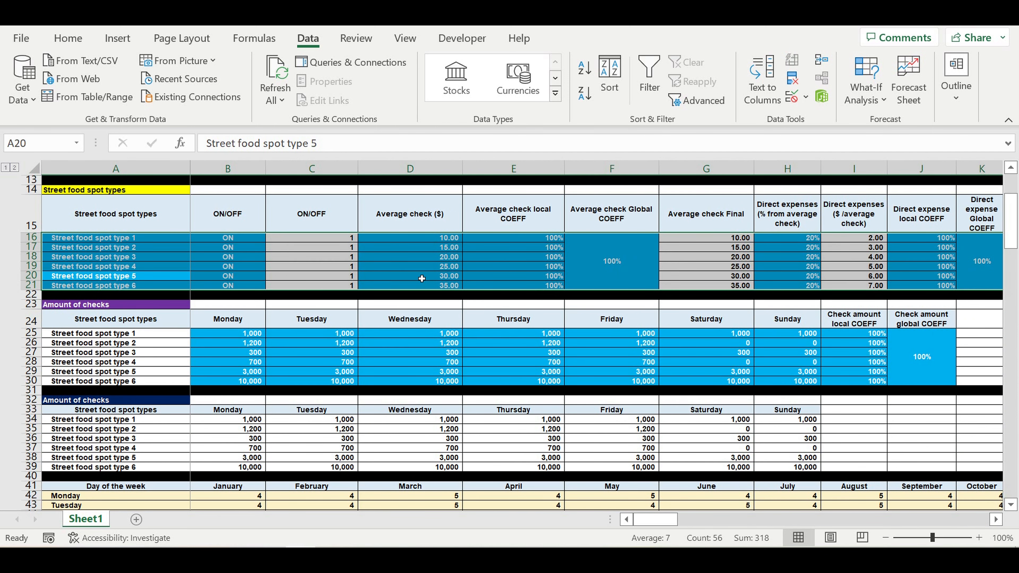
click(421, 278)
drag(231, 373, 855, 373)
click(997, 519)
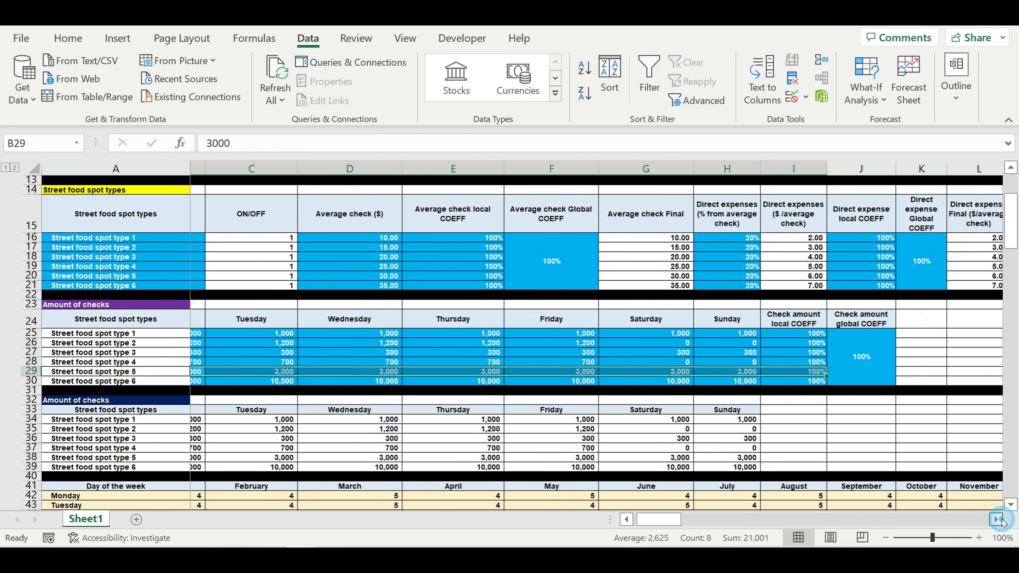
click(1001, 519)
click(1001, 519)
click(1000, 520)
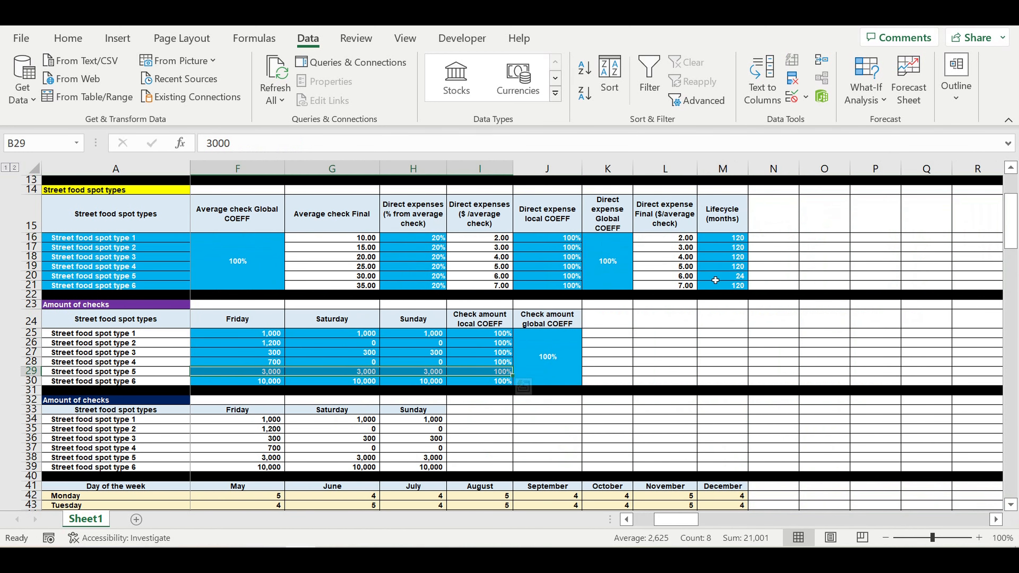
click(715, 281)
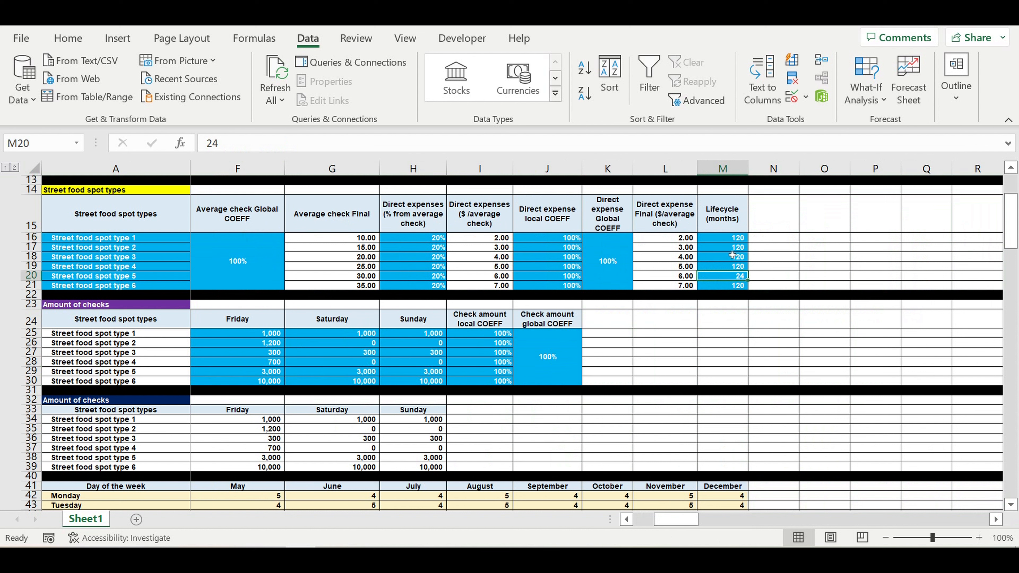
Review the Lifecycle (months) values for all six spot types, M16:M21, and the model's sections down to the last transpose table.
drag(727, 239, 730, 288)
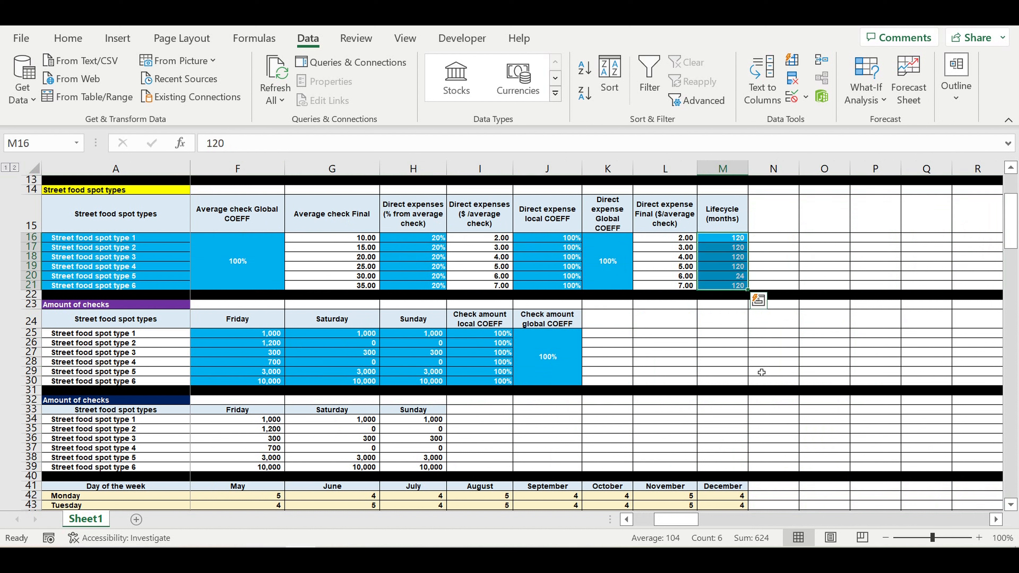
drag(730, 243, 734, 285)
scroll(857, 386, down, 4)
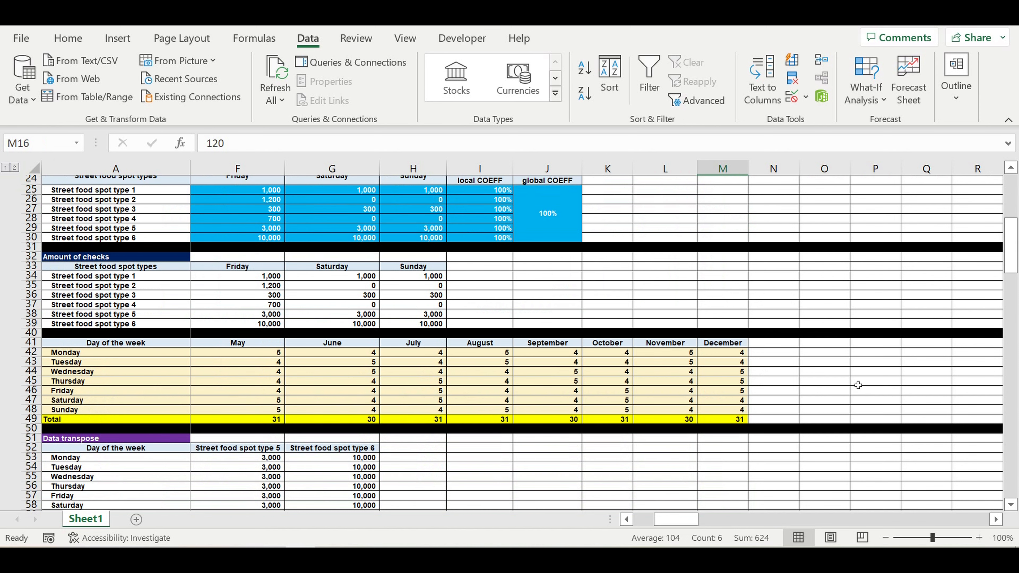
drag(669, 524, 643, 521)
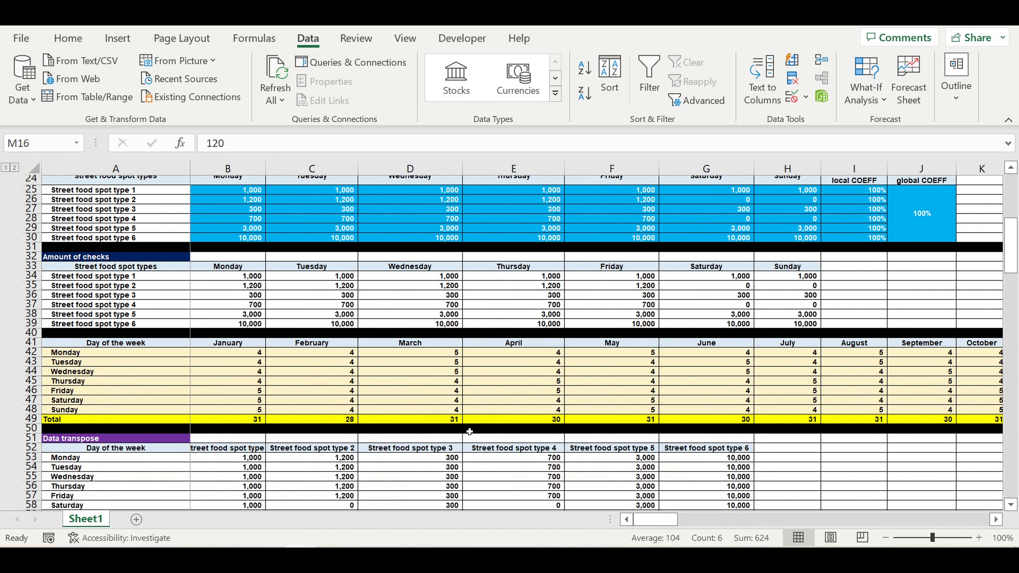
scroll(459, 429, down, 6)
scroll(461, 430, down, 20)
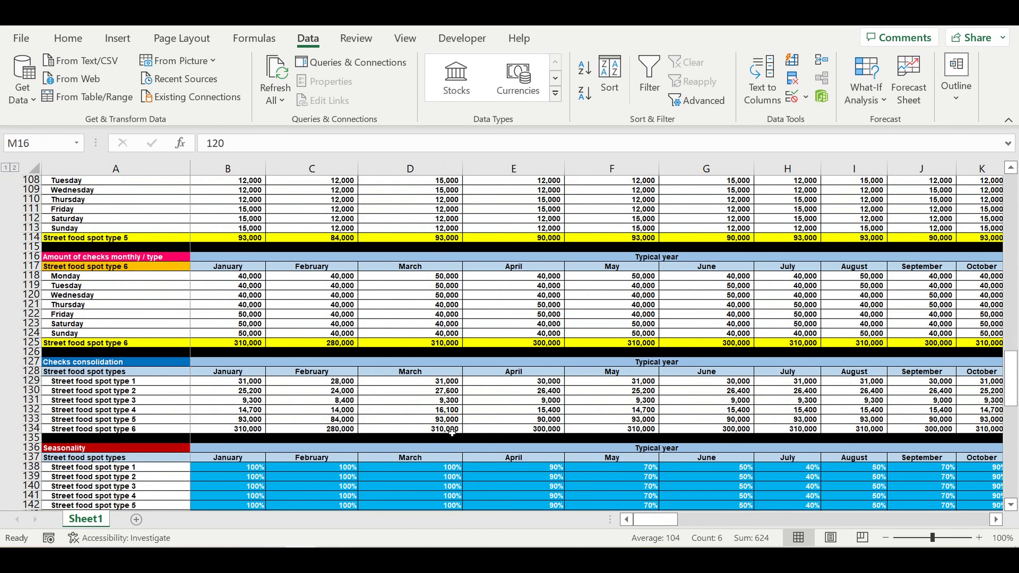
scroll(445, 421, down, 18)
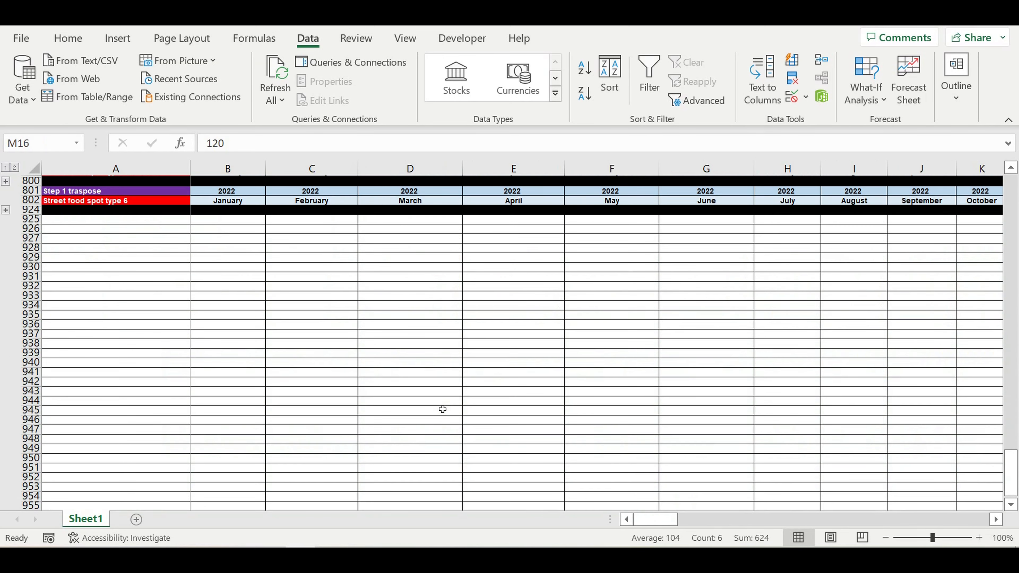
Copy the whole spot type 1 transpose block, rows 181 to 304, and paste it below the type 6 table at A925.
scroll(441, 408, up, 2)
click(97, 200)
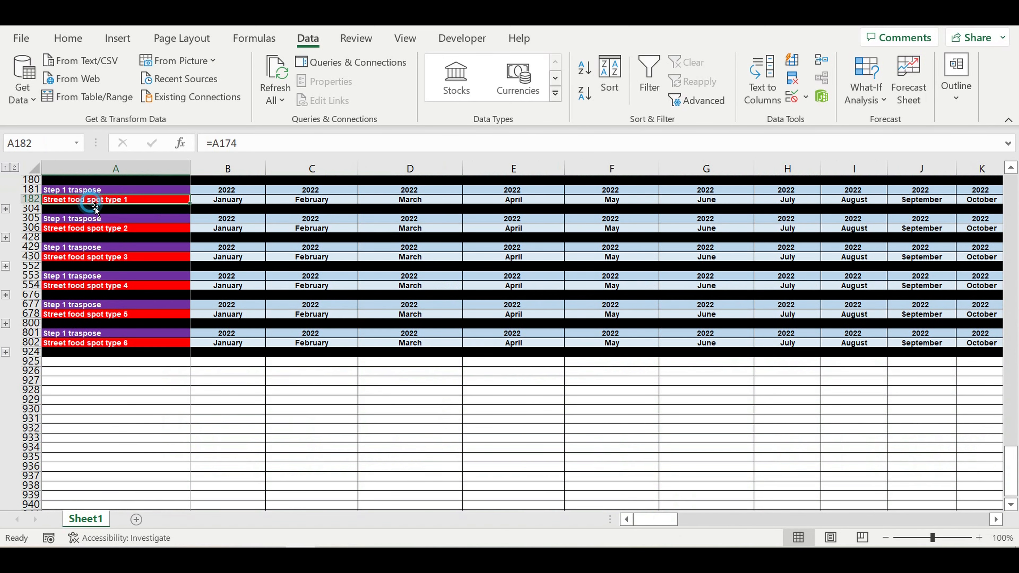
scroll(165, 247, up, 1)
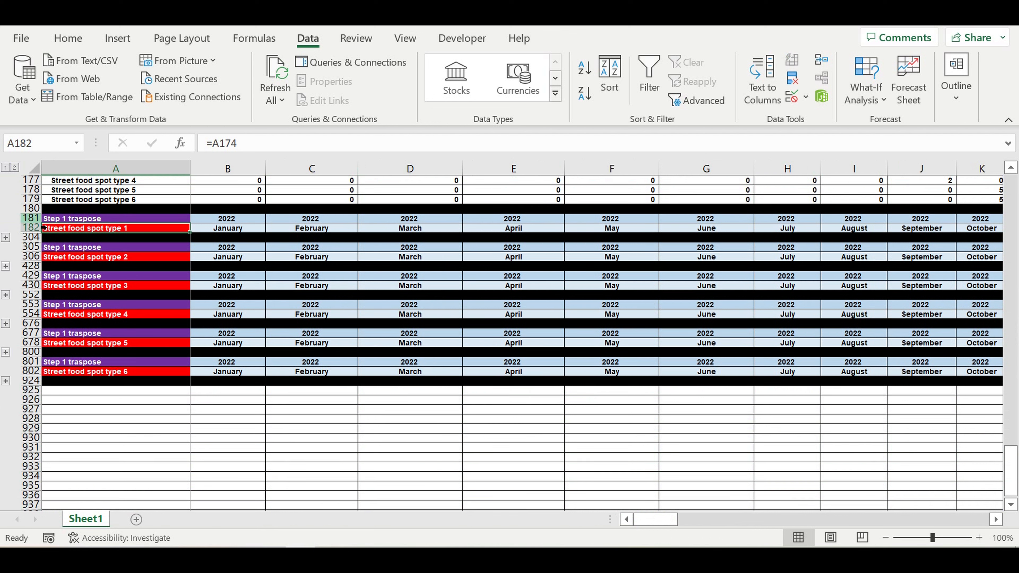
drag(37, 220, 38, 238)
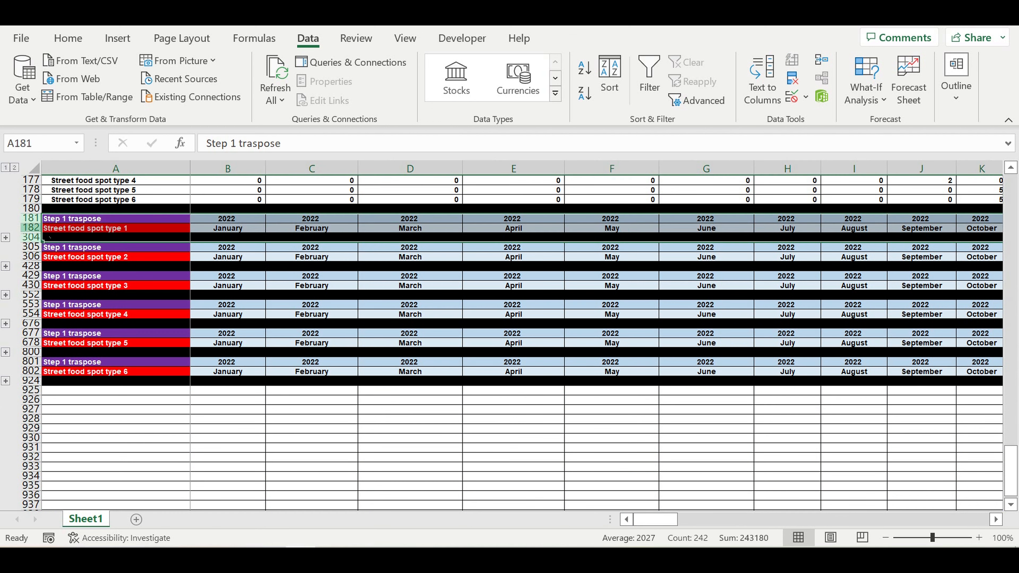
key(ctrl+c)
click(124, 393)
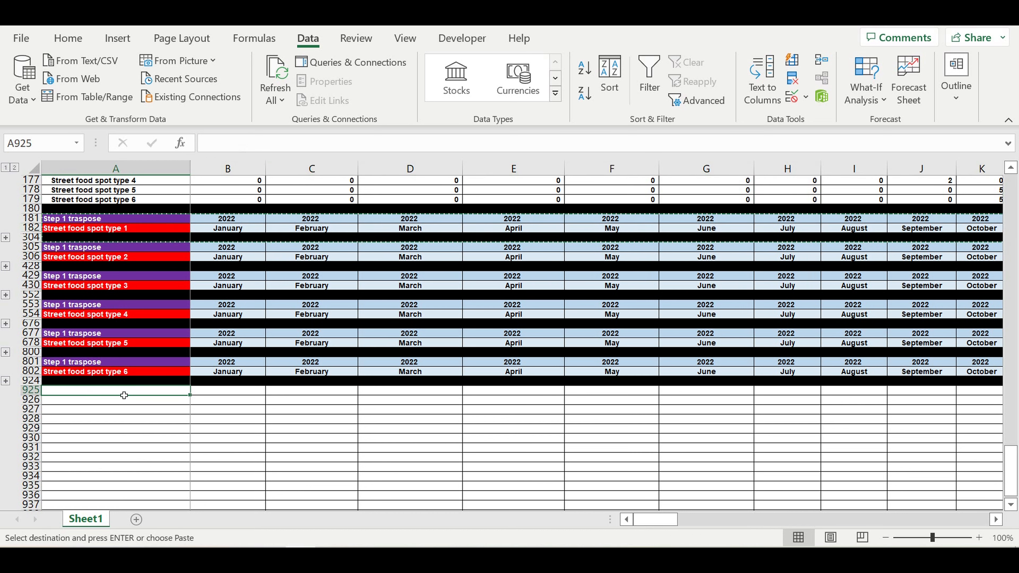
key(ctrl+v)
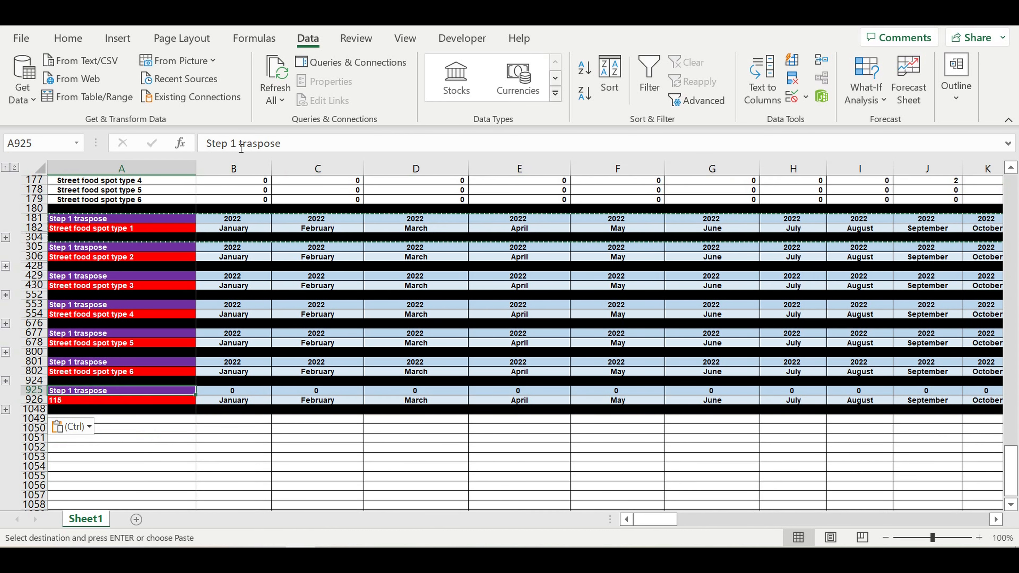
Retitle the pasted block's heading in A925 as "Step 2 lifecycle (0-1-2-3-0)".
click(262, 156)
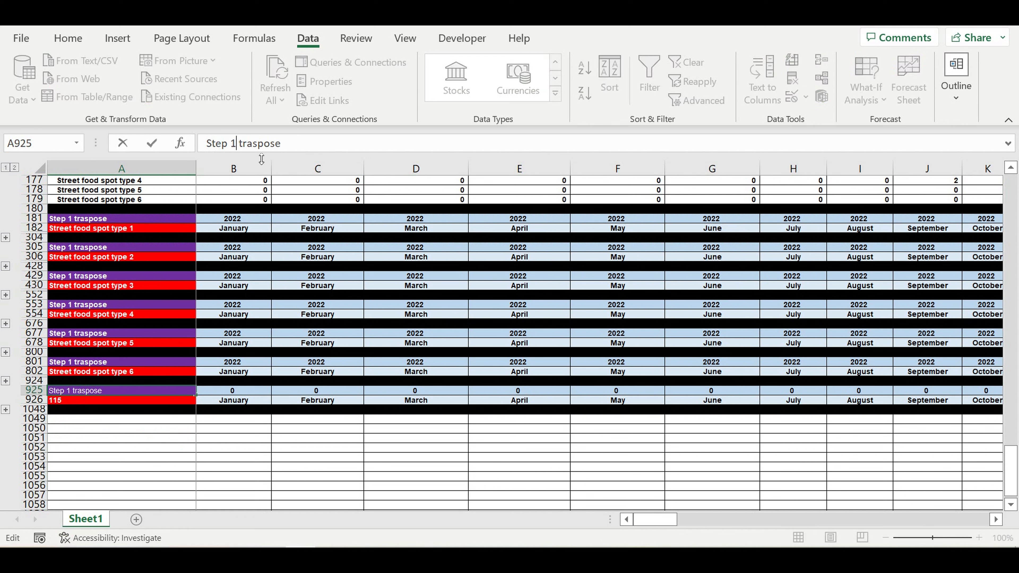
double_click(234, 141)
text(2)
drag(292, 144, 239, 145)
text(lifecycle (0-1)
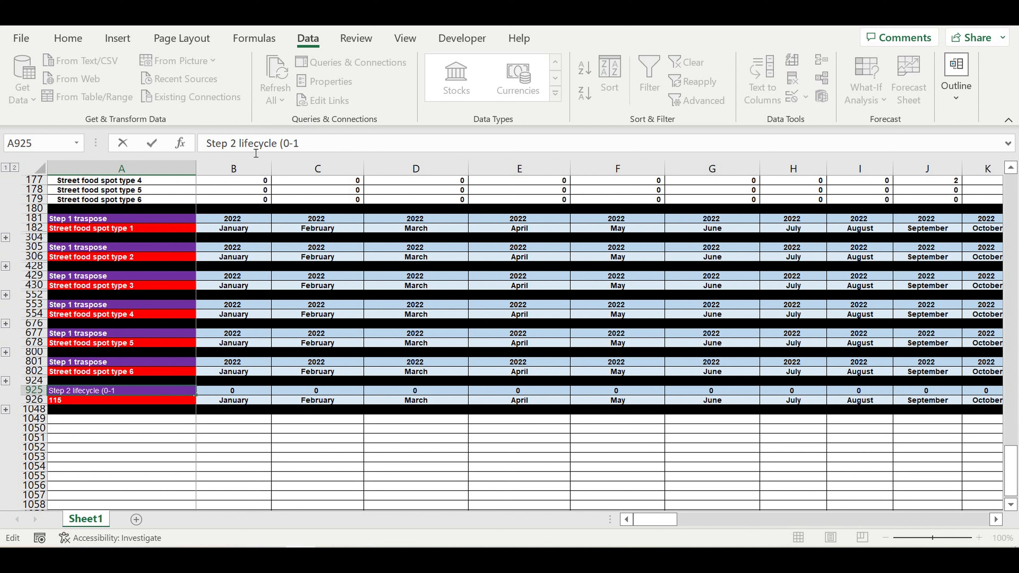
text(-0)
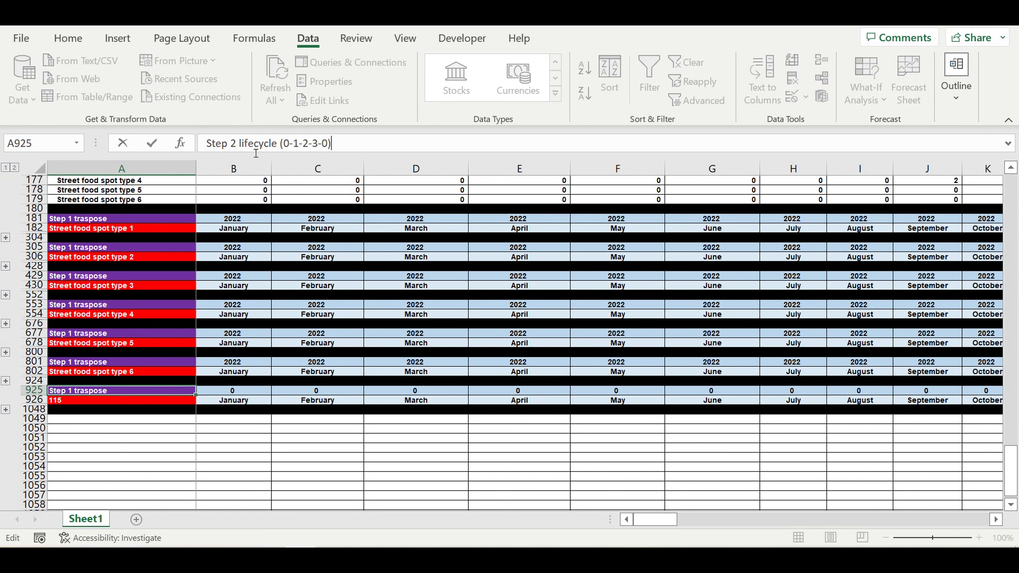
key(Return)
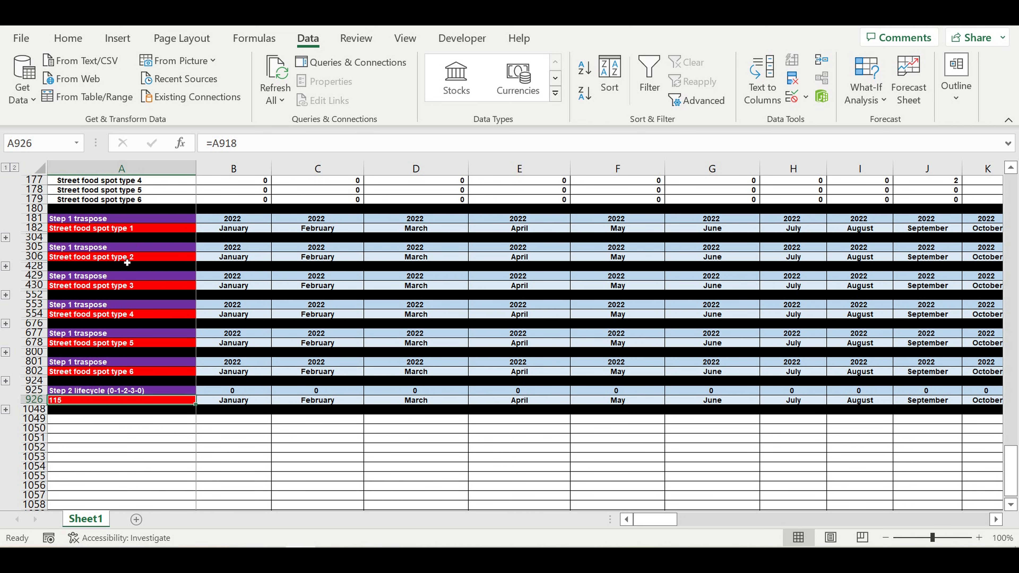
Link the new lifecycle block's first year cell, B925, to the spot type 1 transpose year with =B181.
scroll(148, 255, up, 3)
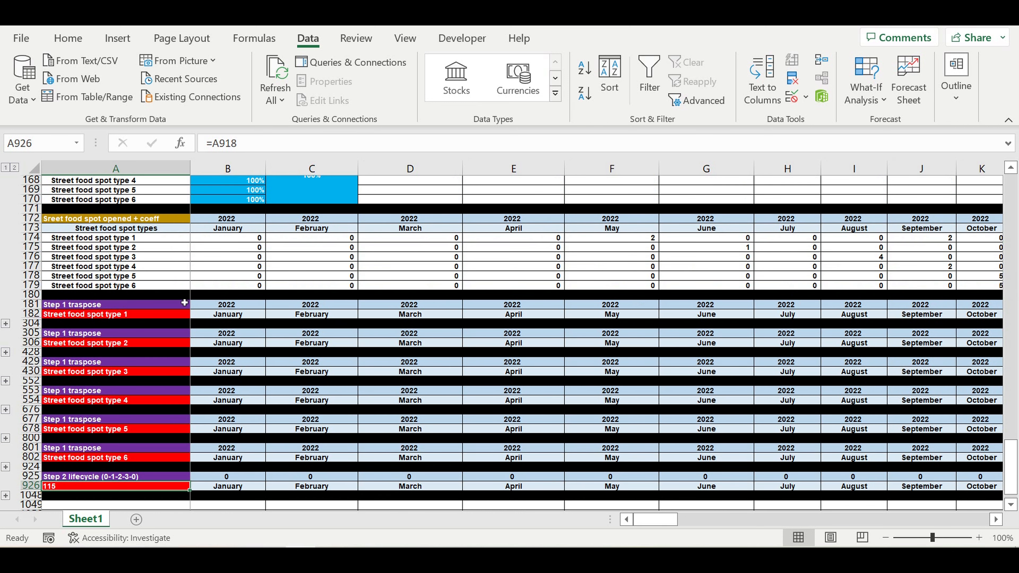
click(92, 448)
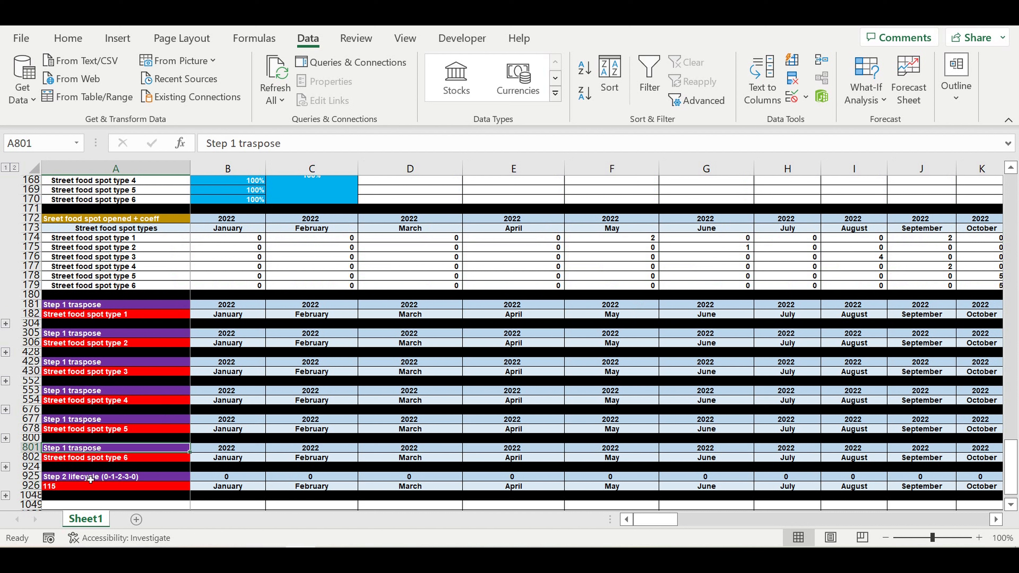
key(Right)
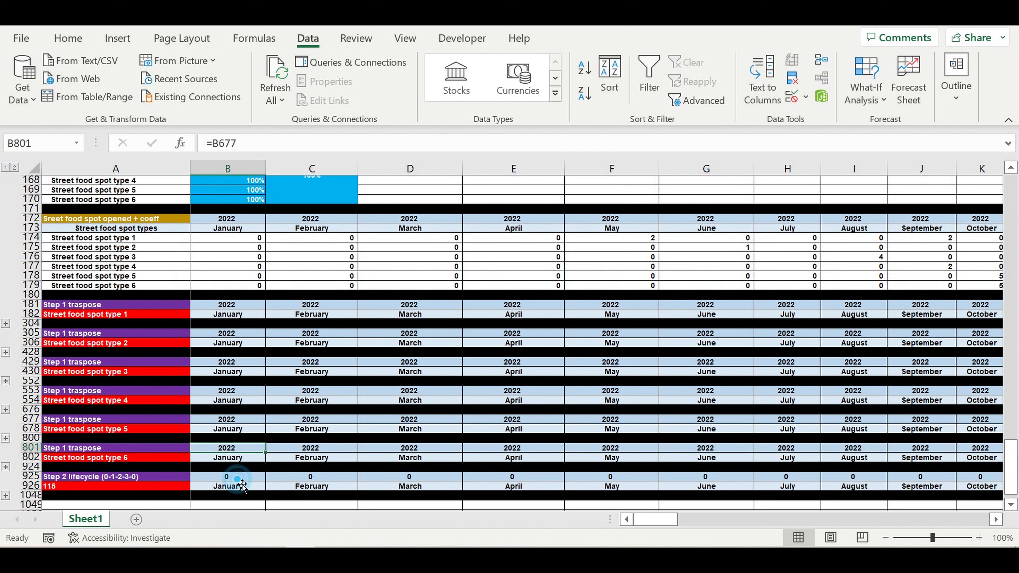
scroll(282, 375, down, 4)
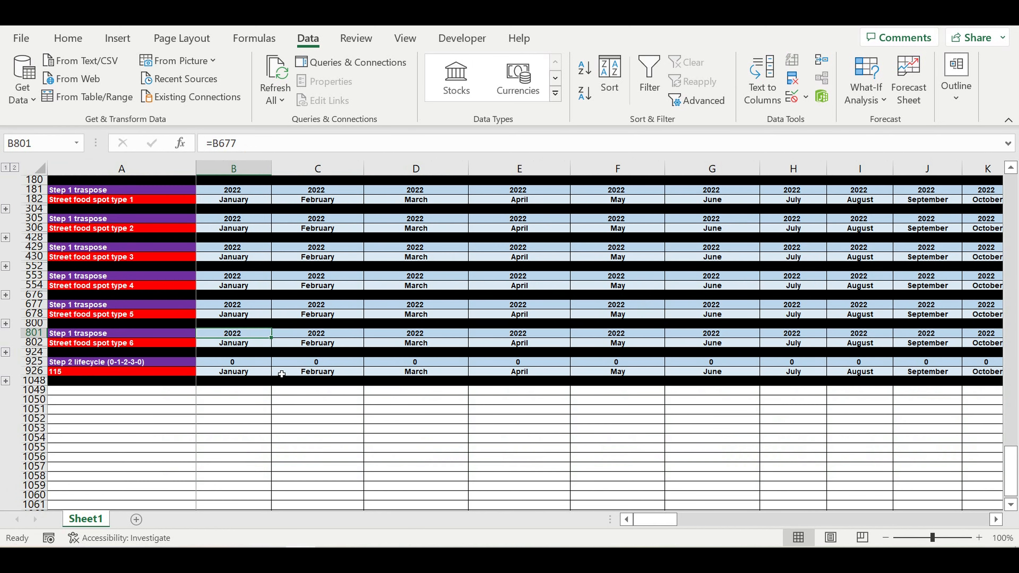
click(261, 362)
text(=)
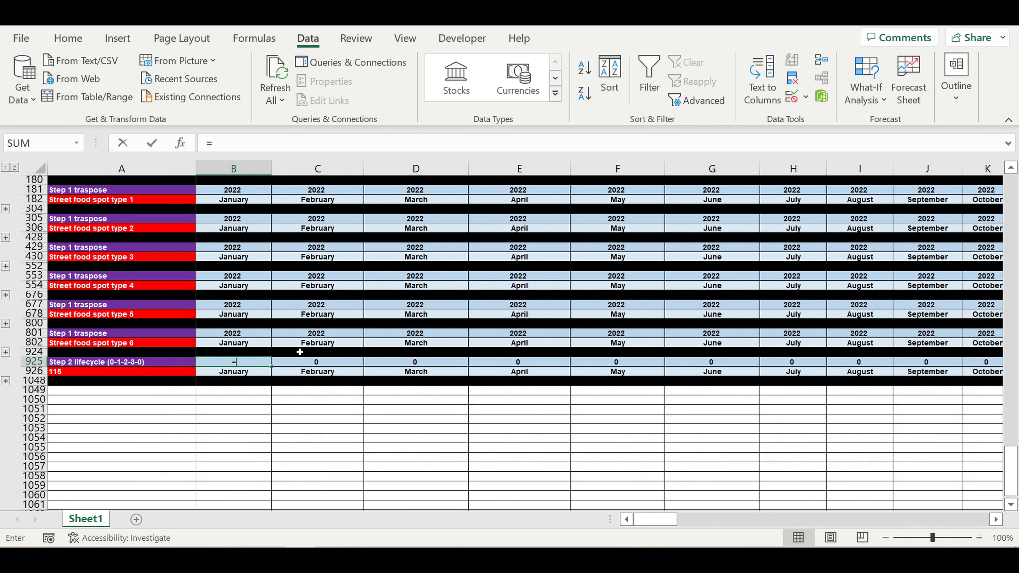
scroll(278, 310, up, 1)
click(243, 221)
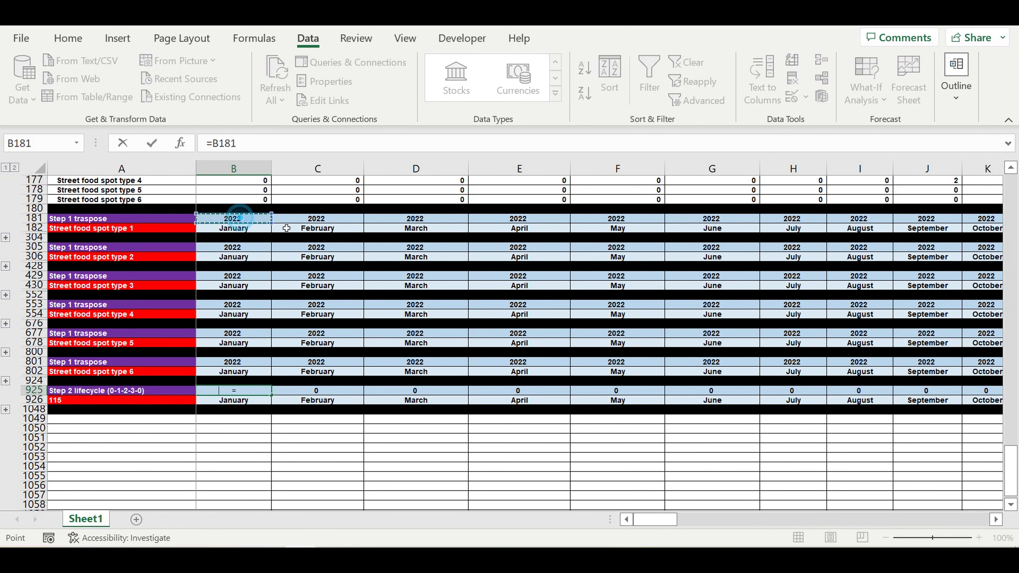
key(Return)
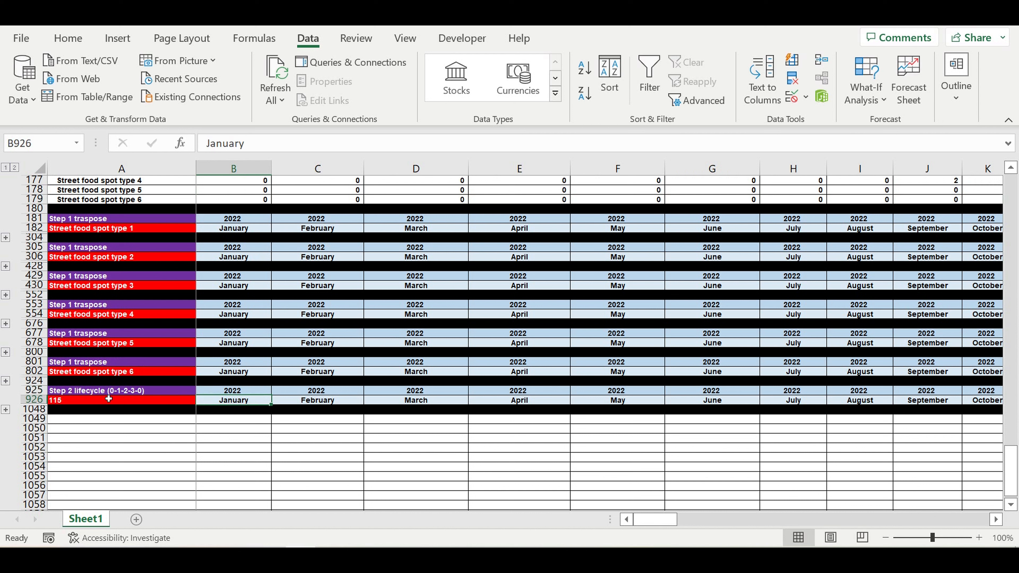
Link the lifecycle block's type label in A926 to the Street food spot type 1 label in A182.
click(107, 393)
click(97, 403)
text(=)
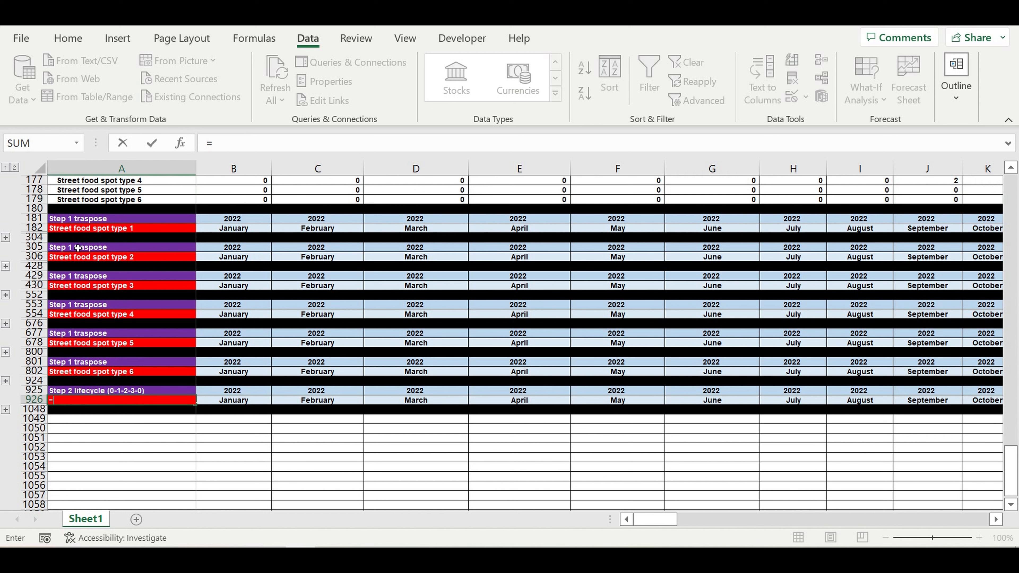
click(75, 229)
key(Return)
click(121, 428)
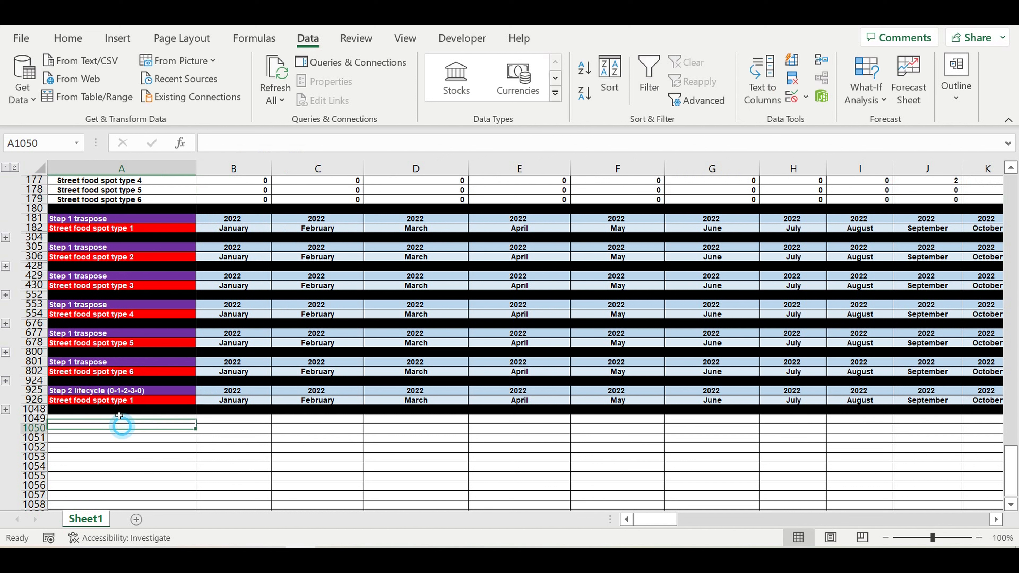
Give the lifecycle heading in A925 a standard orange fill and black text.
click(106, 393)
click(68, 38)
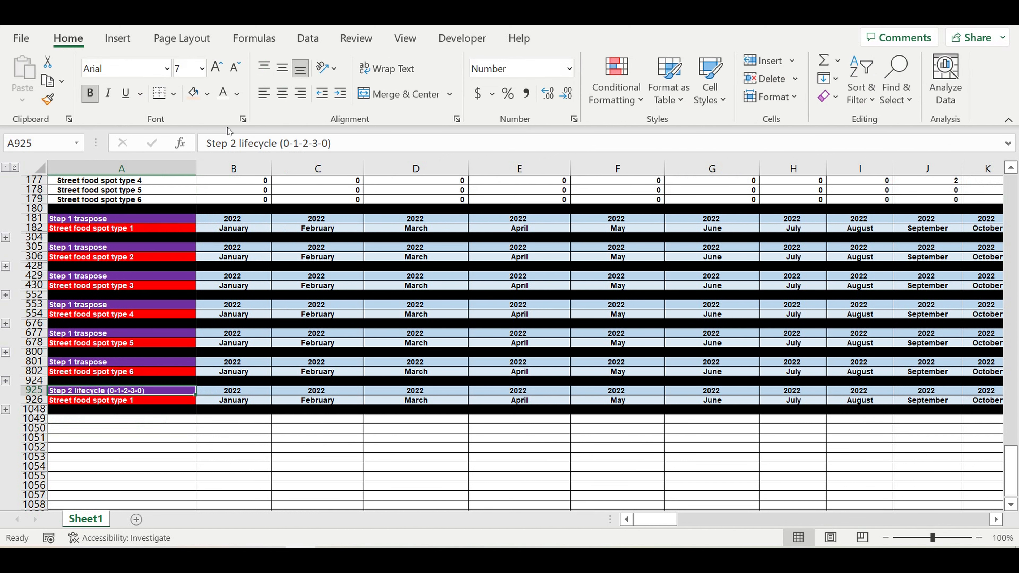
click(207, 94)
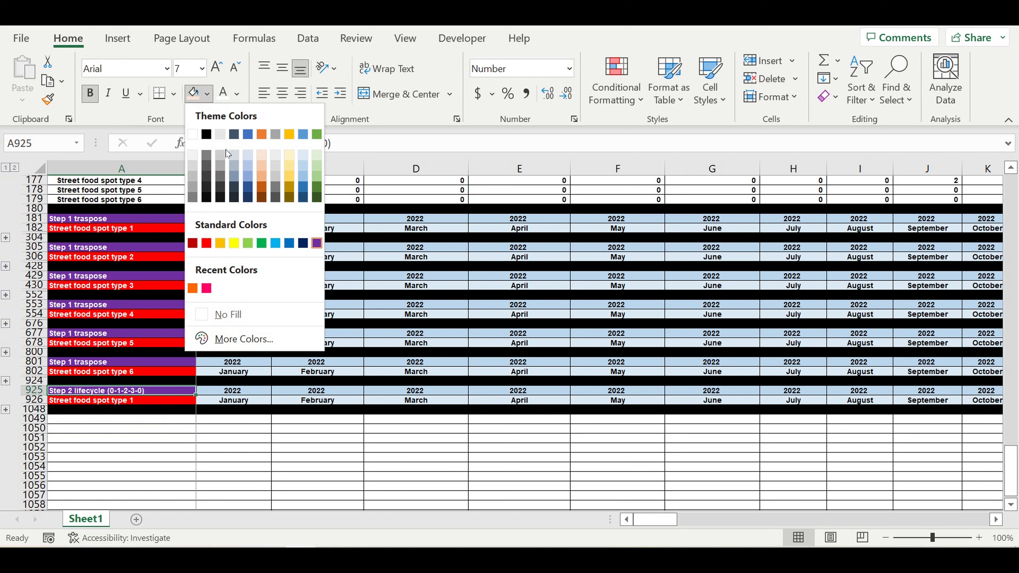
click(223, 243)
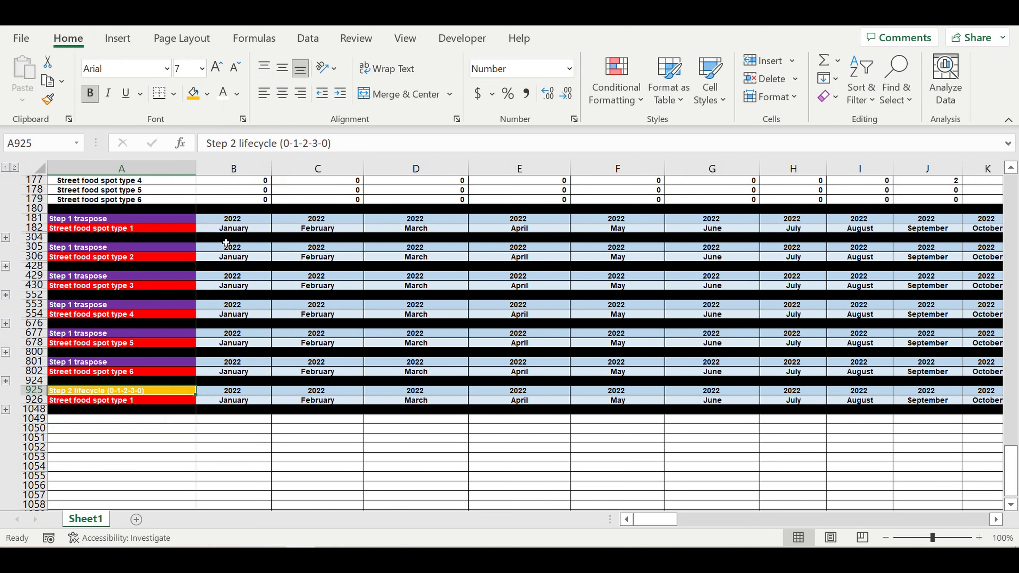
click(207, 94)
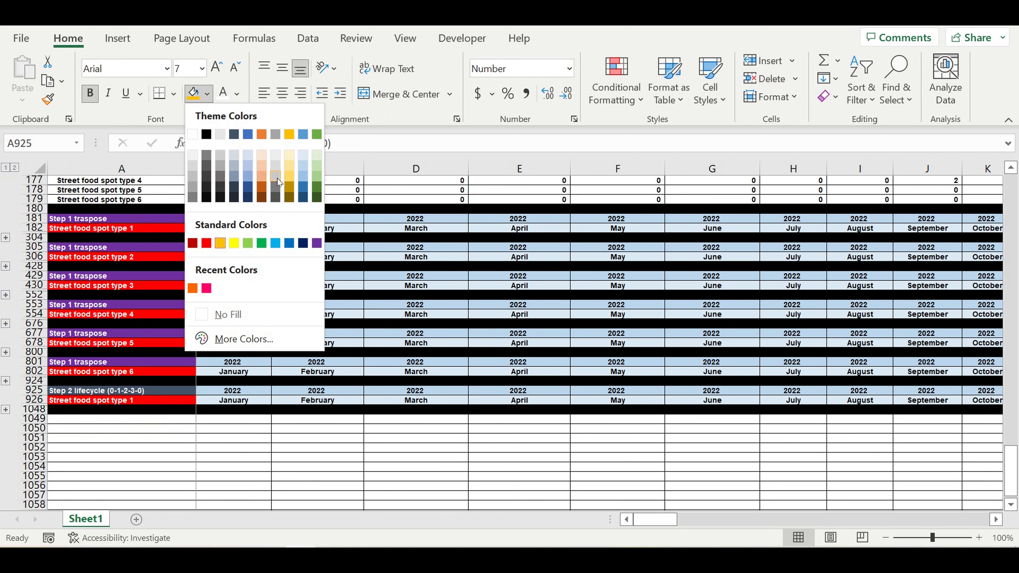
click(262, 187)
click(207, 94)
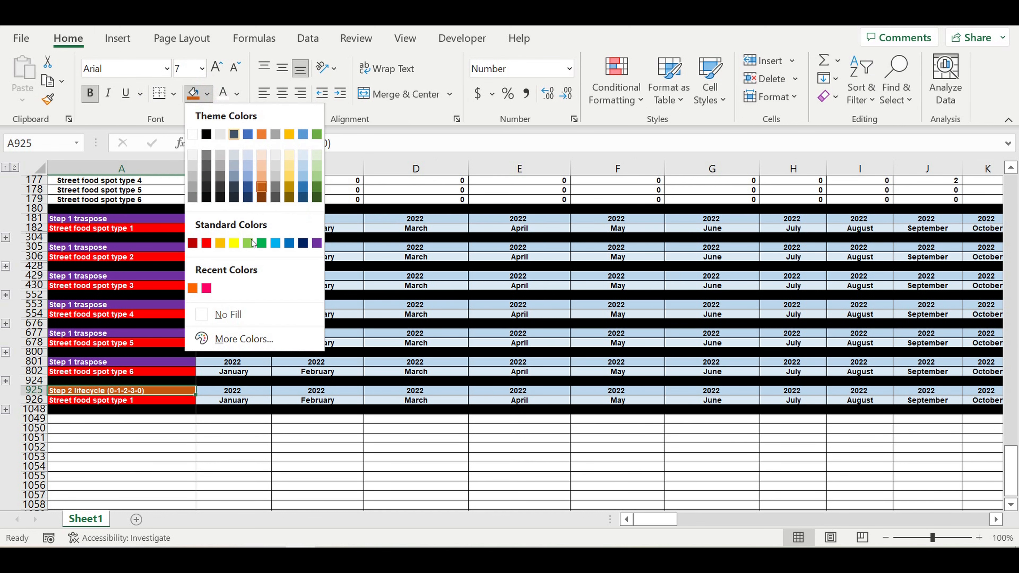
click(220, 243)
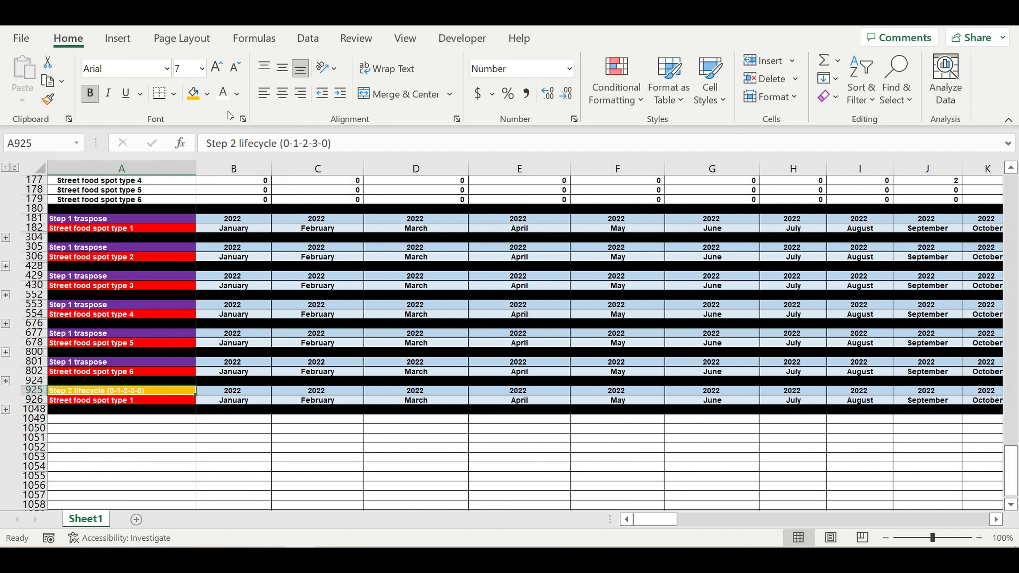
click(238, 94)
click(244, 156)
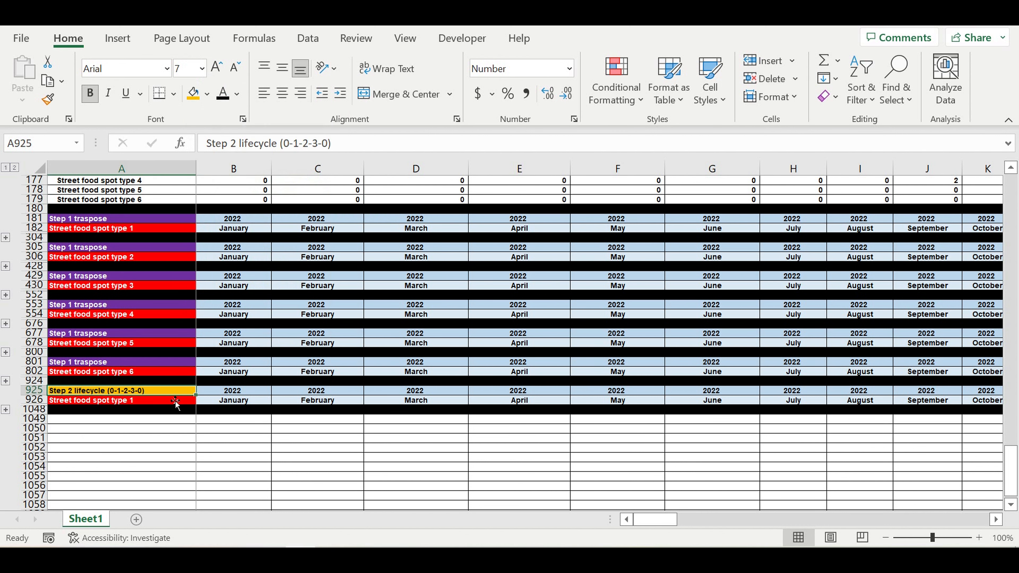
Fill the spot type 1 label in A926 with the darker orange theme color.
click(176, 401)
click(207, 94)
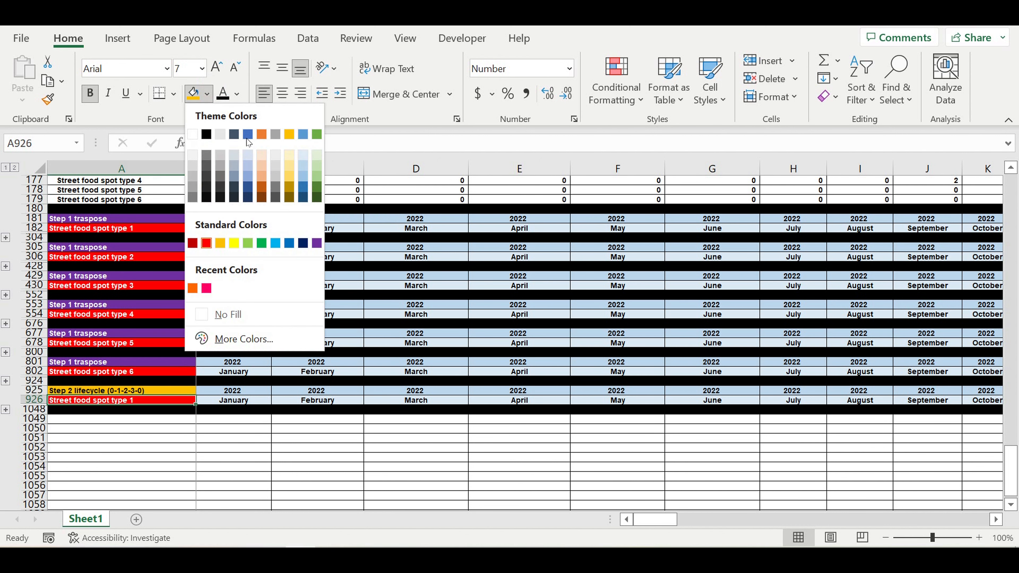
click(263, 187)
click(210, 422)
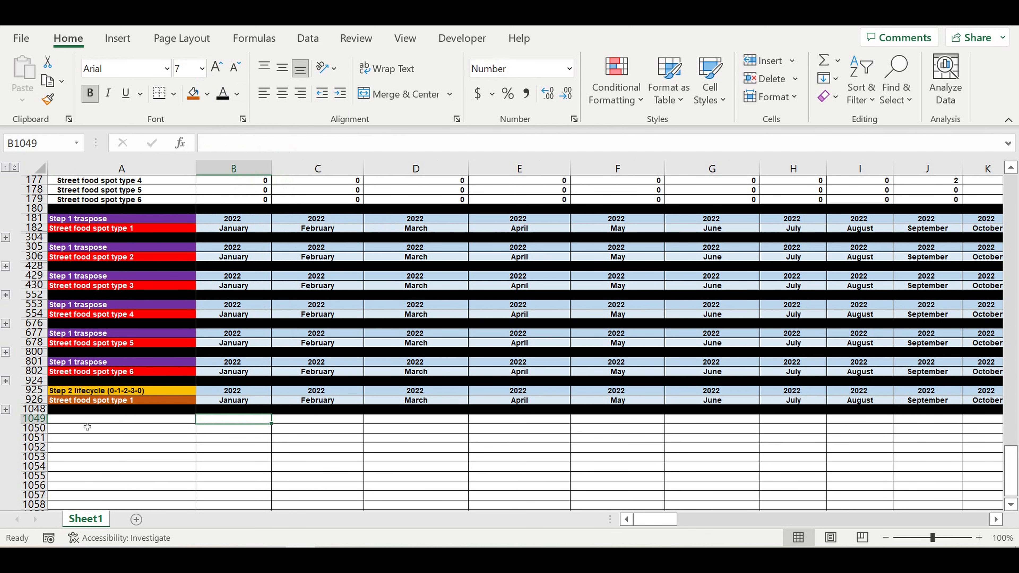
Expand the lifecycle block's row group for spot type 1 and review its month grid from row 1047 back up to row 927.
click(6, 409)
scroll(335, 337, down, 20)
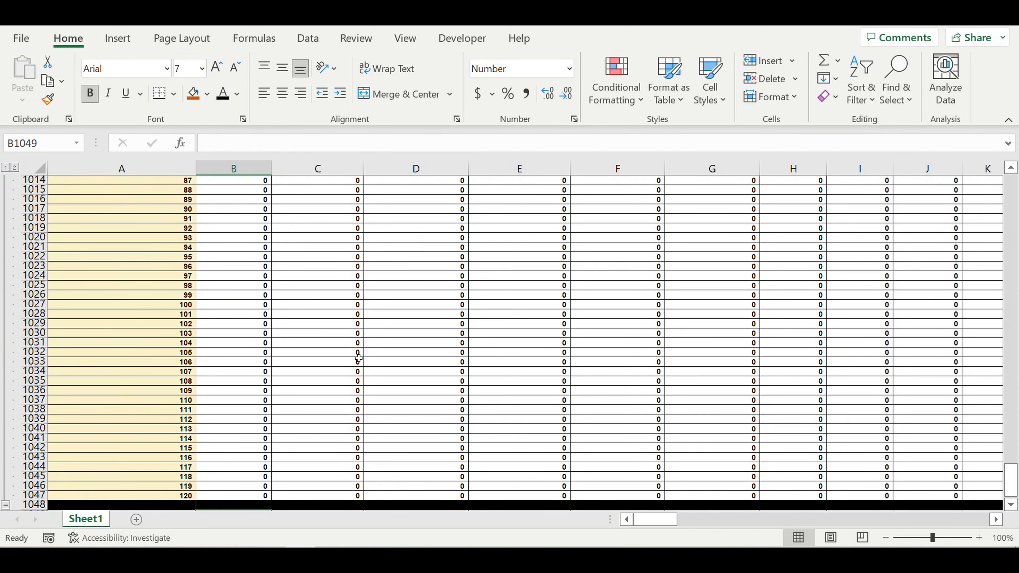
scroll(335, 337, up, 15)
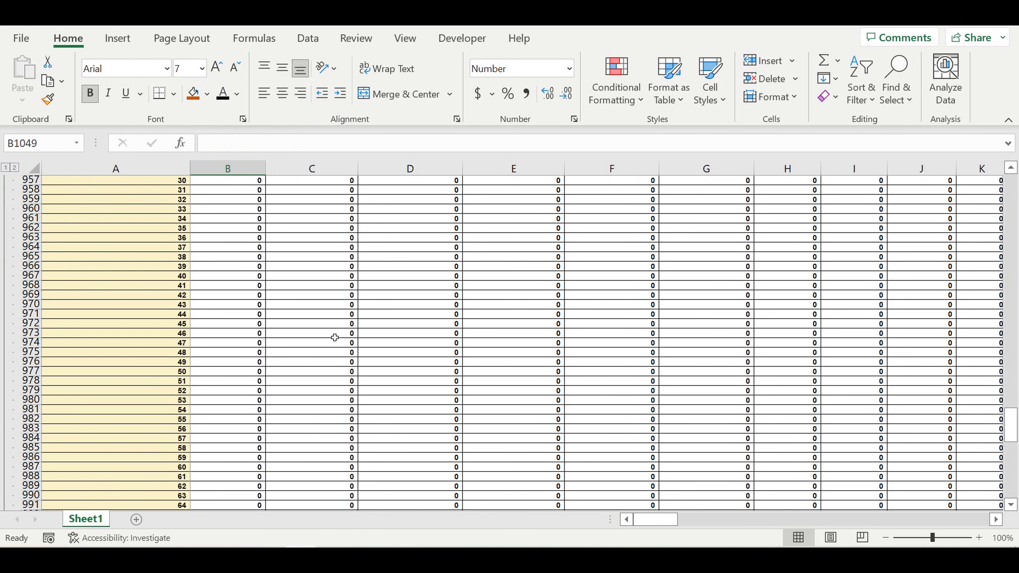
scroll(335, 337, up, 10)
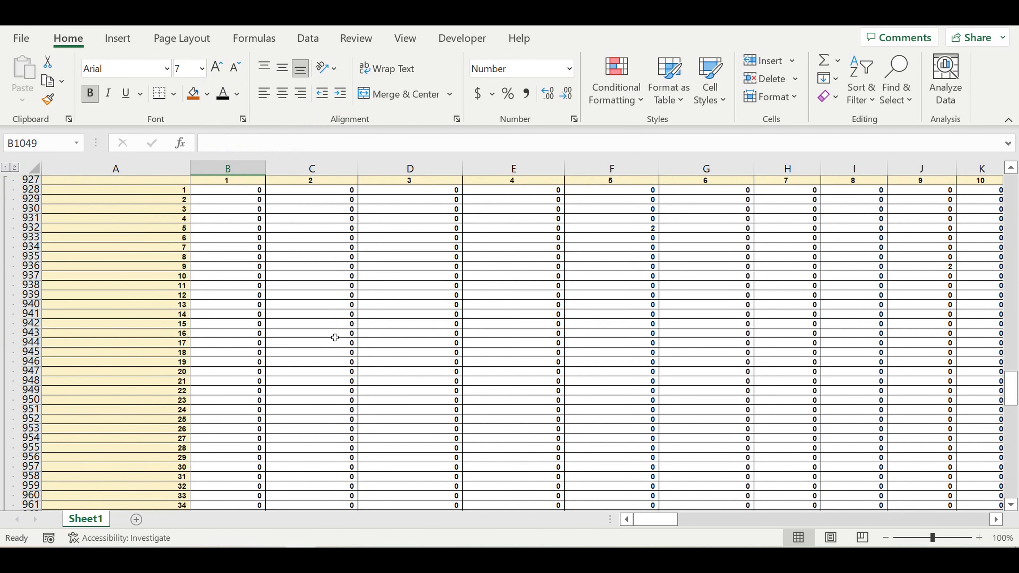
Expand the Step 1 transpose row group for Street food spot type 1 and return to the lifecycle block.
click(241, 380)
click(311, 362)
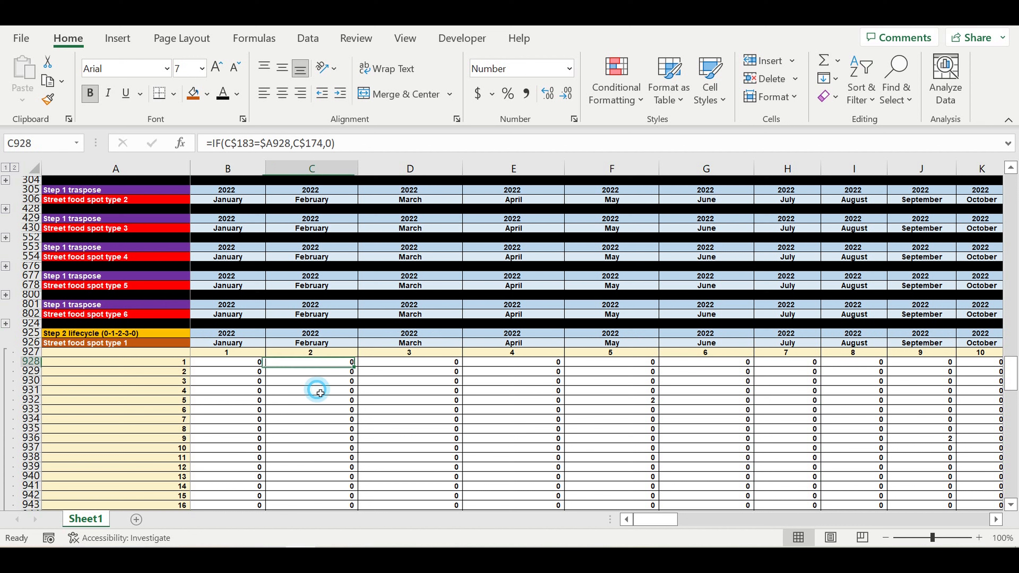
scroll(172, 246, up, 2)
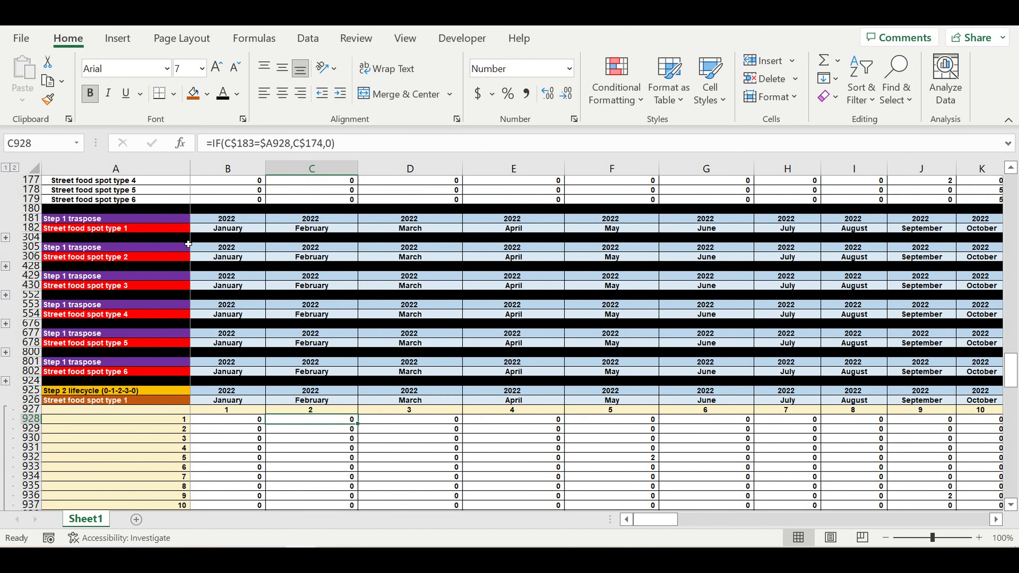
click(6, 238)
scroll(289, 330, down, 20)
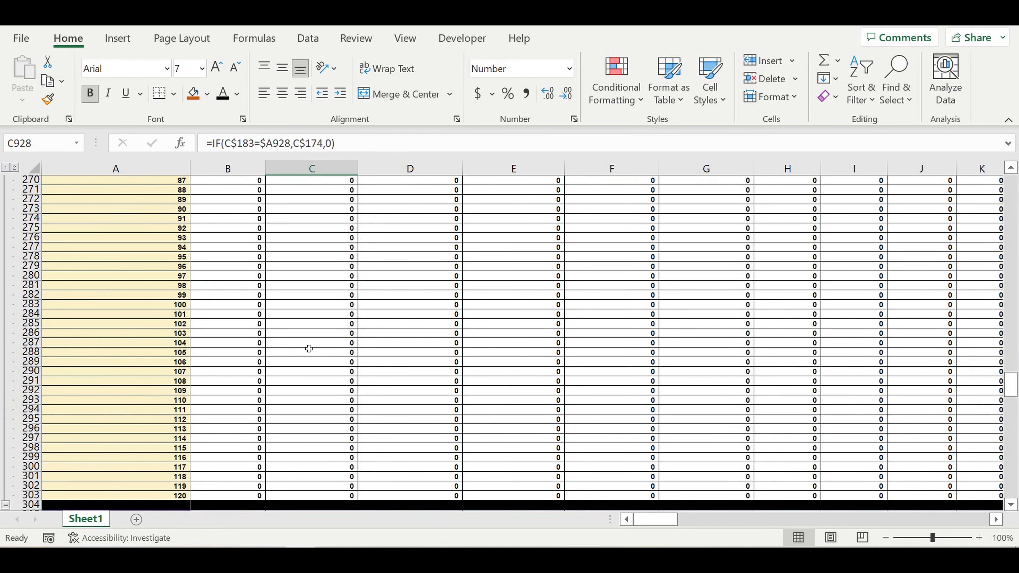
scroll(324, 357, down, 1)
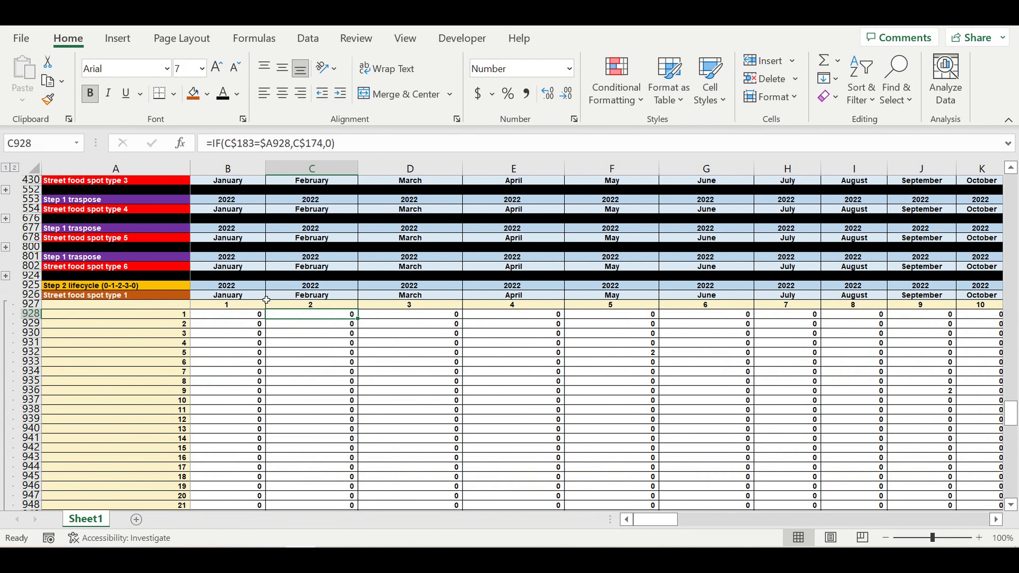
Enter =IF(B184>0,1,0) in B928 so month 1 of the lifecycle block reads the spot type 1 transpose table.
click(240, 315)
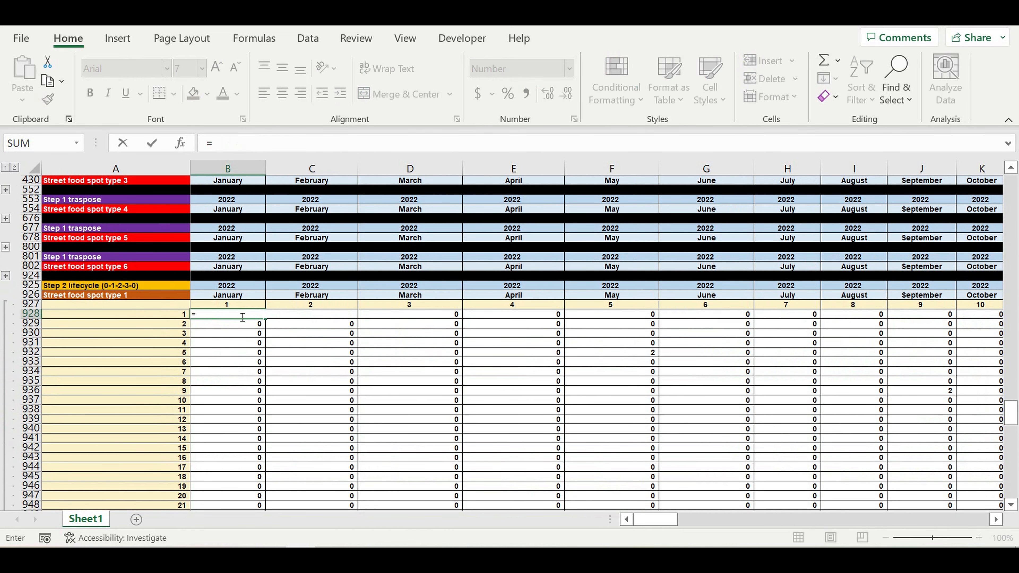
text(if()
scroll(262, 320, up, 20)
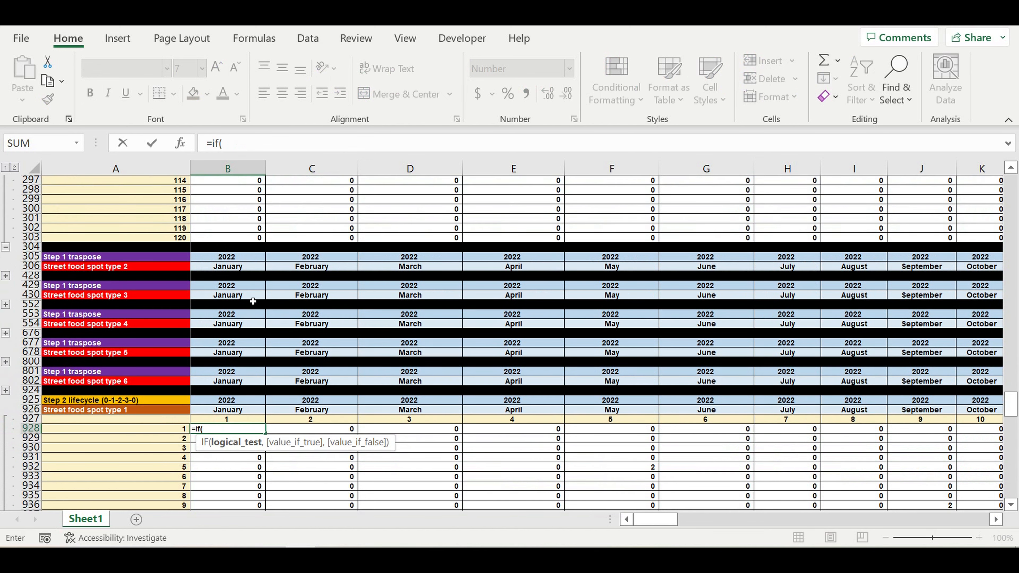
scroll(251, 288, up, 17)
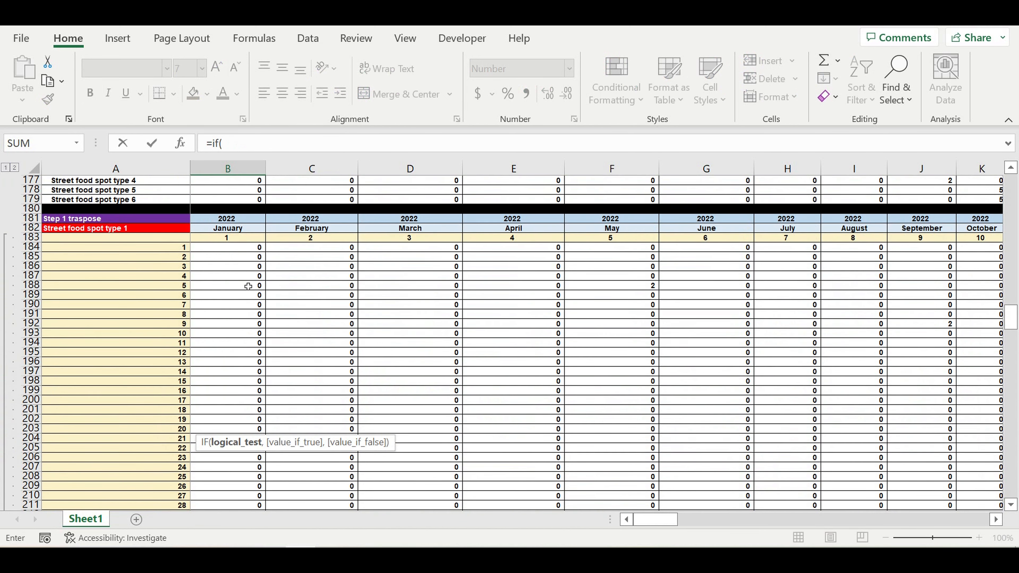
click(240, 248)
text(>)
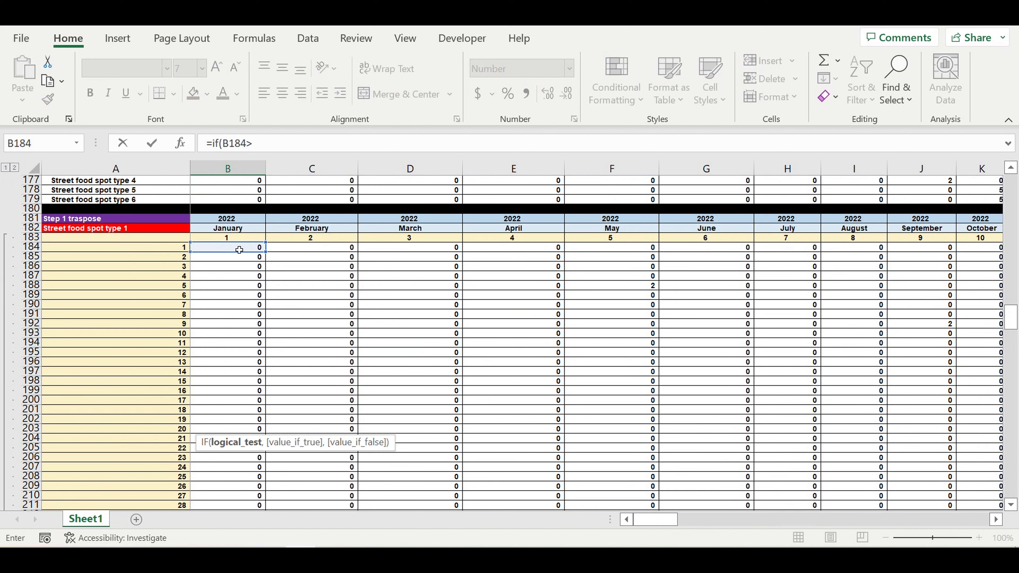
text(0,)
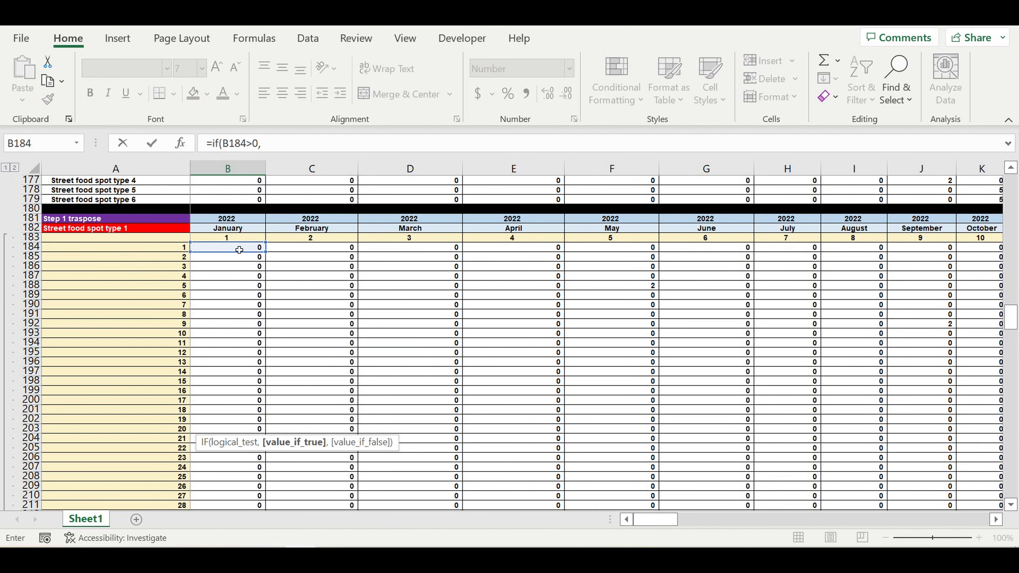
text(1,)
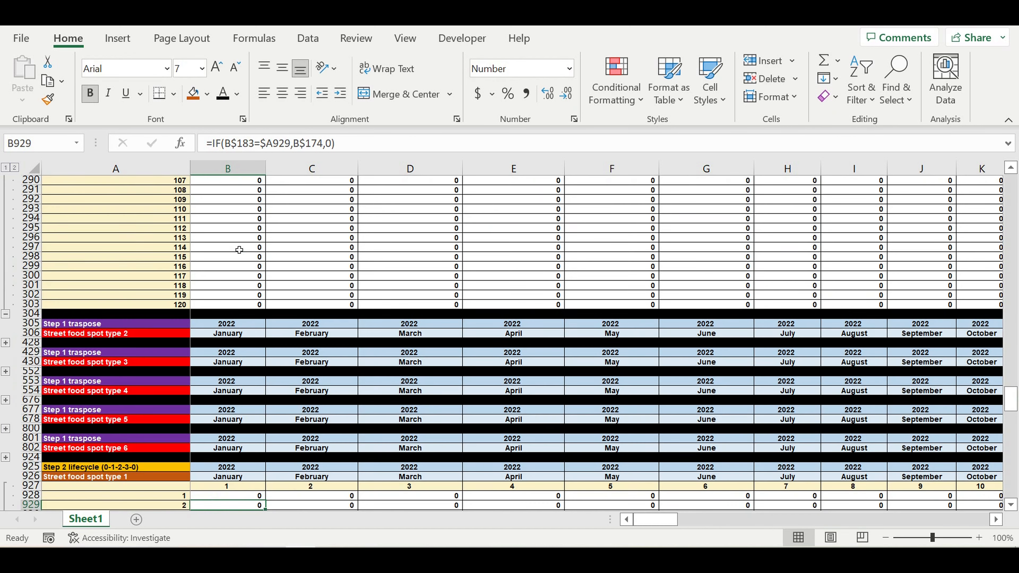
Fill the B928 formula down the month 1 column of the lifecycle block through all 120 rows.
scroll(258, 247, down, 6)
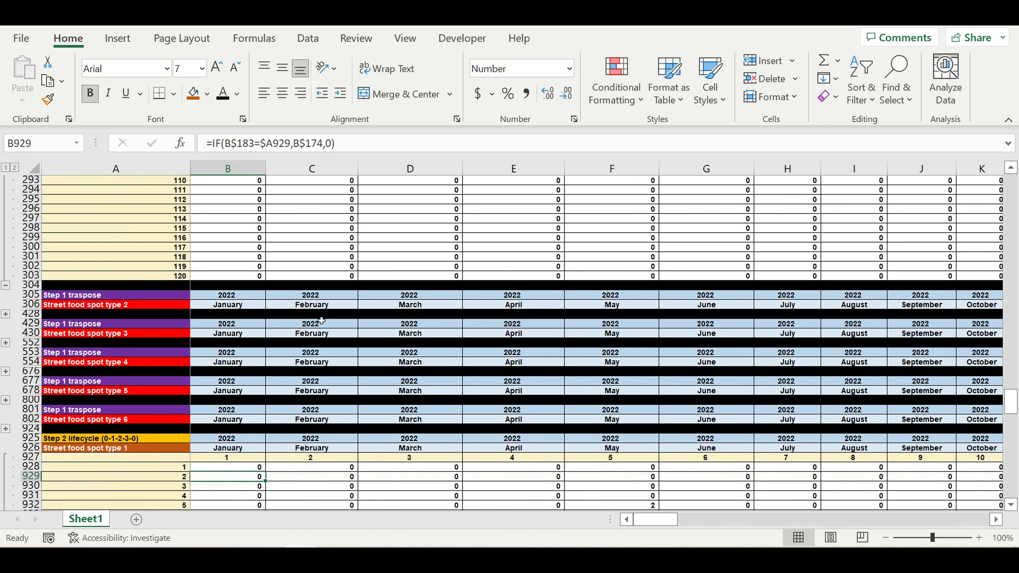
click(255, 324)
drag(273, 336, 282, 490)
scroll(337, 432, up, 20)
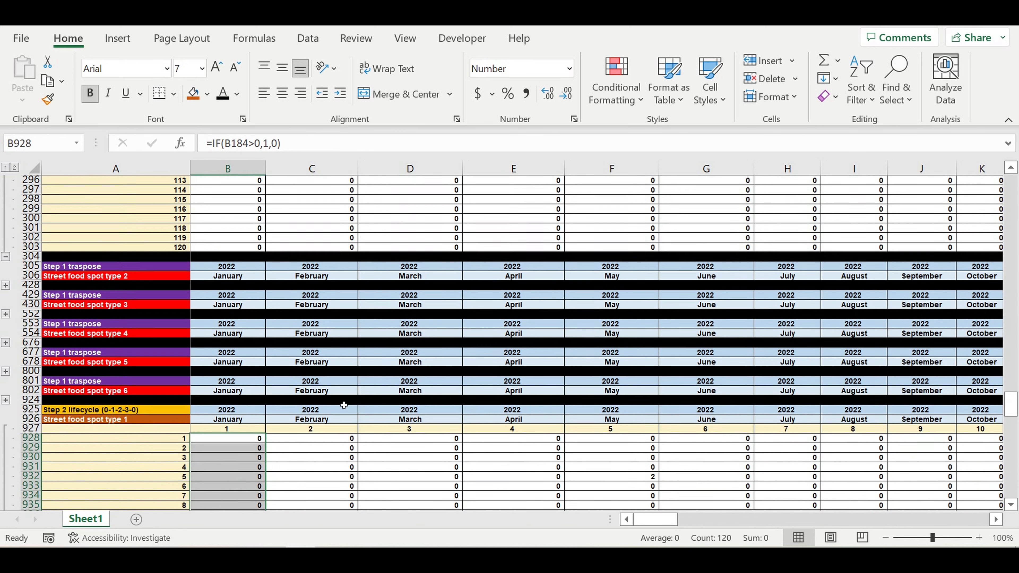
Clear the old transpose formulas from C928:D934 in the lifecycle block.
drag(347, 441, 456, 489)
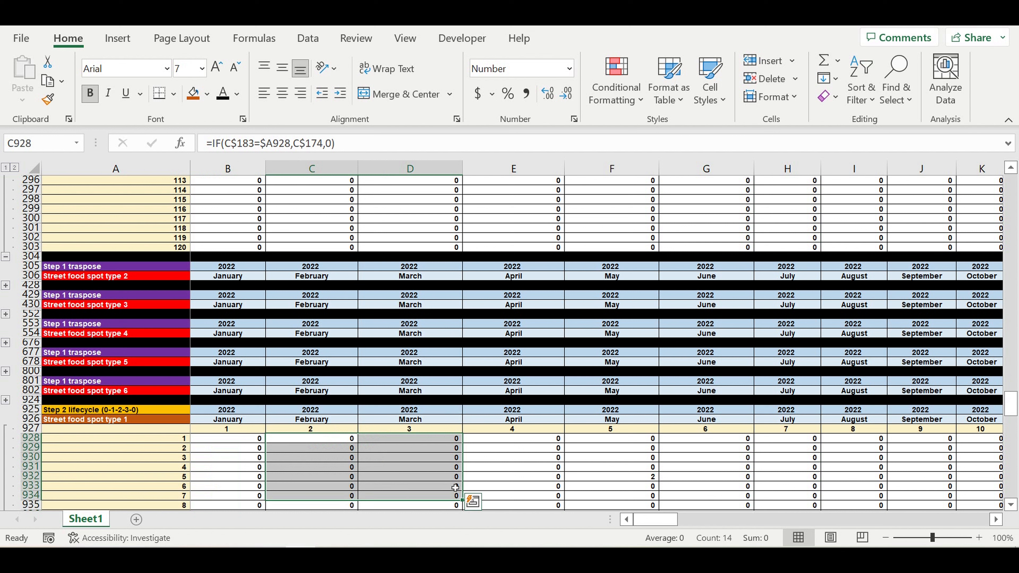
key(Delete)
click(364, 445)
click(344, 432)
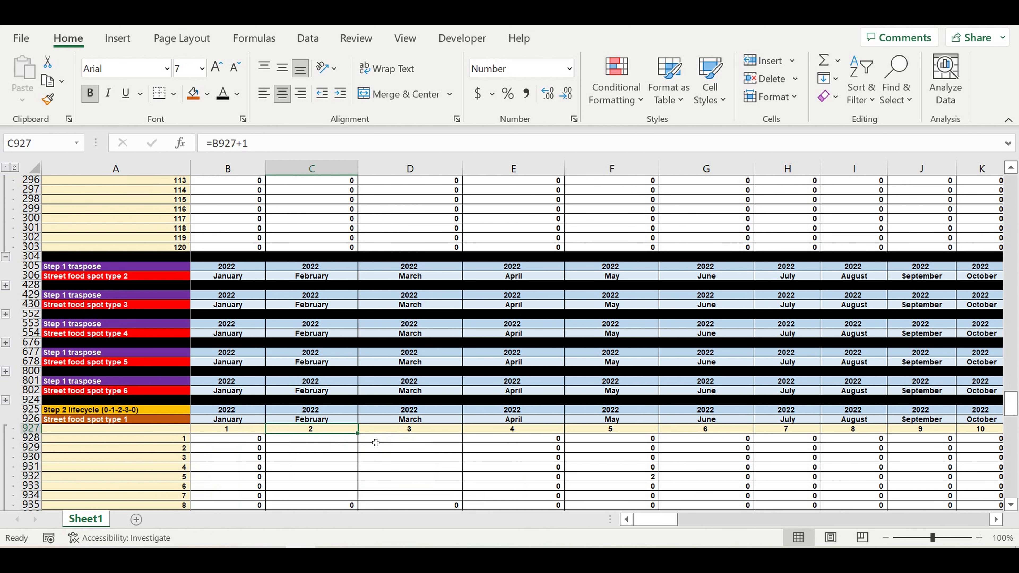
Start an IF formula in C928 with an AND test whose first condition is B928=0.
click(354, 442)
text(=if)
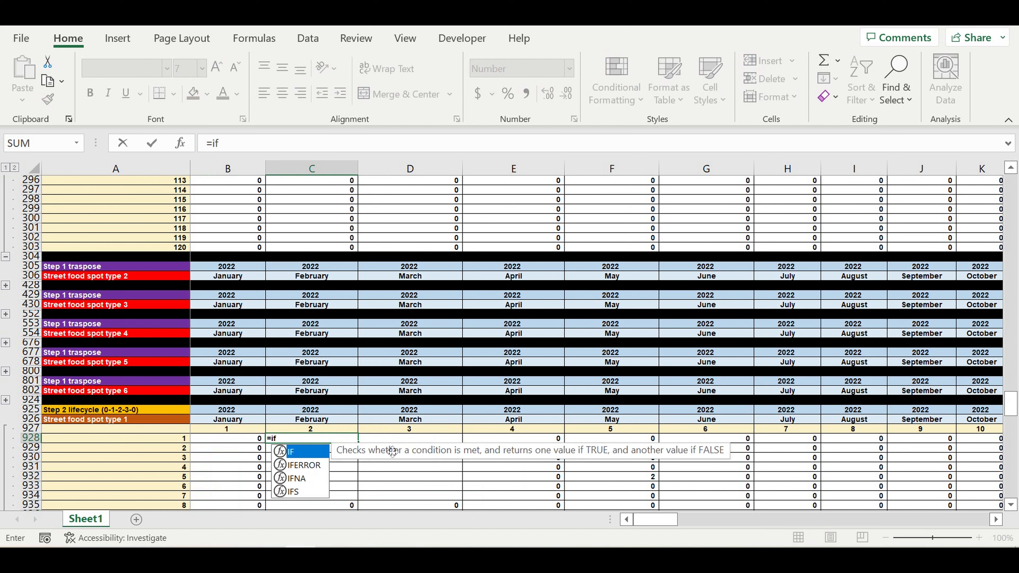
text((and()
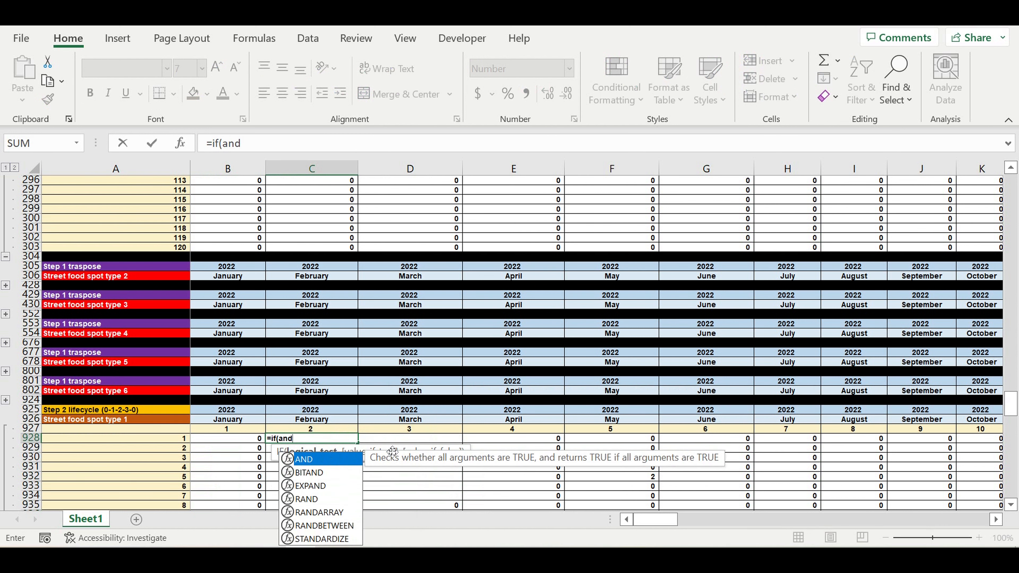
click(235, 442)
text(=0)
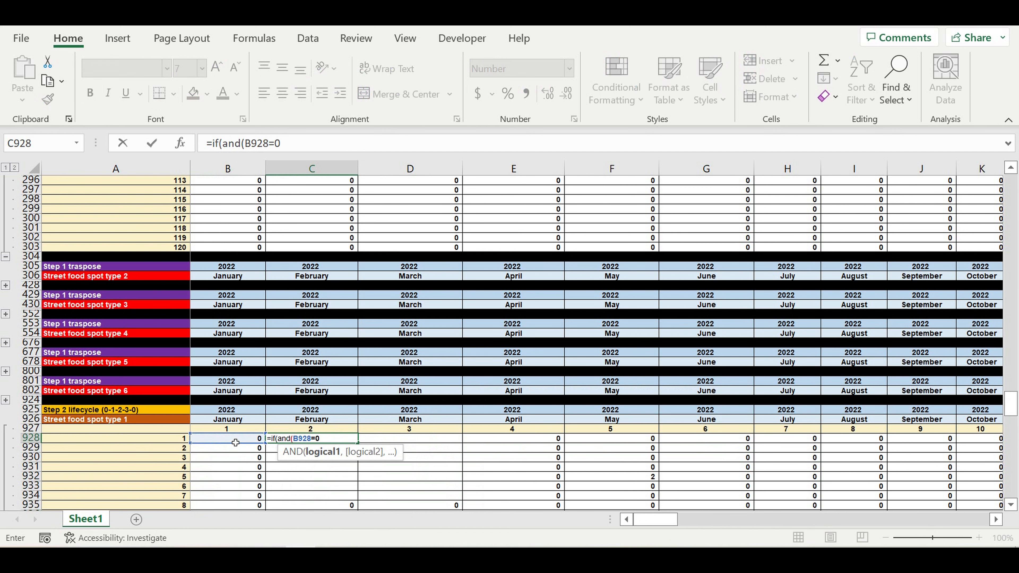
text(,)
Add C184=0 from the spot type 1 transpose table as the second condition and return 0 when both hold.
scroll(318, 363, up, 20)
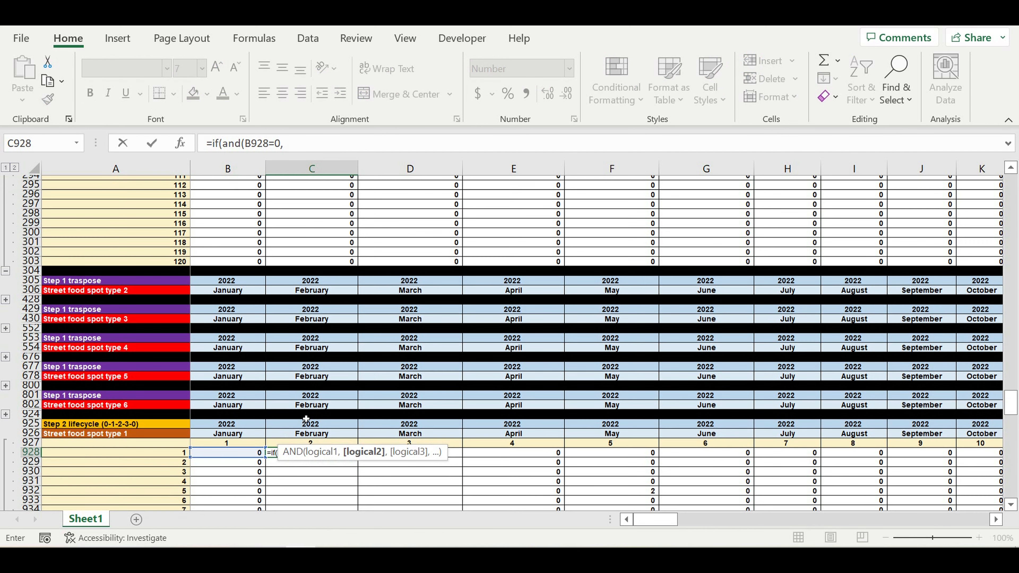
scroll(318, 364, up, 20)
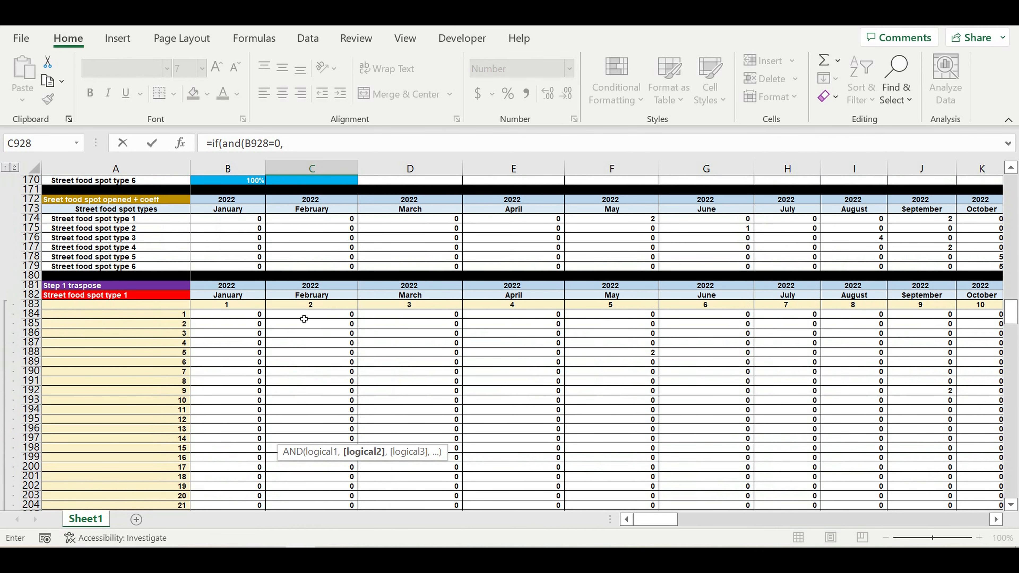
click(305, 318)
text(=0)
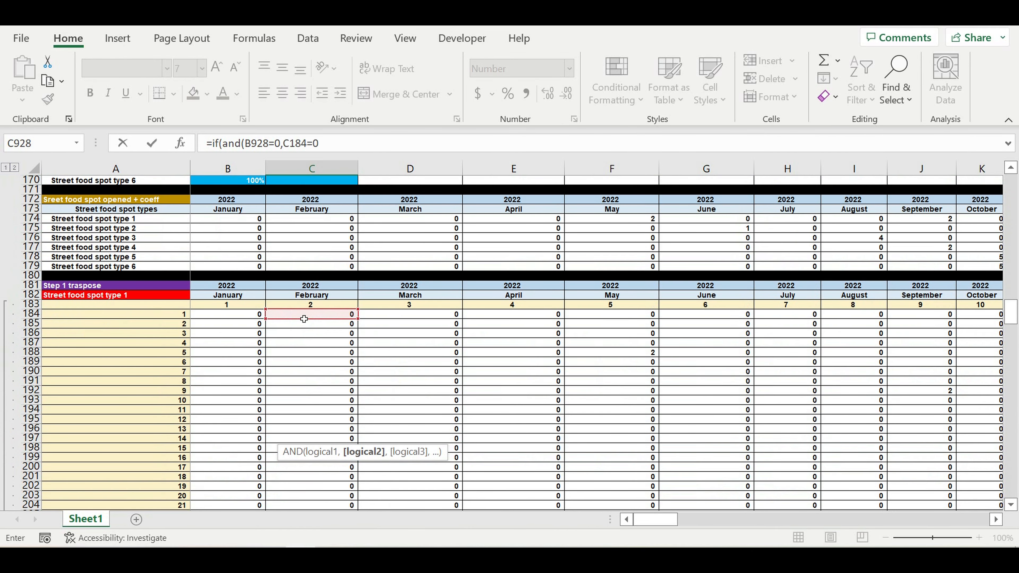
text(),)
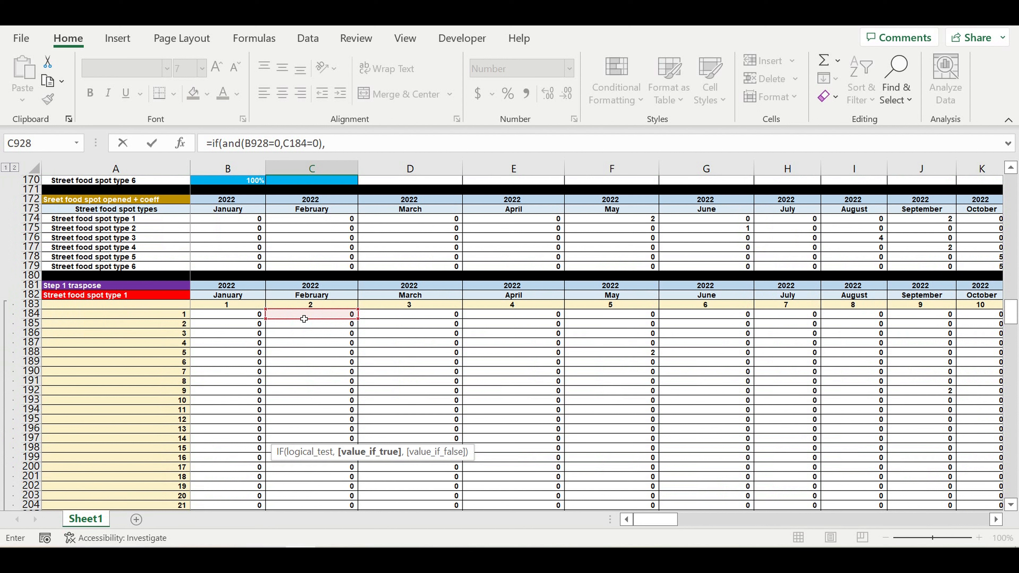
text(0,)
Nest a copy of the IF(AND()) clause as the false value, changed to test B928=0 and C184>0 and return 1.
drag(362, 146, 213, 144)
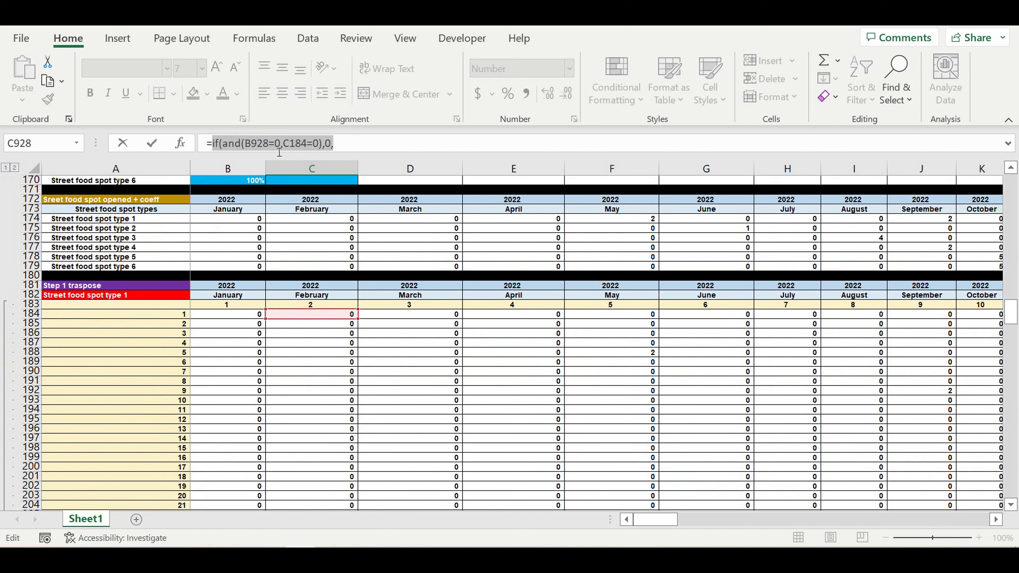
click(355, 147)
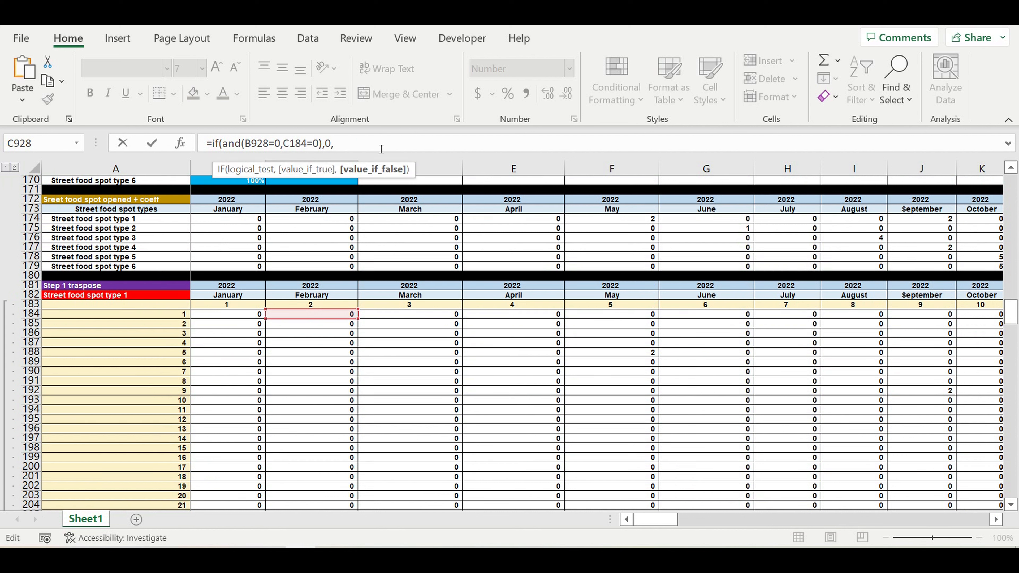
key(ctrl+v)
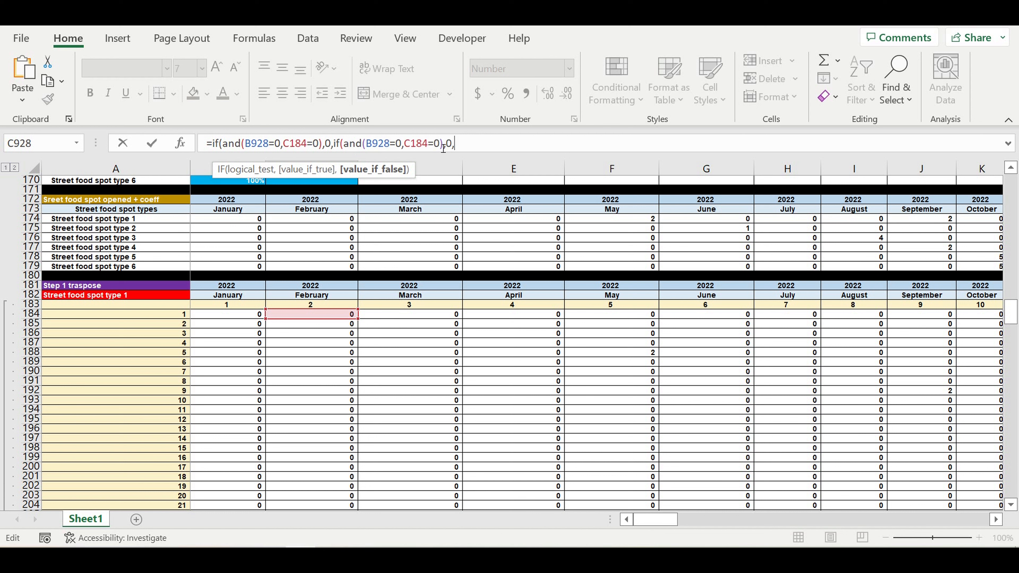
drag(435, 143, 429, 144)
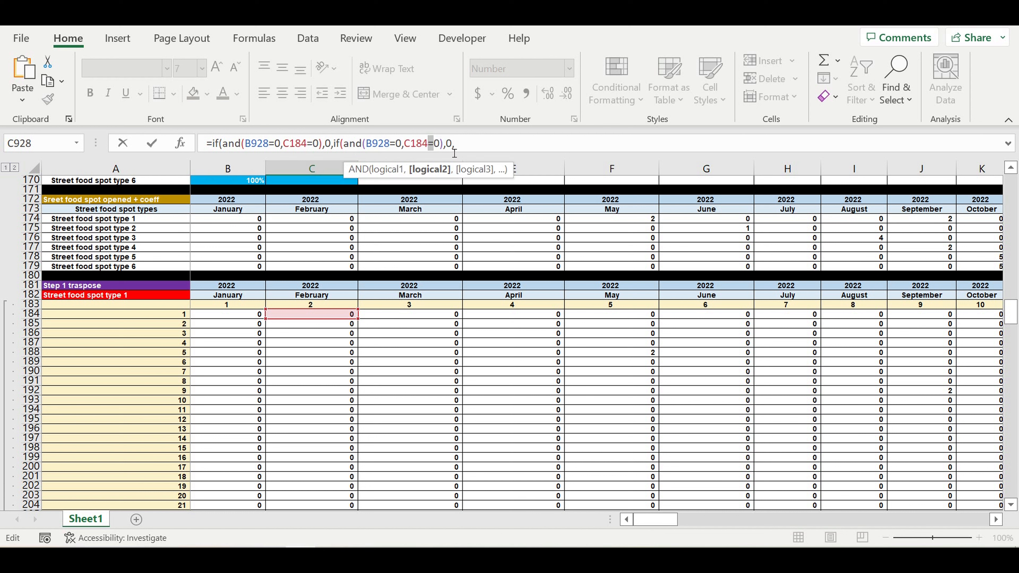
text(>)
click(489, 146)
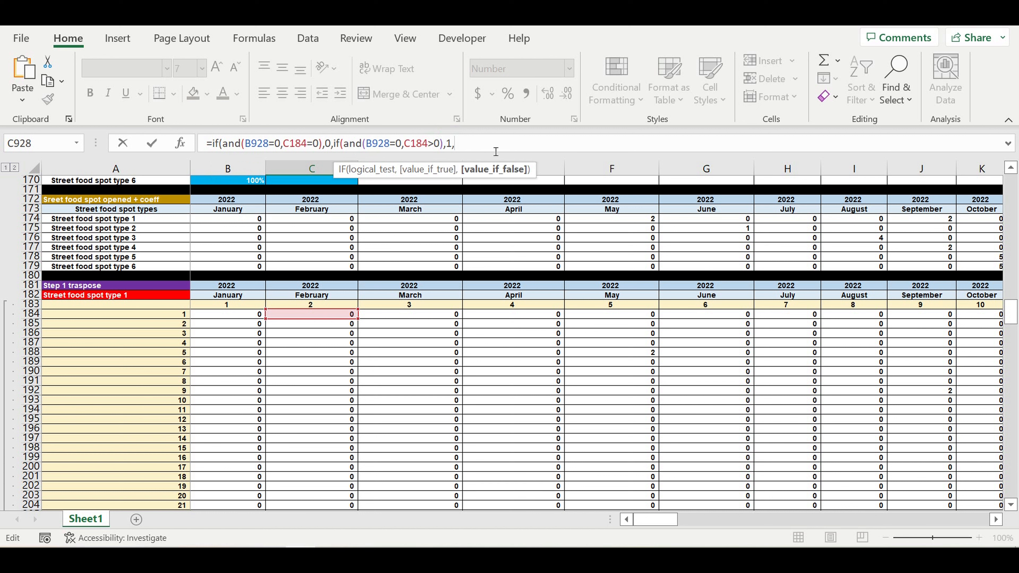
Nest a third IF(AND()) clause in the C928 formula with B928>0 as its first condition.
text(if(and()
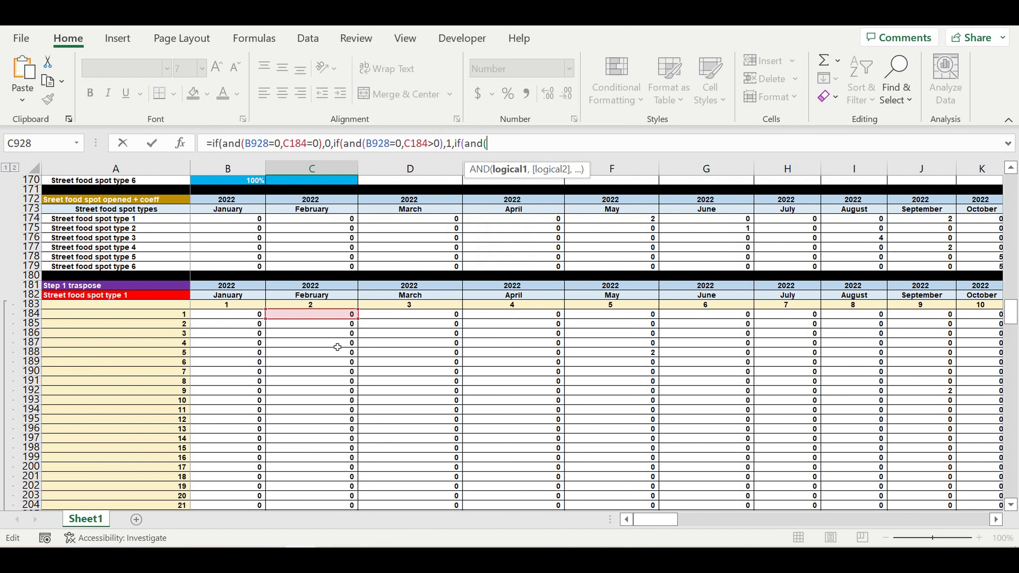
scroll(338, 347, down, 20)
scroll(330, 352, down, 20)
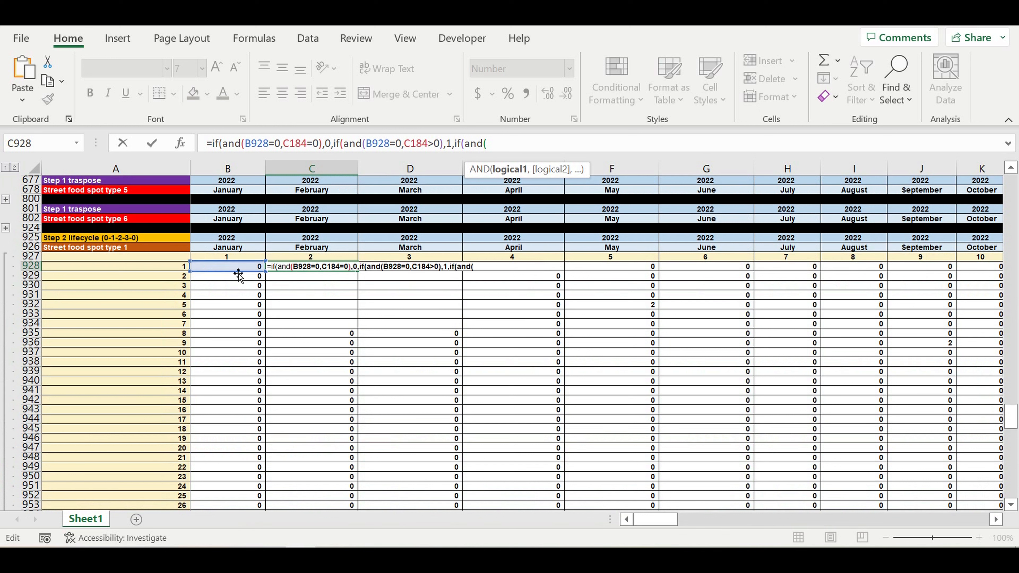
click(234, 271)
text(>)
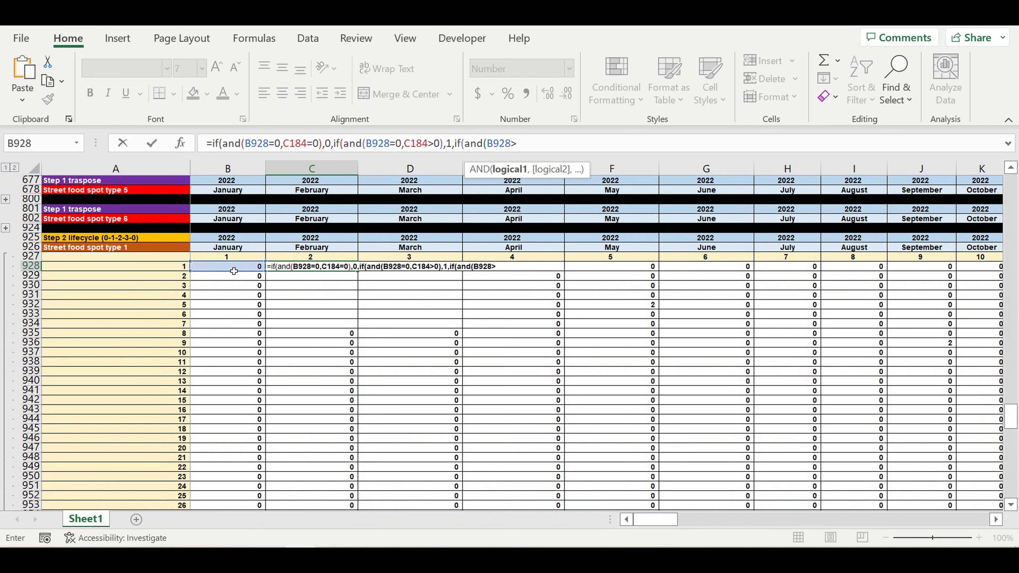
text(0,)
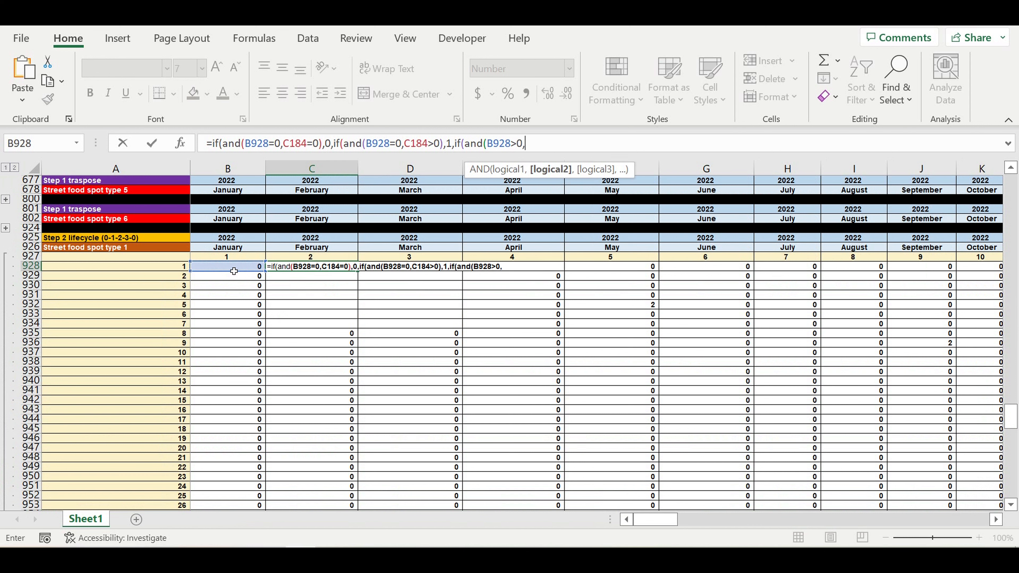
Add B928<$M$16 as the second condition, using spot type 1's lifecycle months as an absolute reference, and close the AND.
click(233, 271)
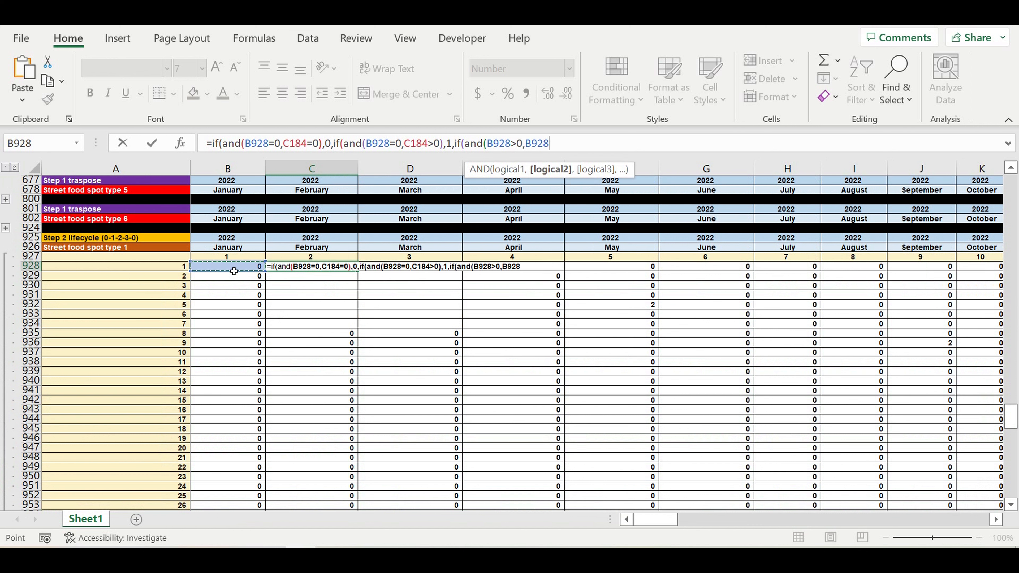
text(<)
drag(1014, 425, 1013, 186)
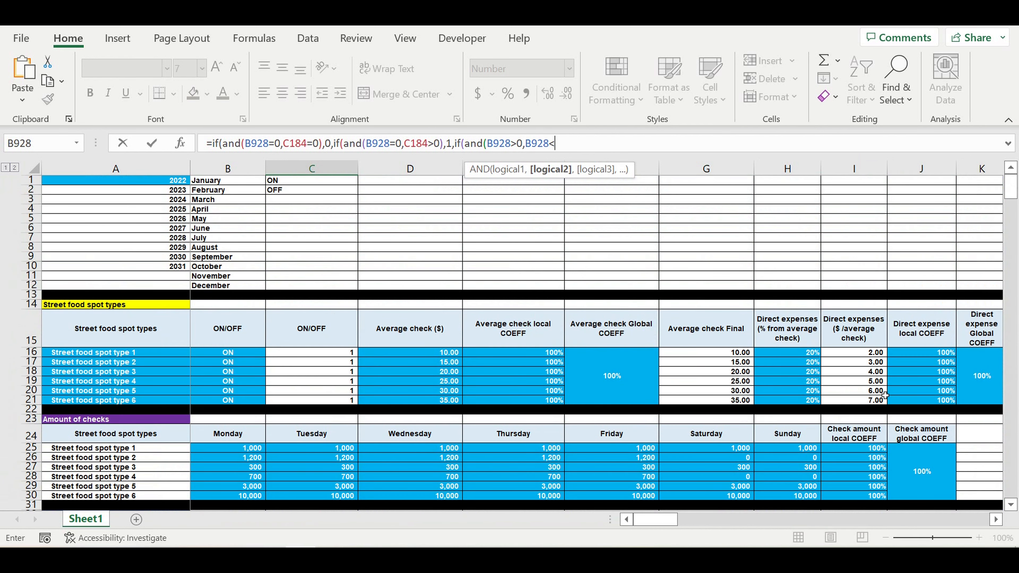
scroll(1004, 524, right, 5)
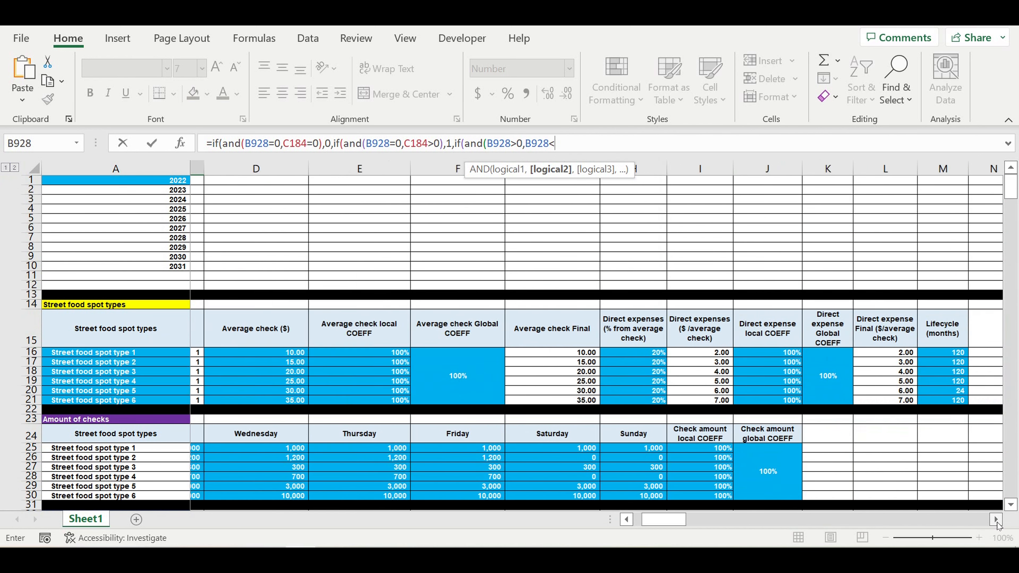
click(635, 355)
click(584, 147)
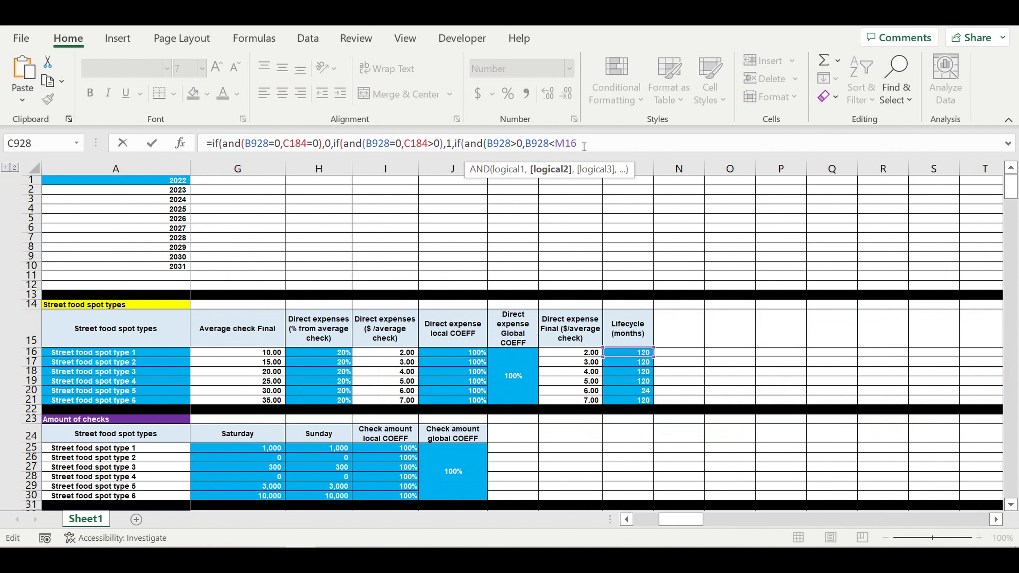
text($M$)
click(616, 144)
text())
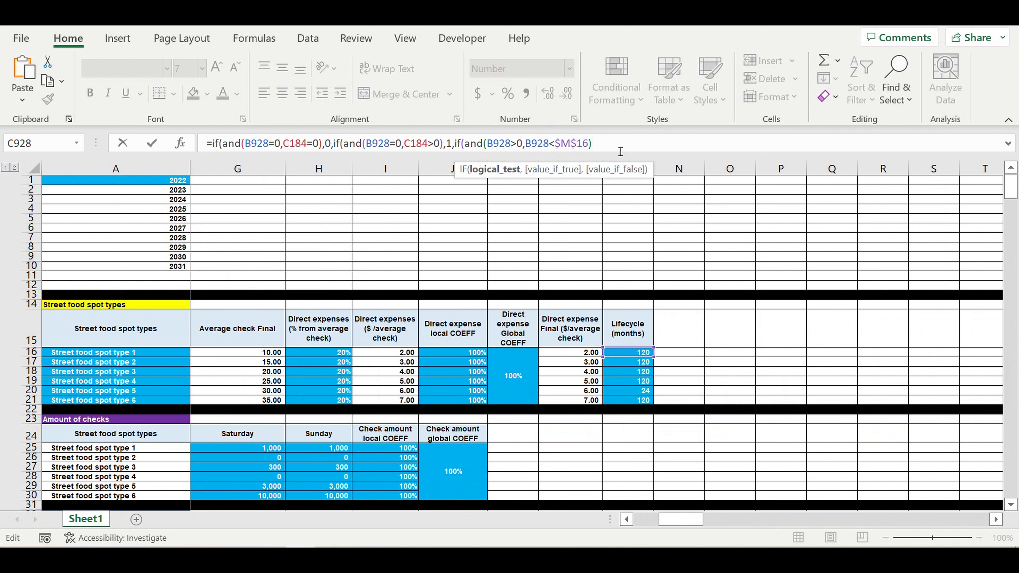
Complete the C928 formula with B928+1 as the third IF's true value and 0 otherwise, closing all nested IFs.
text(,)
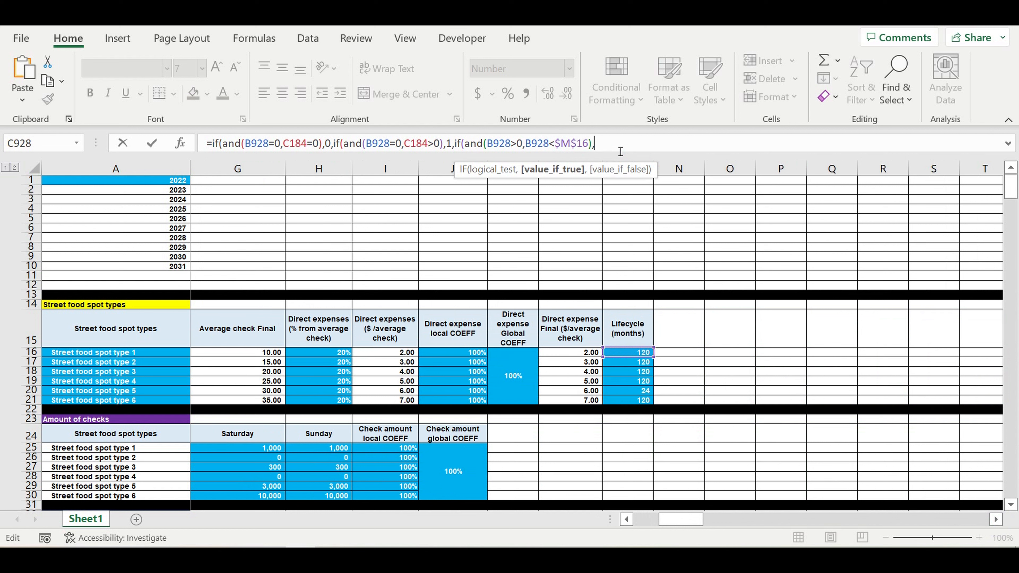
drag(525, 144, 549, 144)
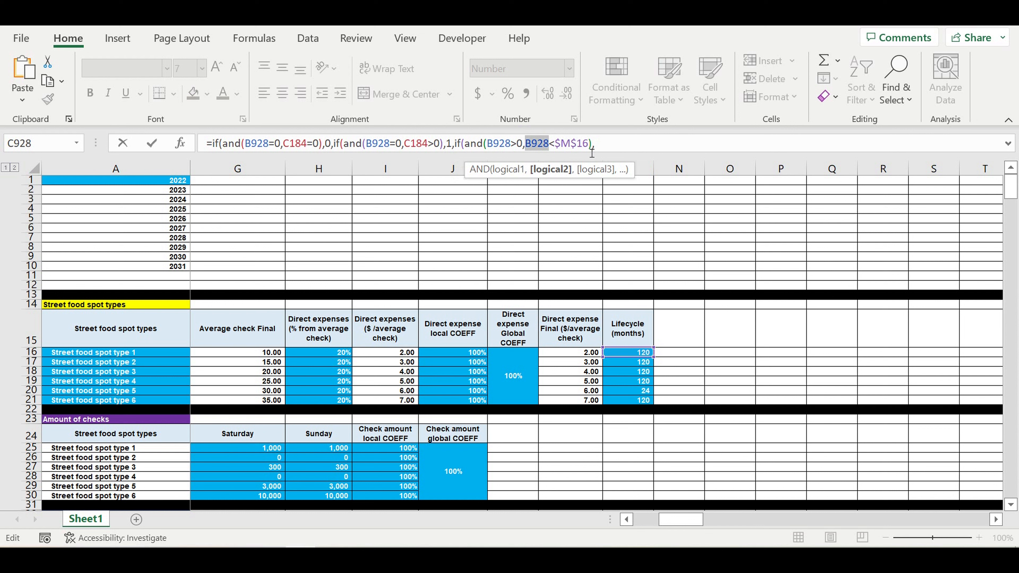
key(ctrl+c)
click(634, 148)
key(ctrl+v)
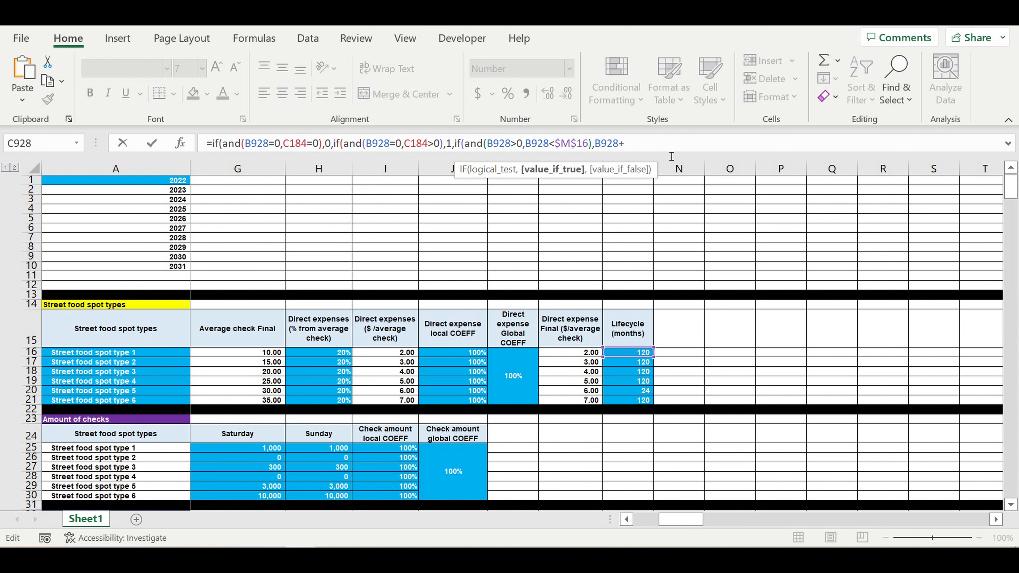
text(+1,)
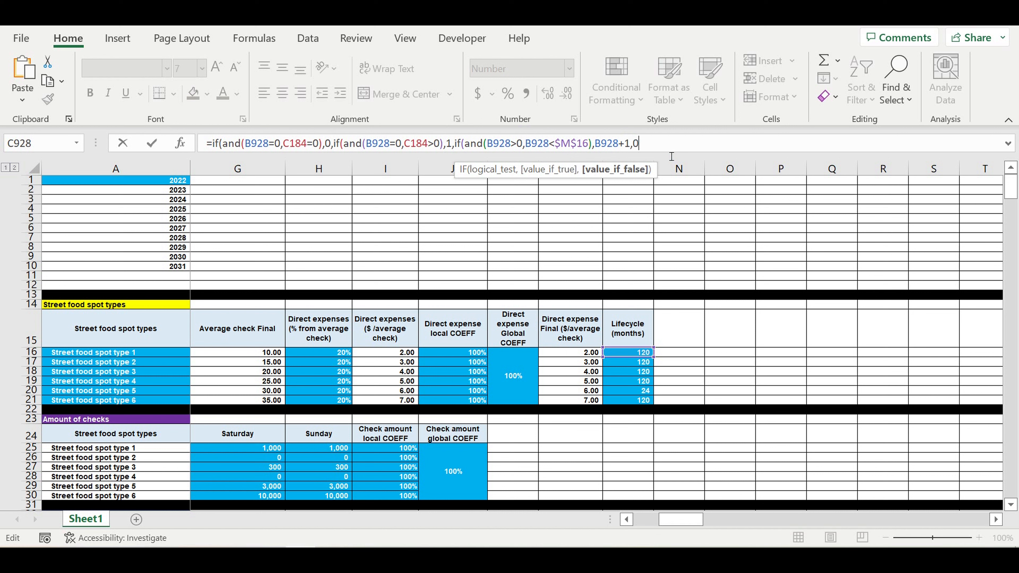
text(0))
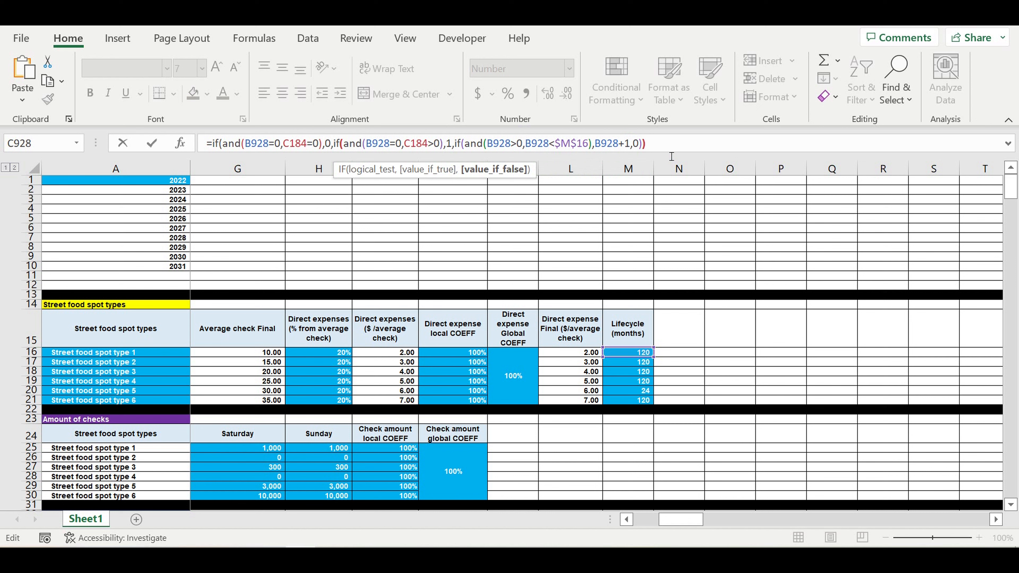
text())
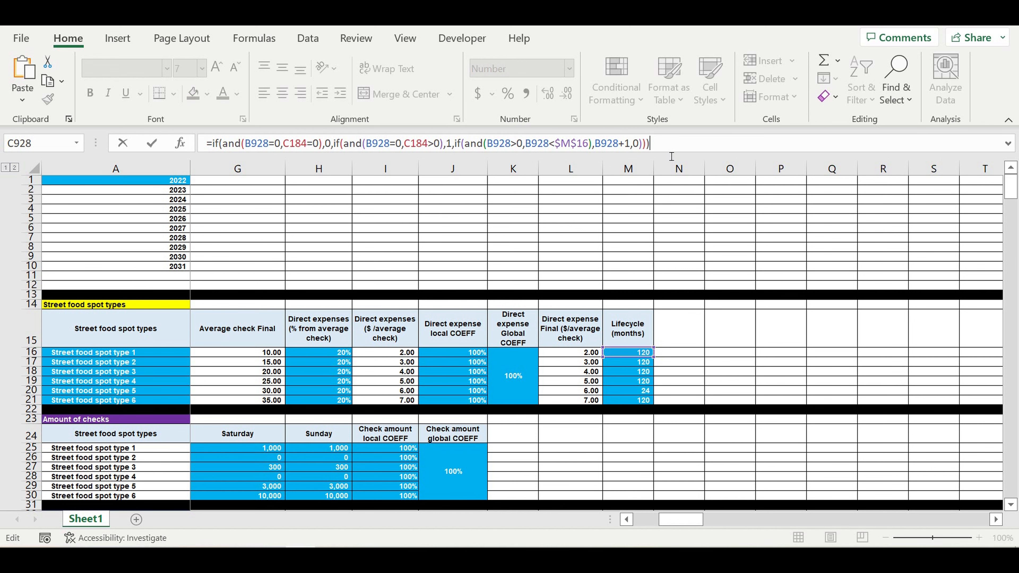
key(Return)
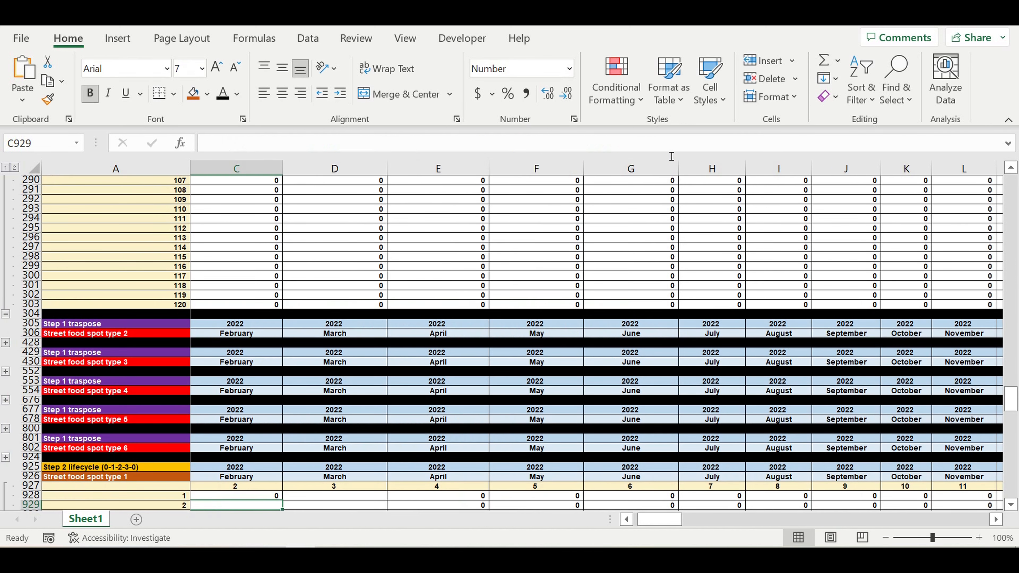
Fill the C928 lifecycle formula across to column DQ and down to row 1047 of the spot type 1 table.
scroll(397, 297, down, 4)
scroll(396, 298, down, 4)
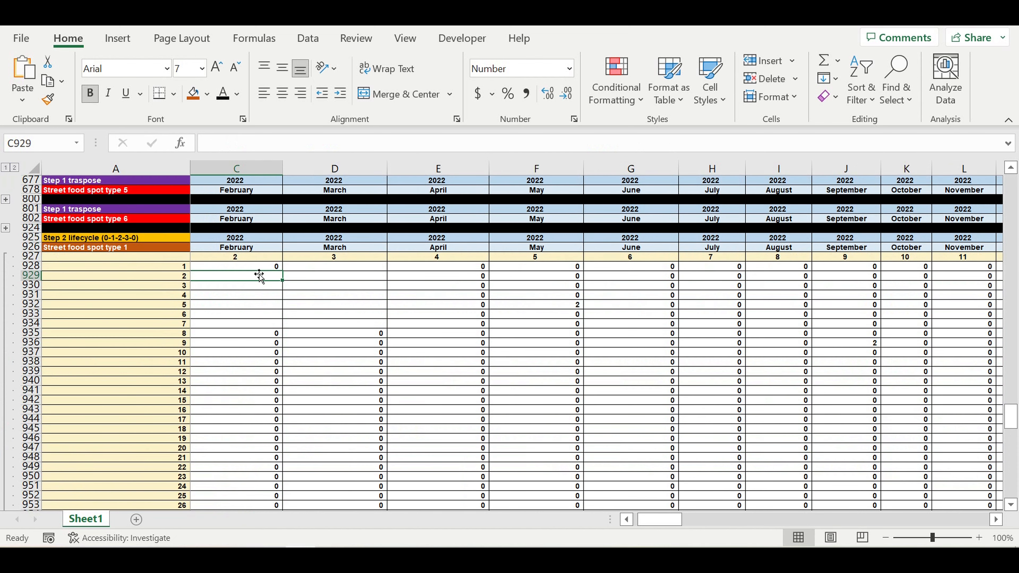
click(257, 267)
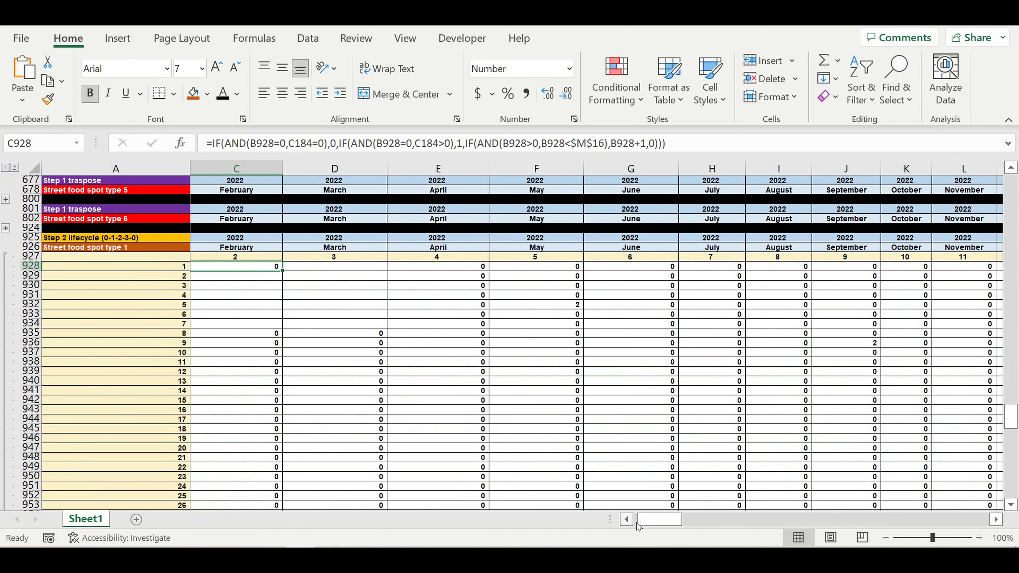
click(627, 520)
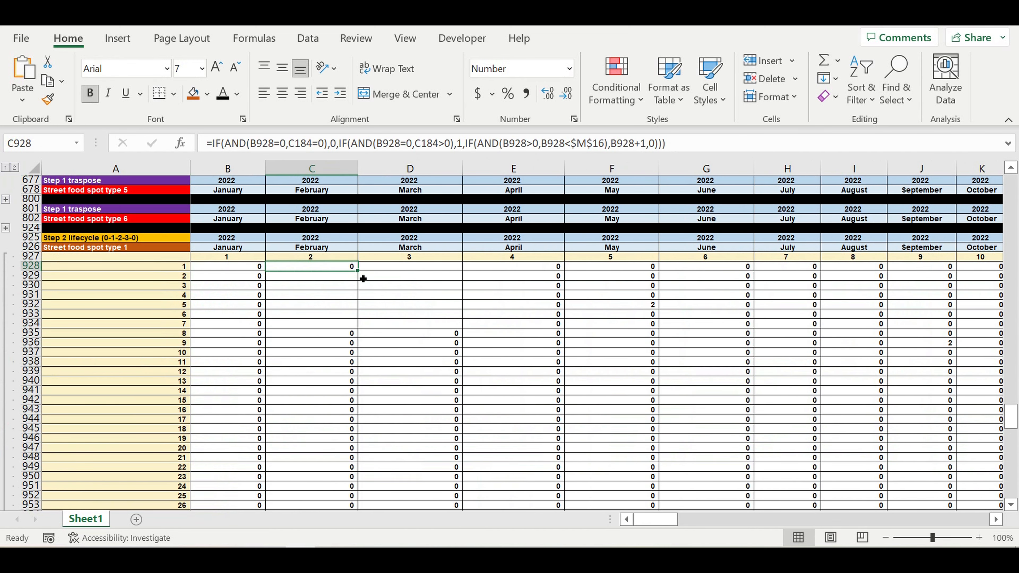
drag(358, 271, 856, 389)
drag(892, 361, 879, 368)
Clear the totals column DR of the spot type 1 lifecycle table, including its header and shading, down to row 1047.
scroll(879, 368, up, 5)
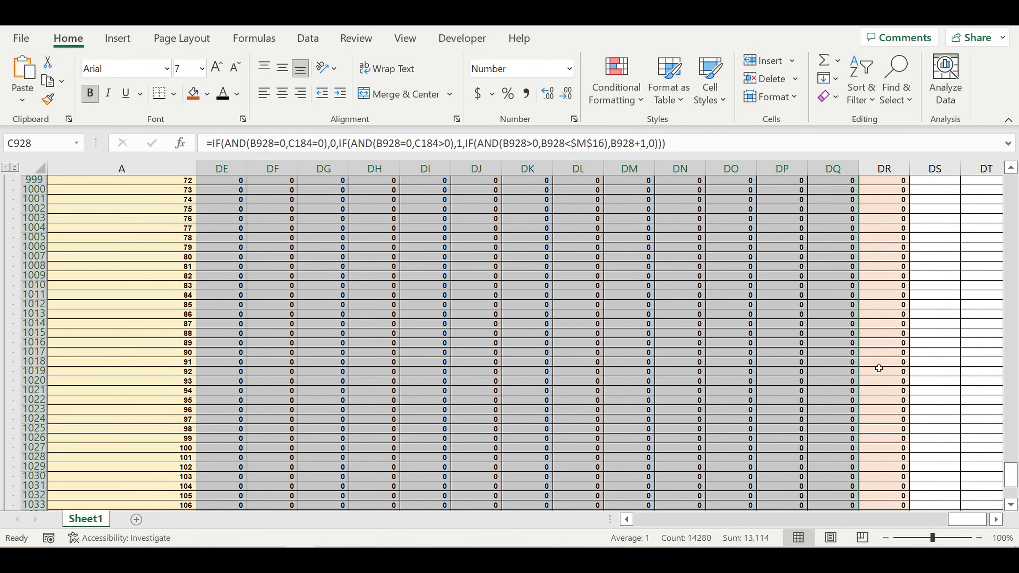
scroll(879, 368, up, 20)
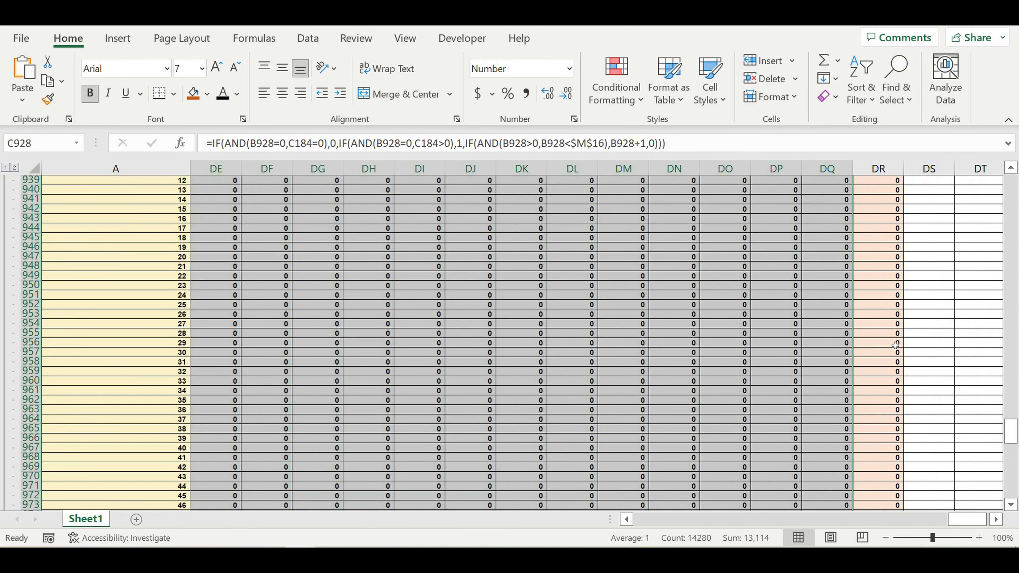
scroll(895, 344, down, 4)
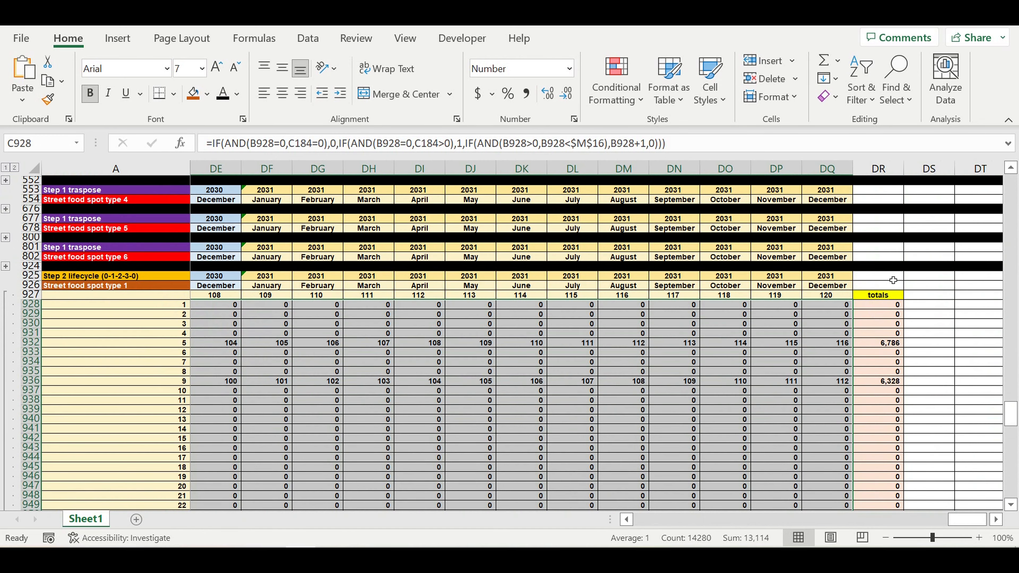
click(886, 286)
drag(904, 291, 876, 490)
key(Delete)
click(957, 429)
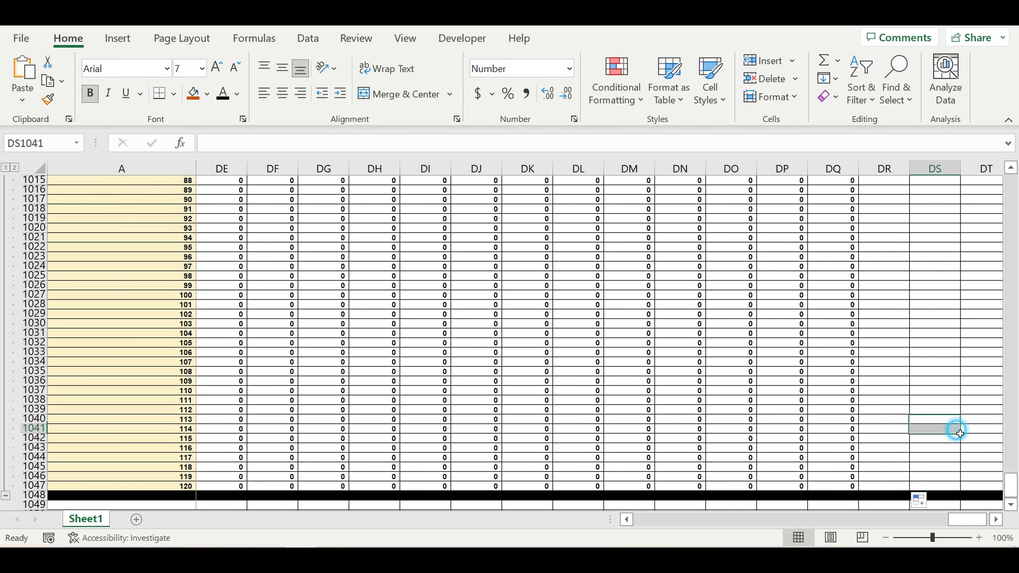
Check the month counts in rows 932 and 936 of the lifecycle table against their May and September 2022 opening months.
scroll(919, 400, up, 20)
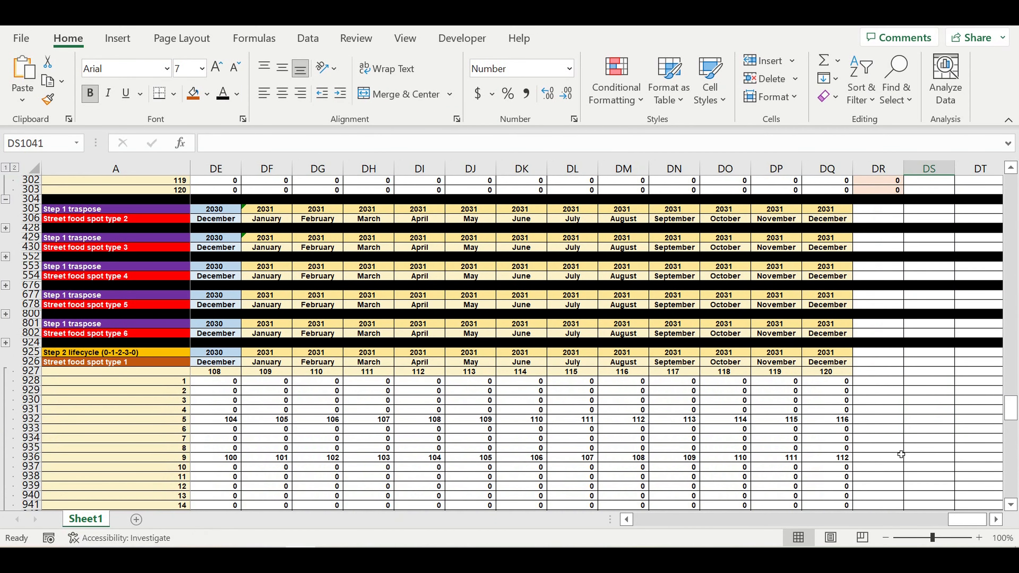
drag(967, 520, 476, 532)
scroll(843, 426, down, 2)
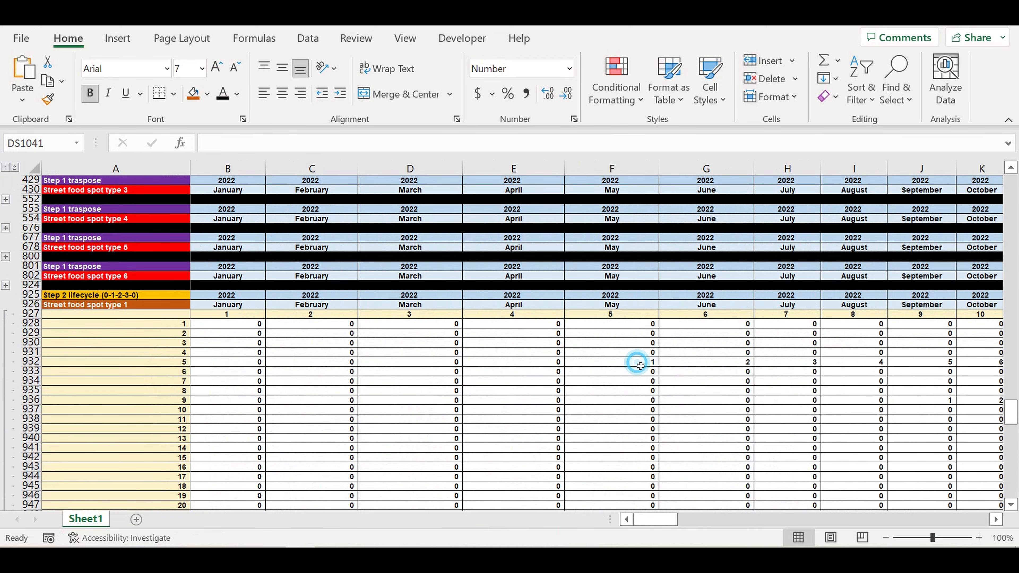
drag(638, 360, 917, 365)
drag(623, 308, 620, 297)
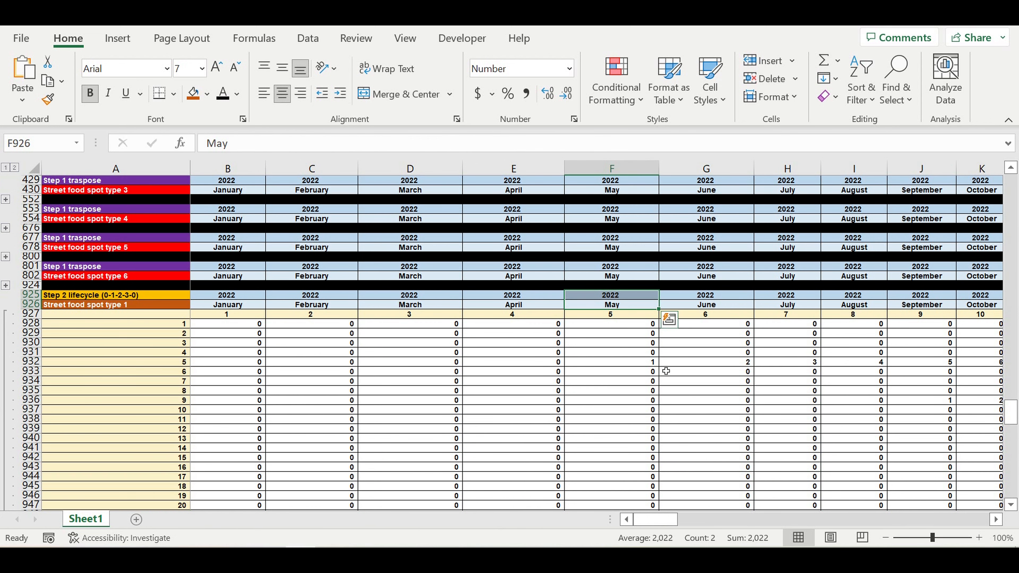
click(996, 520)
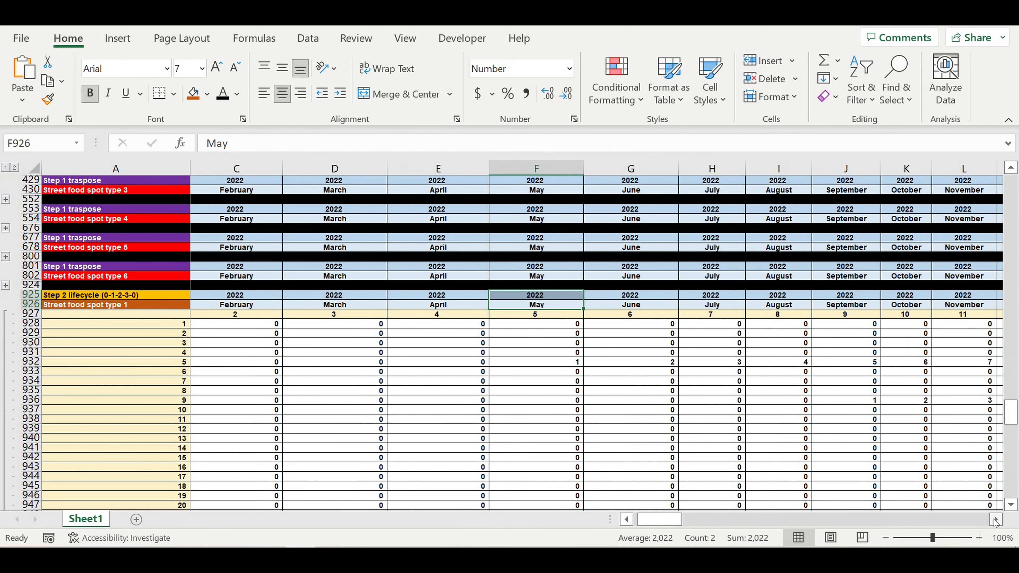
click(996, 520)
click(772, 400)
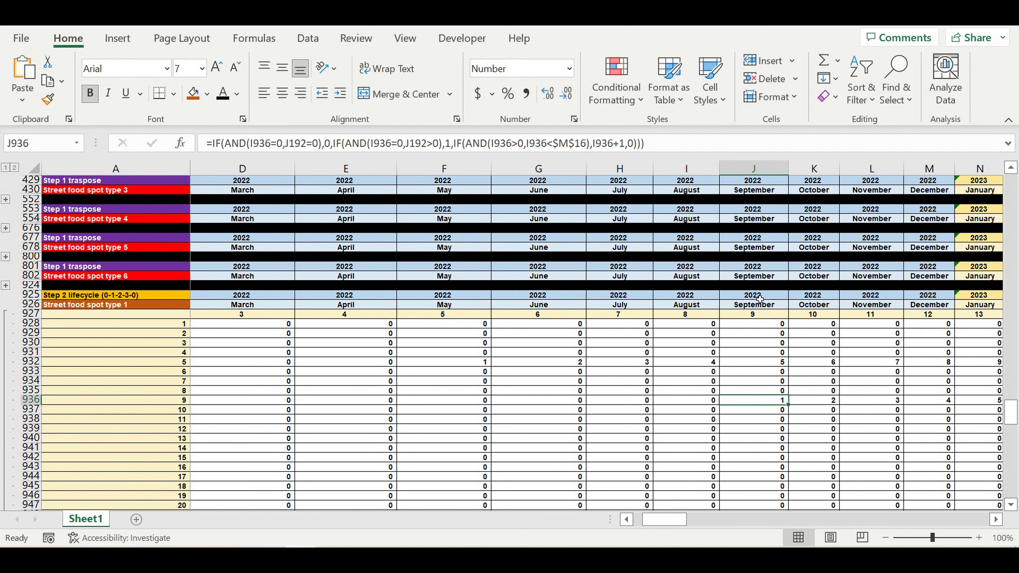
click(753, 387)
click(774, 400)
drag(764, 362, 936, 362)
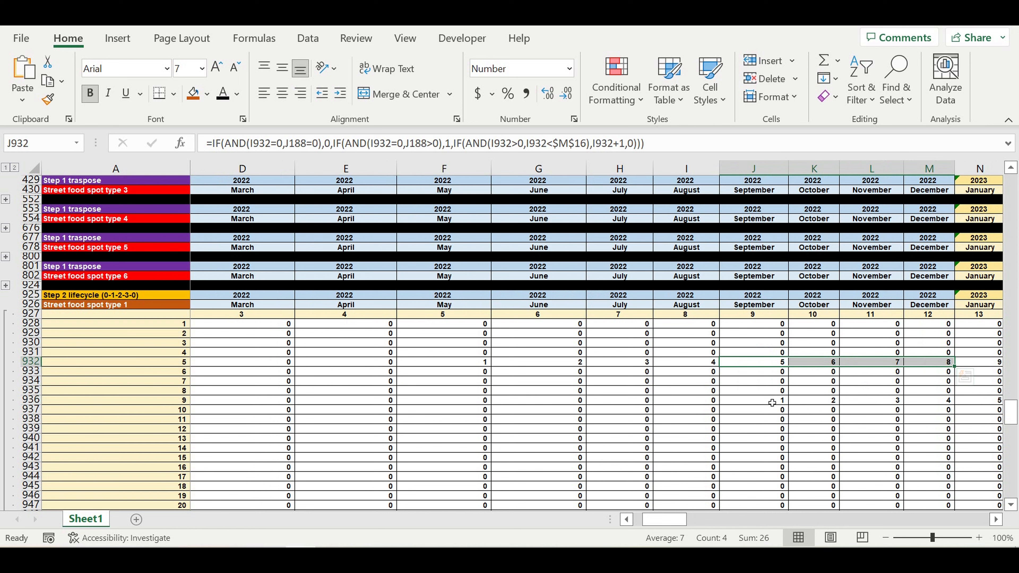
click(767, 400)
drag(884, 400, 1009, 178)
Set the lifecycle of street food spot type 1 in M16 to 36 months.
drag(714, 519, 658, 519)
click(997, 519)
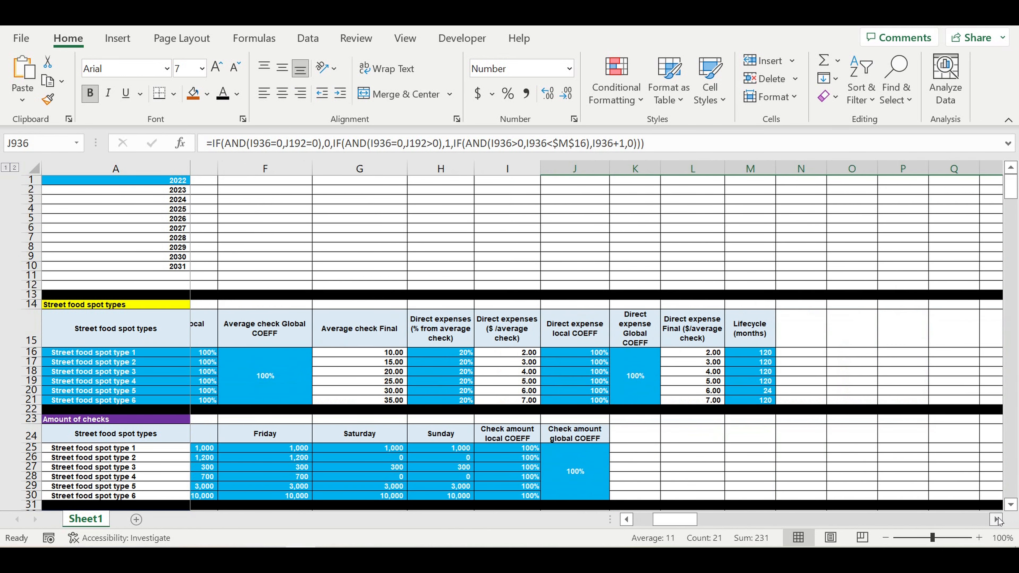
click(720, 353)
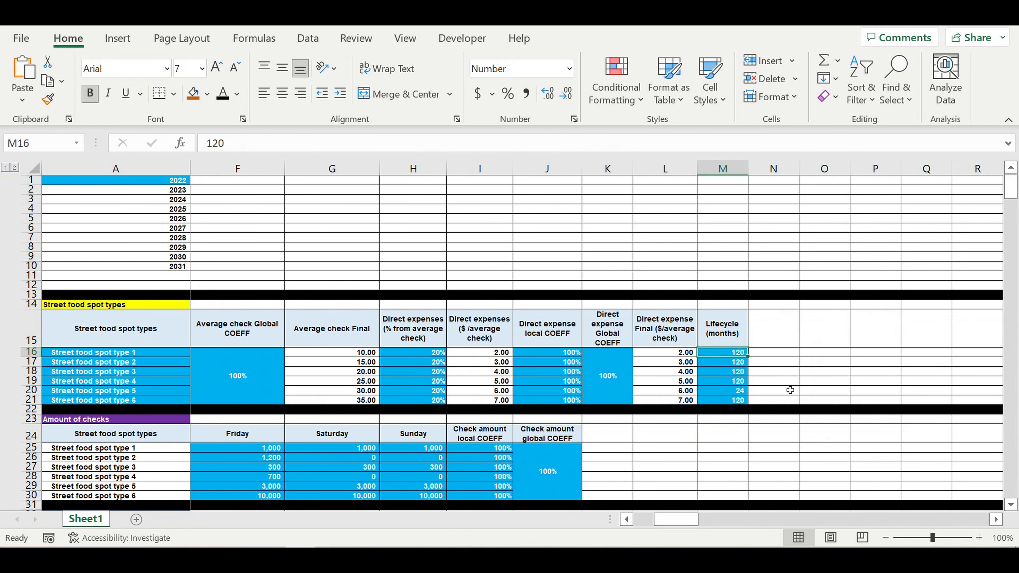
text(36)
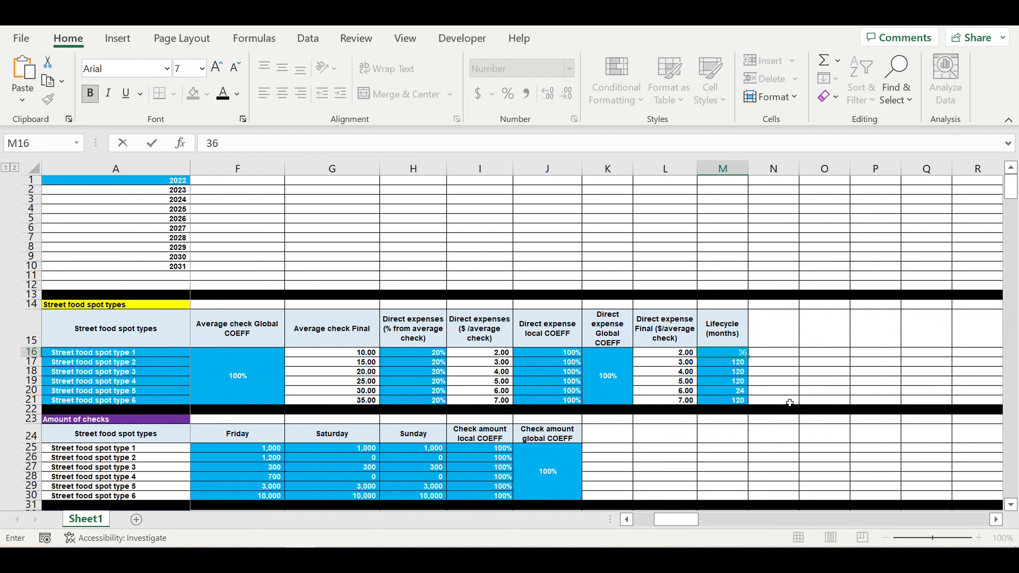
click(766, 355)
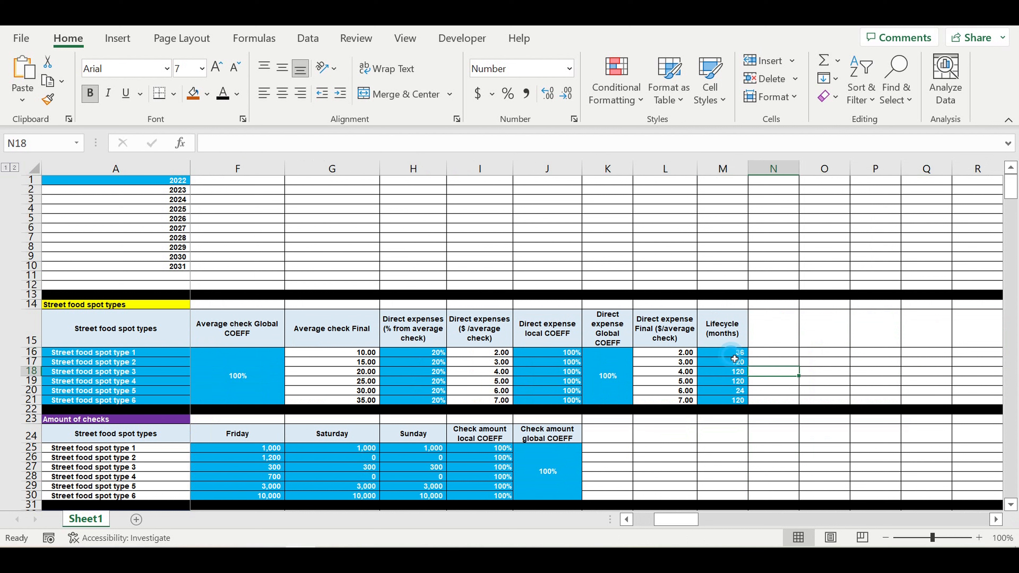
click(726, 355)
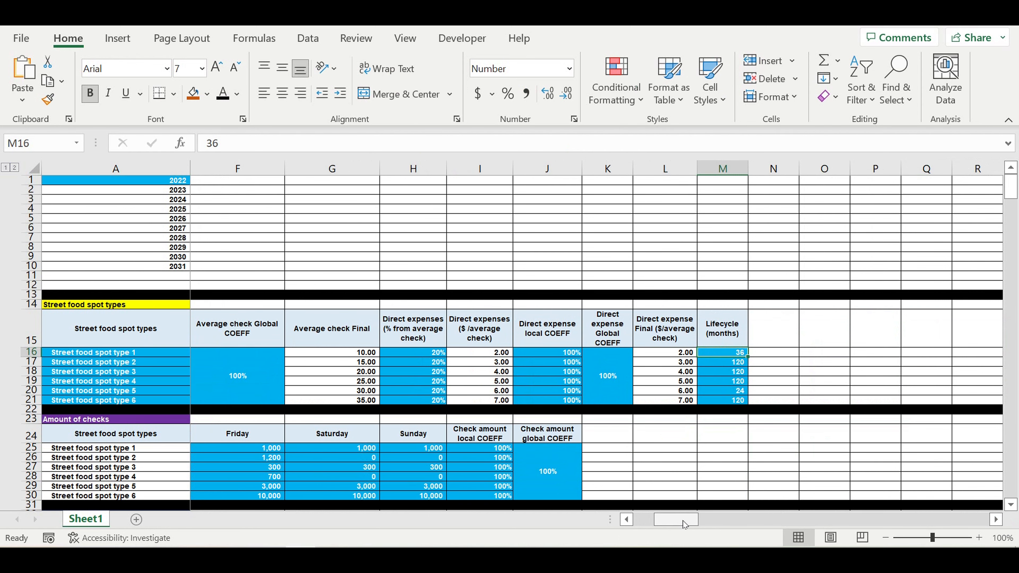
Examine where the month counts in rows 932 and 936 of the spot type 1 lifecycle table end.
drag(683, 520, 661, 520)
scroll(505, 428, down, 8)
scroll(502, 437, down, 20)
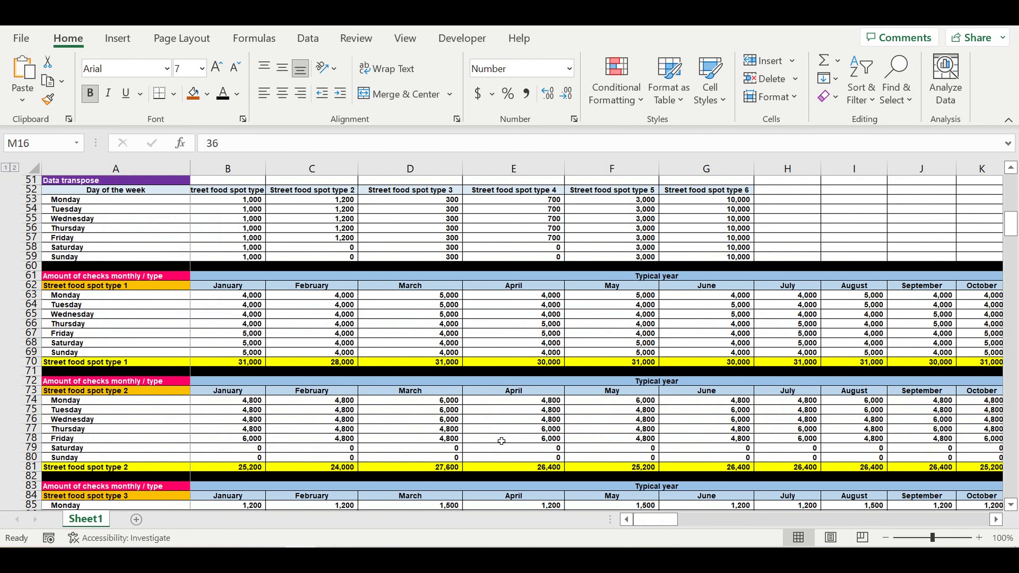
scroll(494, 458, down, 6)
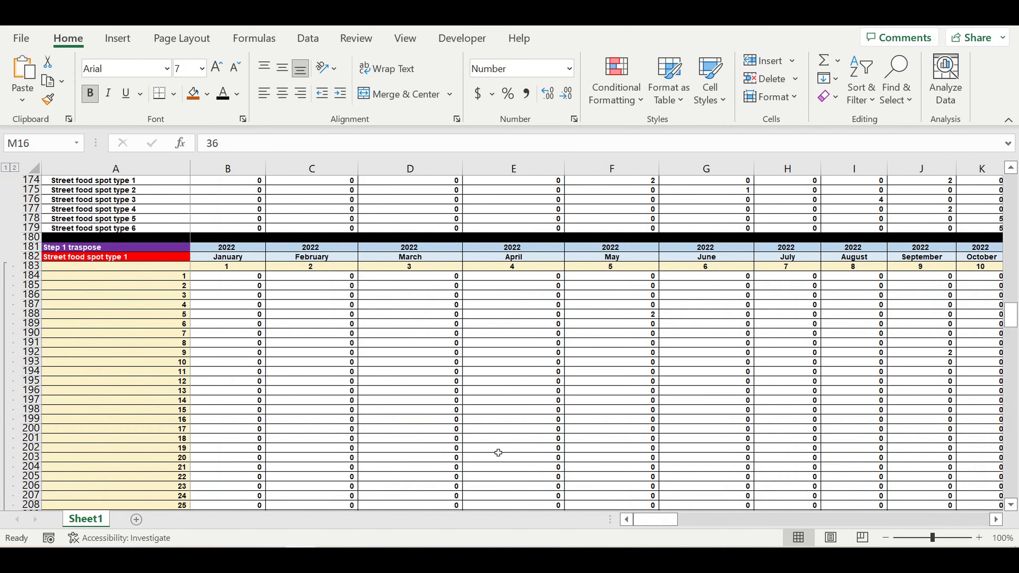
scroll(473, 405, down, 20)
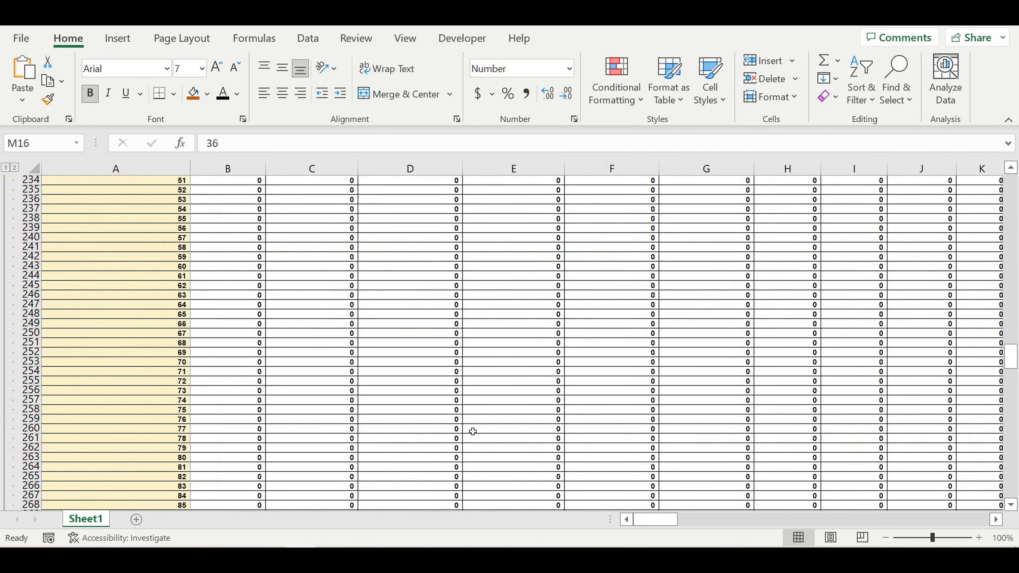
scroll(470, 429, down, 20)
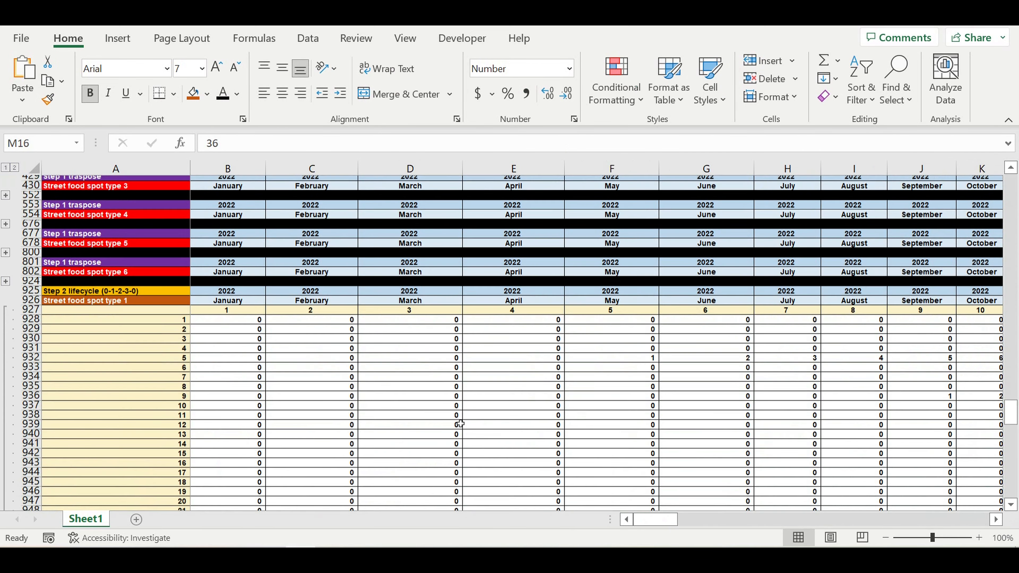
scroll(460, 424, down, 2)
drag(637, 328, 831, 328)
click(891, 329)
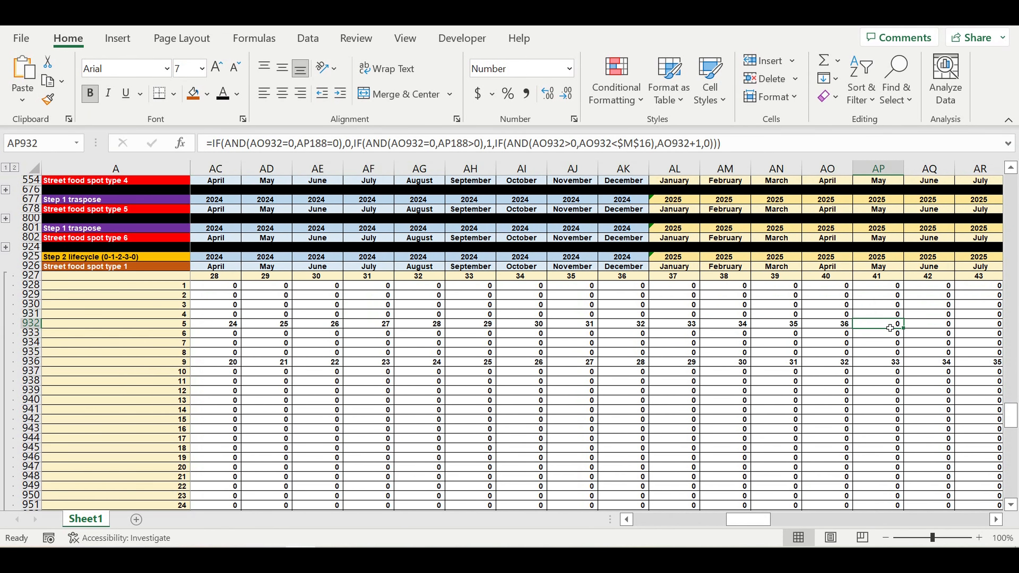
click(885, 363)
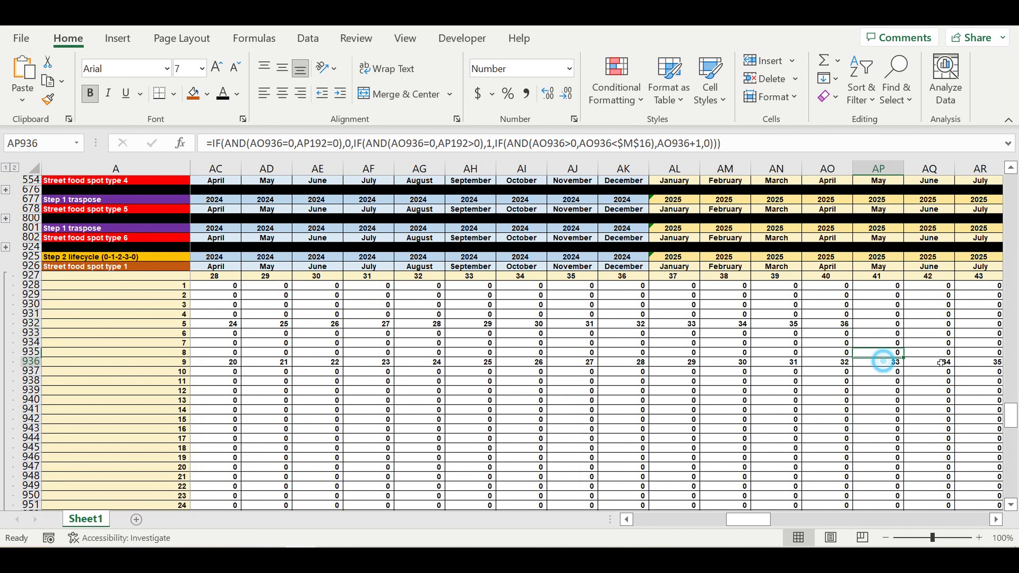
drag(885, 363, 894, 374)
Review the number of spots opened per type from May to September 2022 in the spots opened table.
drag(758, 520, 389, 389)
scroll(385, 386, up, 20)
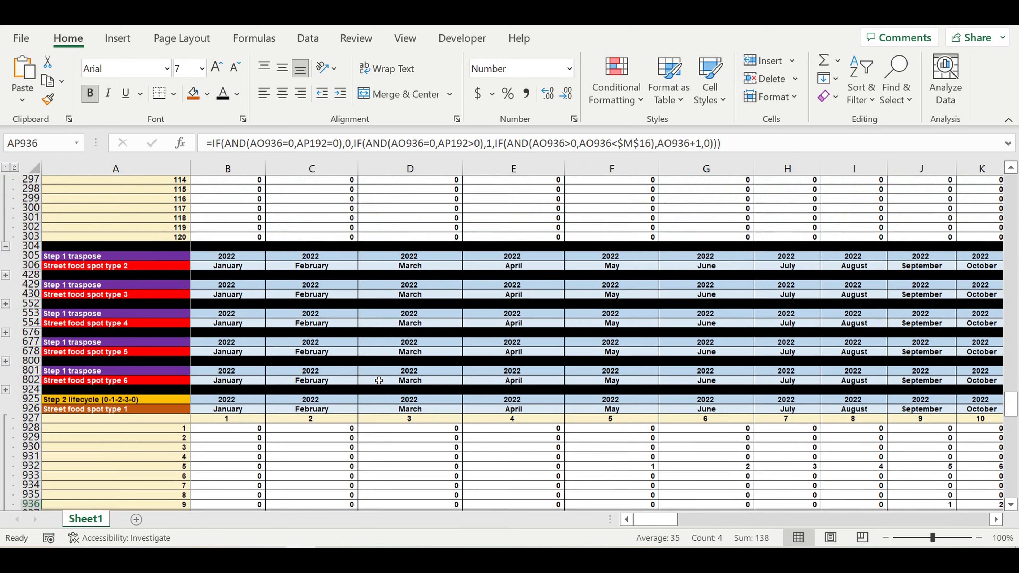
scroll(385, 381, up, 20)
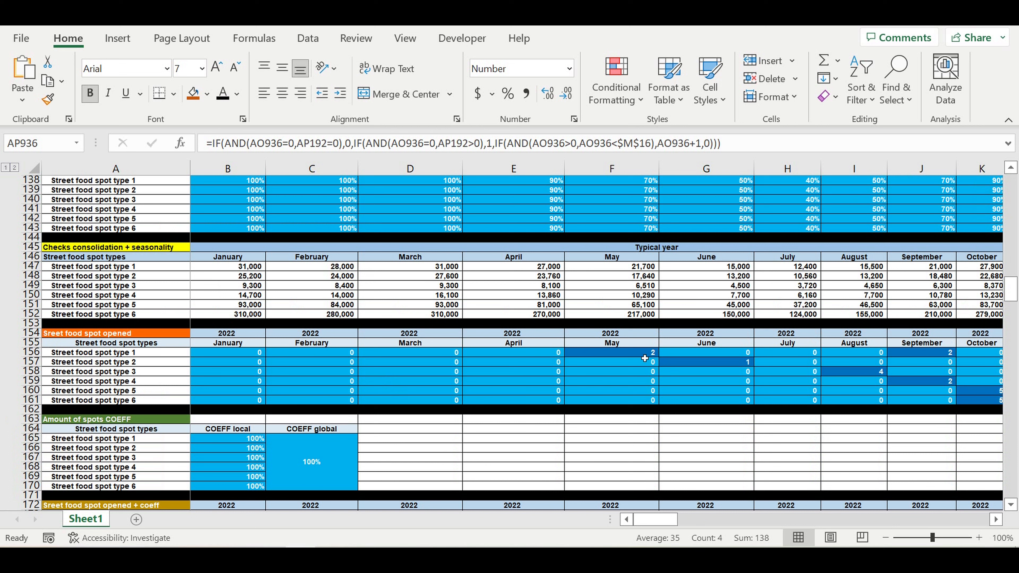
drag(645, 359, 913, 403)
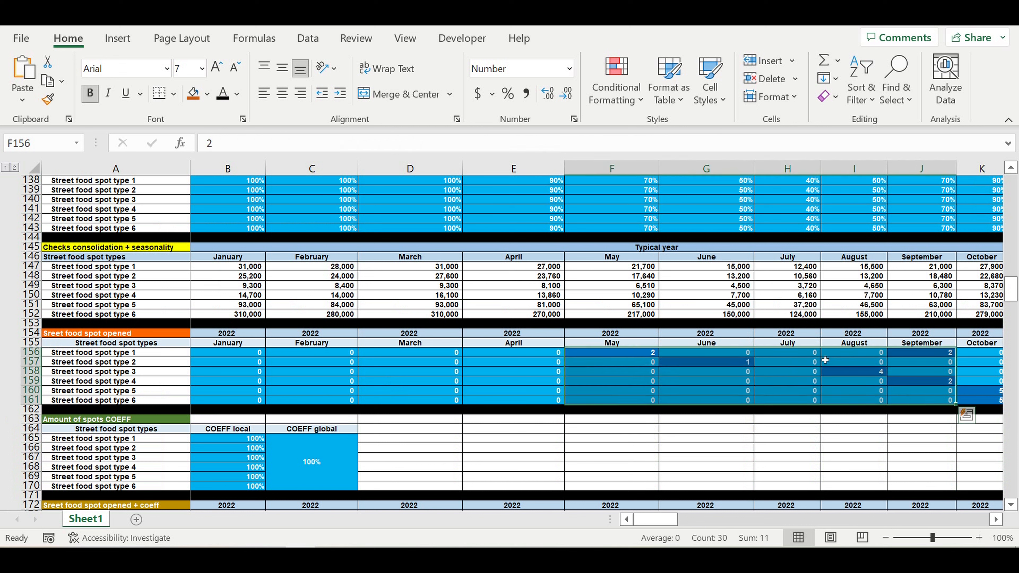
click(796, 346)
click(851, 346)
click(854, 383)
click(813, 383)
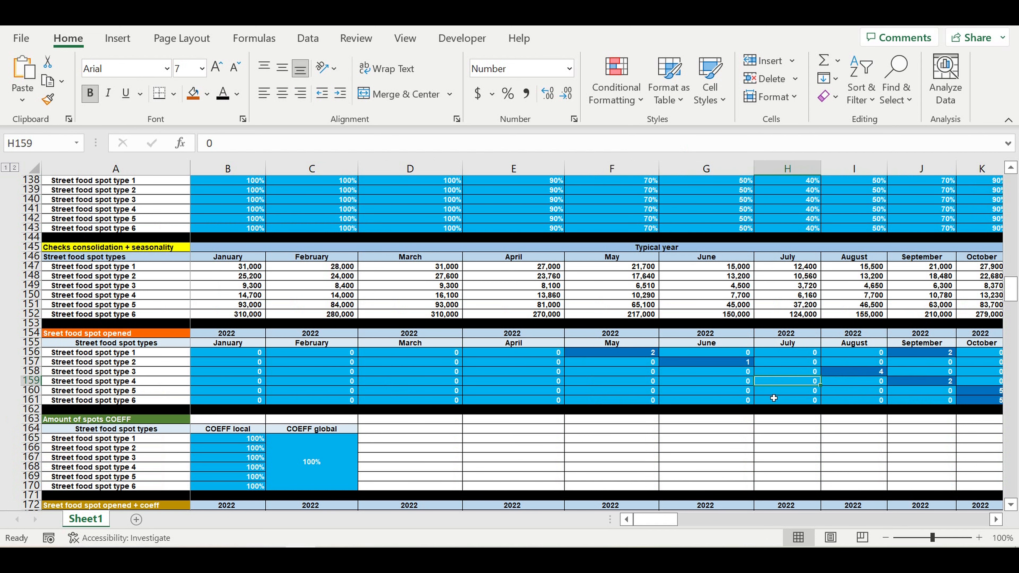
Collapse the Step 1 transpose table of street food spot type 1.
scroll(422, 356, down, 20)
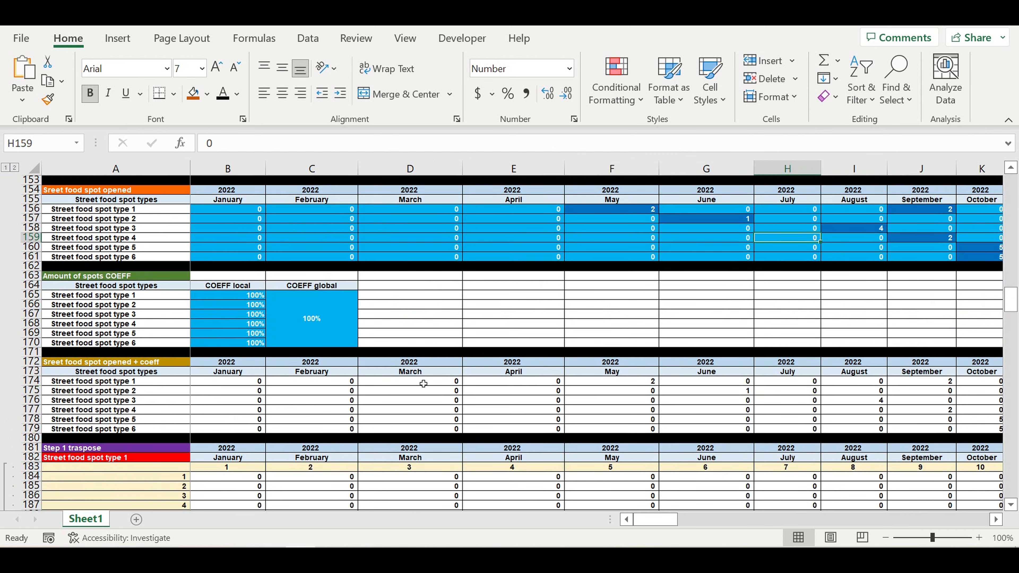
scroll(410, 423, down, 17)
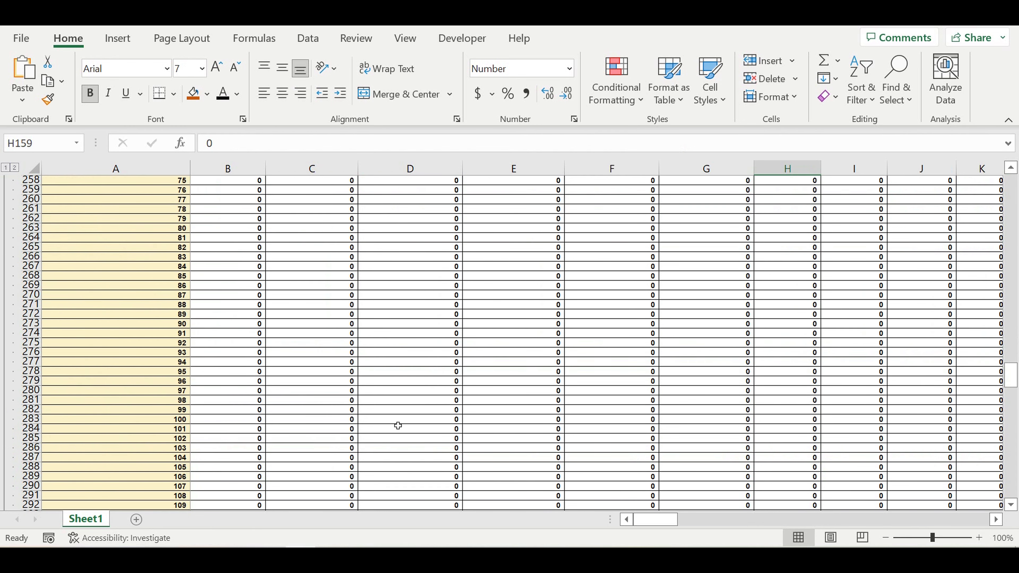
scroll(83, 375, down, 4)
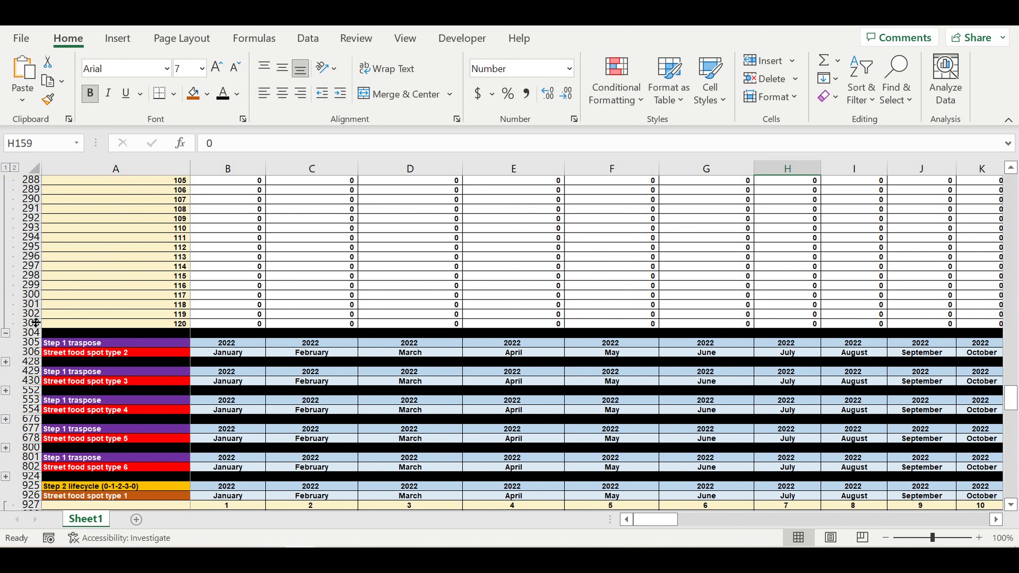
click(6, 333)
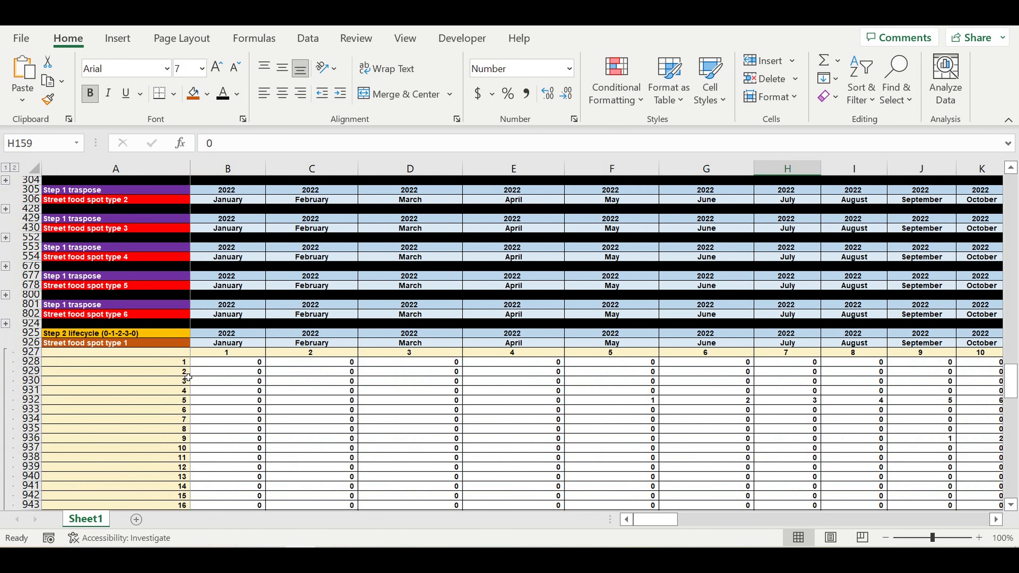
Collapse the Step 2 lifecycle table of street food spot type 1 down to its header rows.
click(112, 373)
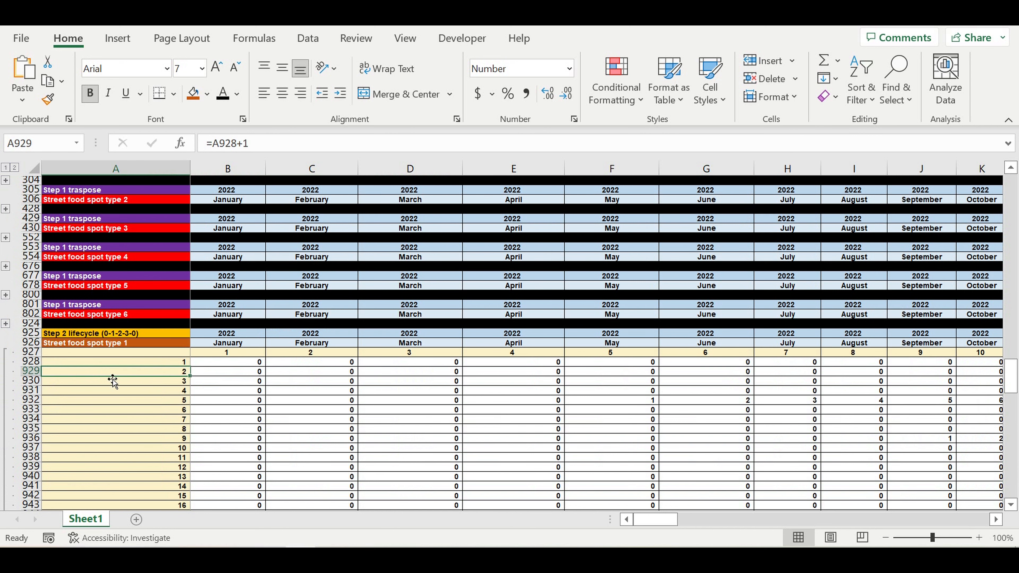
scroll(133, 385, down, 5)
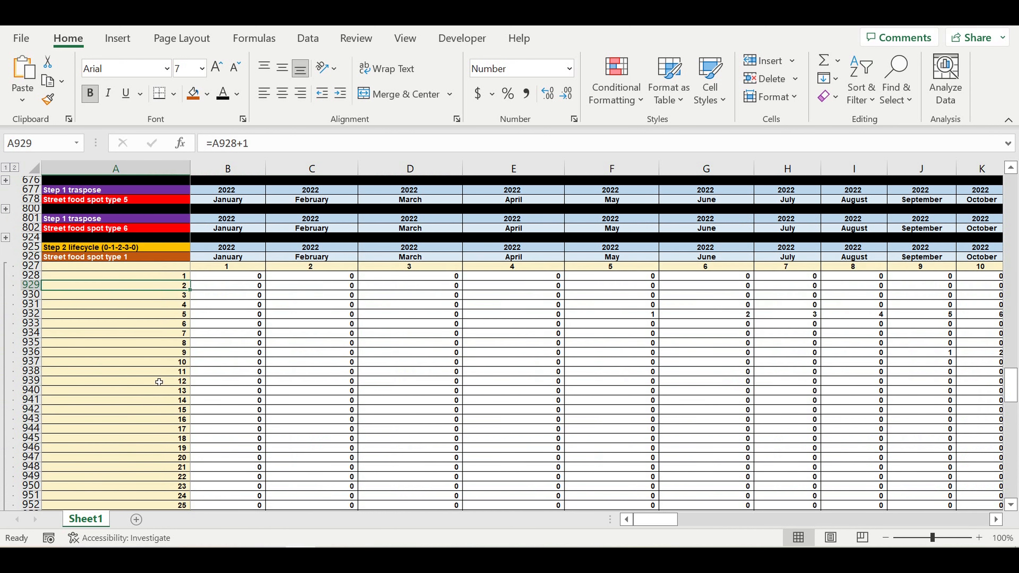
scroll(418, 314, up, 4)
scroll(235, 303, up, 1)
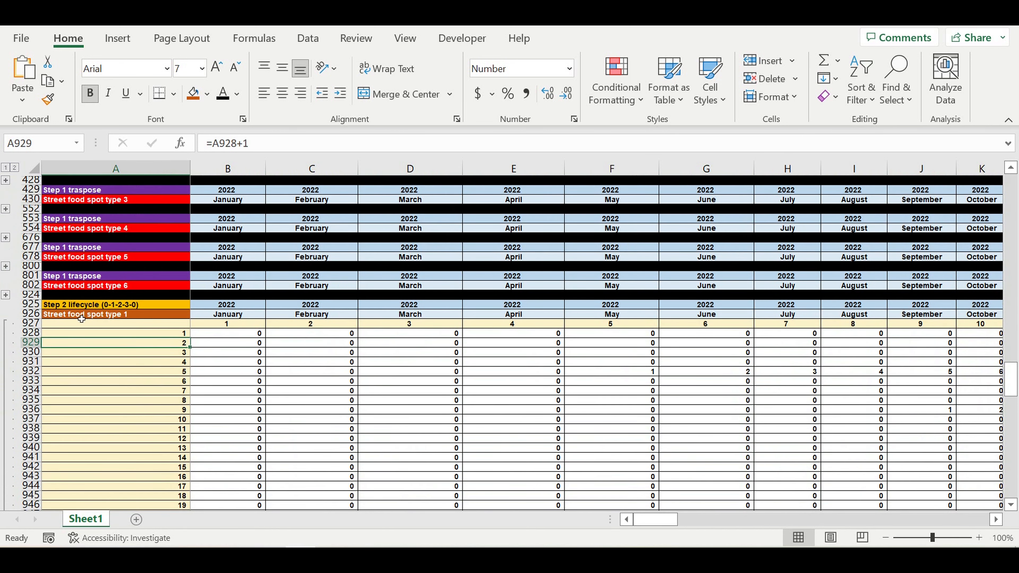
click(81, 318)
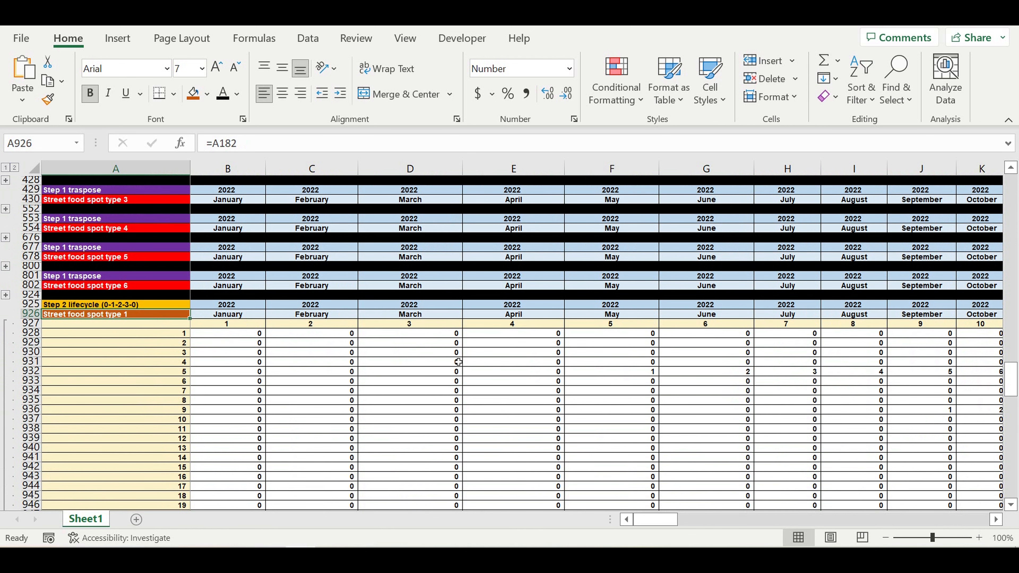
scroll(311, 383, down, 20)
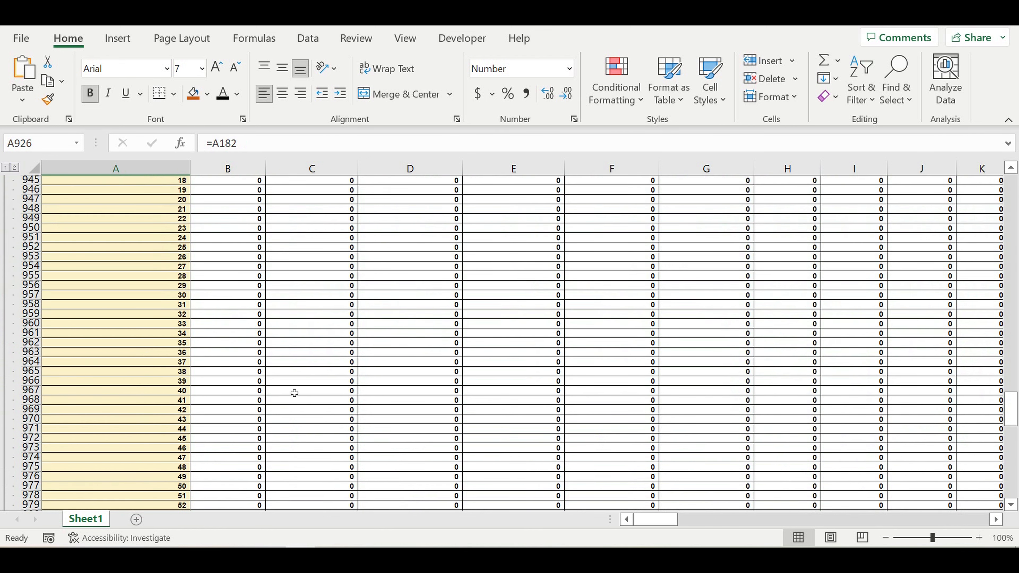
scroll(249, 418, down, 5)
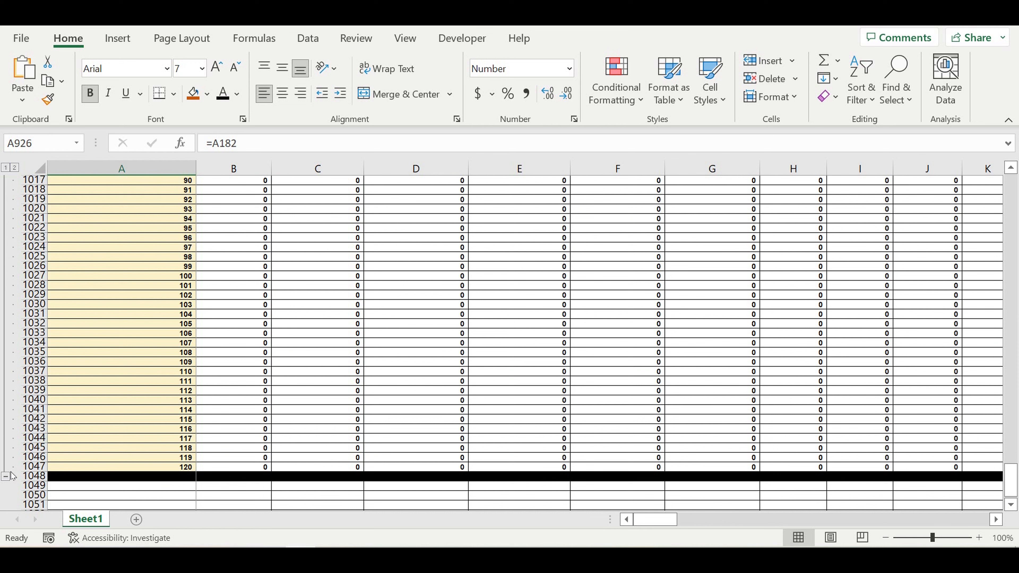
click(6, 478)
Copy the spot type 1 lifecycle block, rows 925 to 1048, and paste it at rows 1049 and 1173 for spot types 2 and 3.
scroll(201, 331, up, 5)
click(168, 342)
drag(43, 277, 43, 297)
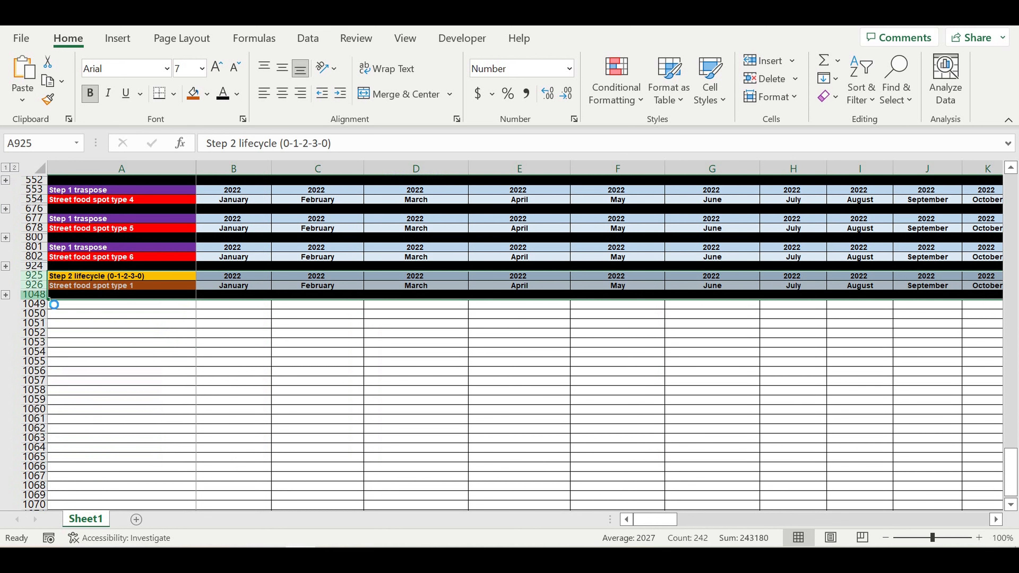
key(ctrl+c)
click(79, 307)
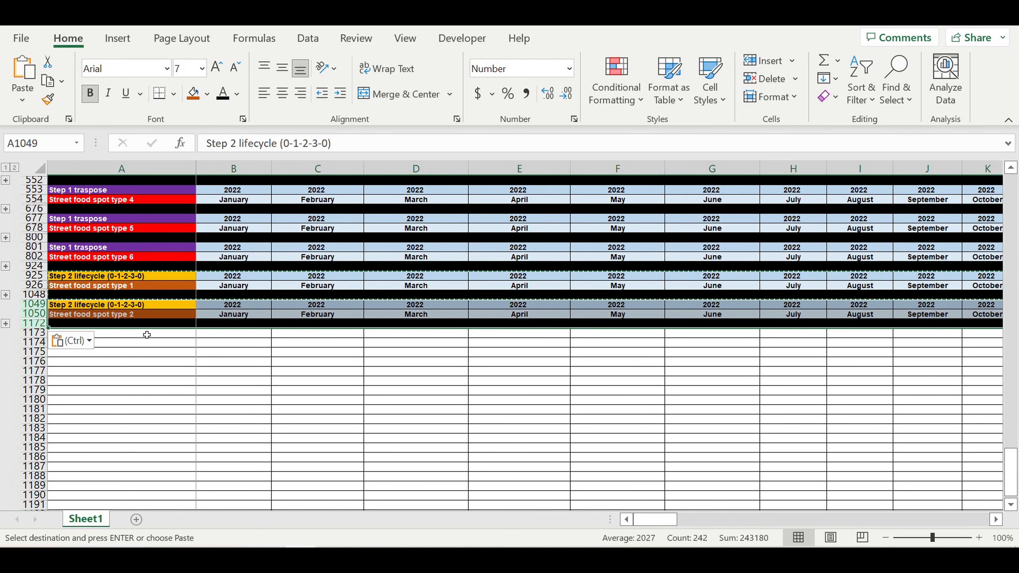
click(147, 335)
key(ctrl+v)
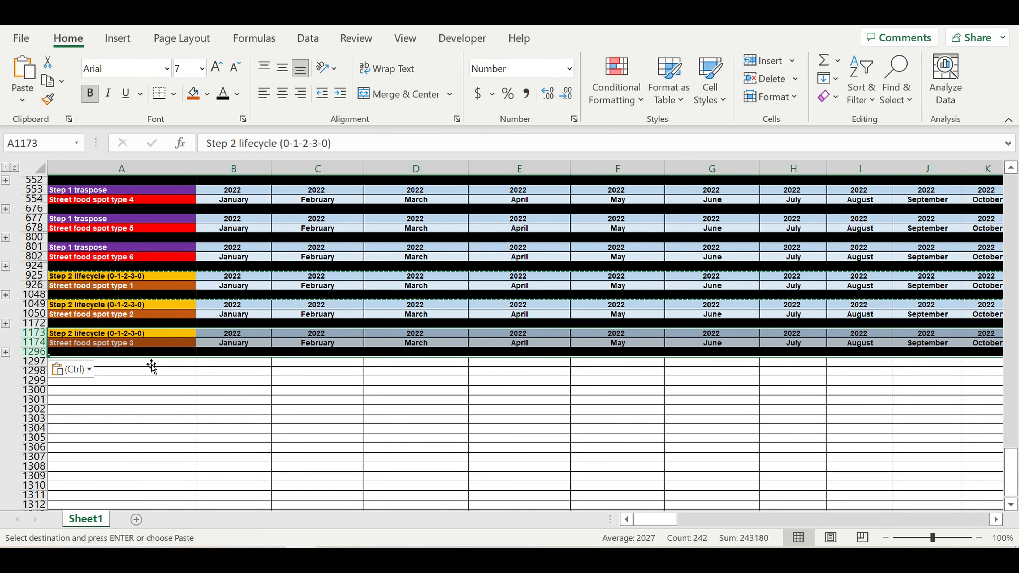
Paste the copied lifecycle block at rows 1297, 1421 and 1545 for spot types 4, 5 and 6.
click(152, 364)
key(ctrl+v)
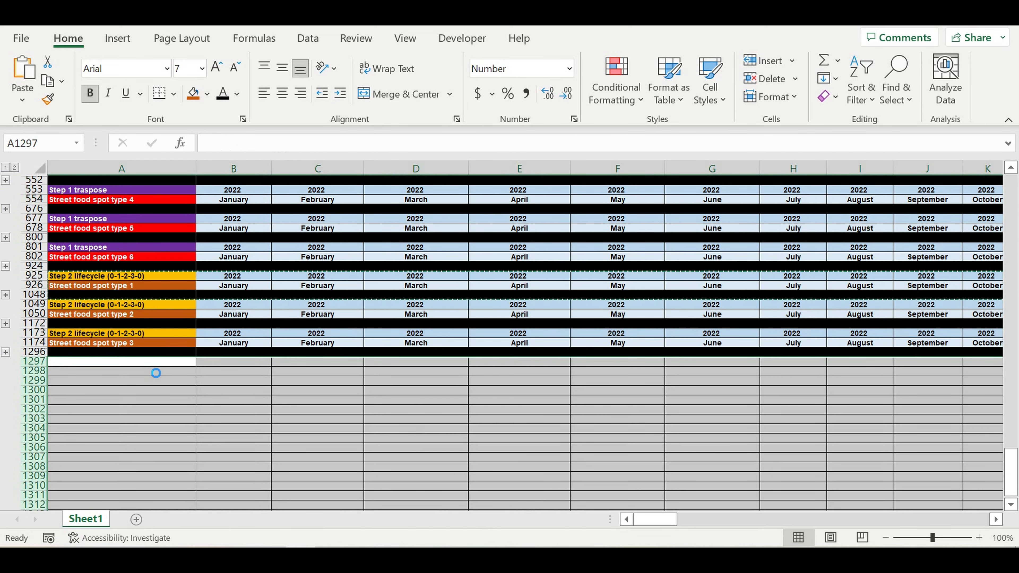
click(147, 390)
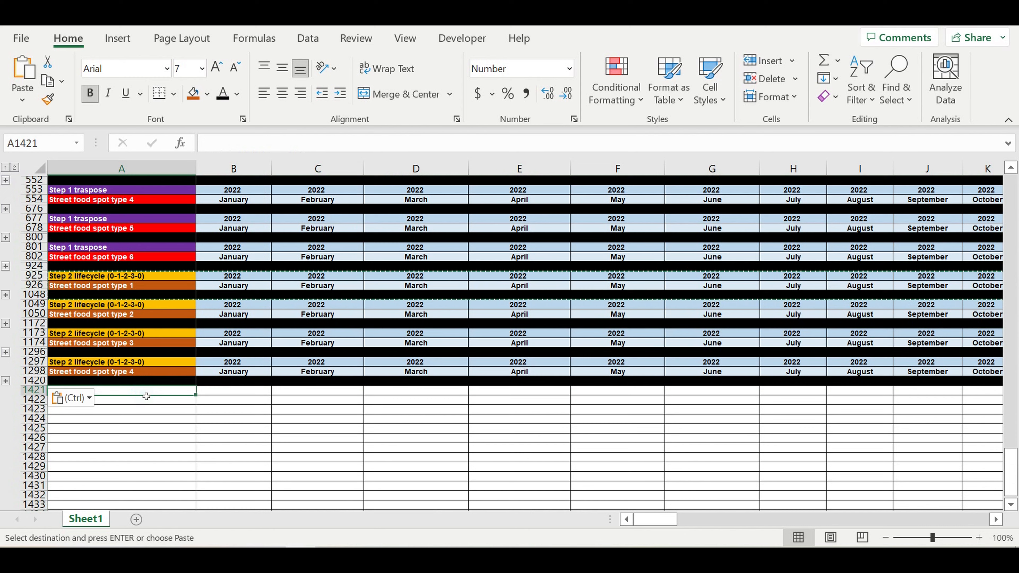
key(ctrl+v)
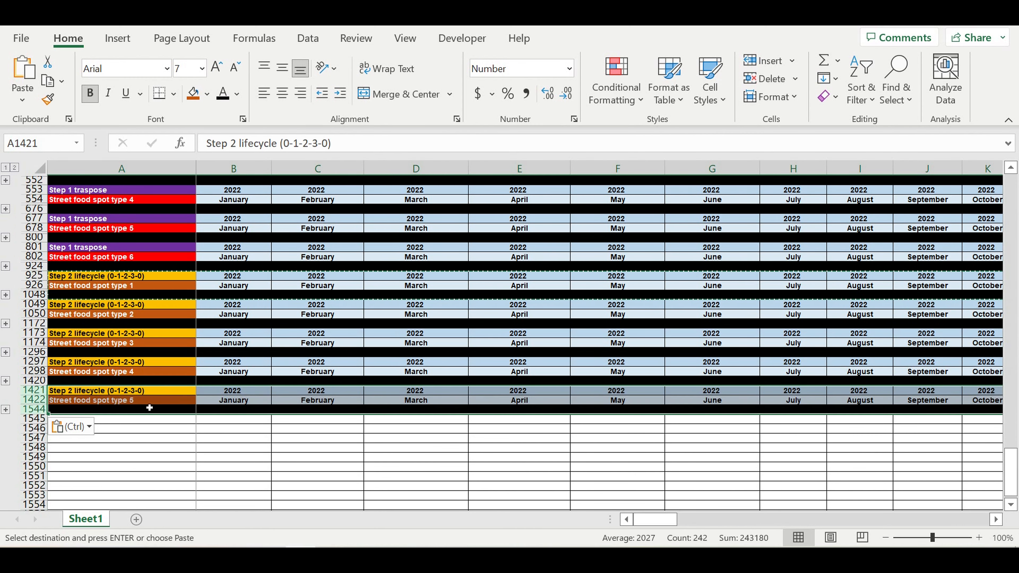
click(156, 428)
click(161, 418)
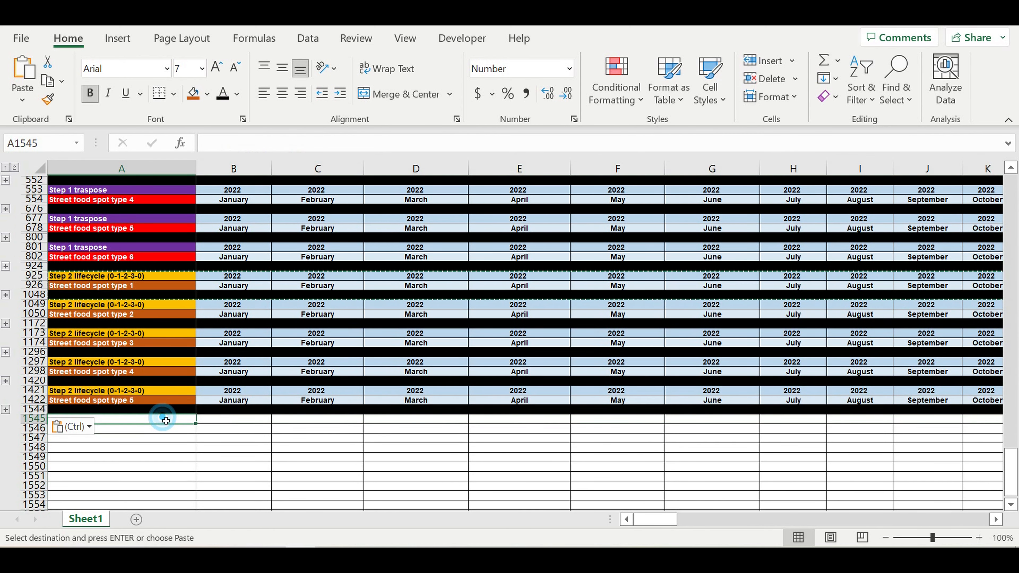
key(ctrl+v)
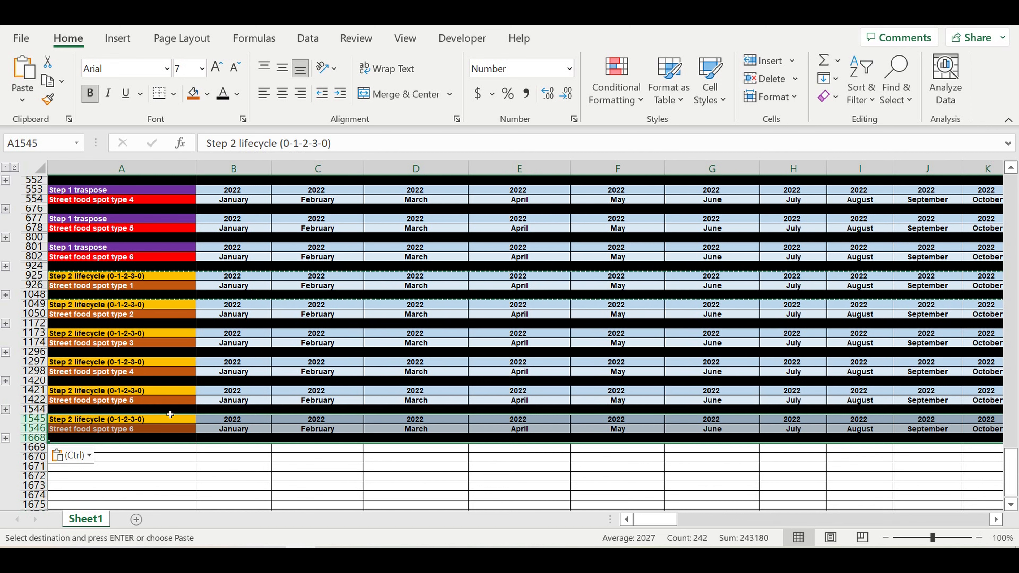
Expand the Step 2 lifecycle table of street food spot type 2 and go to its first rows.
click(295, 344)
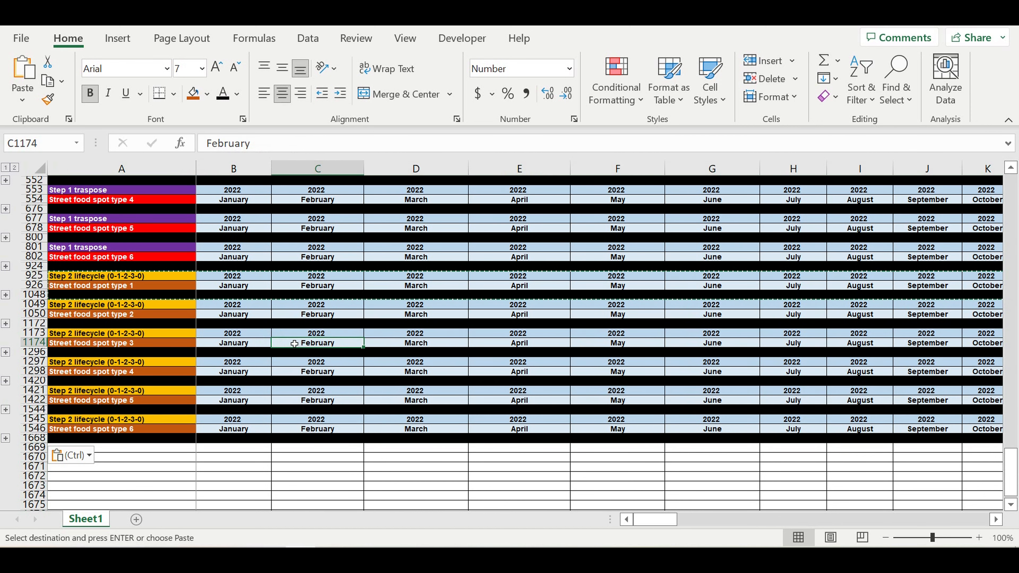
click(106, 315)
click(145, 287)
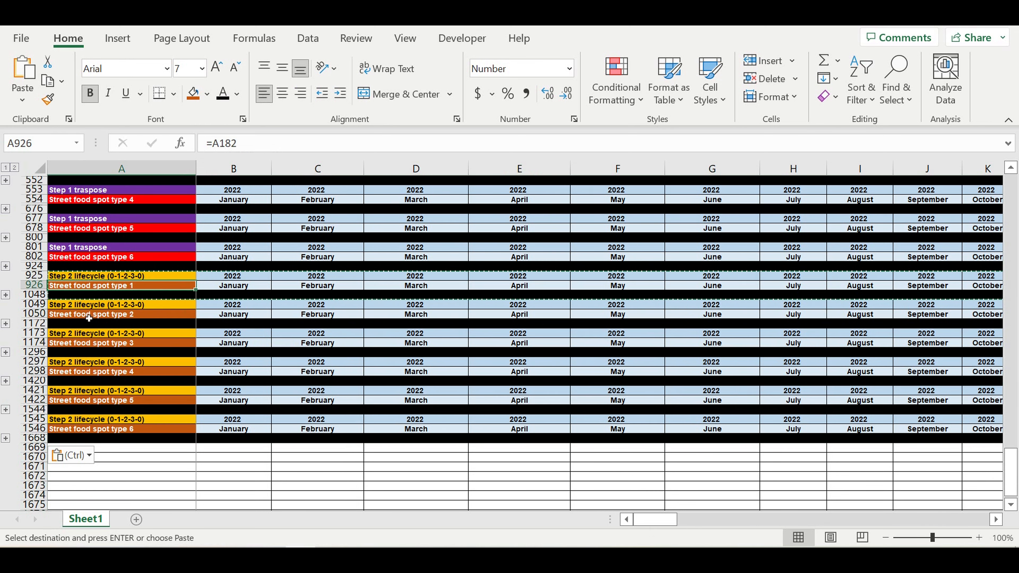
click(5, 323)
scroll(330, 357, down, 20)
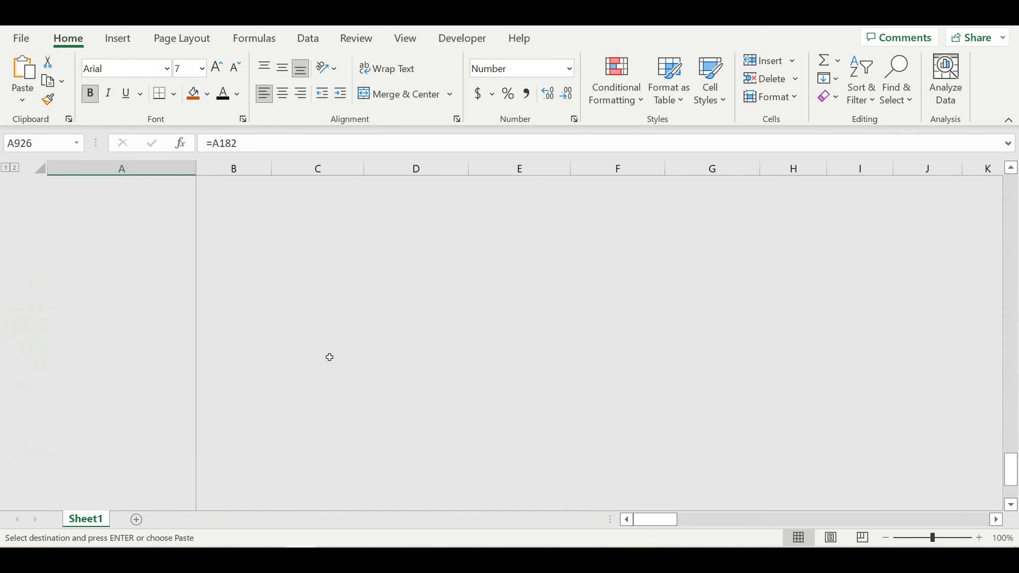
scroll(341, 365, up, 20)
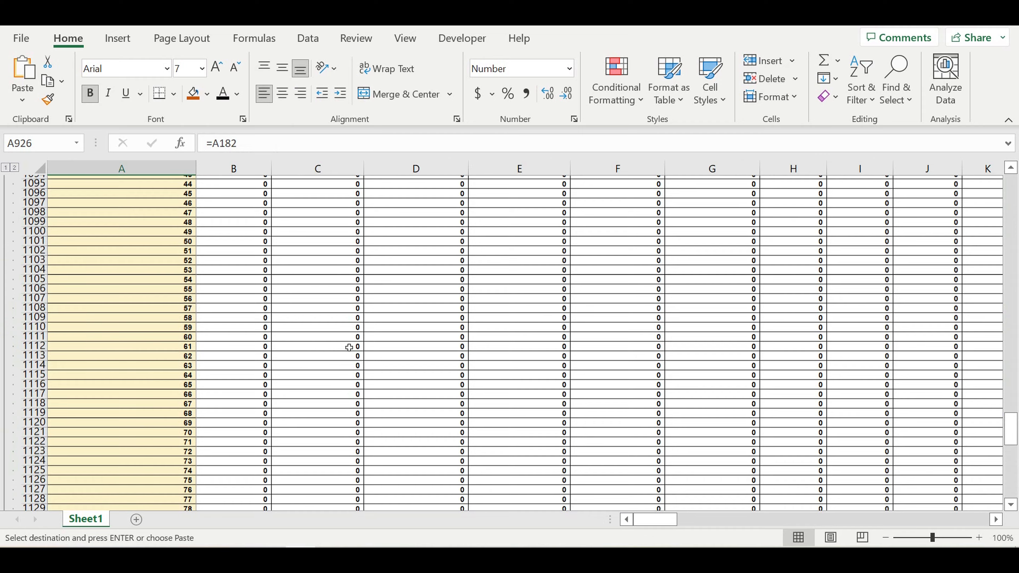
scroll(356, 357, up, 3)
scroll(328, 367, down, 3)
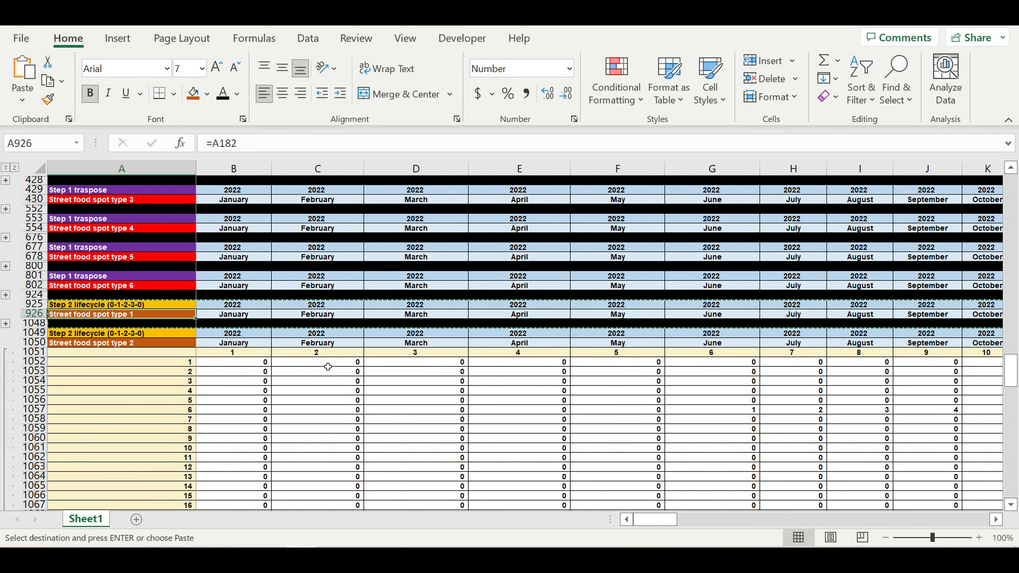
Check the formulas in B1052 and C1052 of the spot type 2 lifecycle table.
click(318, 343)
click(330, 362)
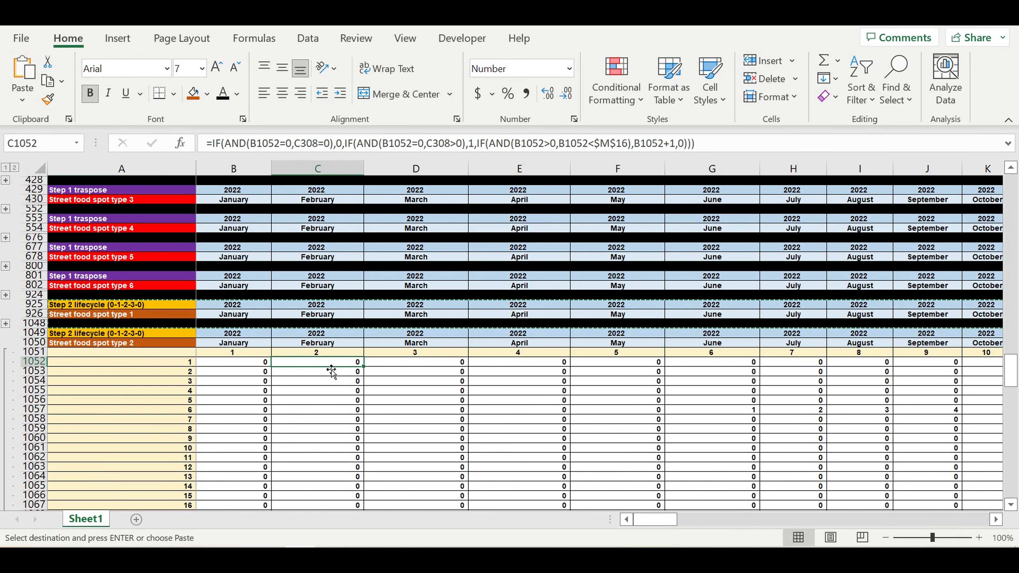
click(247, 365)
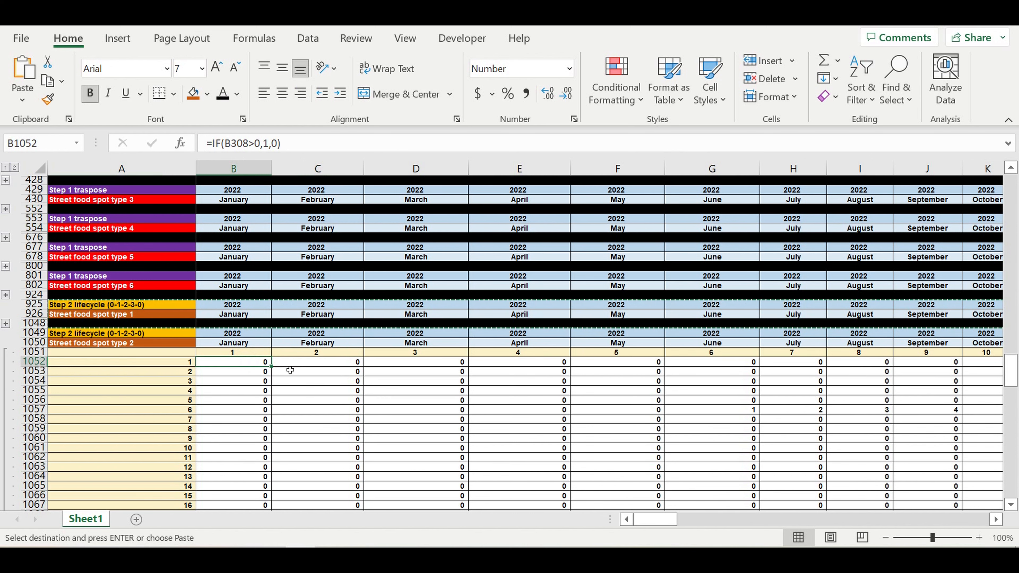
click(294, 364)
Change the lifecycle reference in the C1052 formula to $M$17, the lifecycle months of street food spot type 2.
click(314, 152)
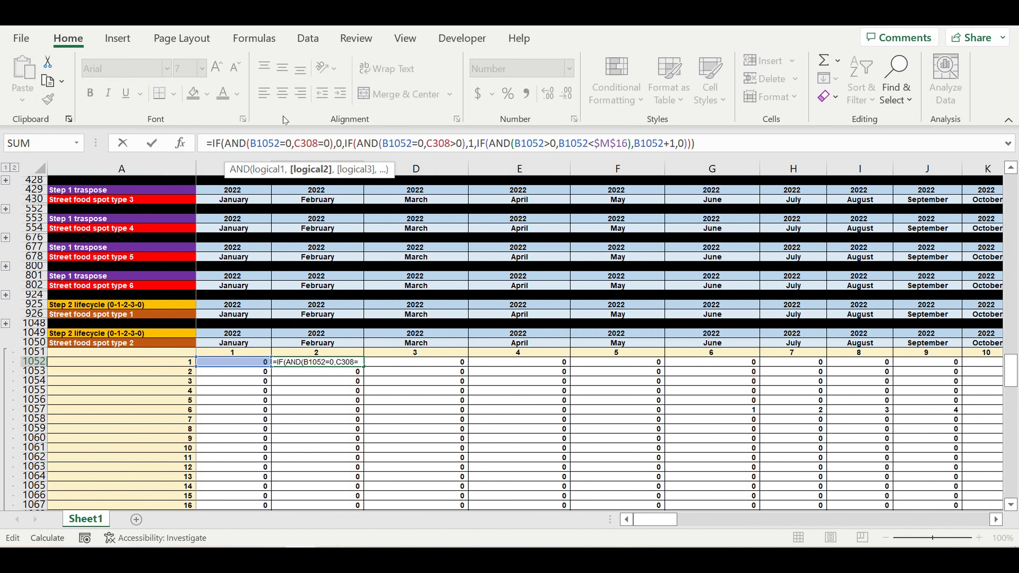
drag(1012, 369, 1014, 160)
click(997, 523)
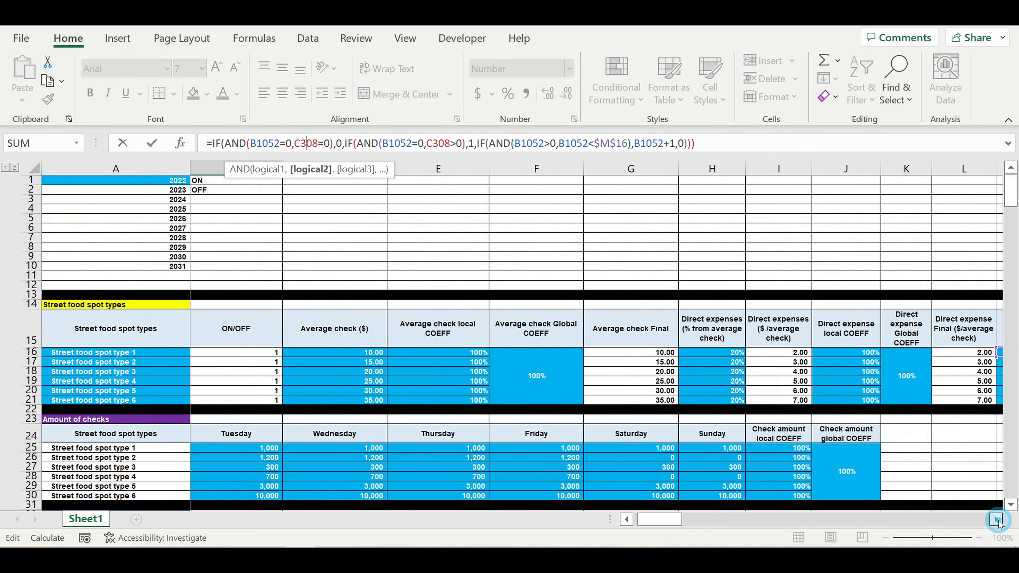
click(997, 523)
click(997, 523)
click(996, 523)
click(997, 523)
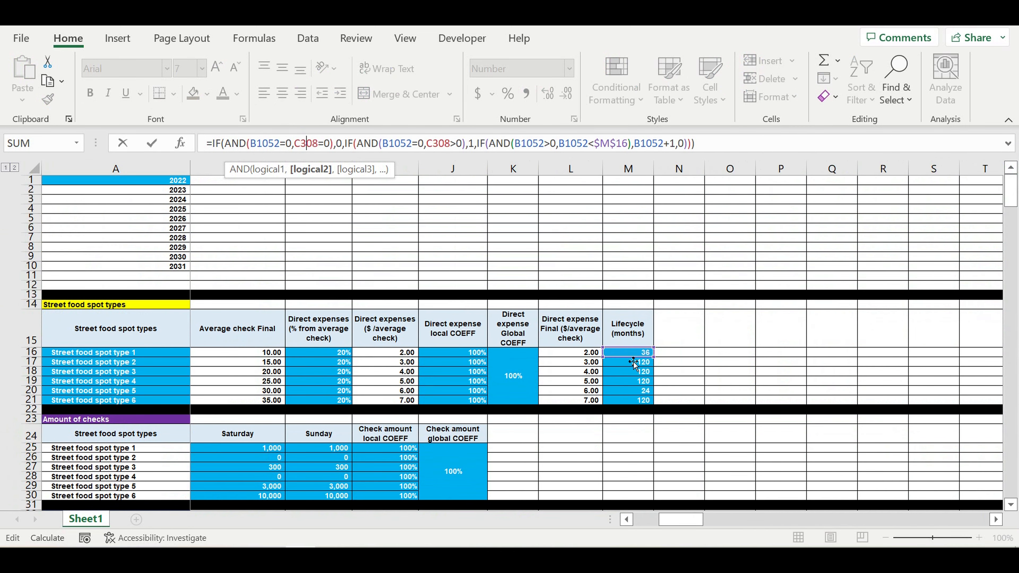
drag(634, 362, 631, 367)
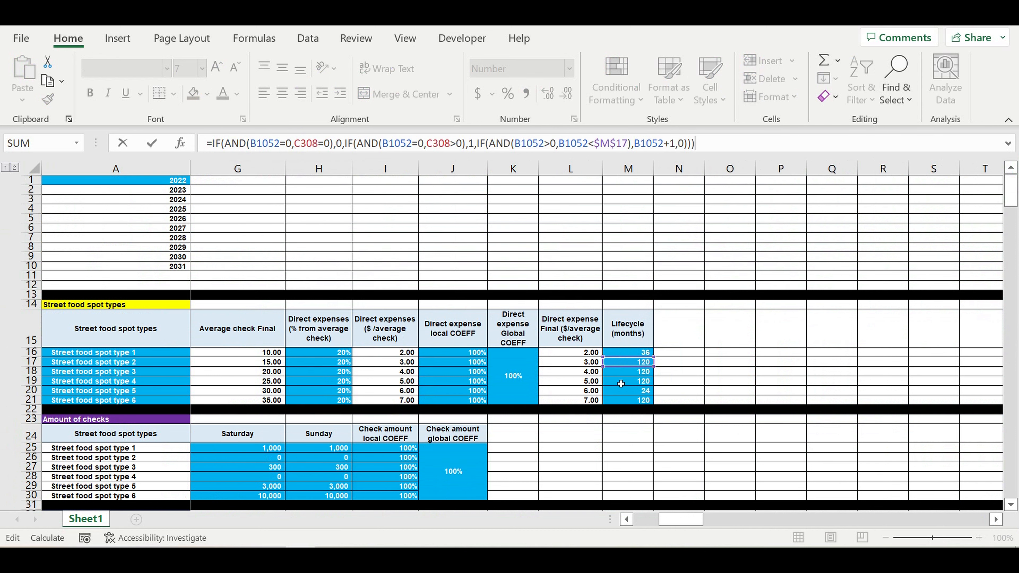
key(Return)
Fill the C1052 formula across the whole spot type 2 lifecycle table to DQ1171 and check the month counts in the final columns.
scroll(321, 375, down, 5)
click(268, 324)
mouse_move(288, 329)
mouse_down()
mouse_move(288, 508)
mouse_move(292, 449)
mouse_move(288, 505)
mouse_move(1006, 499)
mouse_move(851, 475)
mouse_up()
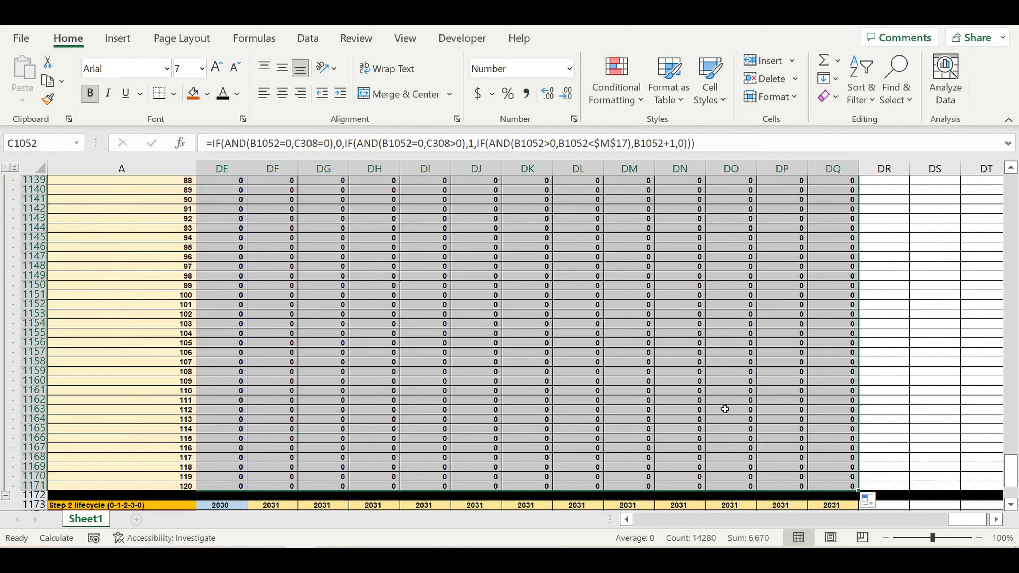
scroll(713, 392, up, 20)
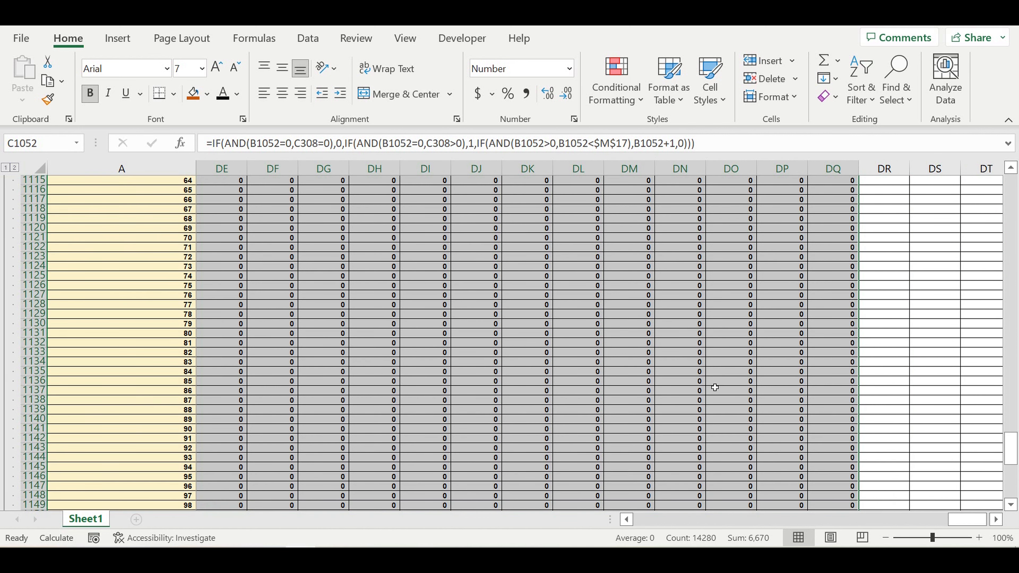
scroll(719, 387, up, 7)
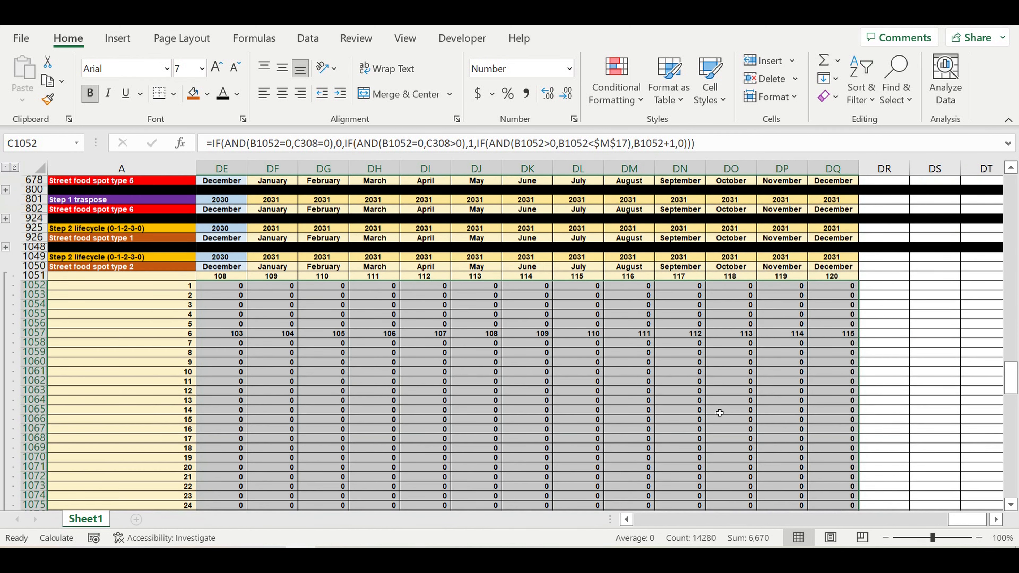
click(719, 409)
Collapse the Step 2 lifecycle table of street food spot type 2.
drag(967, 520, 431, 516)
scroll(82, 369, down, 20)
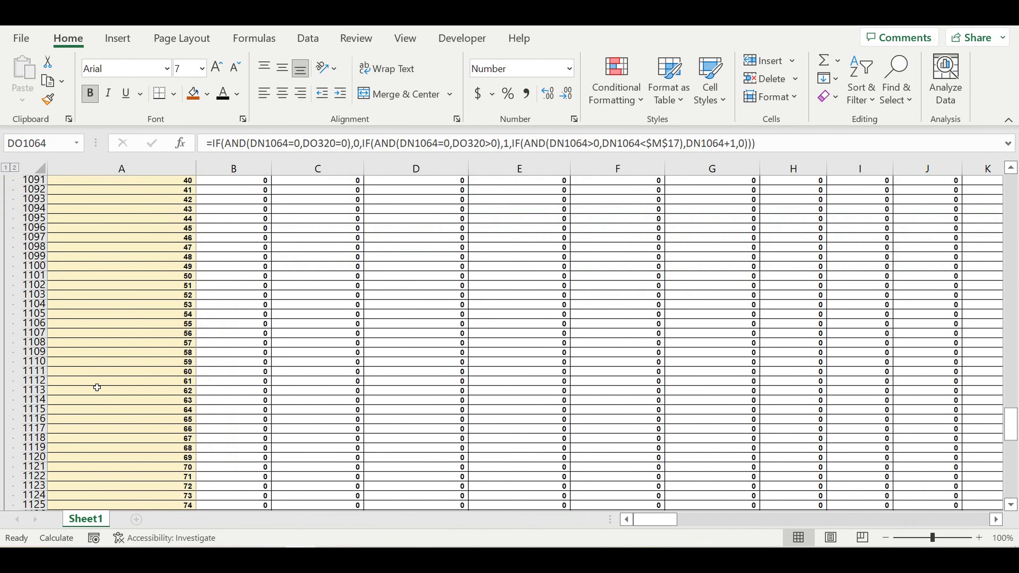
scroll(95, 384, down, 2)
click(5, 399)
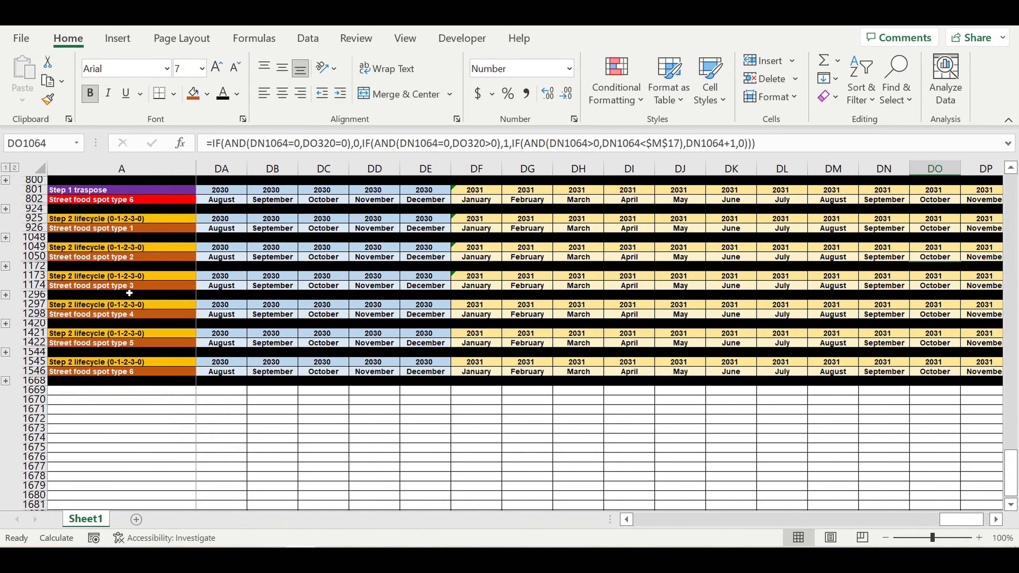
Expand the Step 2 lifecycle table of street food spot type 3 and go to its first rows and months.
click(120, 285)
click(6, 296)
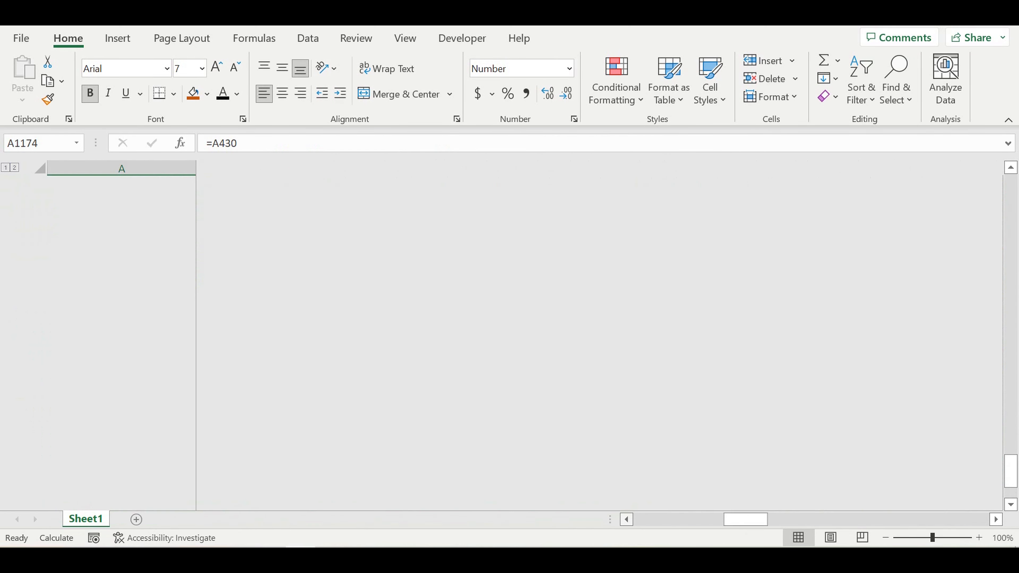
drag(744, 521, 651, 521)
scroll(483, 365, up, 20)
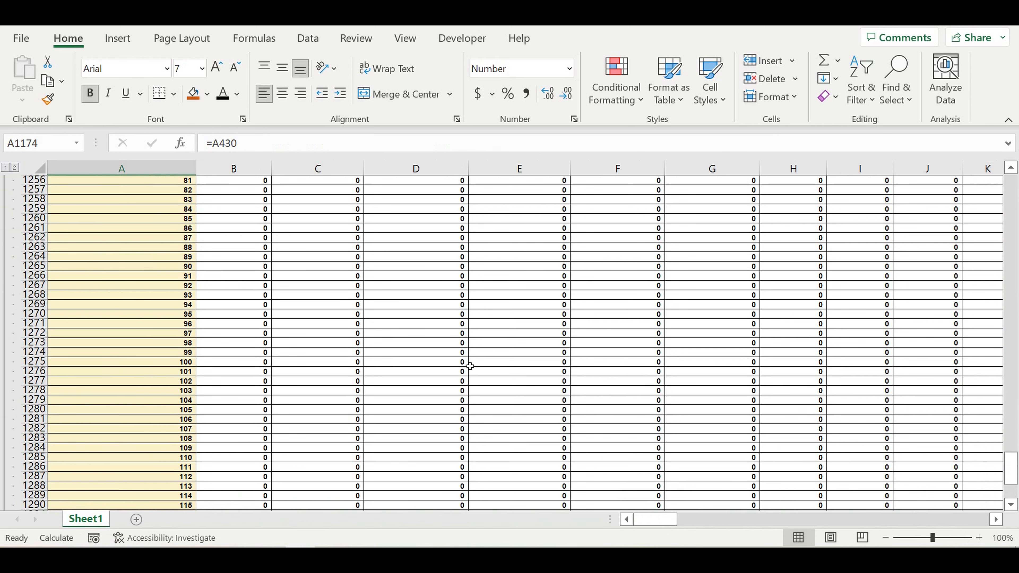
scroll(482, 362, up, 12)
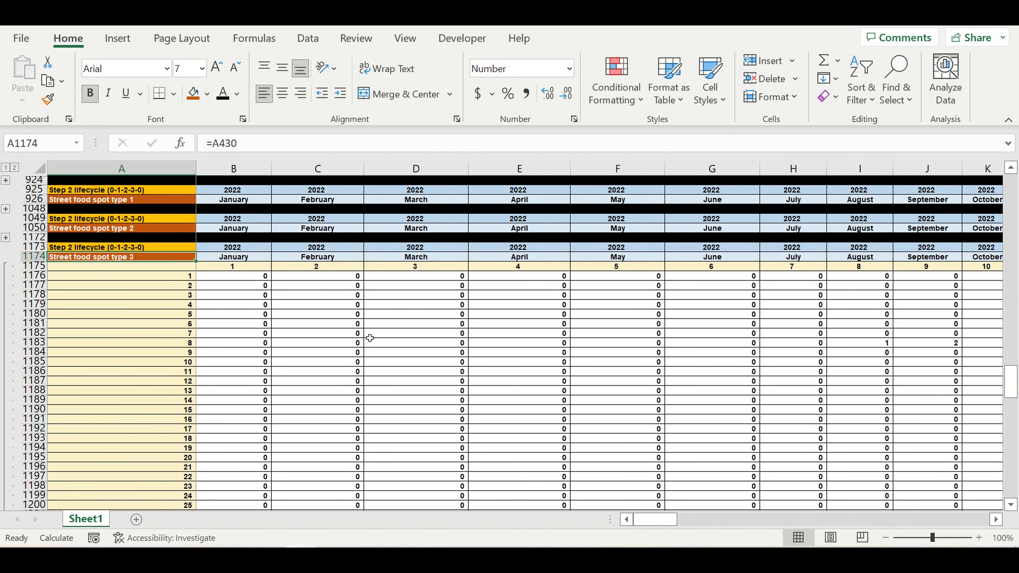
Change the lifecycle reference in the C1176 formula to $M$18, the lifecycle months of street food spot type 3.
click(321, 276)
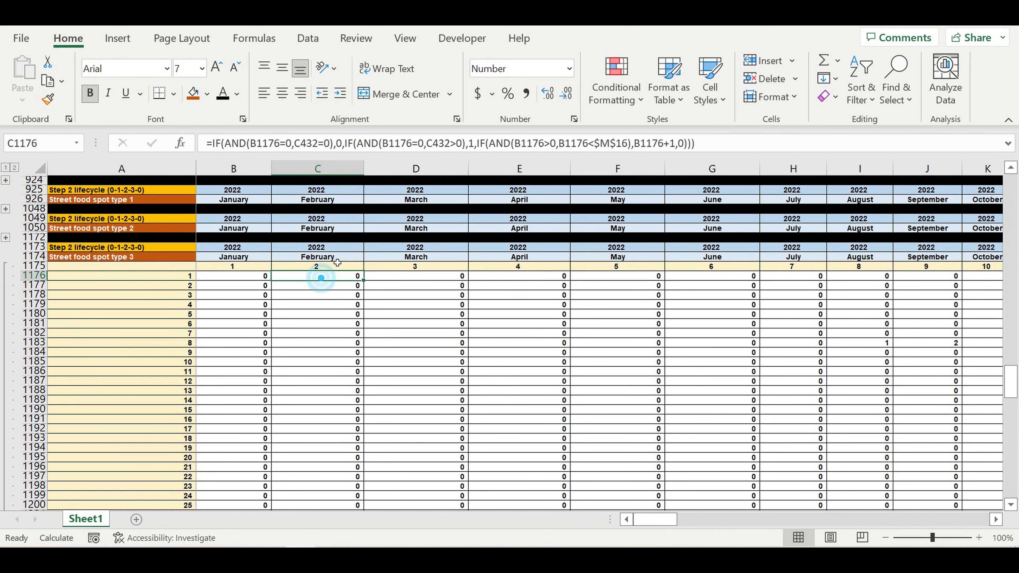
click(295, 152)
drag(1012, 393, 1012, 196)
drag(674, 521, 697, 521)
drag(687, 357, 689, 374)
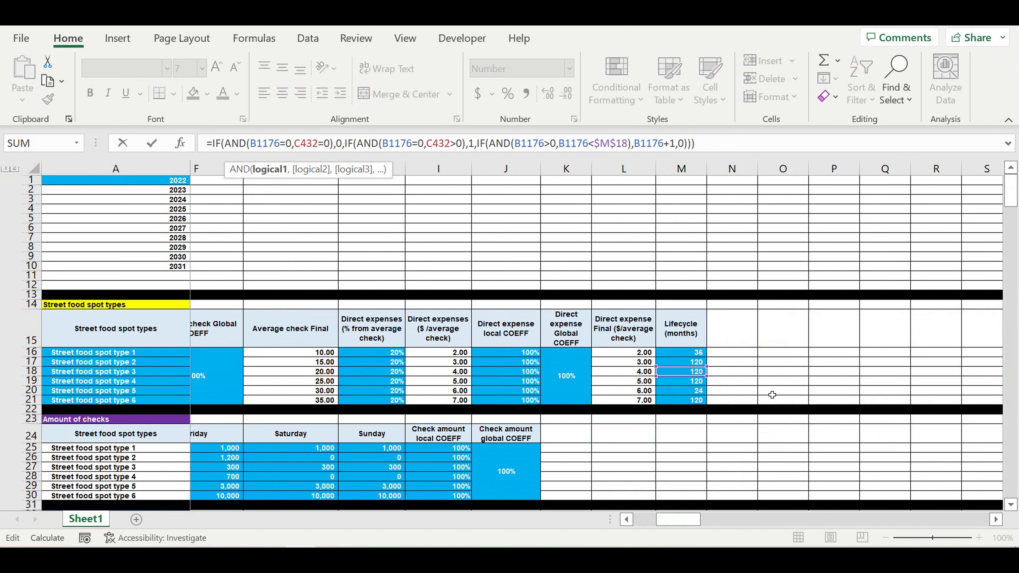
key(End)
key(Return)
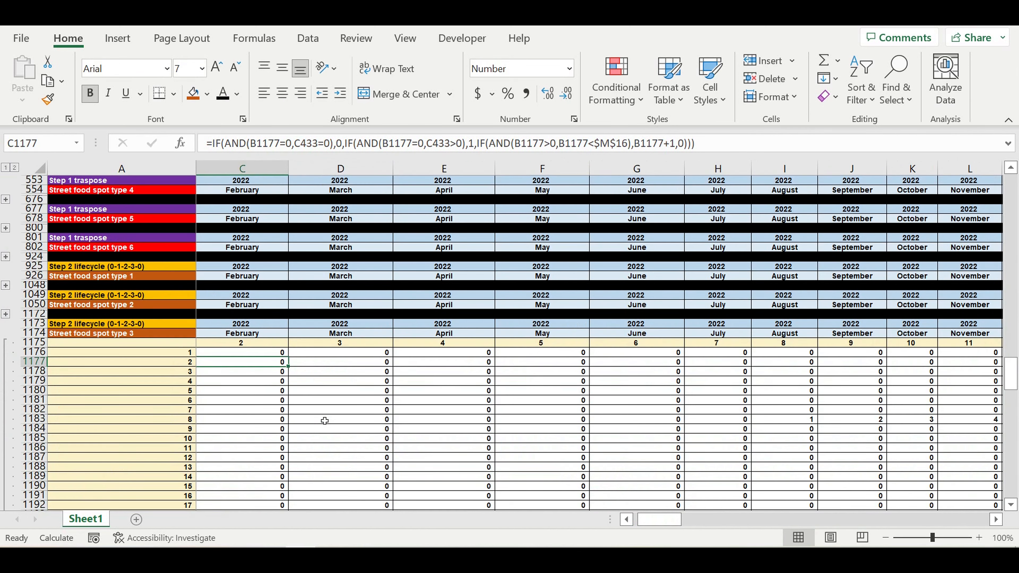
Fill the C1176 formula across the whole spot type 3 lifecycle table to DQ1295, and collapse that table.
click(267, 353)
mouse_move(288, 357)
mouse_down()
mouse_move(292, 516)
mouse_move(319, 471)
mouse_move(312, 490)
mouse_move(1017, 486)
mouse_move(866, 478)
mouse_up()
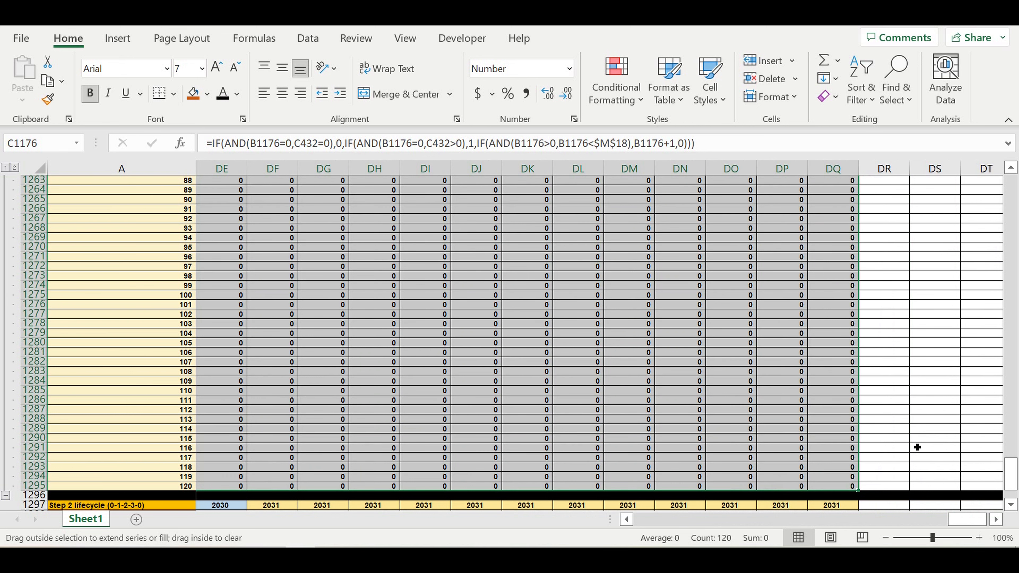
drag(965, 516, 562, 514)
scroll(249, 403, down, 5)
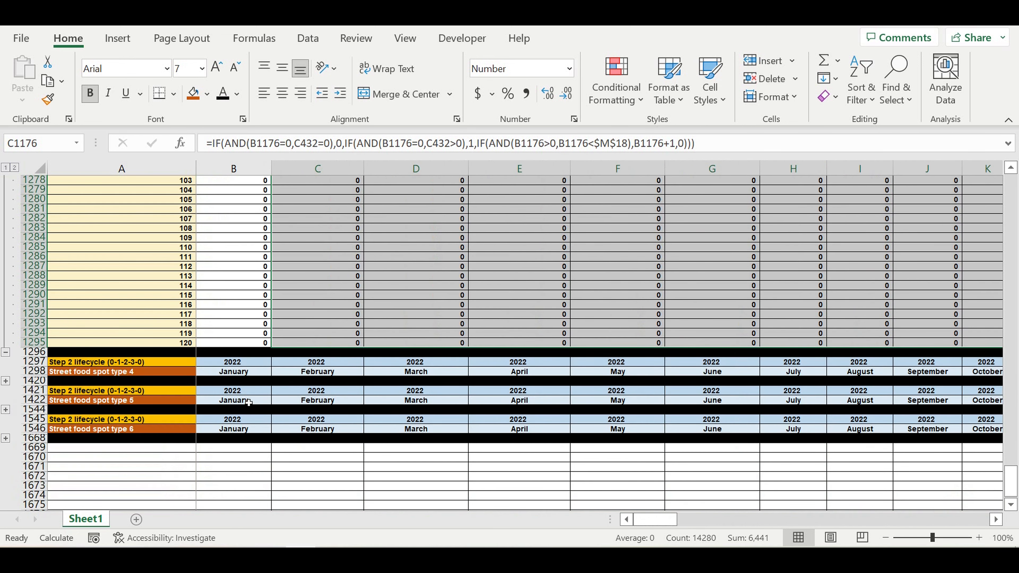
click(5, 353)
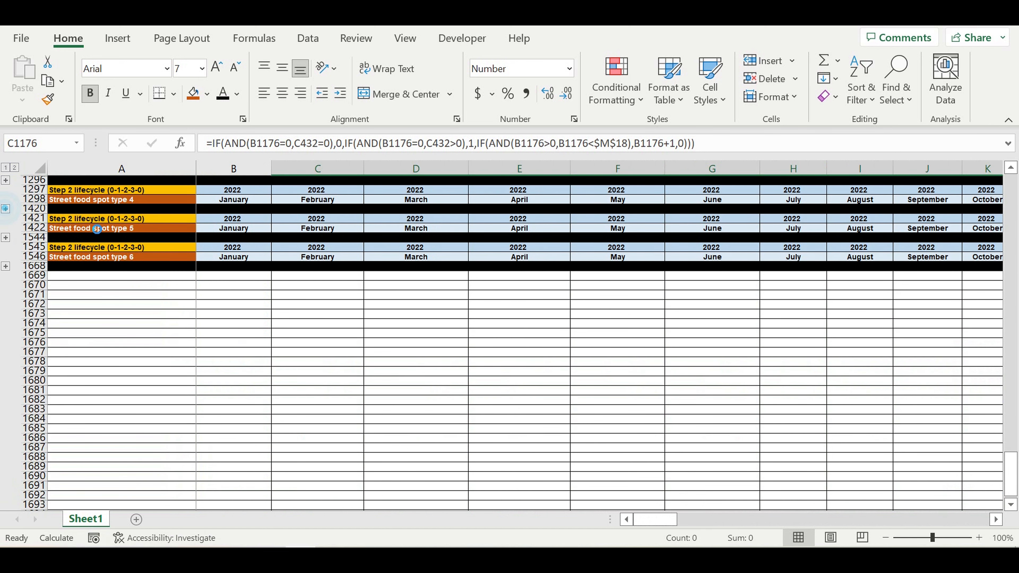
Expand the Step 2 lifecycle table of street food spot type 4 and check the formula in B1300.
scroll(260, 315, down, 20)
scroll(265, 332, up, 20)
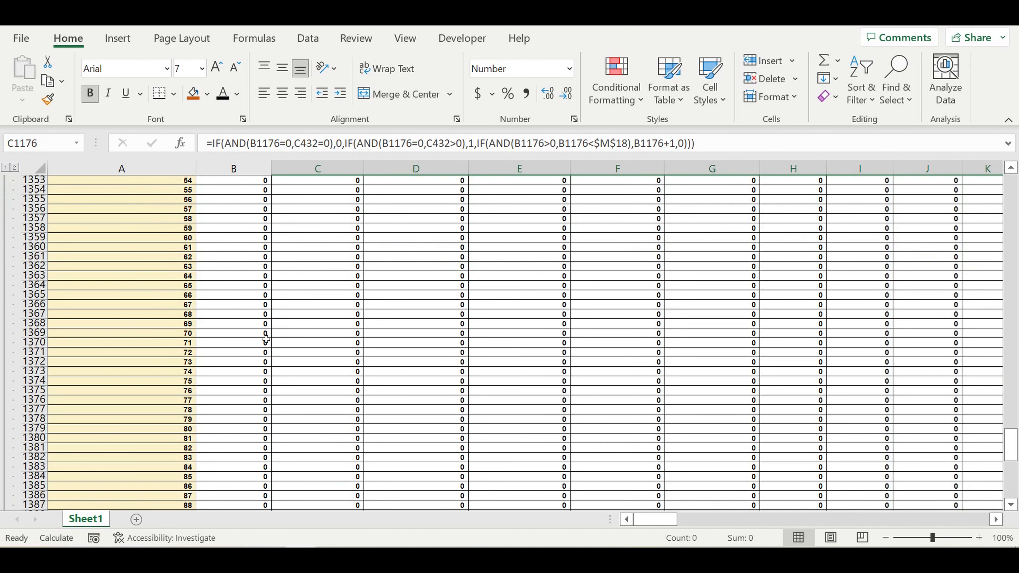
scroll(265, 333, up, 6)
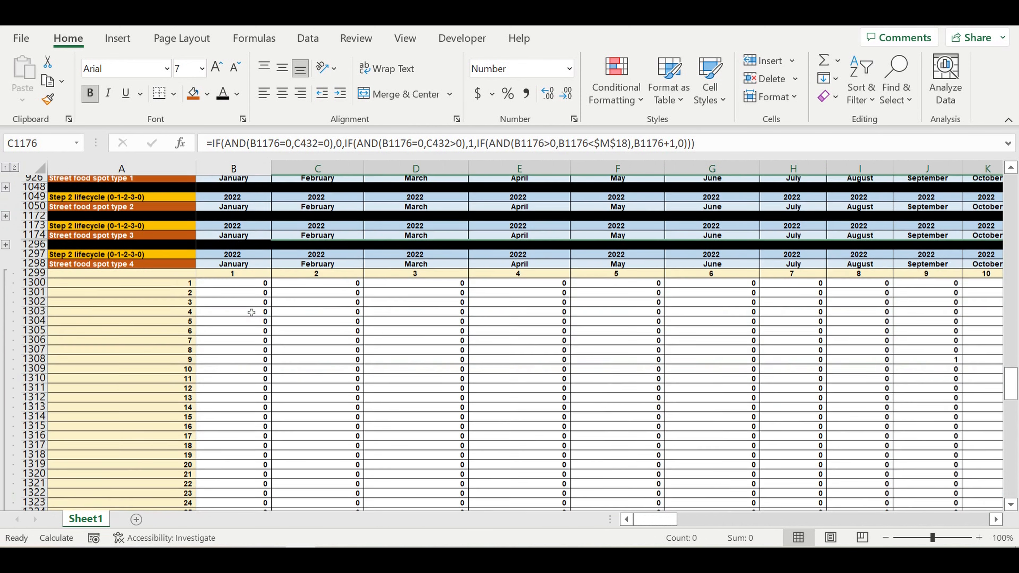
click(248, 277)
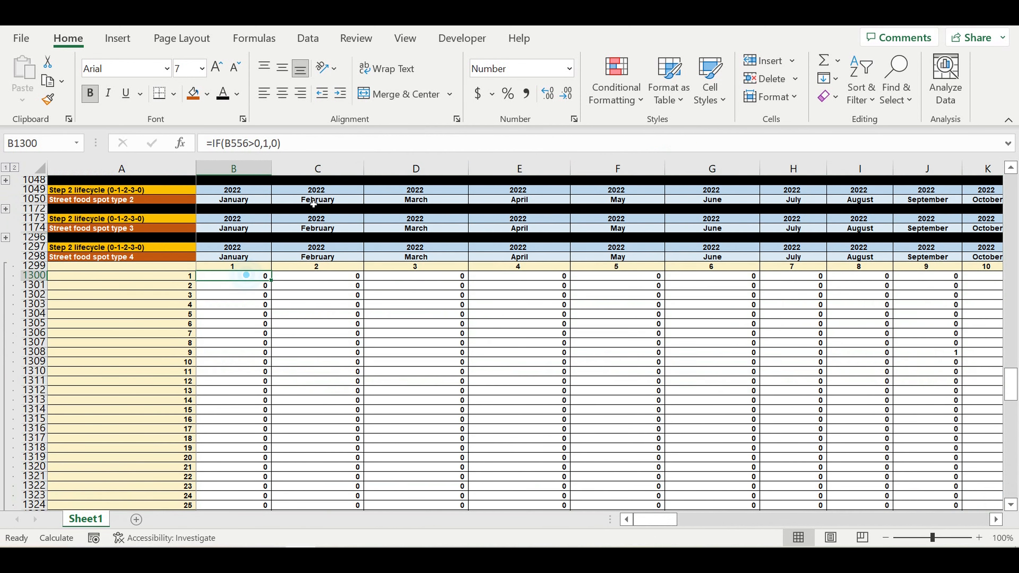
Change the lifecycle reference in the C1300 formula to $M$19, the lifecycle months of street food spot type 4.
click(308, 279)
click(337, 145)
drag(1015, 395, 1012, 189)
drag(655, 519, 721, 527)
drag(722, 526, 690, 546)
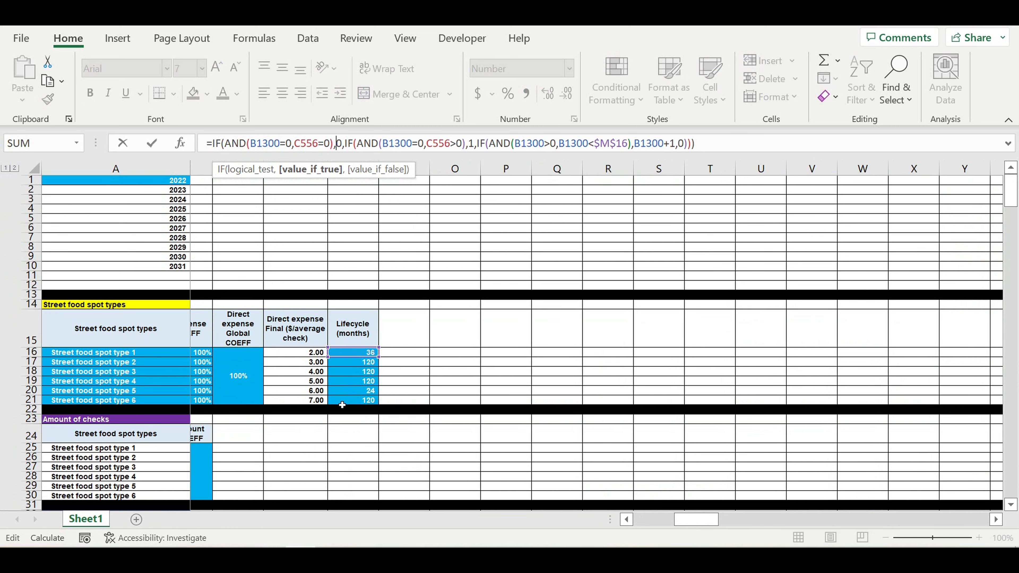
drag(350, 375, 349, 382)
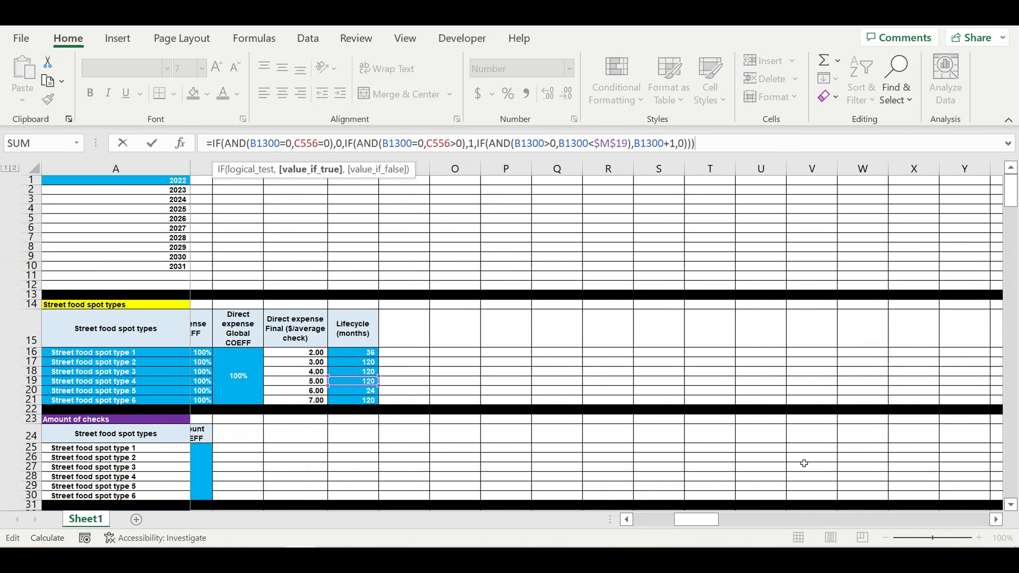
key(Return)
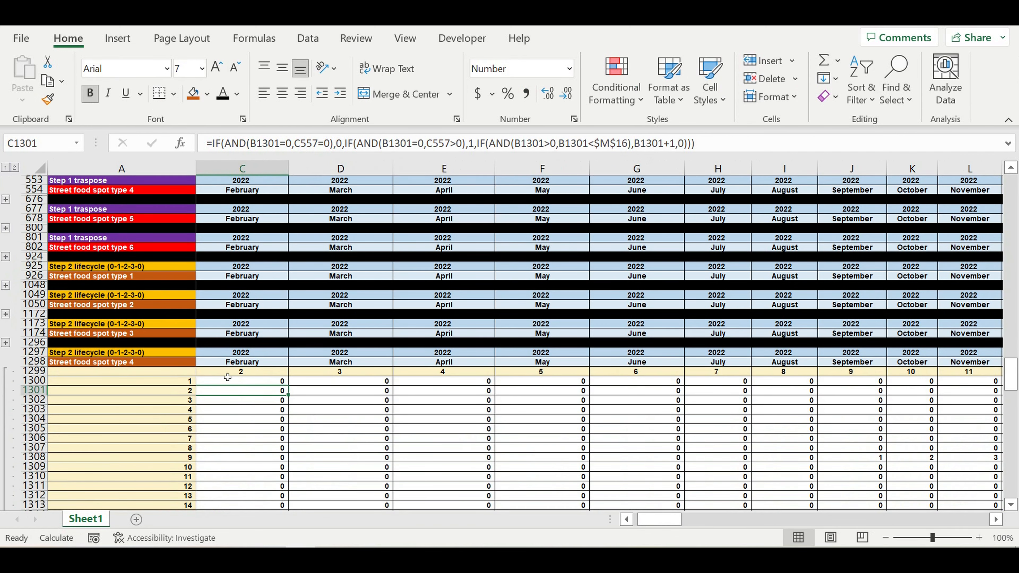
Fill the C1300 formula across the whole spot type 4 lifecycle table to DQ1419, and collapse that table.
click(265, 382)
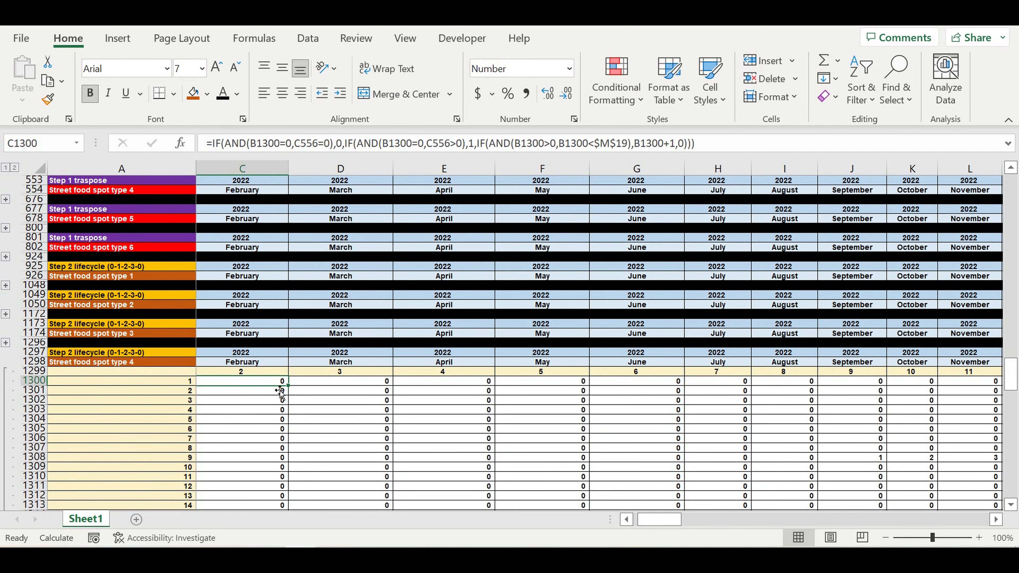
drag(289, 385, 296, 509)
click(292, 501)
click(288, 501)
drag(287, 501, 863, 481)
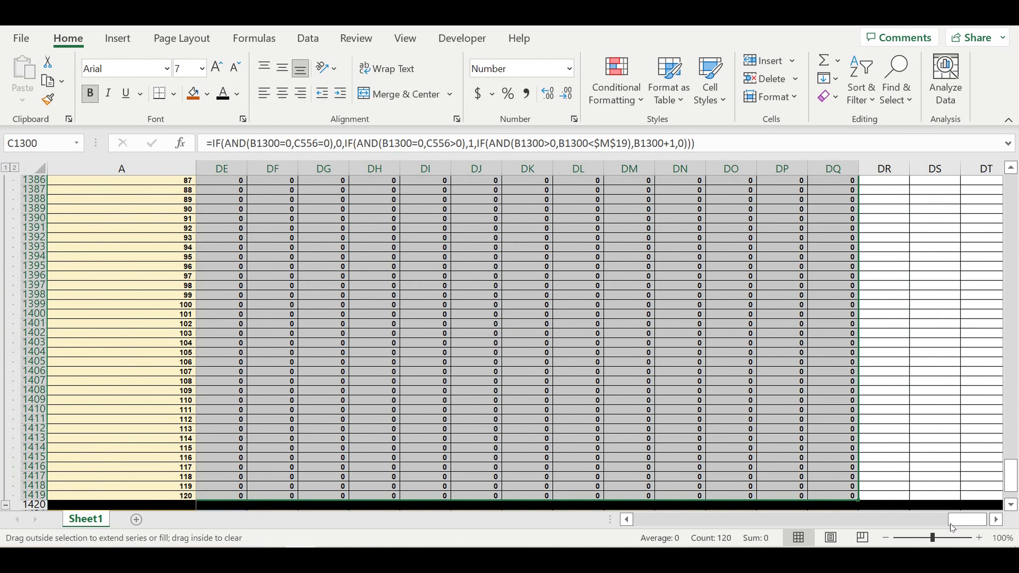
drag(958, 523, 353, 516)
scroll(352, 437, down, 5)
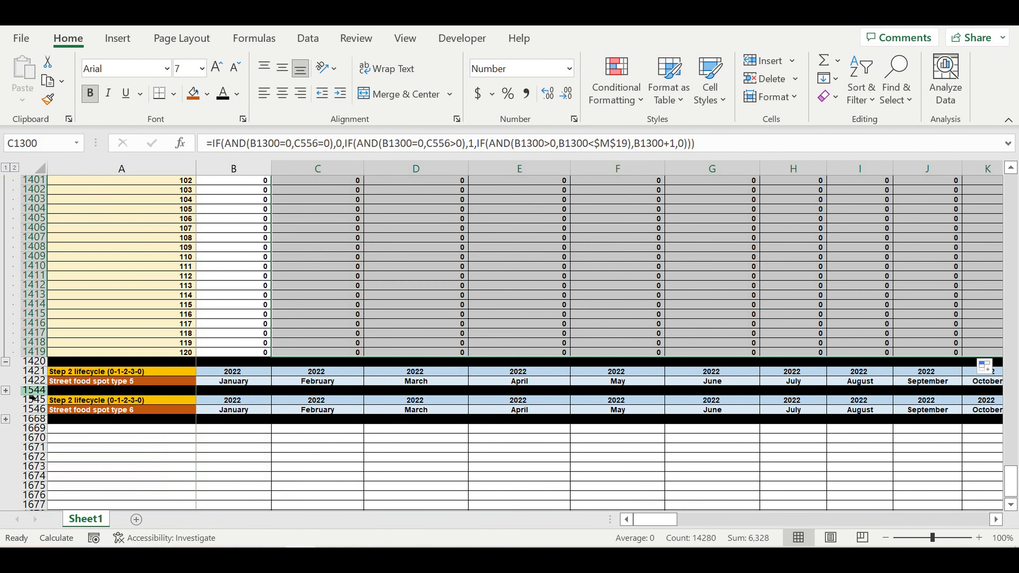
click(6, 361)
Expand the Step 2 lifecycle table of street food spot type 5 and check the formula in B1424.
click(6, 209)
scroll(240, 353, down, 20)
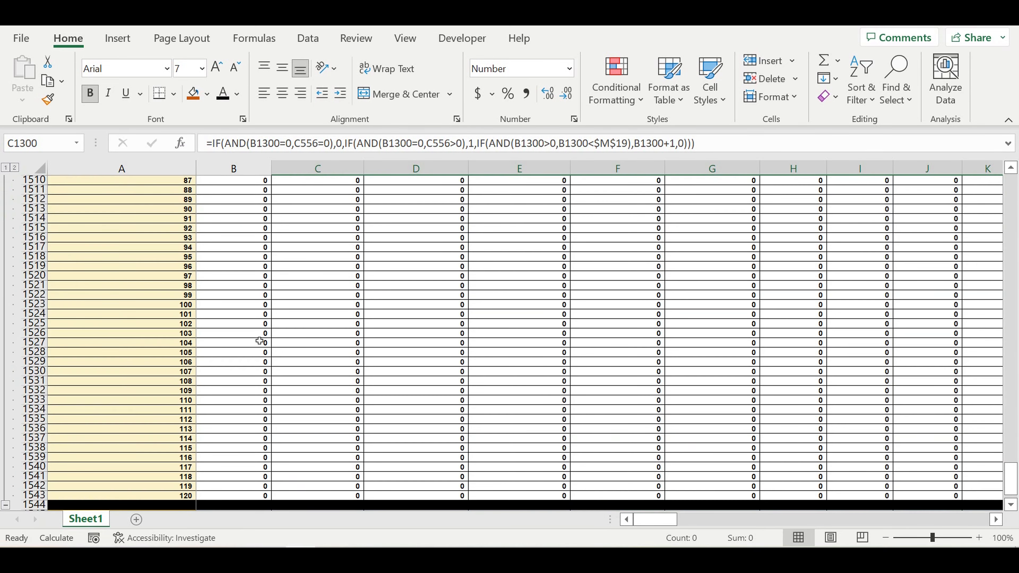
scroll(261, 341, up, 20)
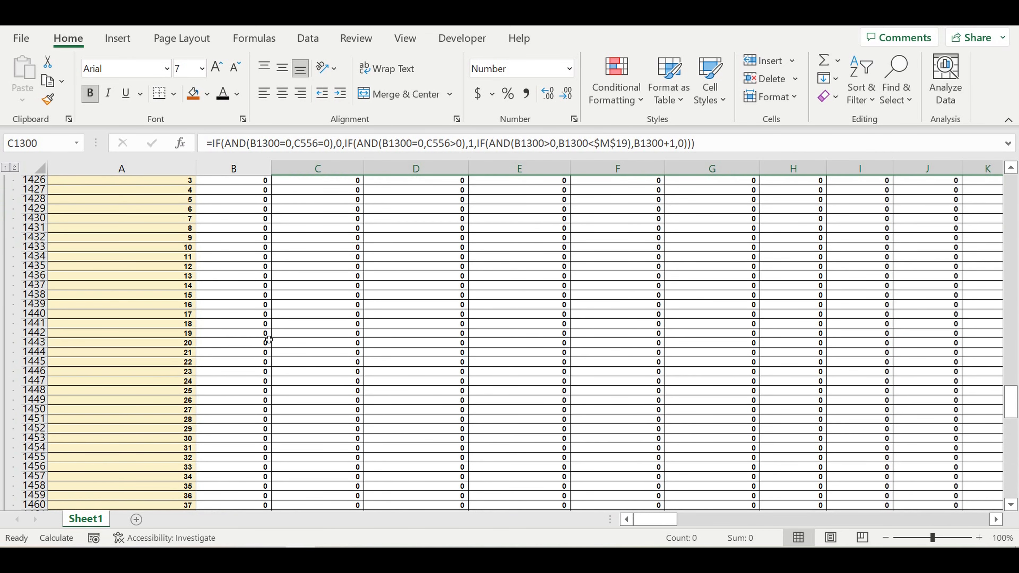
scroll(269, 340, up, 5)
click(249, 309)
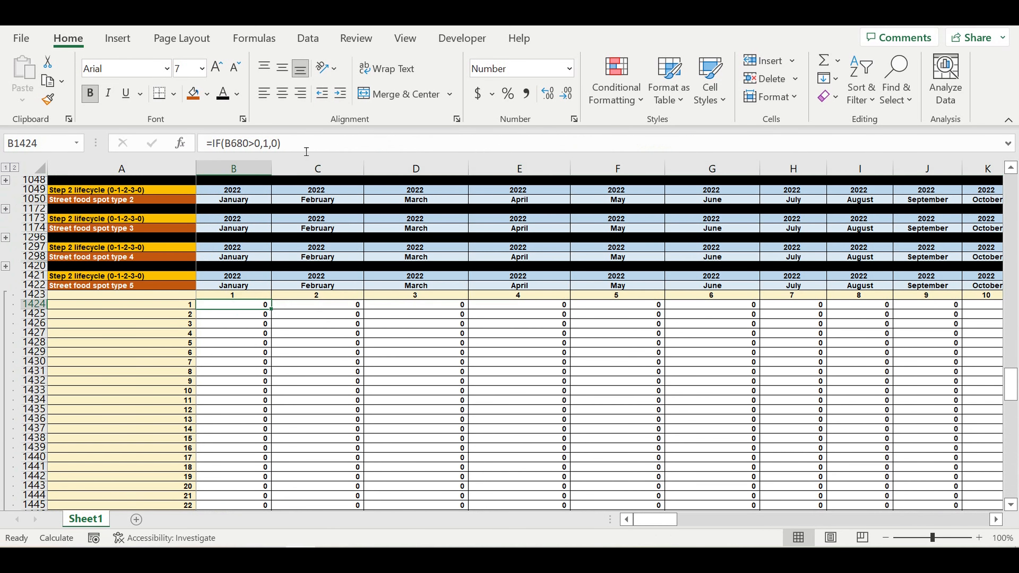
click(288, 143)
key(Return)
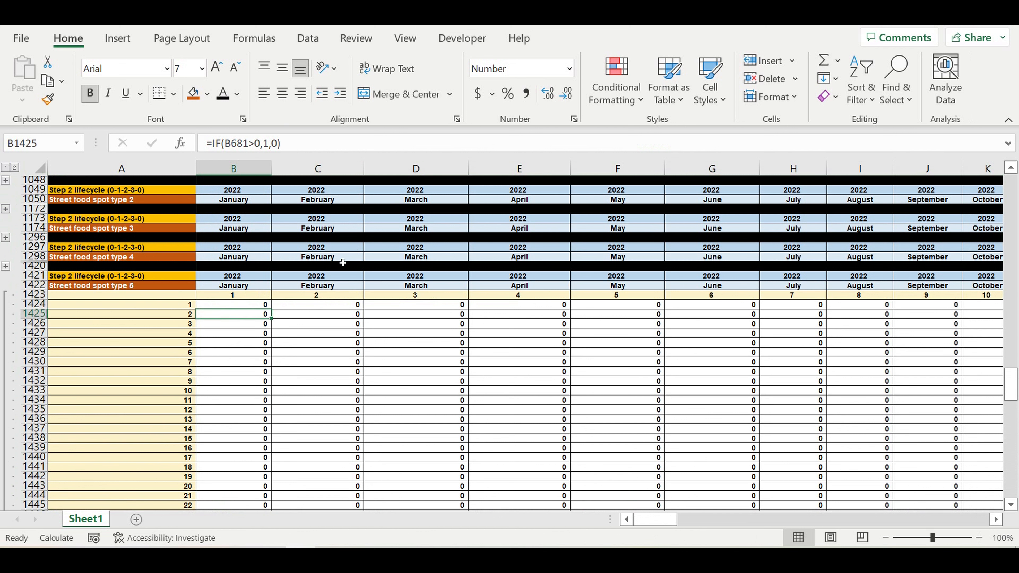
Change the lifecycle reference in the C1424 formula to $M$20, the lifecycle months of street food spot type 5.
click(304, 307)
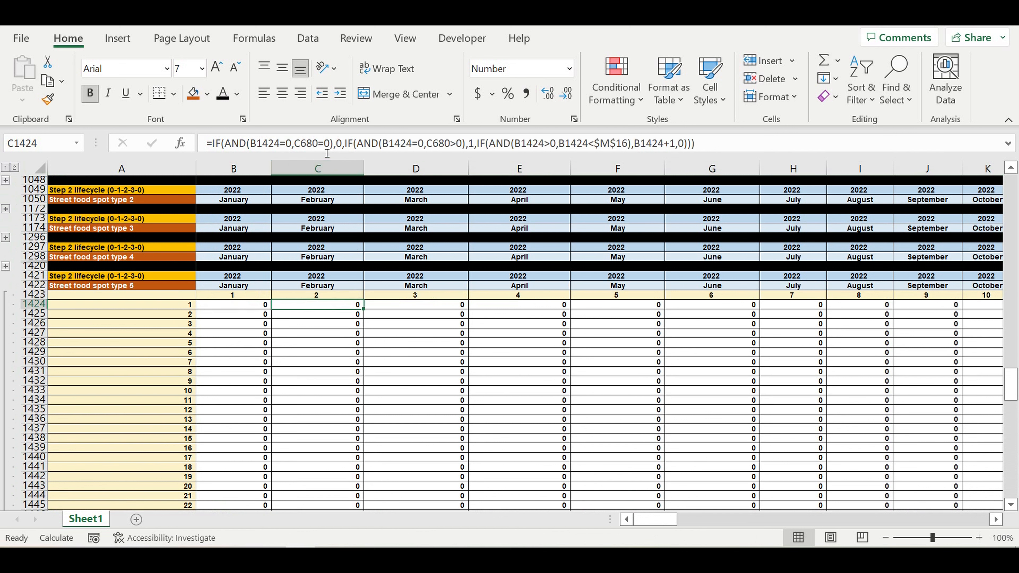
click(325, 145)
drag(1014, 391, 1014, 189)
drag(673, 524, 711, 524)
drag(401, 357, 401, 365)
click(410, 390)
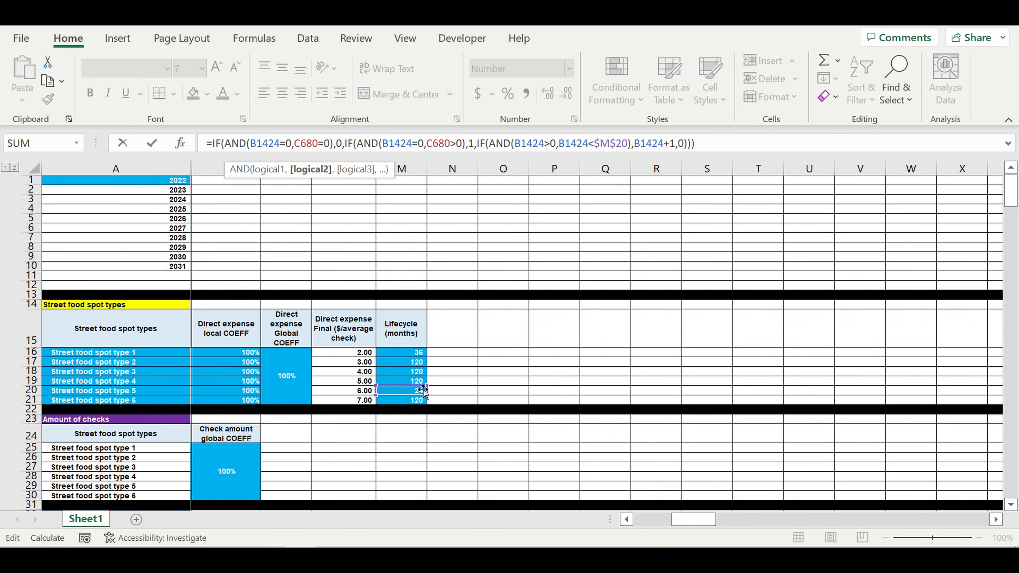
key(Return)
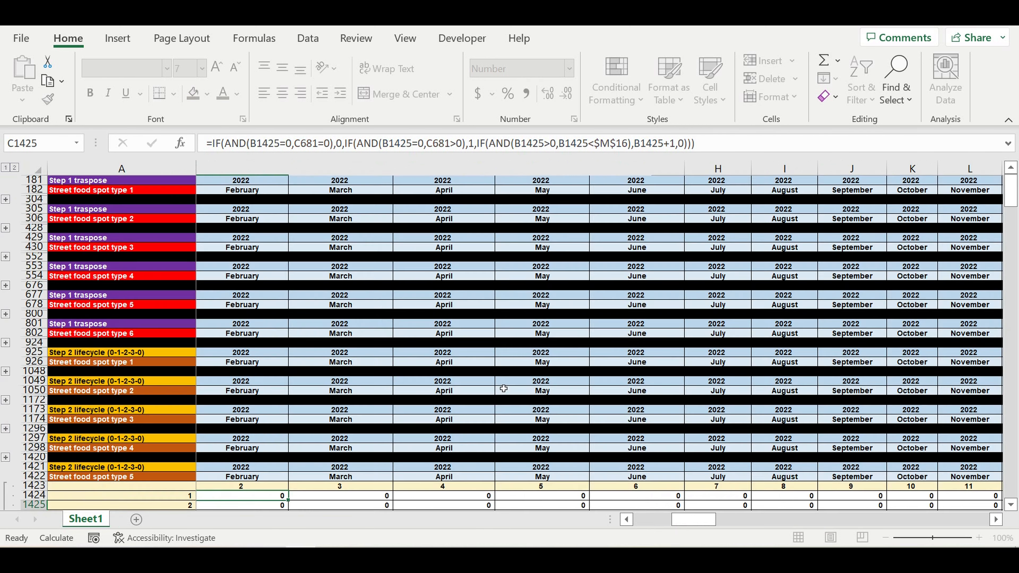
Fill the C1424 formula across the whole spot type 5 lifecycle table to DQ1543.
scroll(229, 334, down, 4)
click(250, 257)
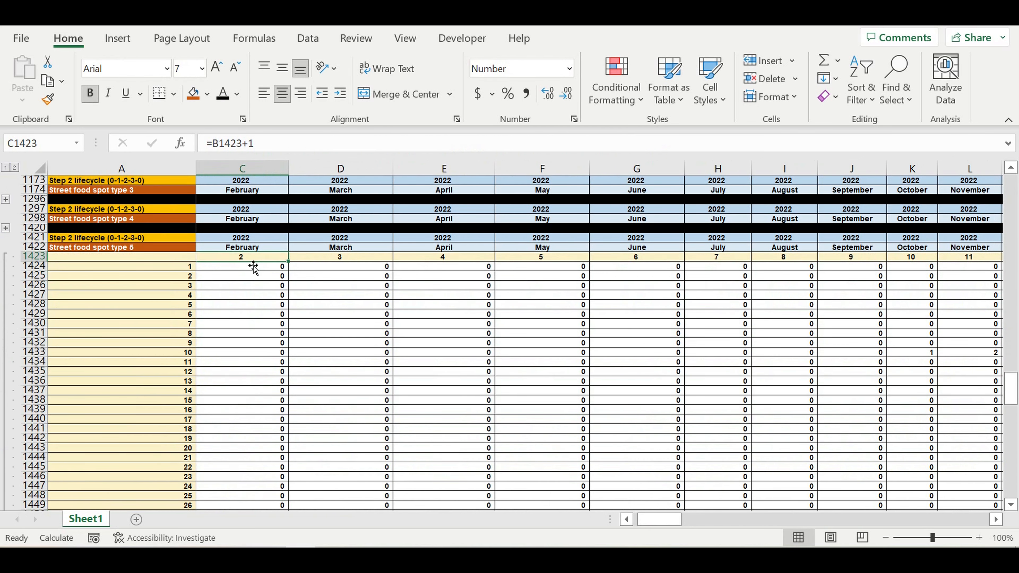
click(276, 267)
mouse_move(288, 272)
mouse_down()
mouse_move(289, 507)
mouse_move(311, 498)
mouse_move(290, 499)
mouse_move(912, 492)
mouse_up()
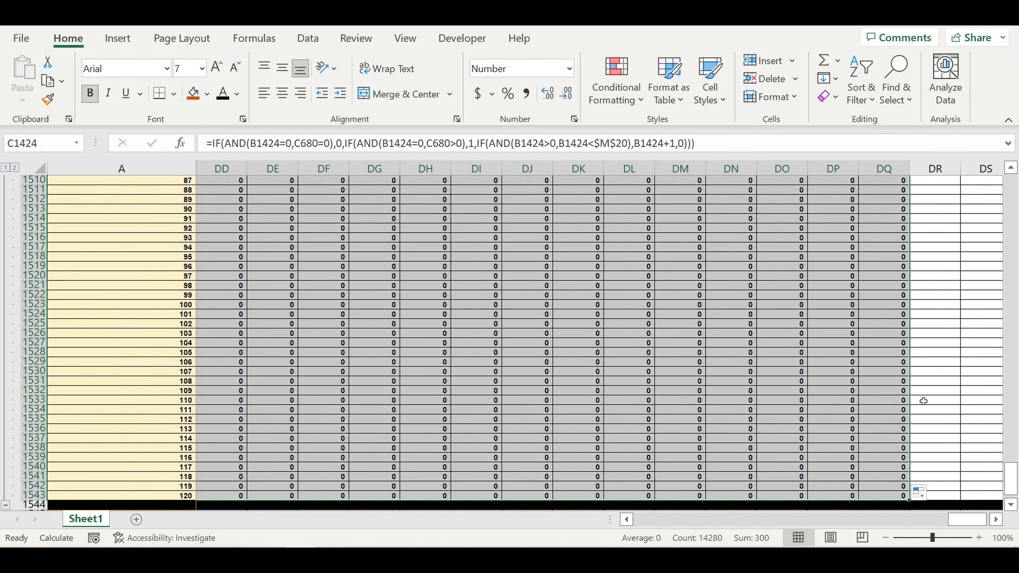
Look over the filled spot type 5 lifecycle table from its final months back to the first ones, and collapse it.
scroll(923, 392, up, 20)
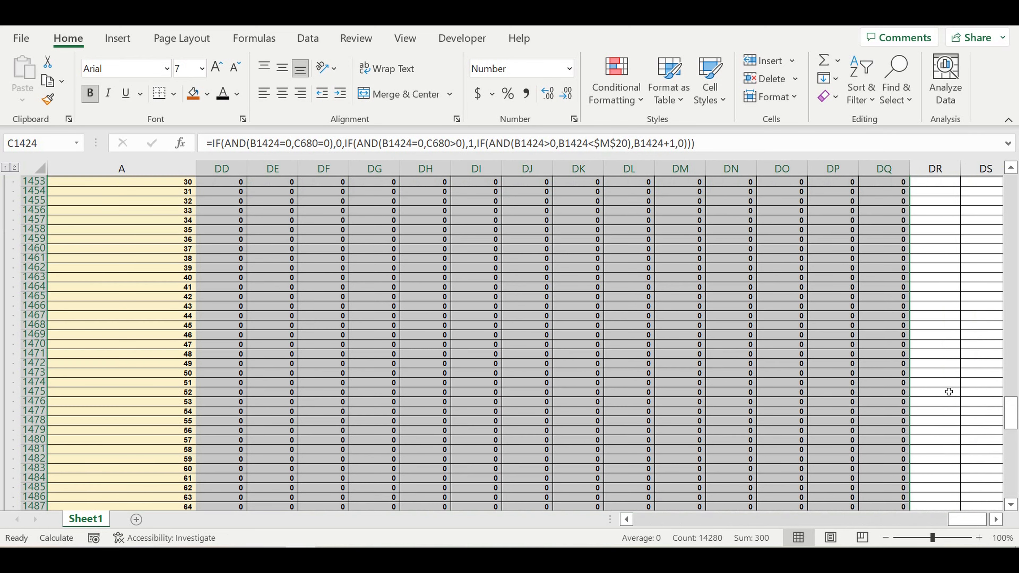
scroll(949, 392, up, 6)
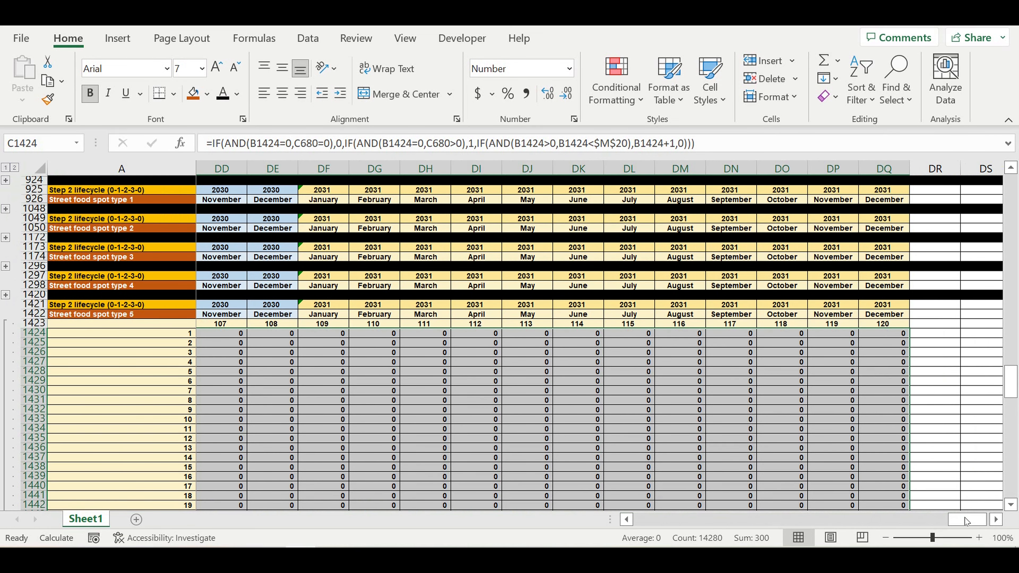
drag(963, 522, 578, 511)
scroll(373, 405, down, 1)
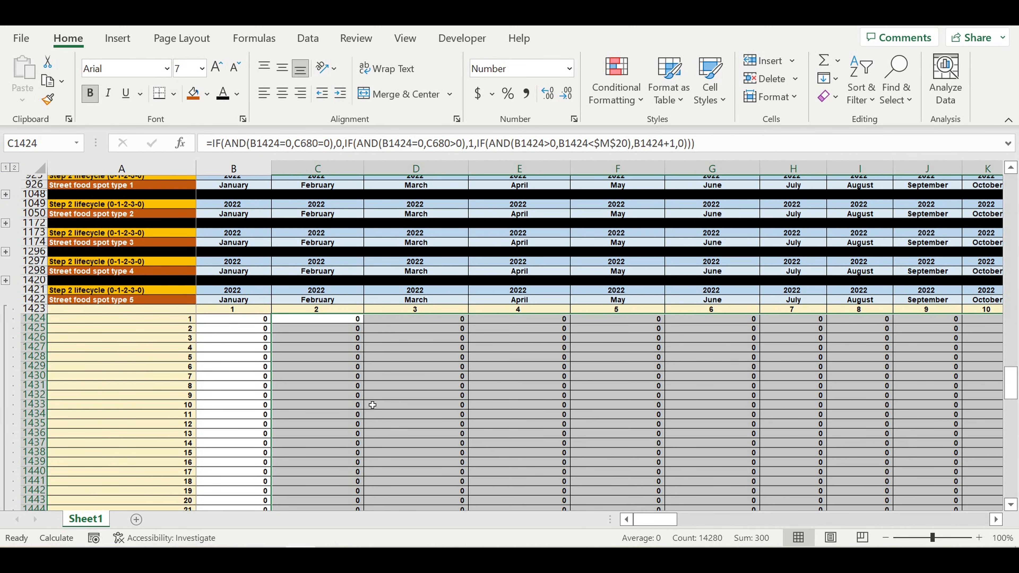
scroll(234, 407, down, 20)
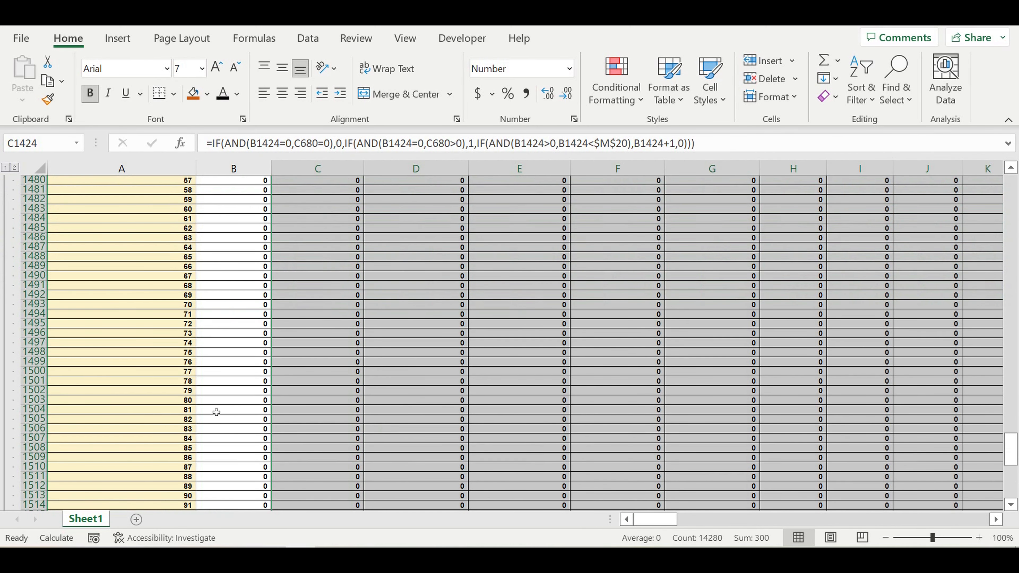
scroll(217, 413, down, 17)
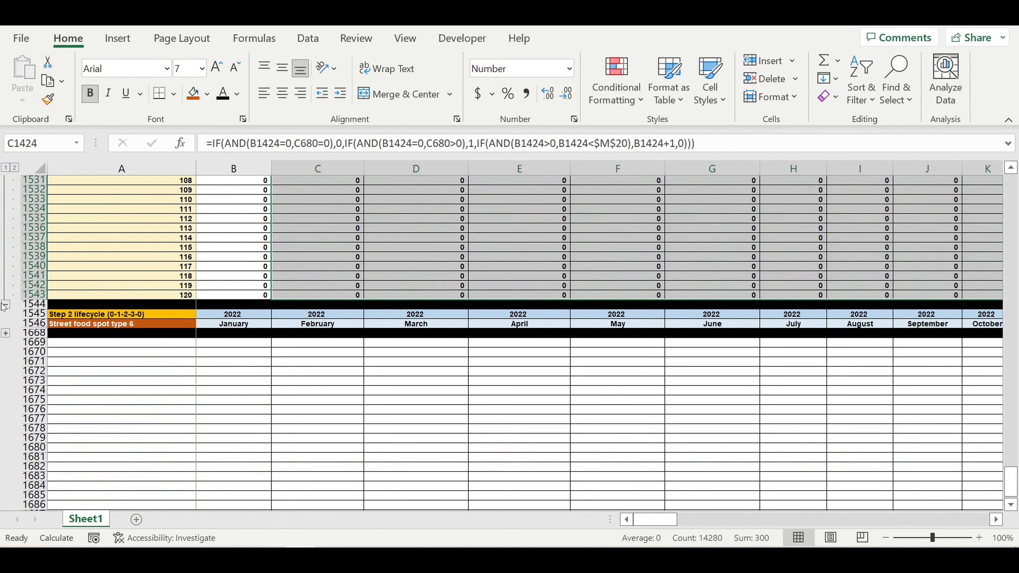
click(6, 306)
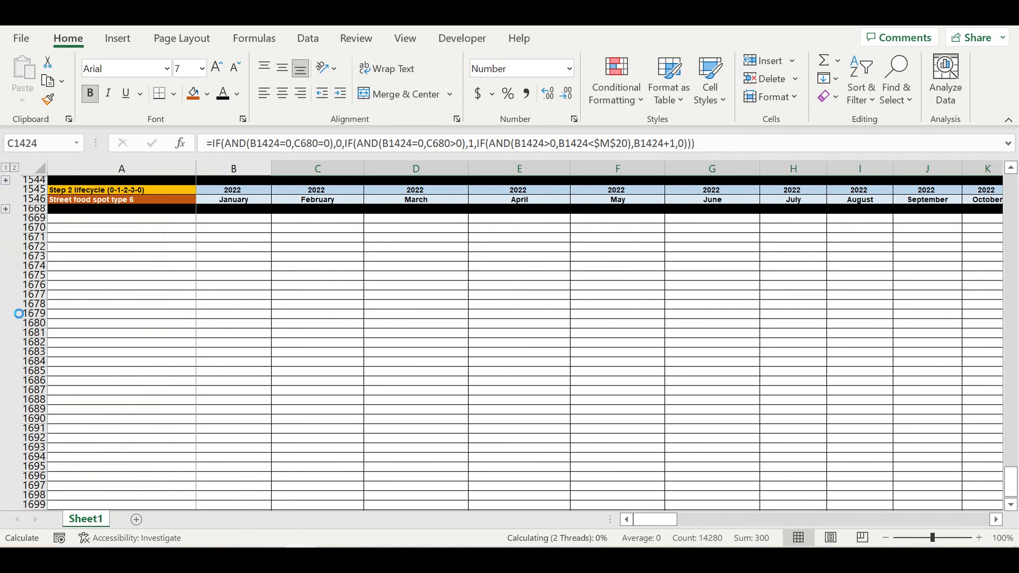
Expand the Step 2 lifecycle table of street food spot type 6 and go to its first rows.
click(6, 209)
scroll(237, 303, down, 20)
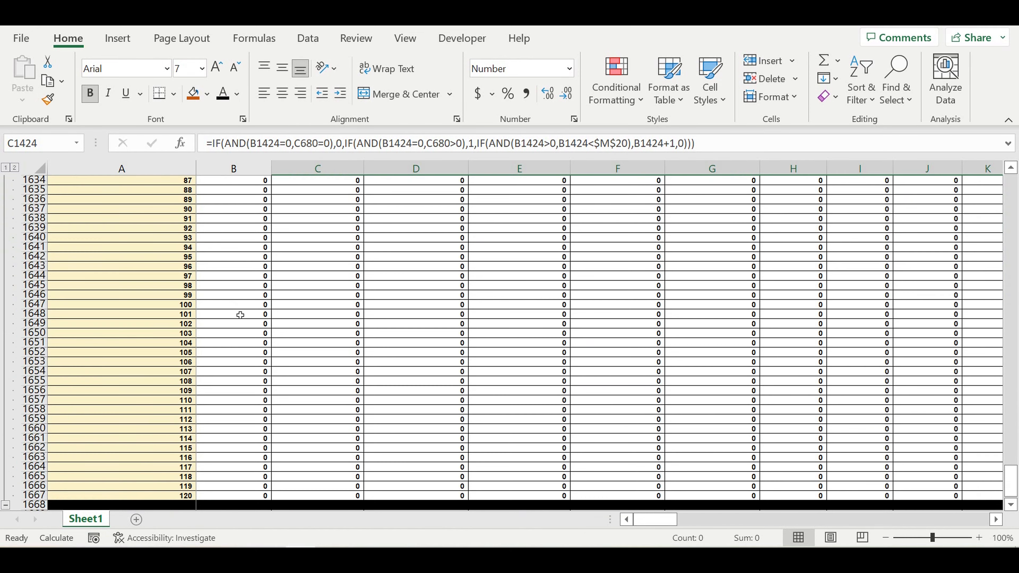
scroll(248, 327, up, 20)
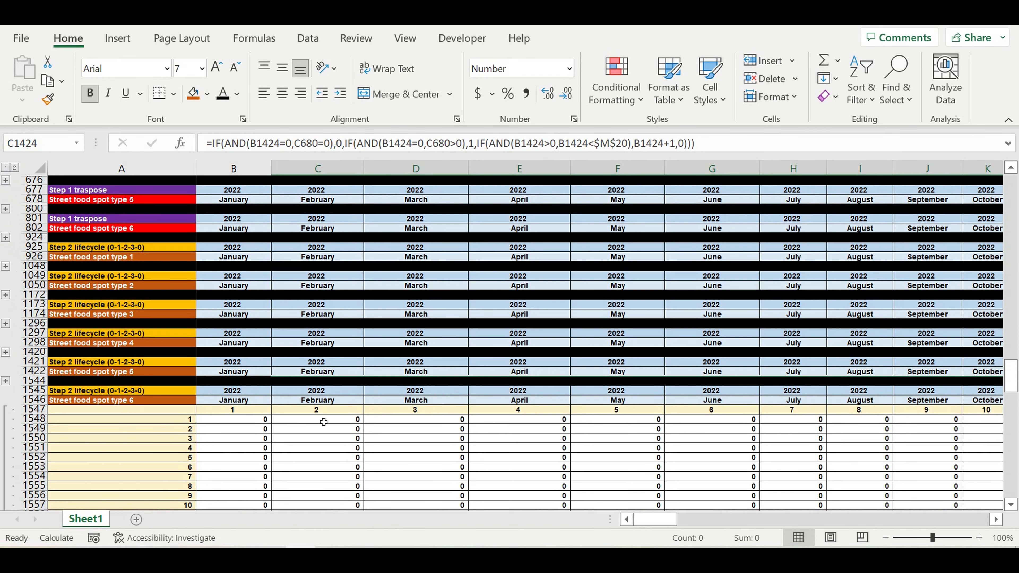
Change the lifecycle reference in the C1548 formula to $M$21, the lifecycle months of street food spot type 6.
click(323, 423)
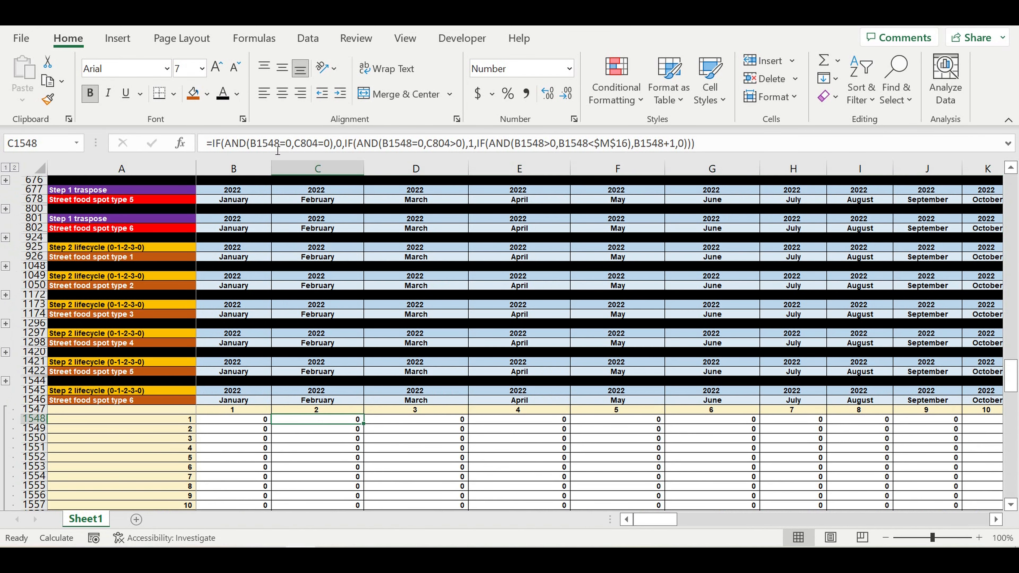
click(290, 144)
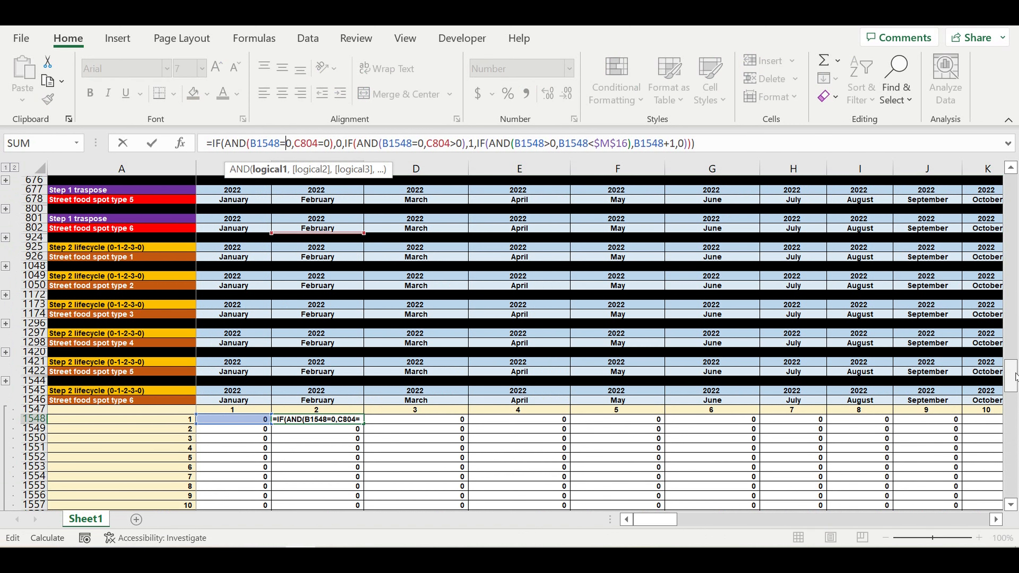
drag(1016, 378, 1011, 120)
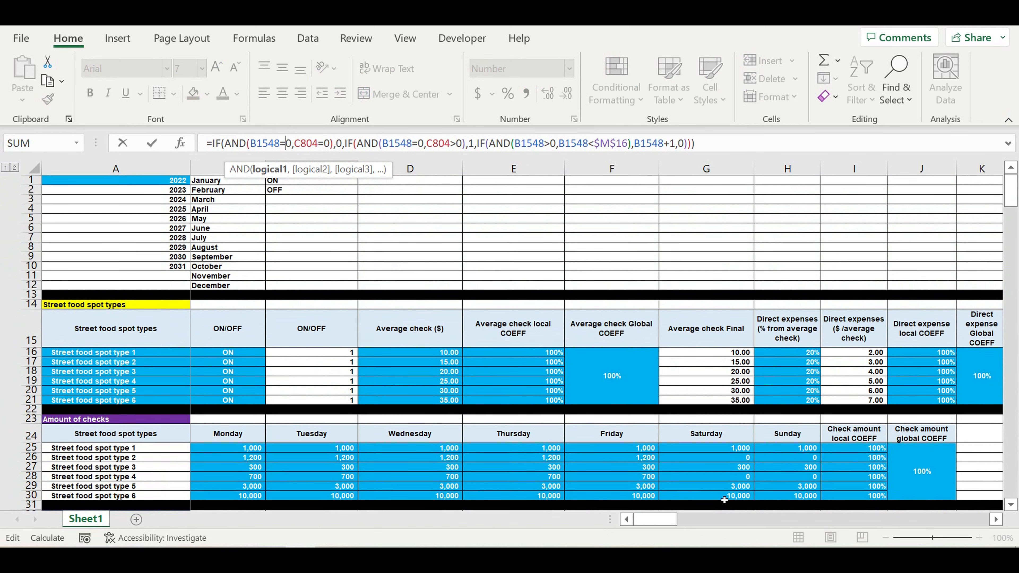
drag(655, 520, 671, 520)
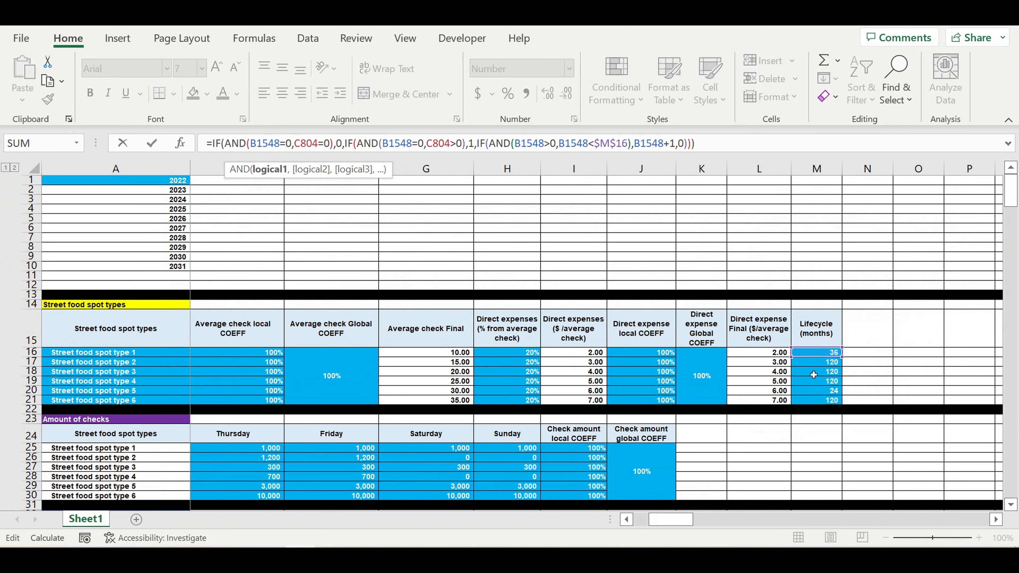
click(826, 400)
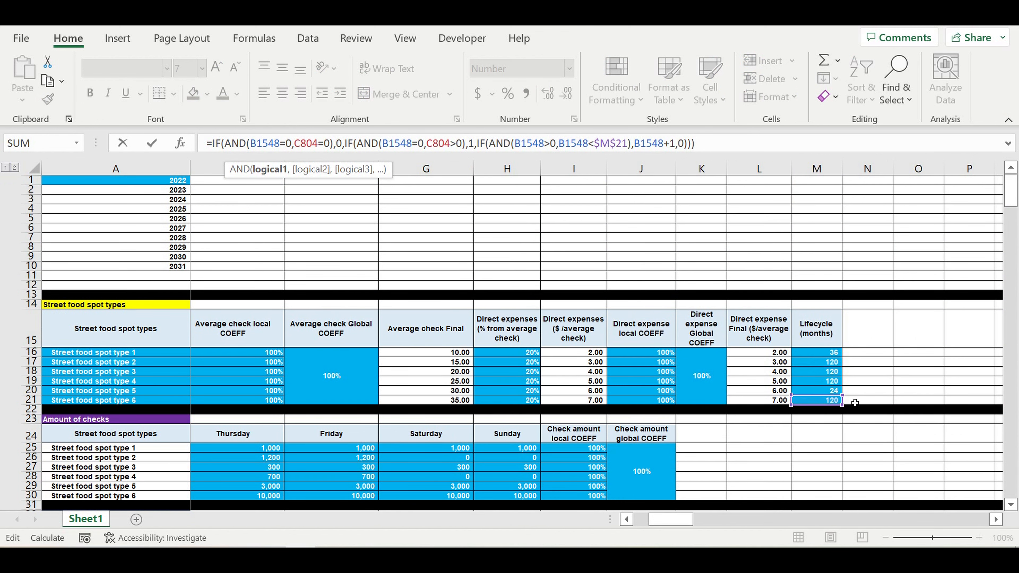
key(Return)
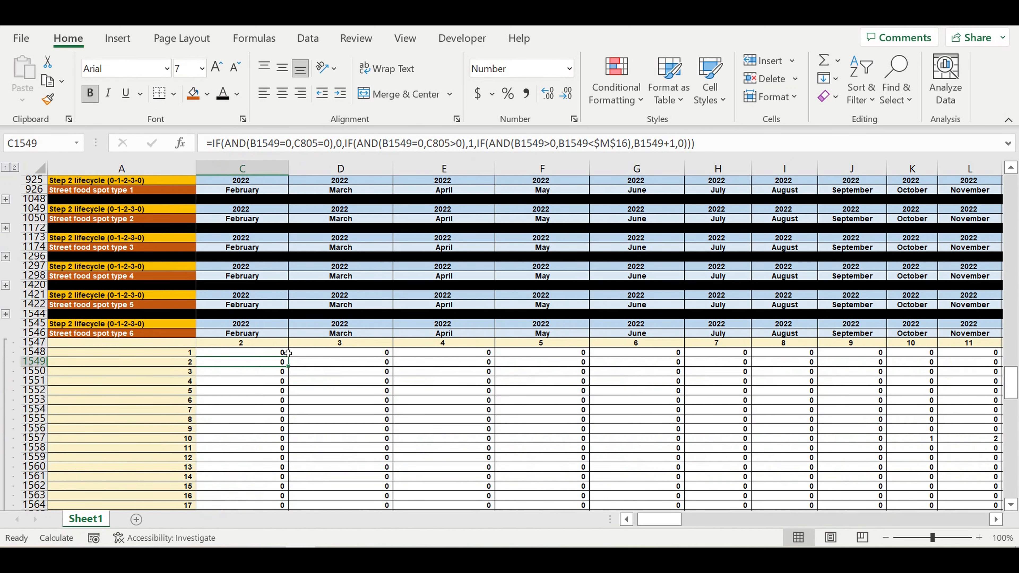
Fill the C1548 formula across the whole spot type 6 lifecycle table to DQ1667.
click(269, 354)
drag(293, 364, 886, 495)
click(916, 461)
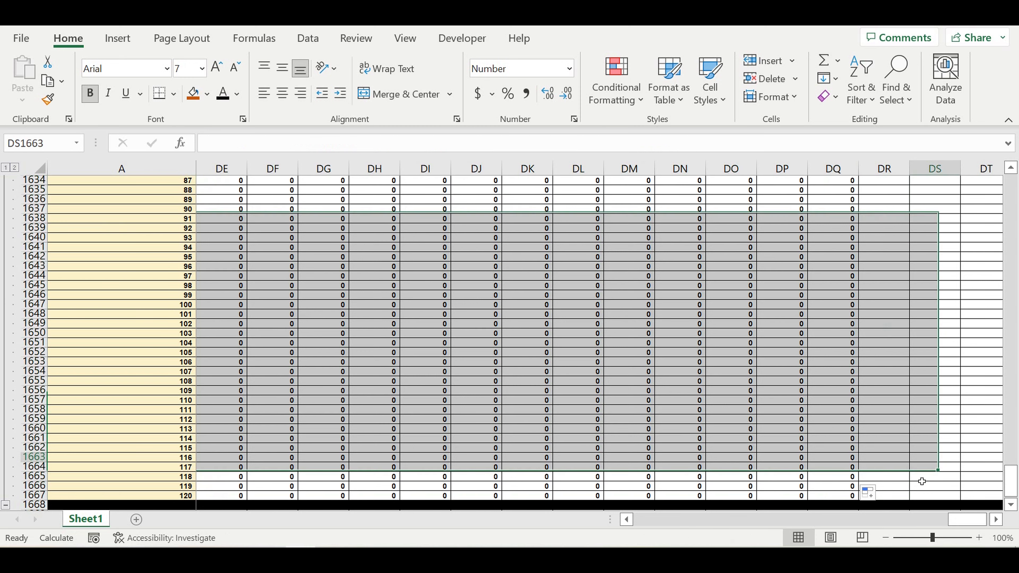
Collapse the spot type 6 lifecycle table and select cell A1669, the first empty row below the Step 2 tables.
drag(967, 520, 655, 520)
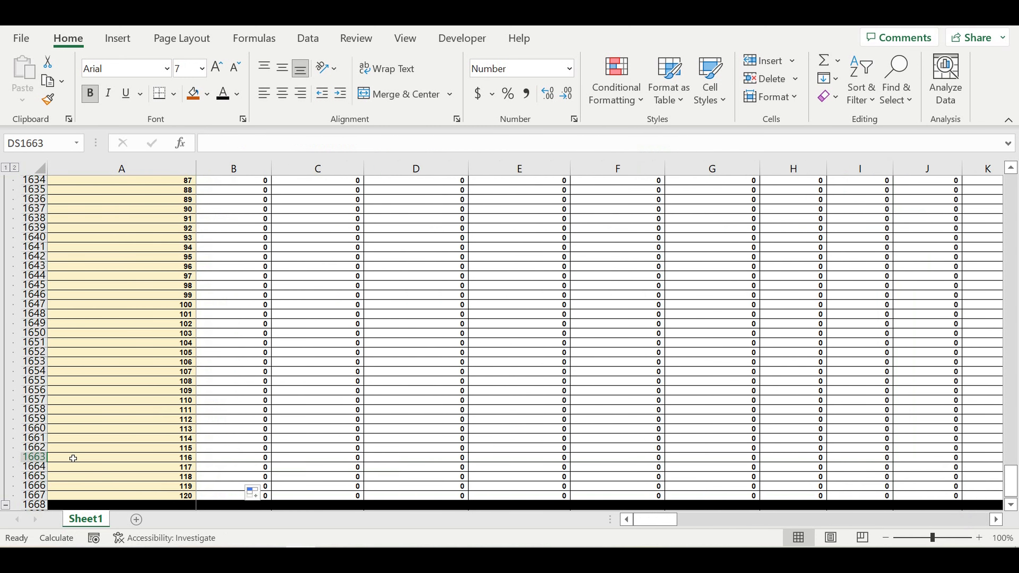
click(6, 505)
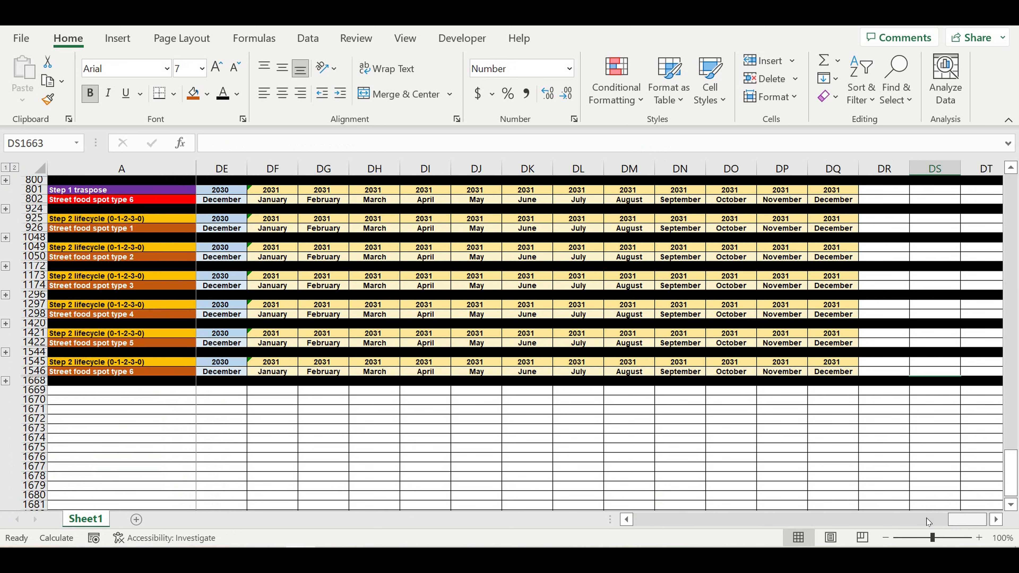
click(176, 390)
scroll(187, 369, up, 3)
scroll(56, 323, up, 5)
scroll(305, 361, down, 6)
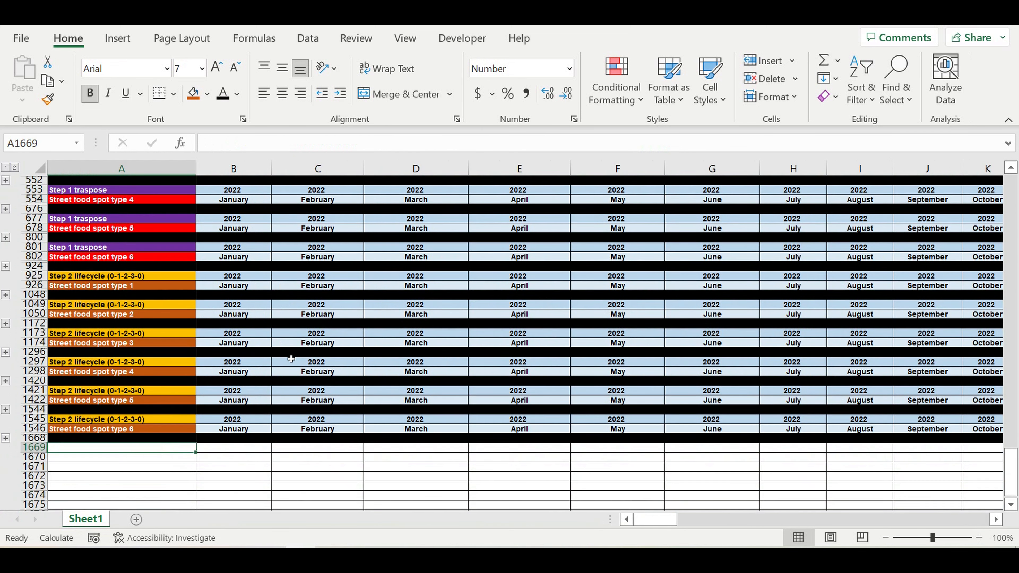